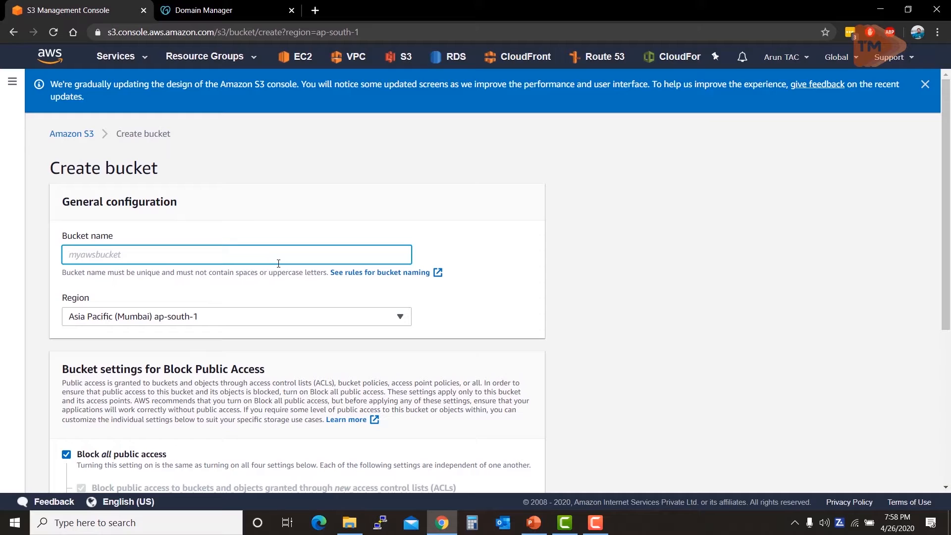
Step: Name the new bucket awstrainingtm2020, keeping the Asia Pacific (Mumbai) ap-south-1 region
text(awstrainingtm2020)
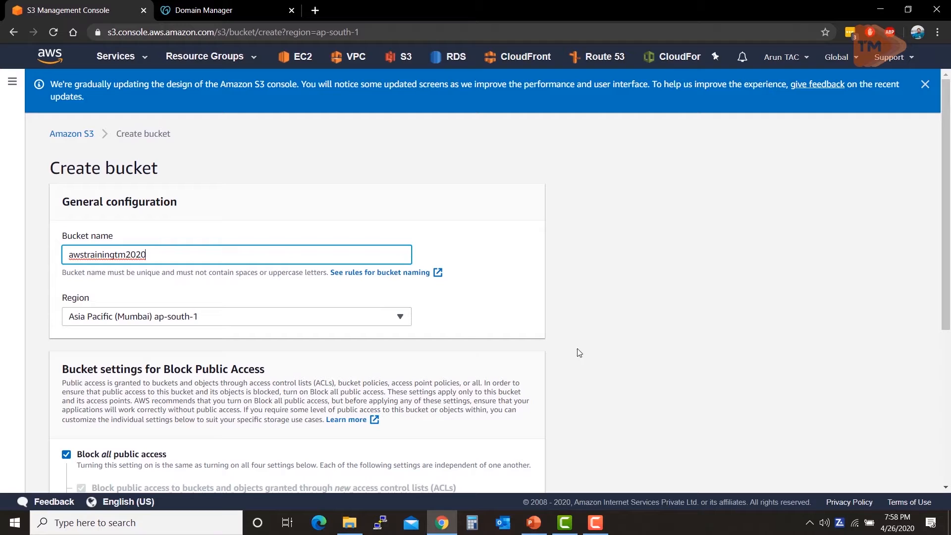
click(530, 309)
Step: Expand the advanced settings and create the bucket with all public access blocked and Object Lock disabled
scroll(532, 310, down, 1)
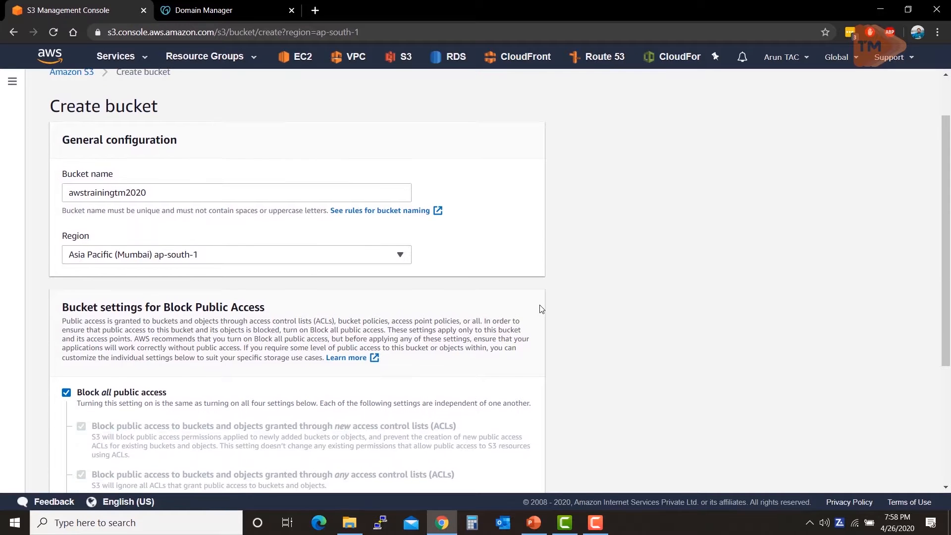
scroll(285, 321, down, 1)
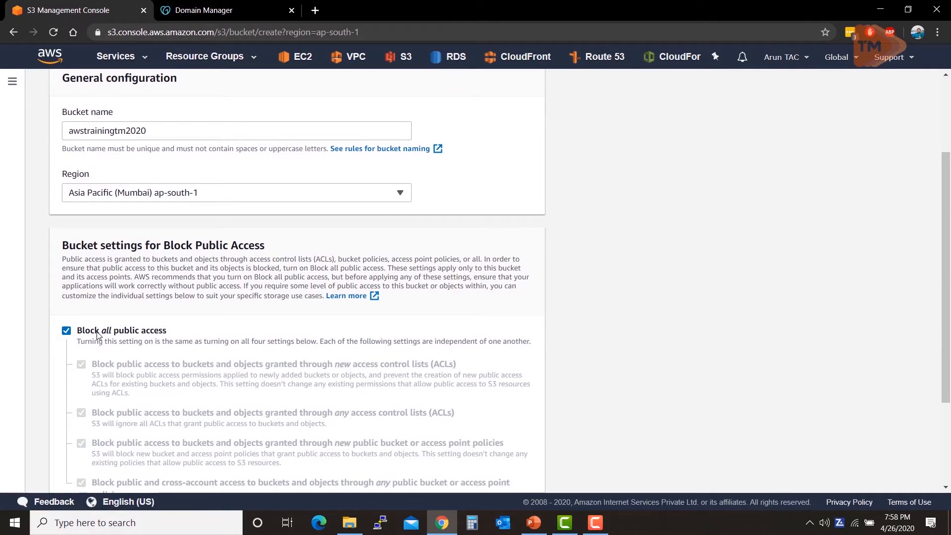
scroll(135, 347, down, 2)
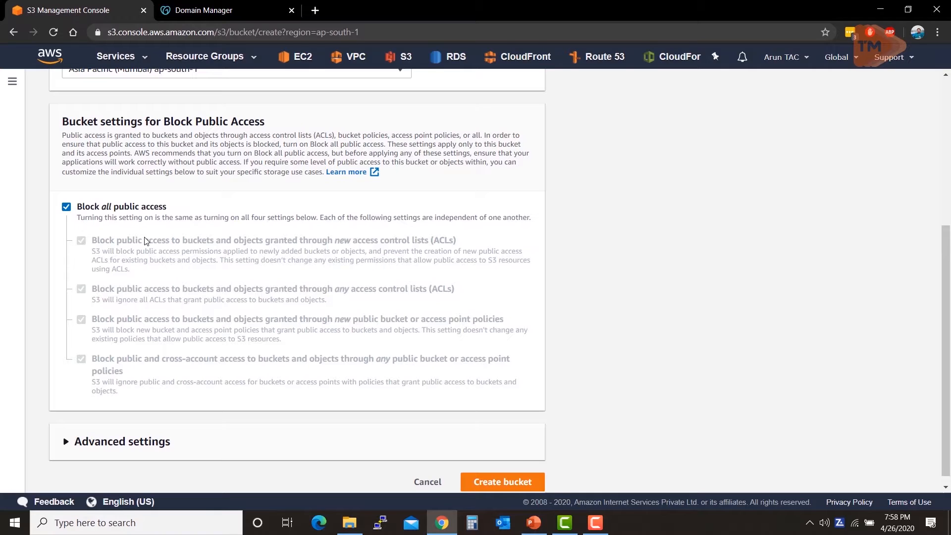
click(69, 450)
scroll(422, 401, down, 3)
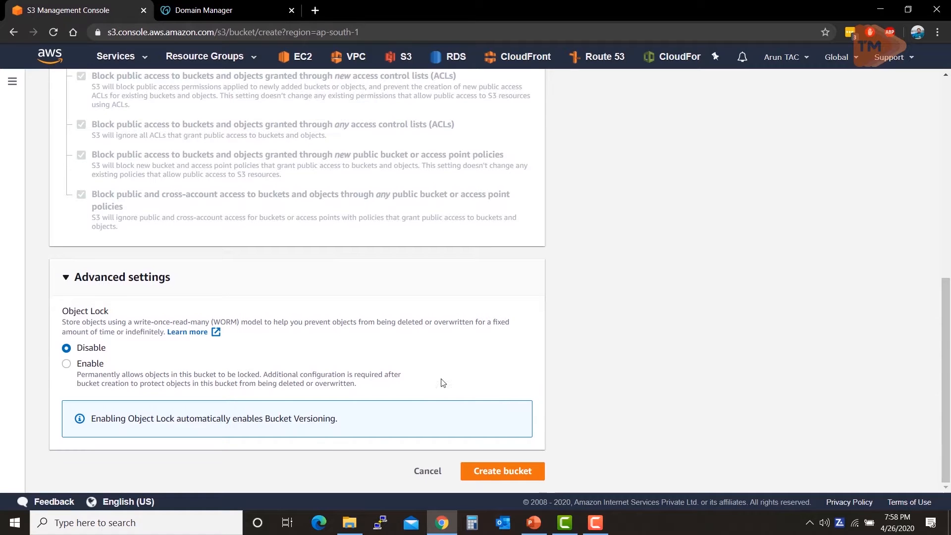
scroll(672, 325, up, 7)
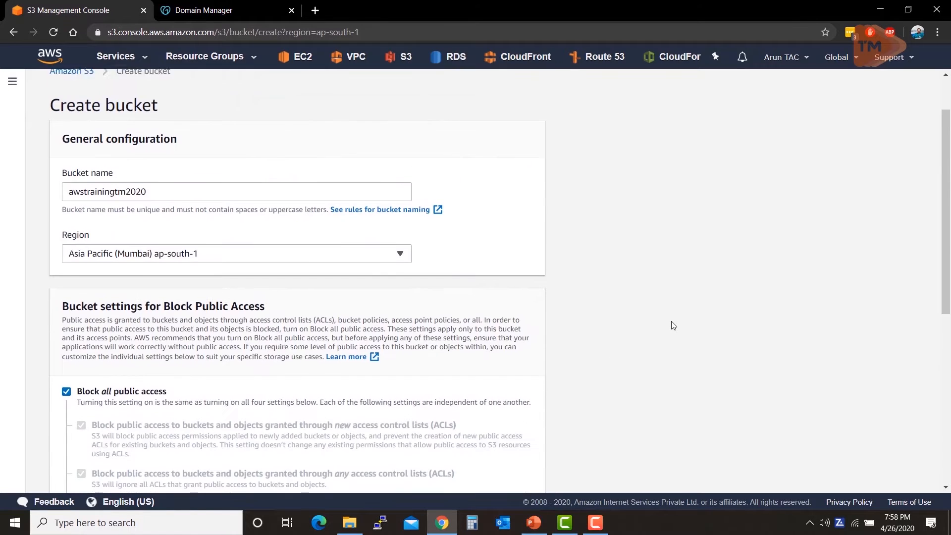
scroll(673, 325, down, 7)
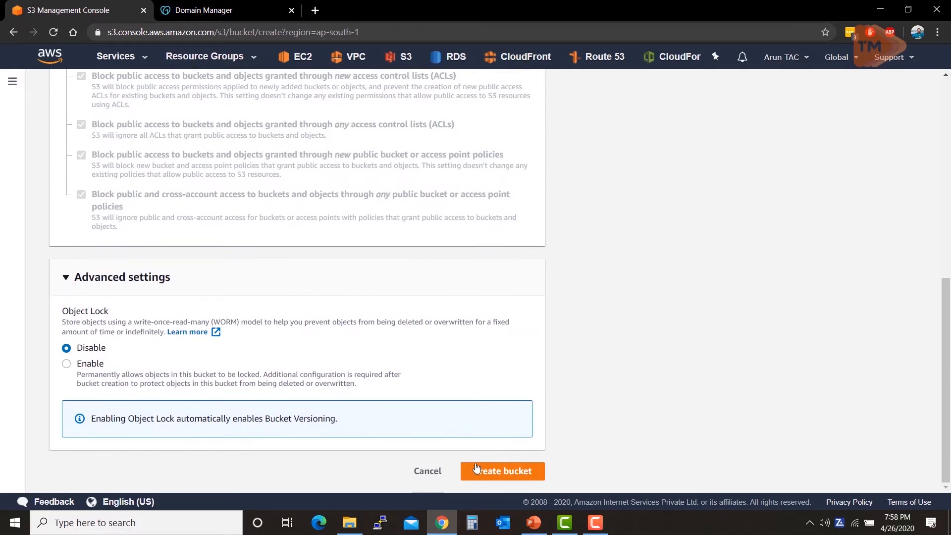
click(484, 477)
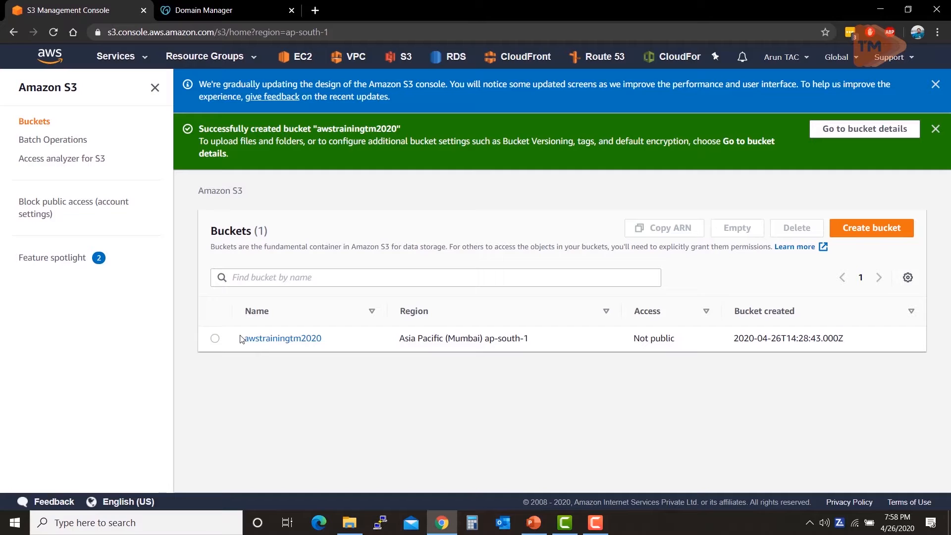
Step: Open the awstrainingtm2020 bucket, then switch to File Explorer and view the text inside Reference.txt in the Resources folder
click(264, 345)
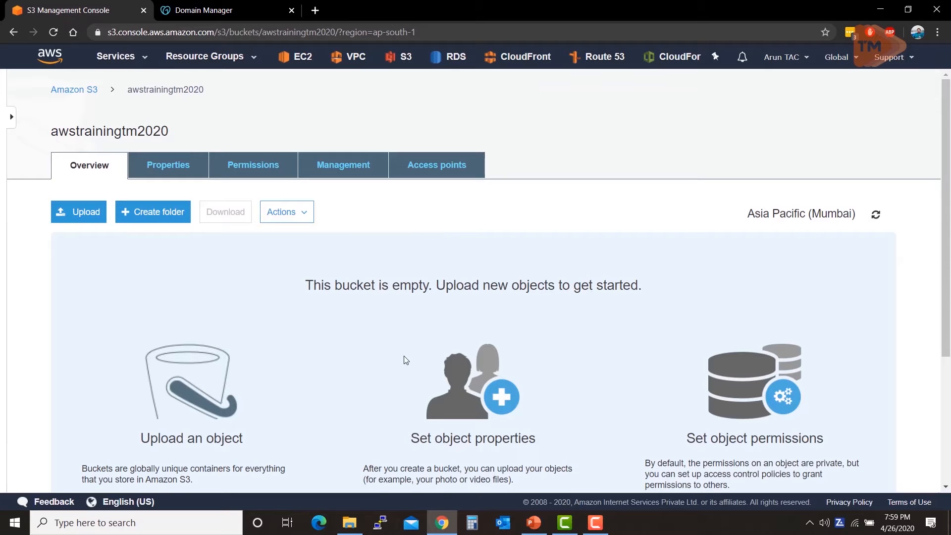
click(349, 522)
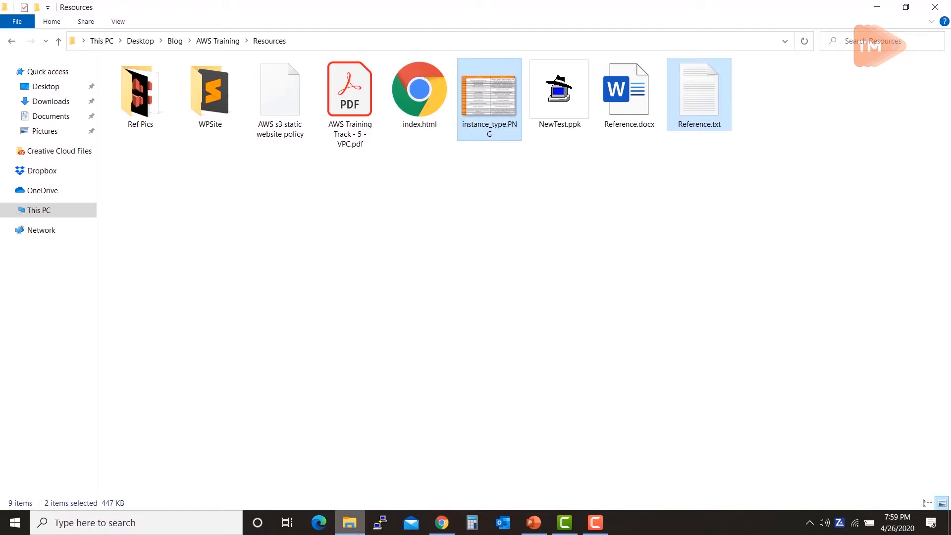
drag(572, 358, 575, 365)
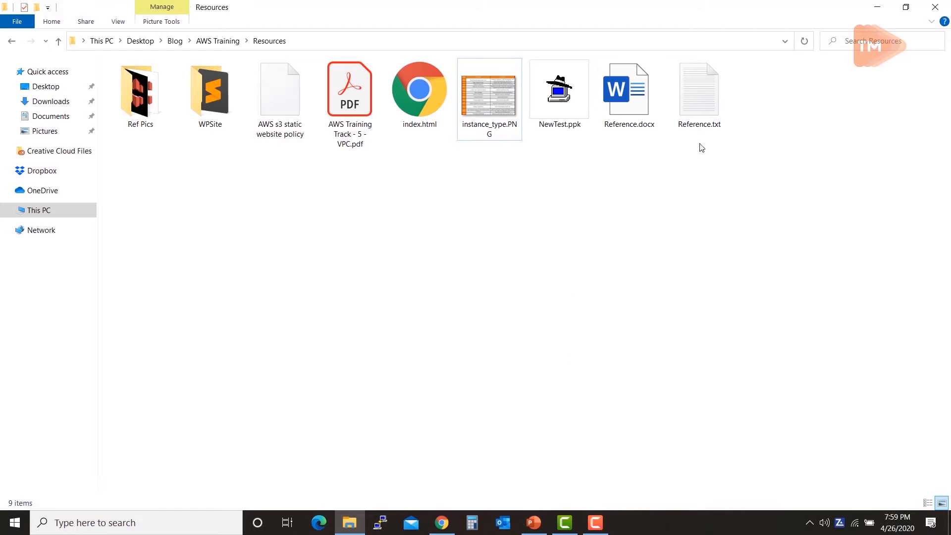
double_click(705, 96)
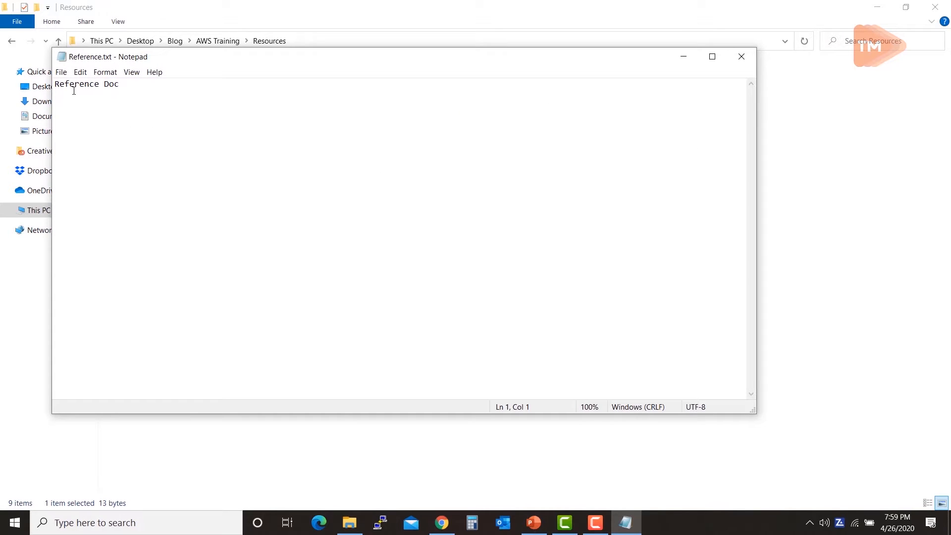
click(741, 56)
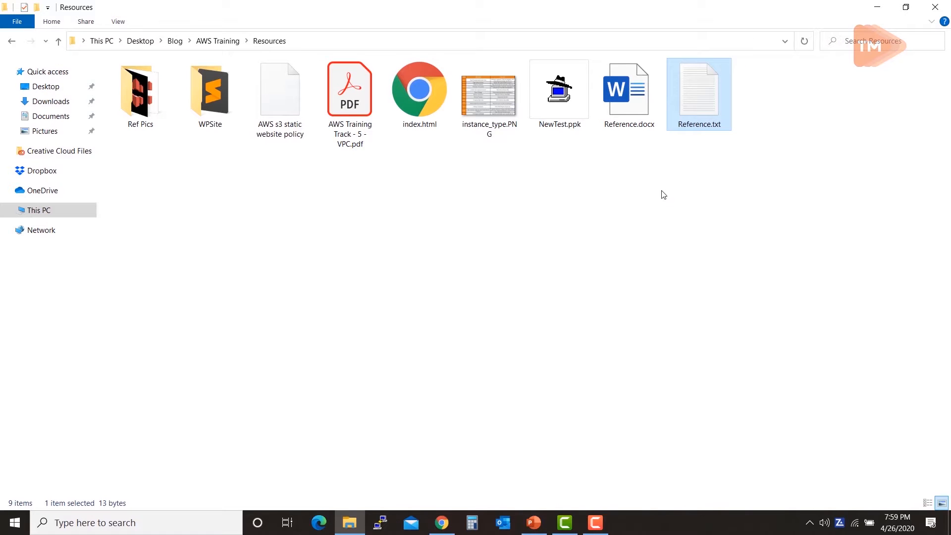
Step: Add instance_type.PNG and Reference.txt from the Resources folder to the bucket's upload, keeping the default object permissions
ctrl+click(500, 108)
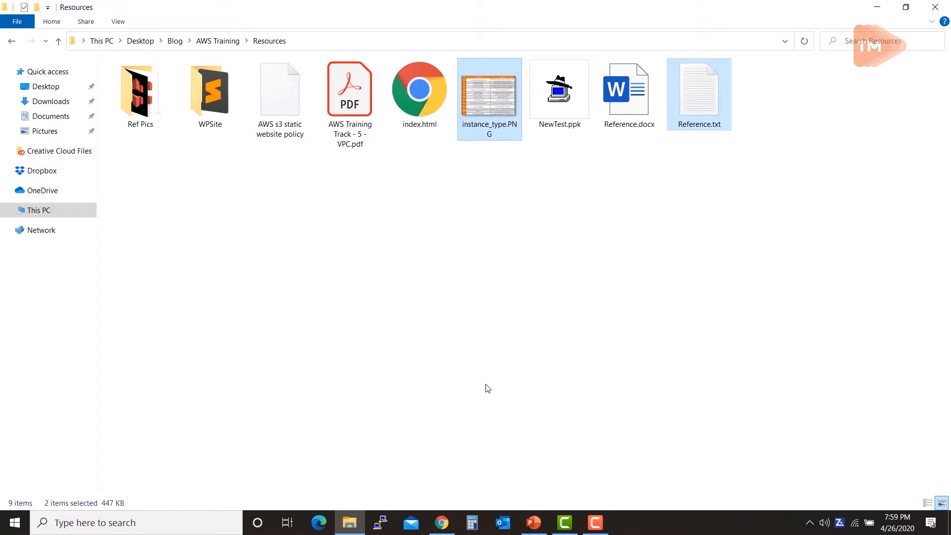
drag(495, 119, 371, 388)
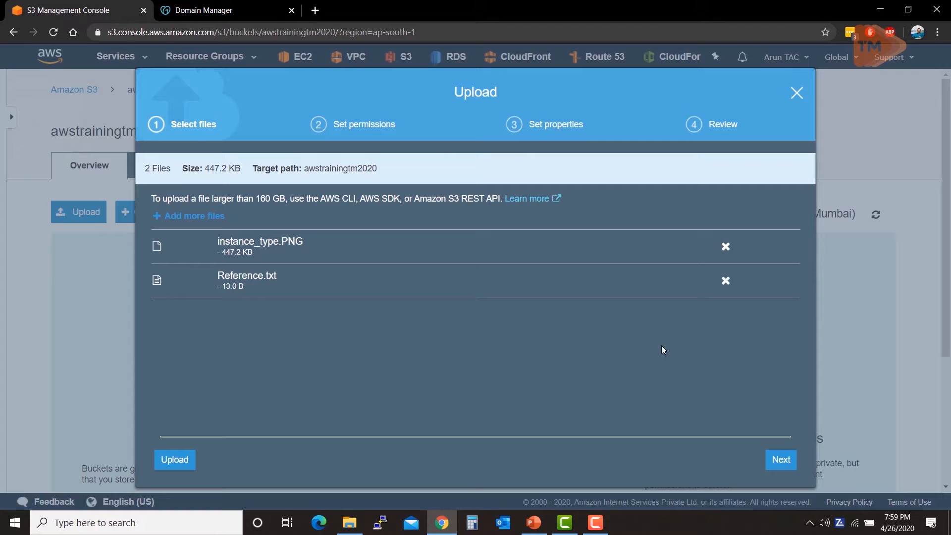
click(780, 460)
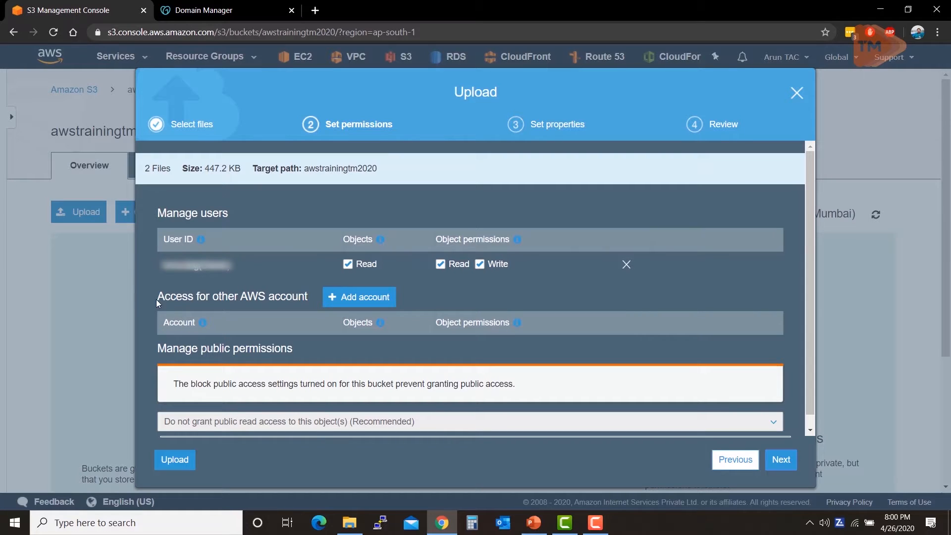
scroll(219, 414, down, 1)
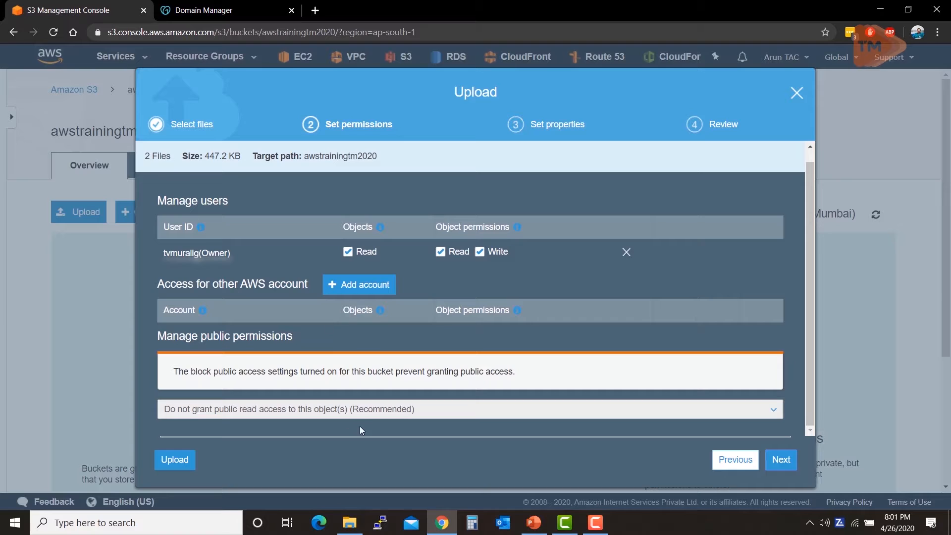
click(771, 456)
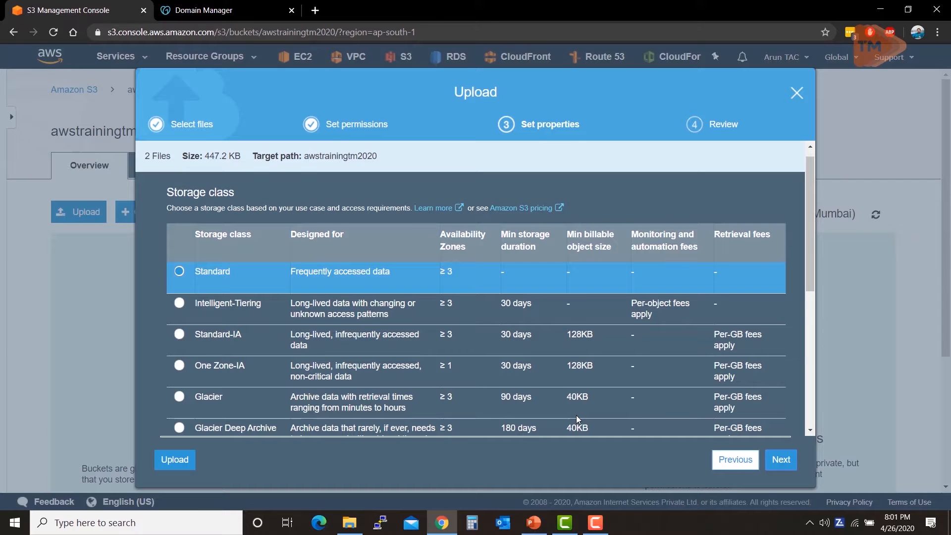
Step: Keep the Standard storage class and no encryption, and upload both files to the bucket
scroll(525, 275, down, 5)
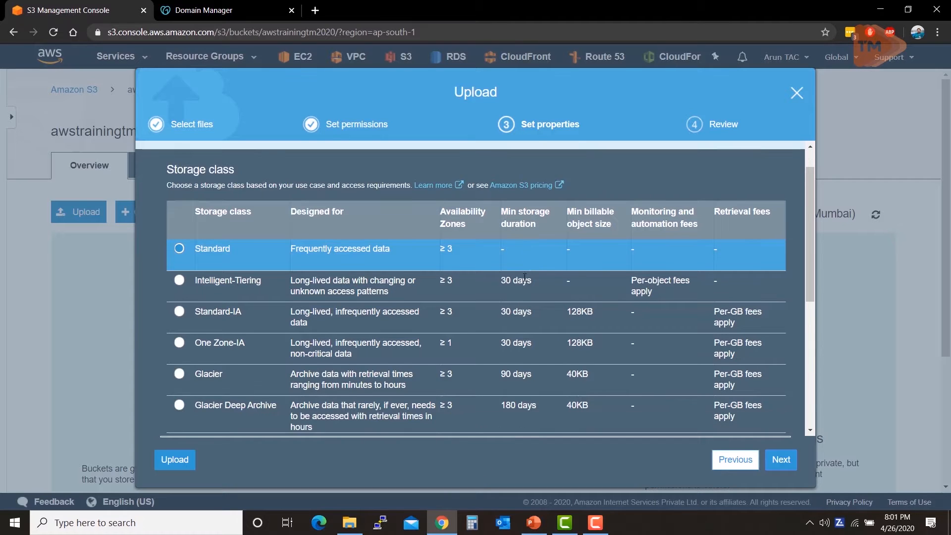
scroll(524, 278, up, 6)
scroll(524, 282, down, 6)
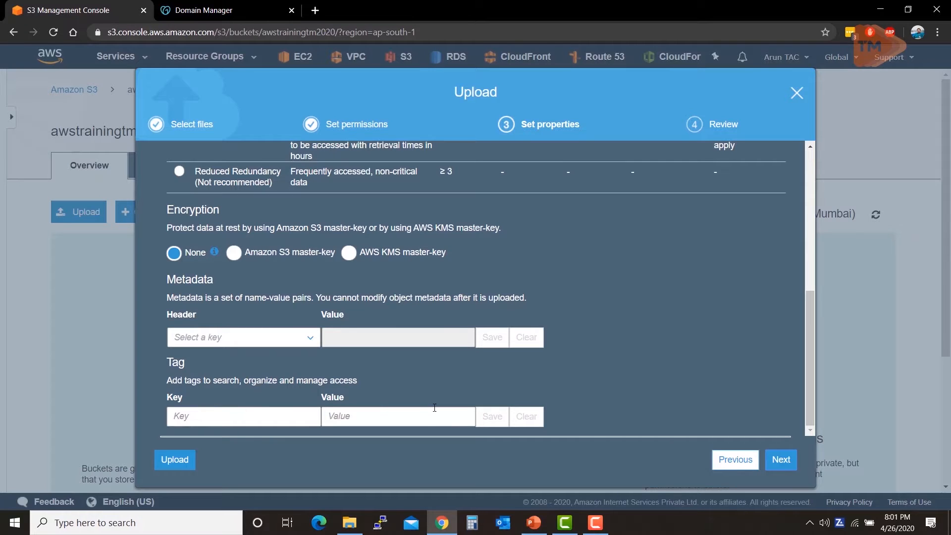
scroll(399, 395, up, 6)
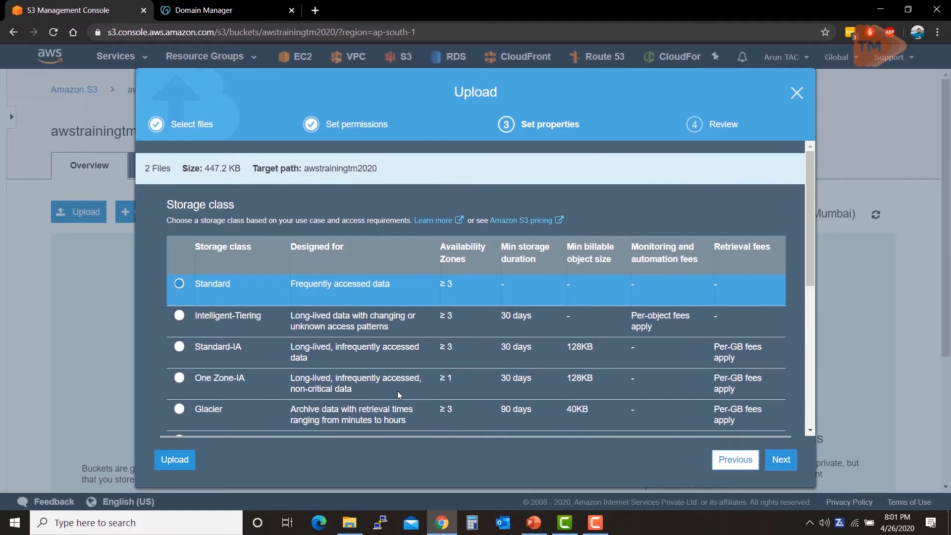
click(773, 468)
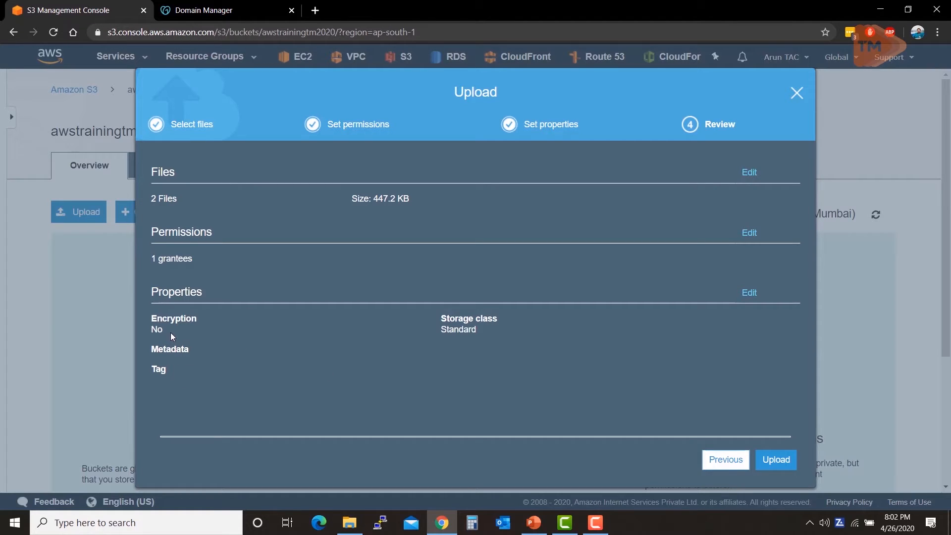
click(775, 459)
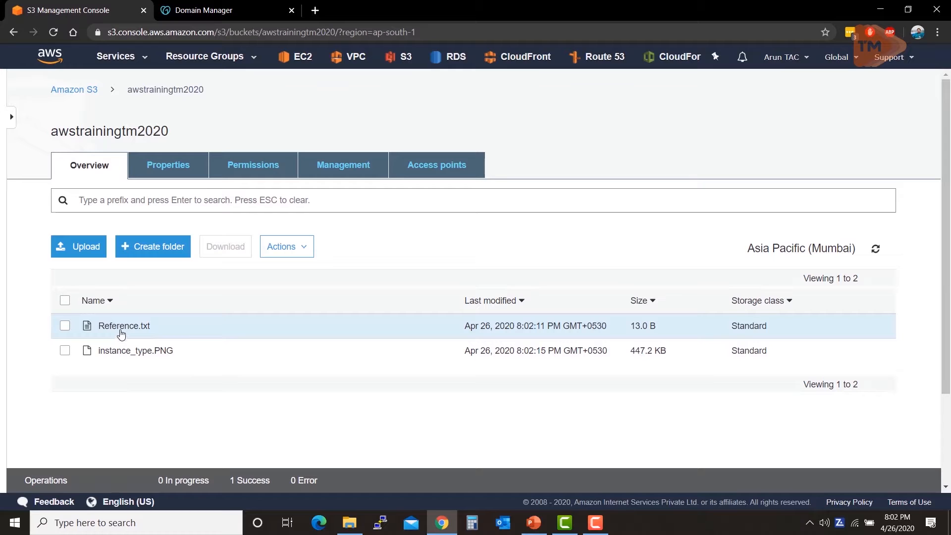
Step: Open the details of the uploaded Reference.txt and look through its overview down to the object URL
click(65, 325)
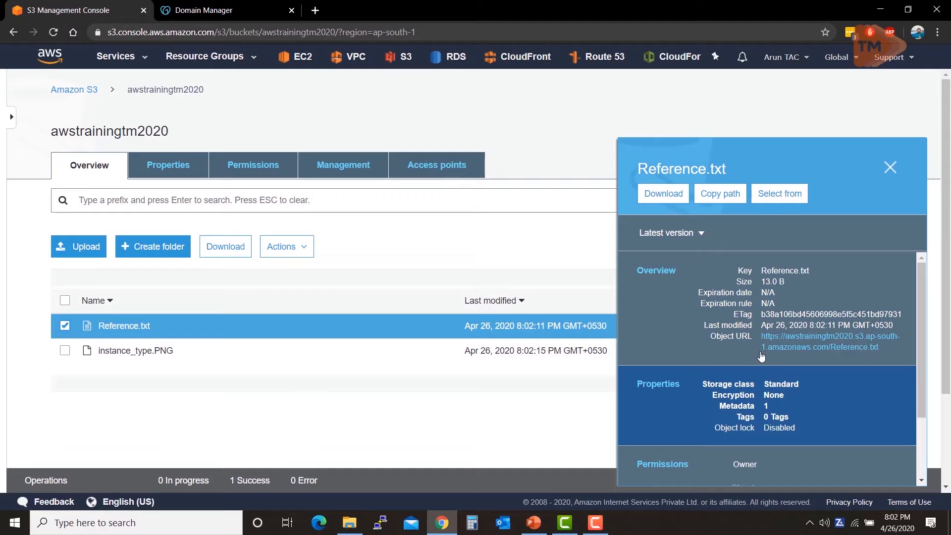
click(134, 328)
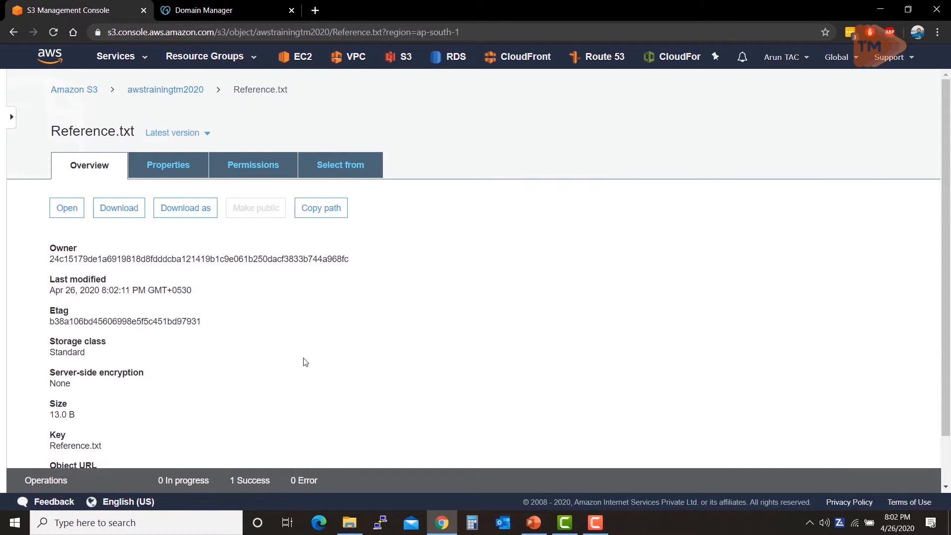
scroll(251, 259, down, 1)
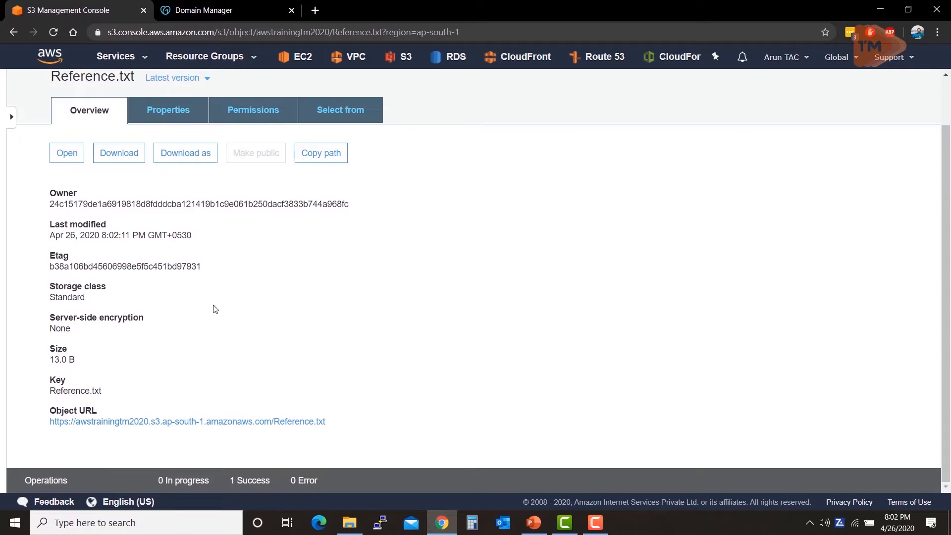
scroll(213, 308, up, 1)
scroll(219, 311, down, 1)
Step: Open the object URL of Reference.txt in a new browser tab, examine the response, and close that tab
ctrl+click(307, 422)
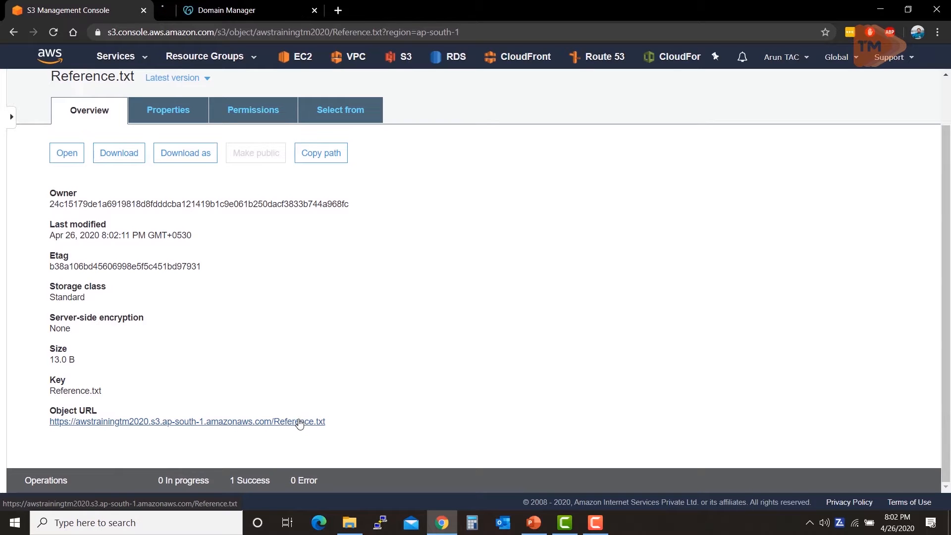
click(251, 10)
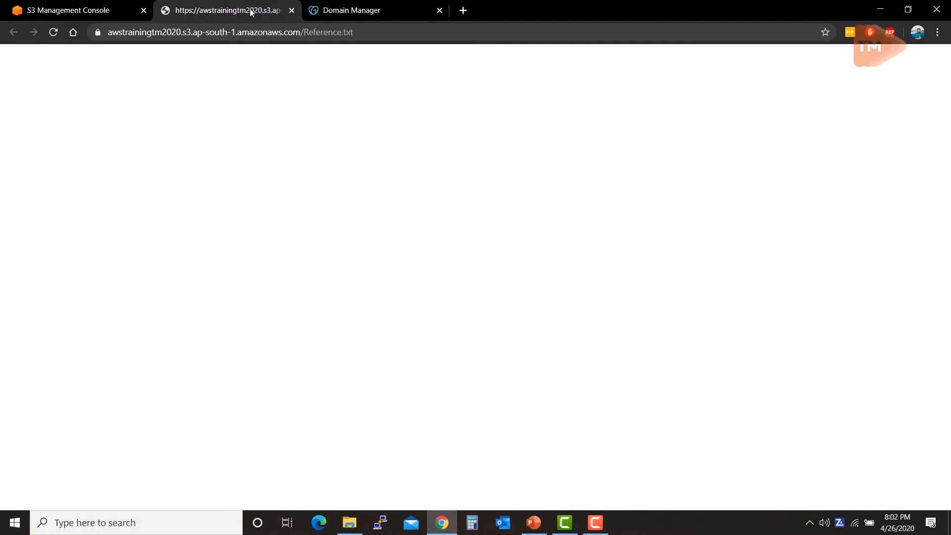
drag(56, 98, 119, 104)
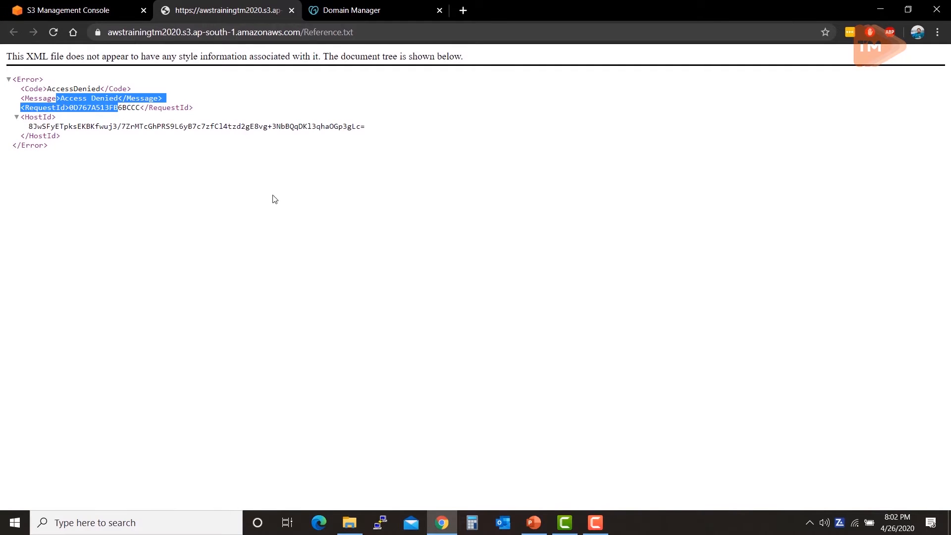
click(308, 202)
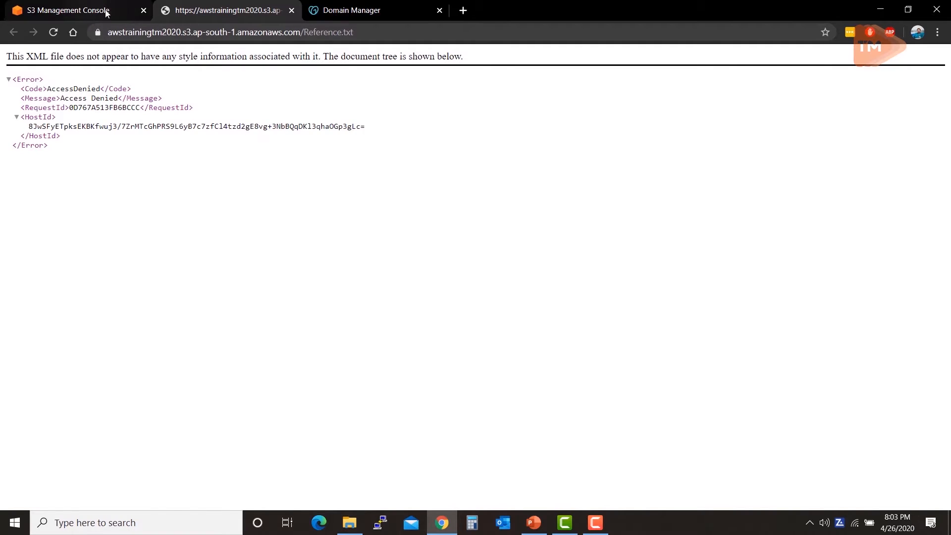
middle_click(226, 9)
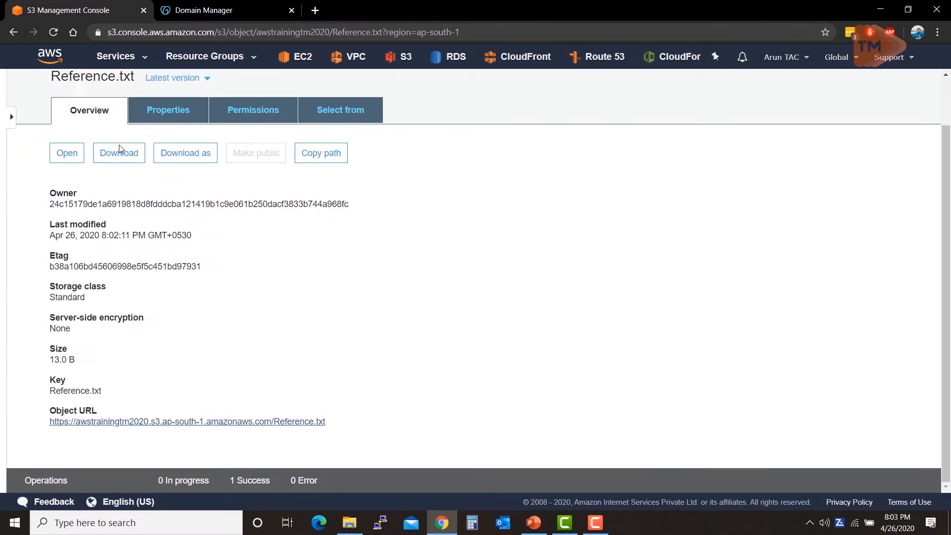
Step: Return to the awstrainingtm2020 bucket, select both objects, and examine which actions are available for them
scroll(185, 280, up, 1)
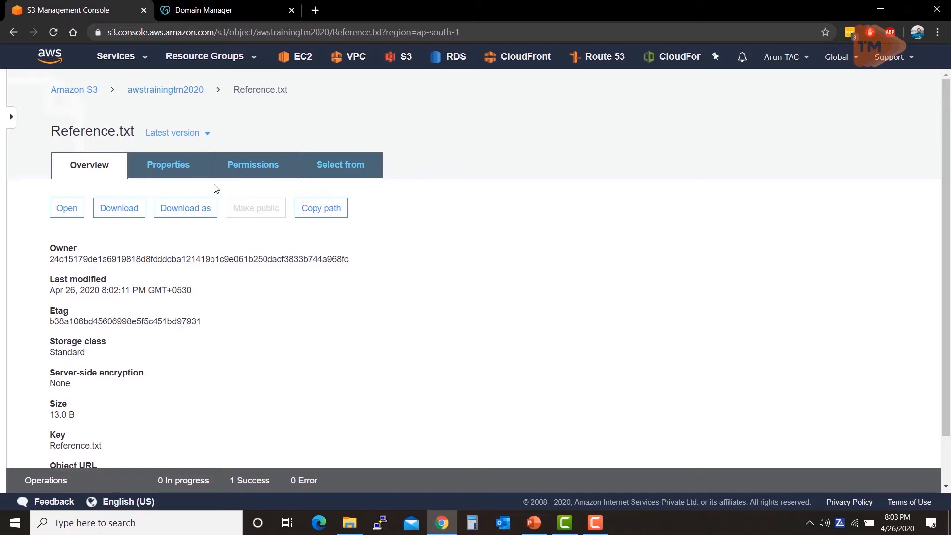
click(165, 92)
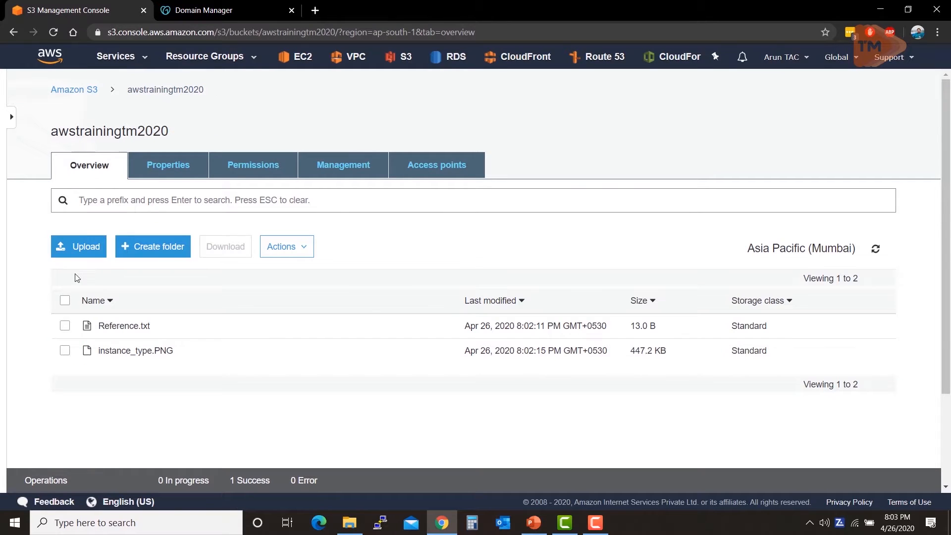
click(64, 302)
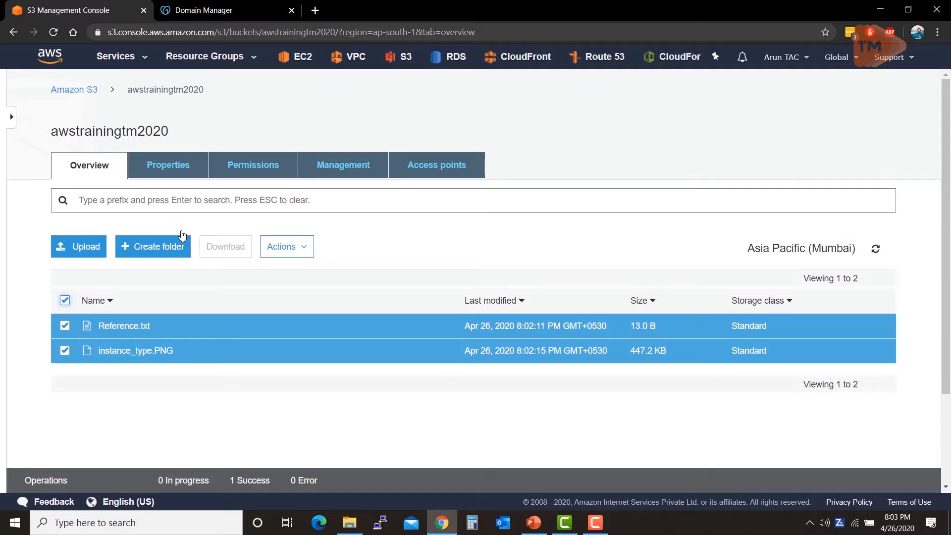
click(293, 253)
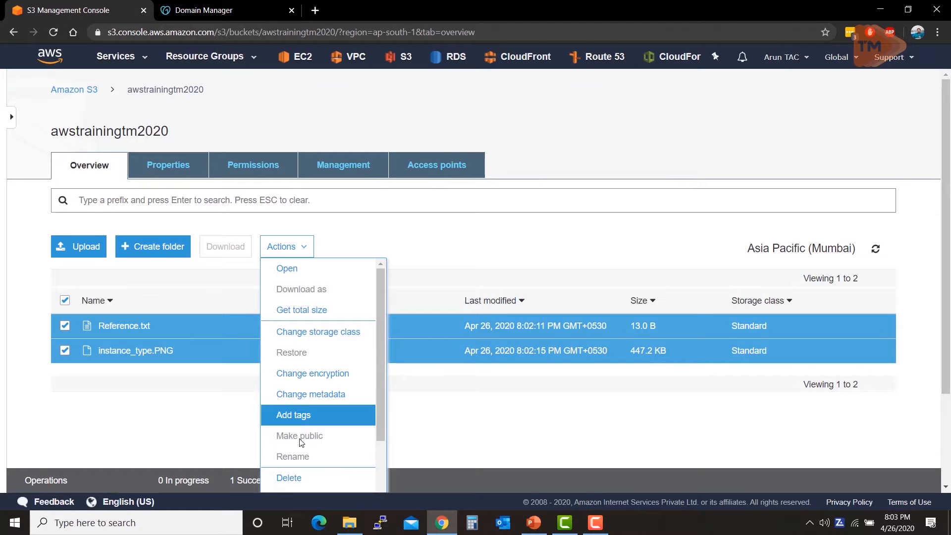
click(473, 248)
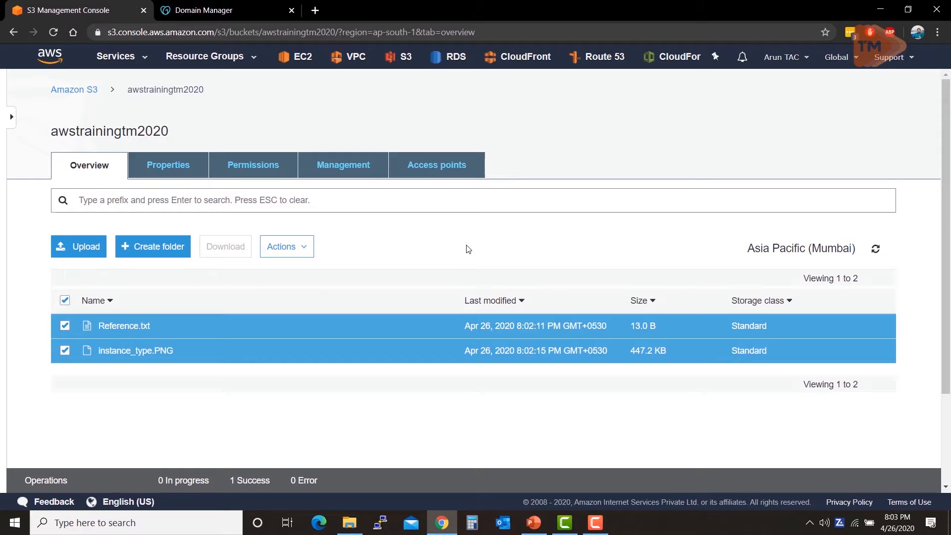
Step: Turn off Block all public access in the bucket's permissions, save, and enter "confirm" to approve the change
click(186, 166)
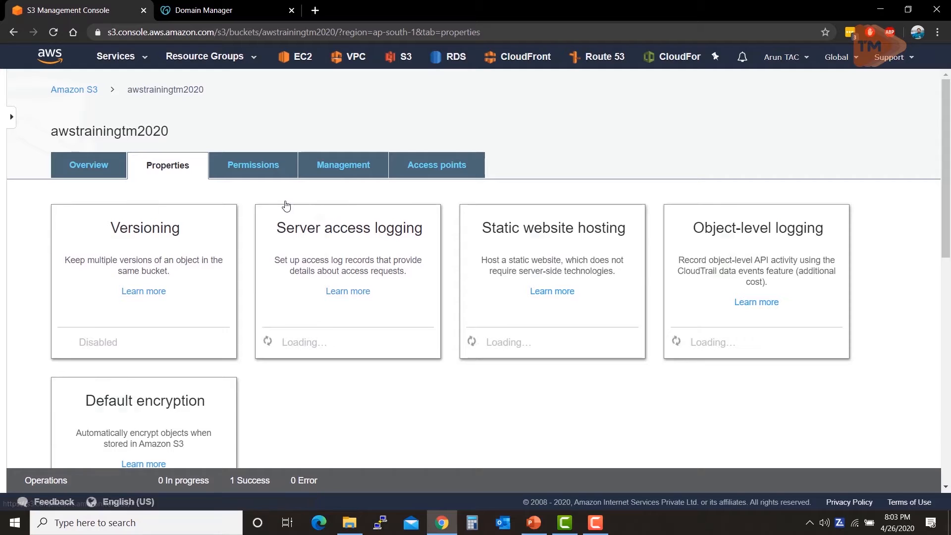
click(297, 174)
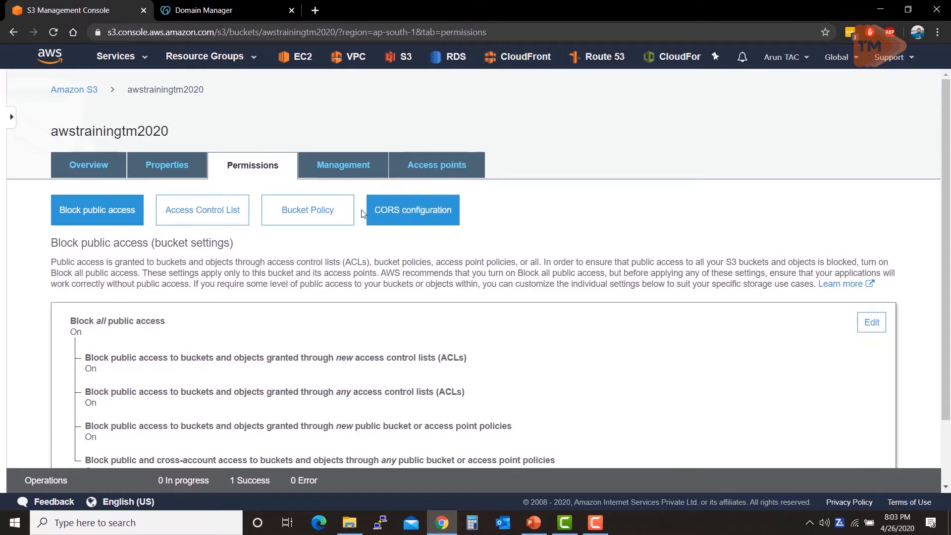
scroll(424, 183, down, 2)
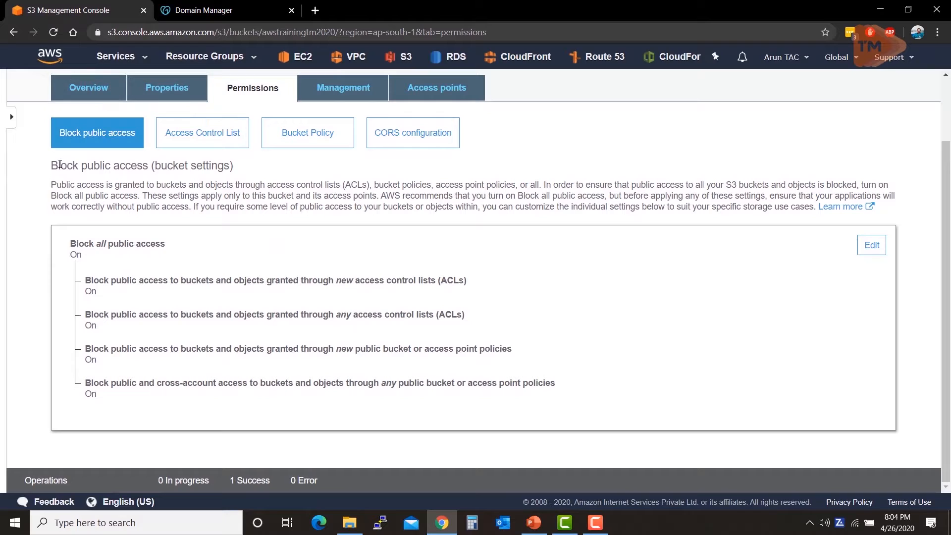
drag(51, 166, 144, 167)
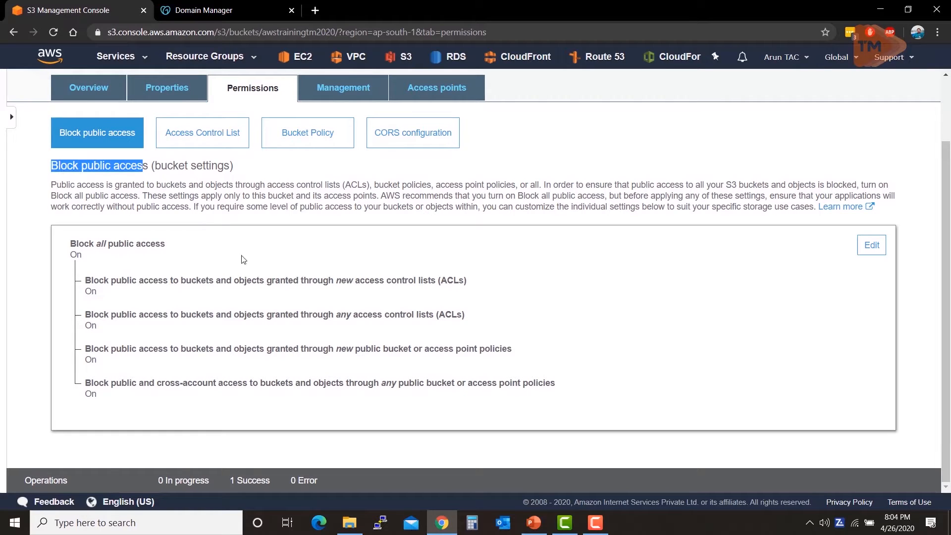
click(165, 256)
drag(71, 252, 167, 242)
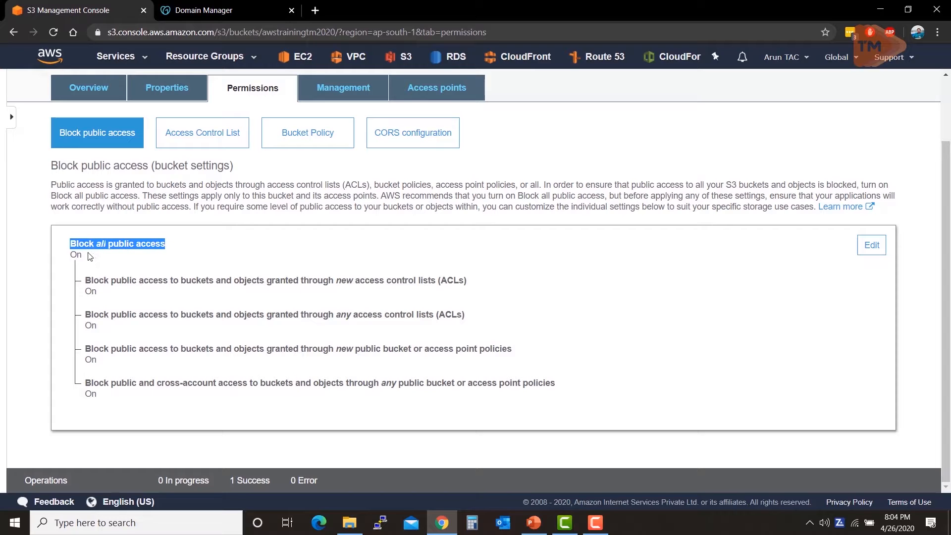
click(873, 245)
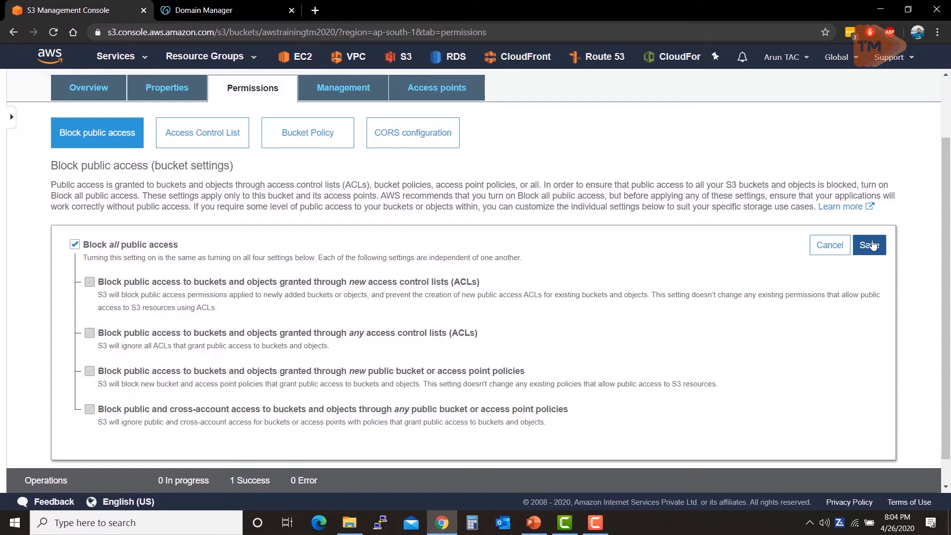
click(73, 245)
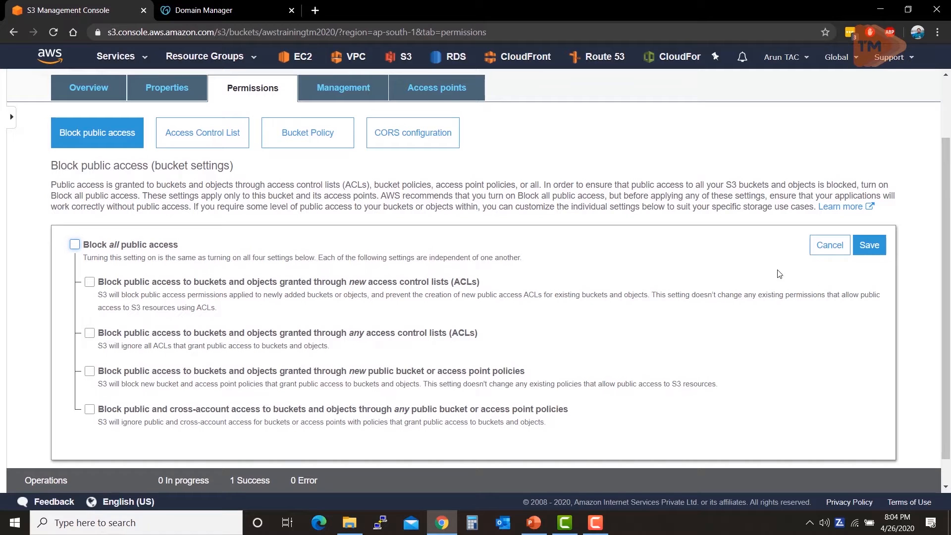
click(867, 247)
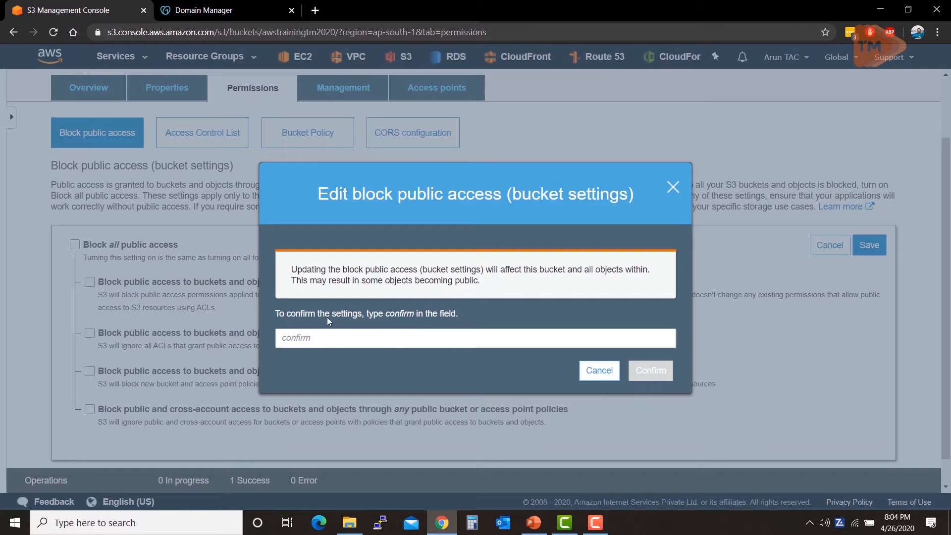
click(324, 342)
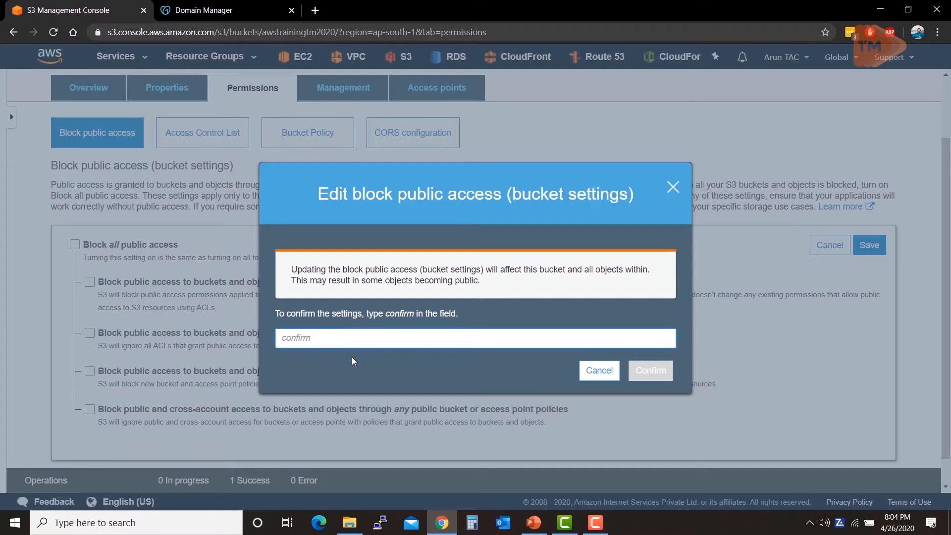
text(confirm)
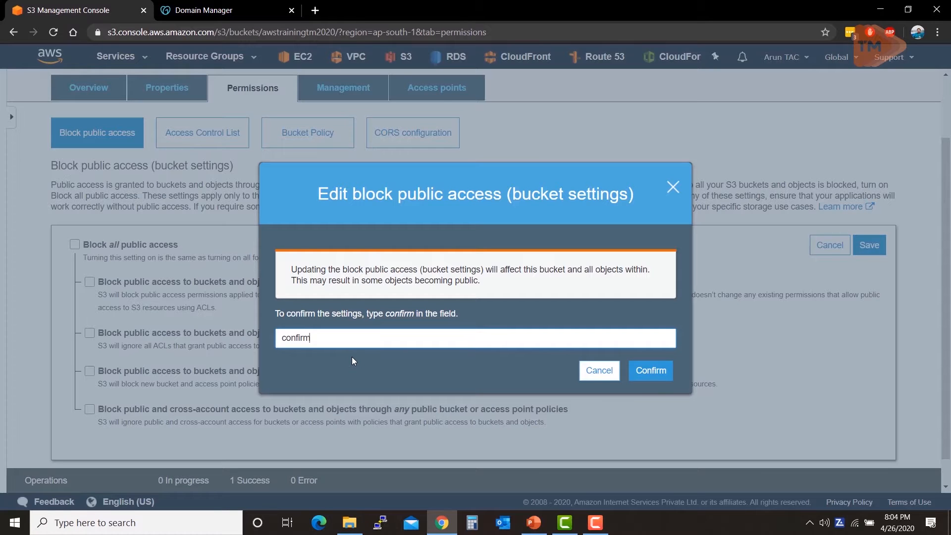
click(653, 372)
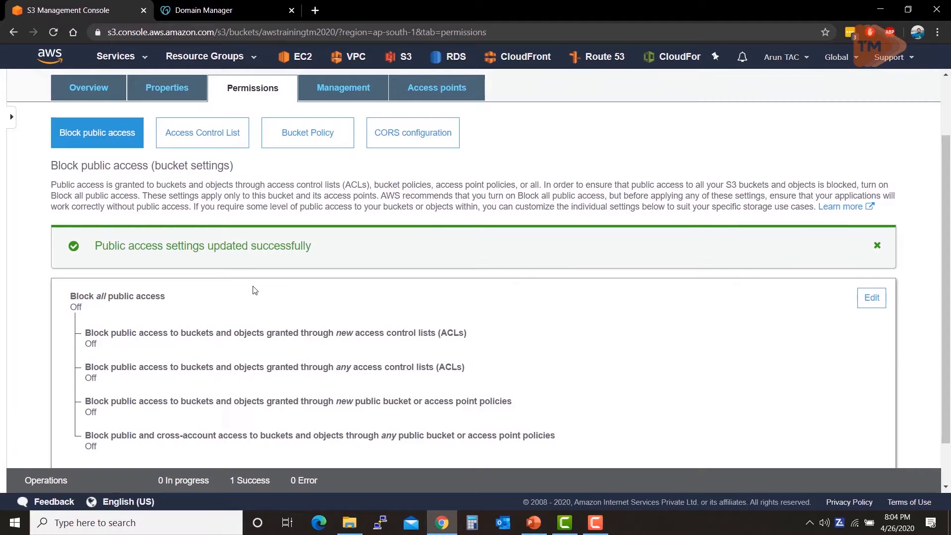
Step: Make both Reference.txt and instance_type.PNG in the bucket public
scroll(106, 191, up, 2)
click(105, 167)
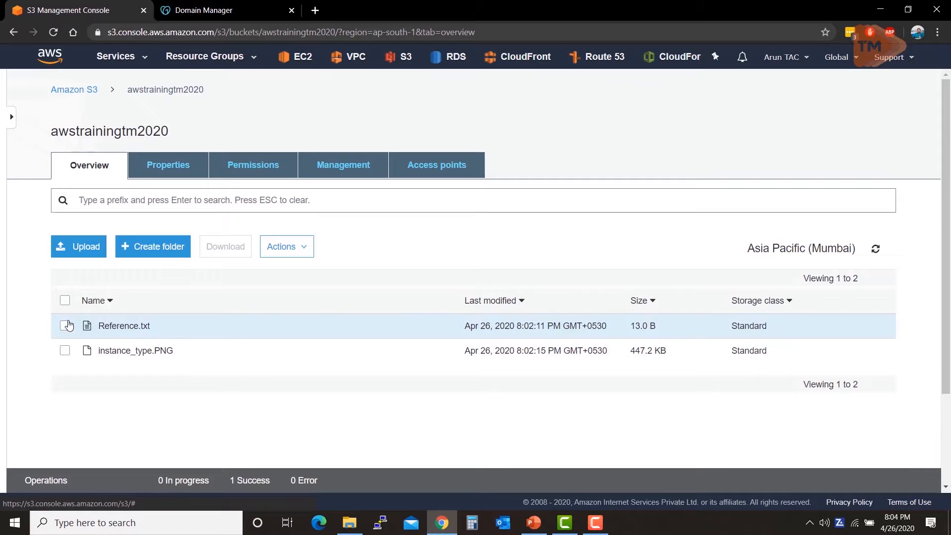
click(64, 300)
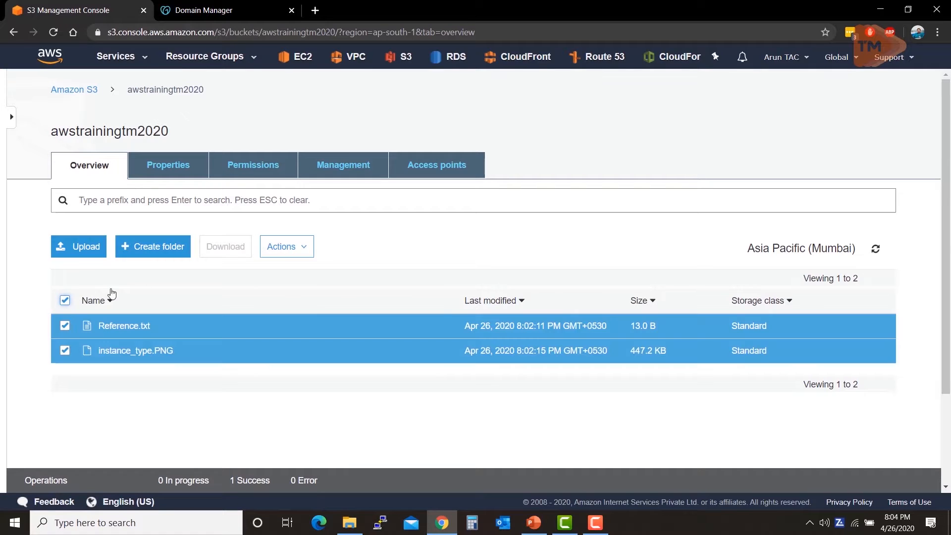
click(299, 254)
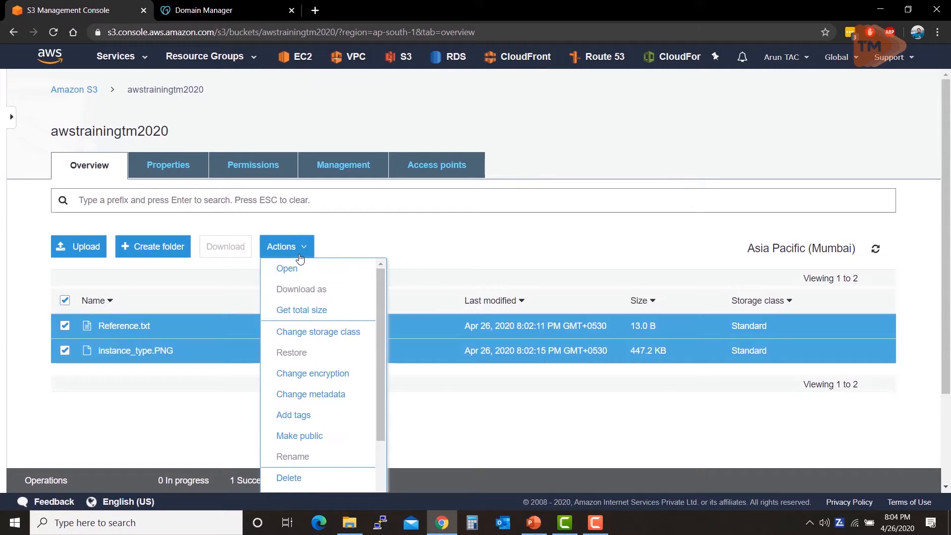
click(315, 444)
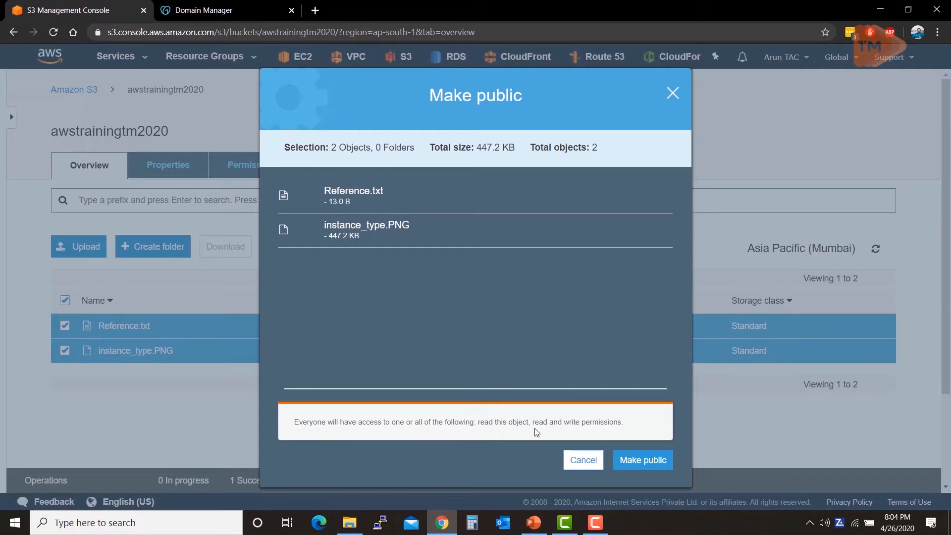
click(629, 463)
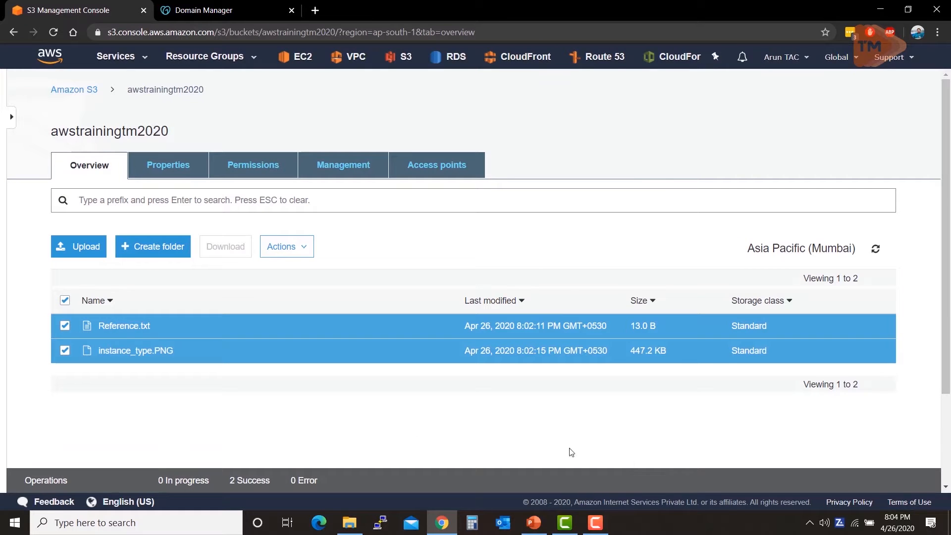
Step: Open the object URL of instance_type.PNG in a new browser tab, examine the response, and close that tab
click(65, 350)
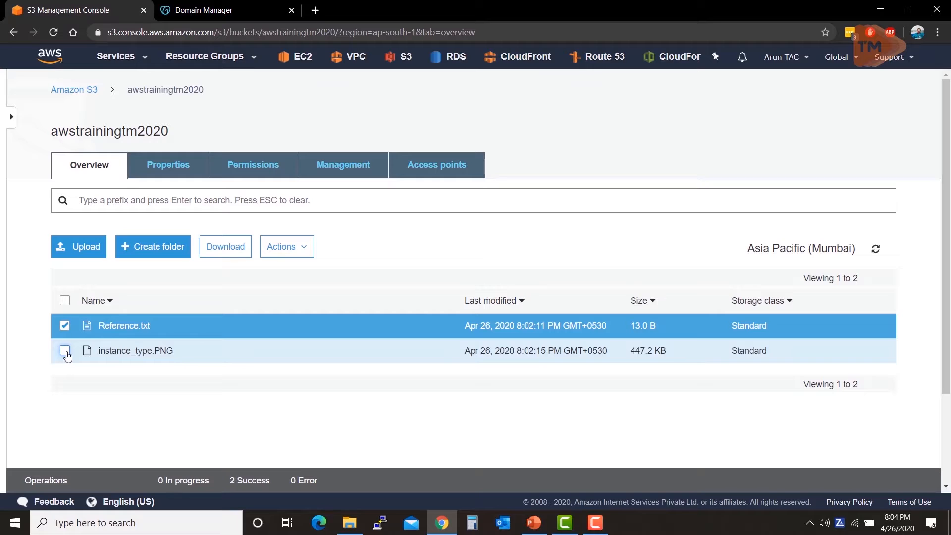
click(58, 367)
click(64, 351)
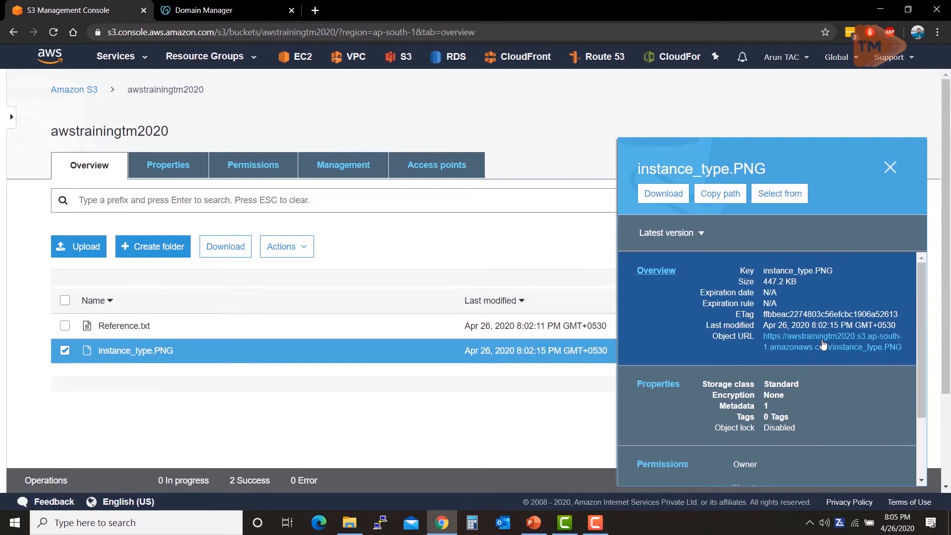
middle_click(817, 342)
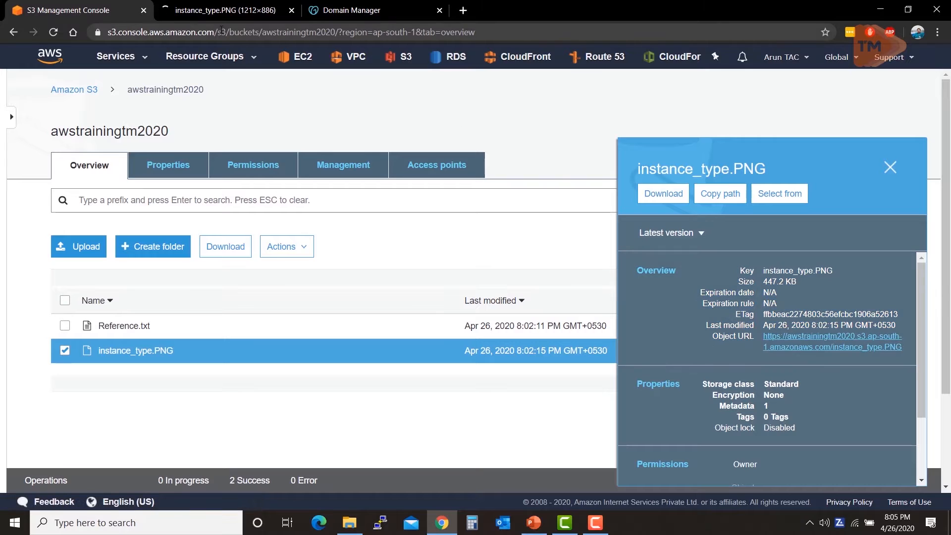
click(213, 10)
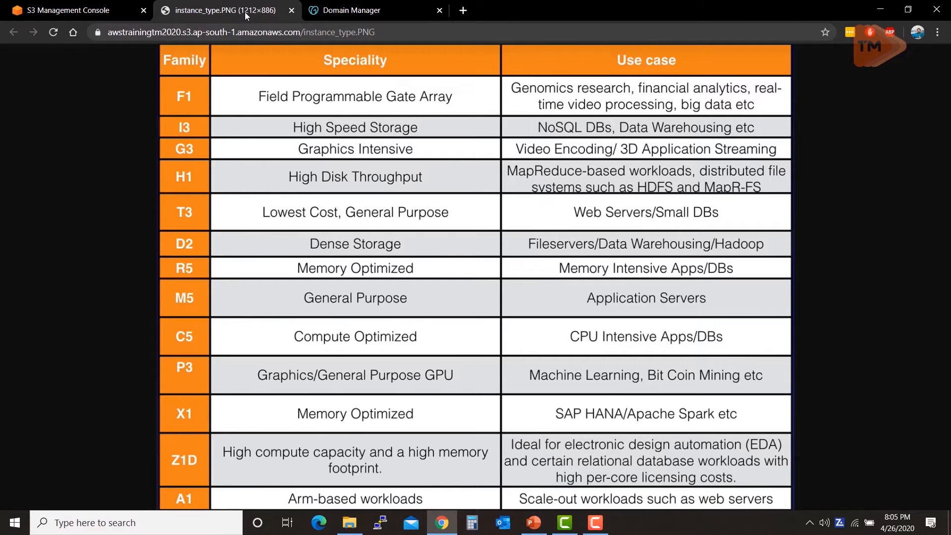
key(ctrl+w)
Step: Test the object URL of Reference.txt in a new browser tab, then close that tab and the object's details
click(65, 325)
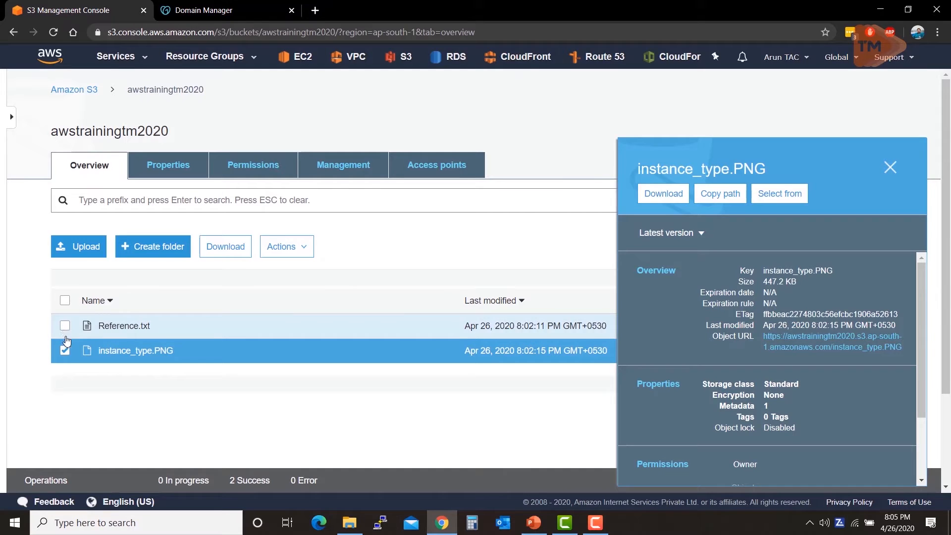
click(65, 351)
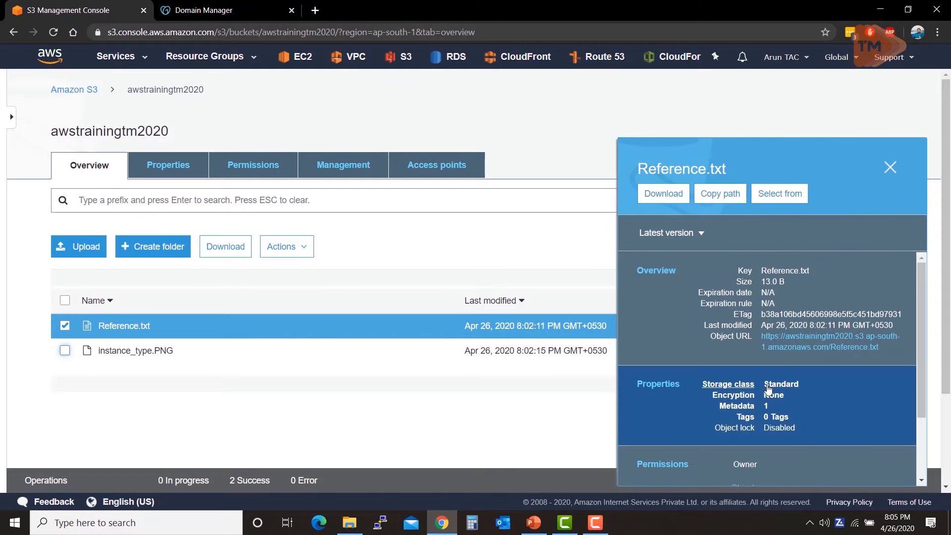
ctrl+click(788, 347)
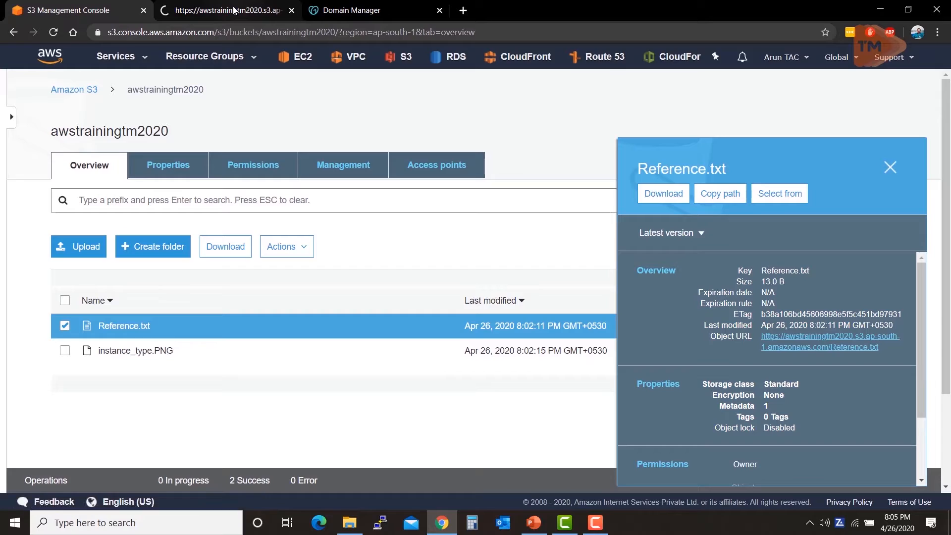
click(233, 10)
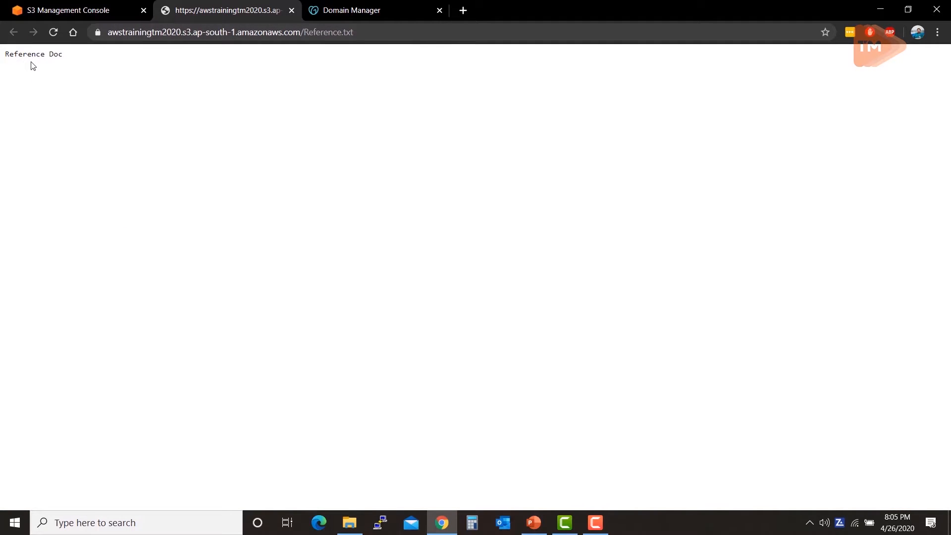
middle_click(199, 7)
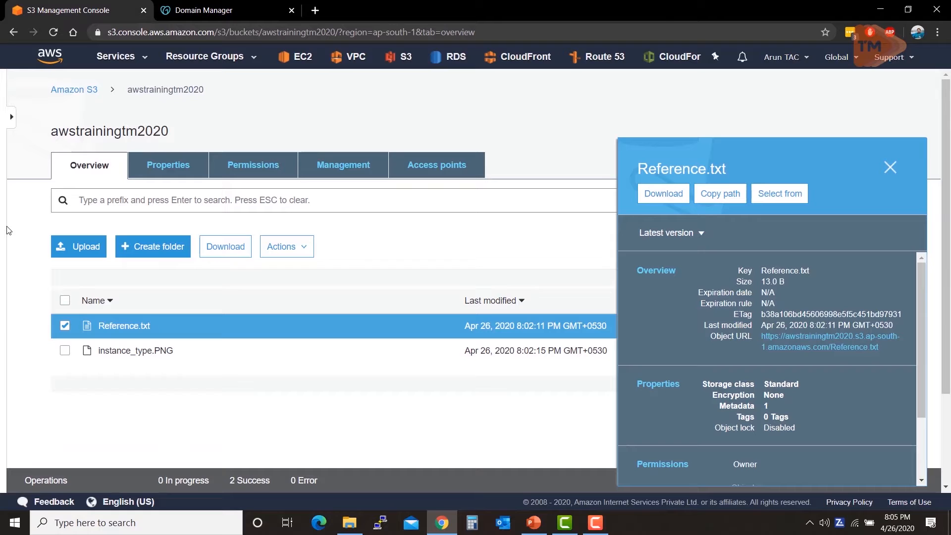
click(890, 169)
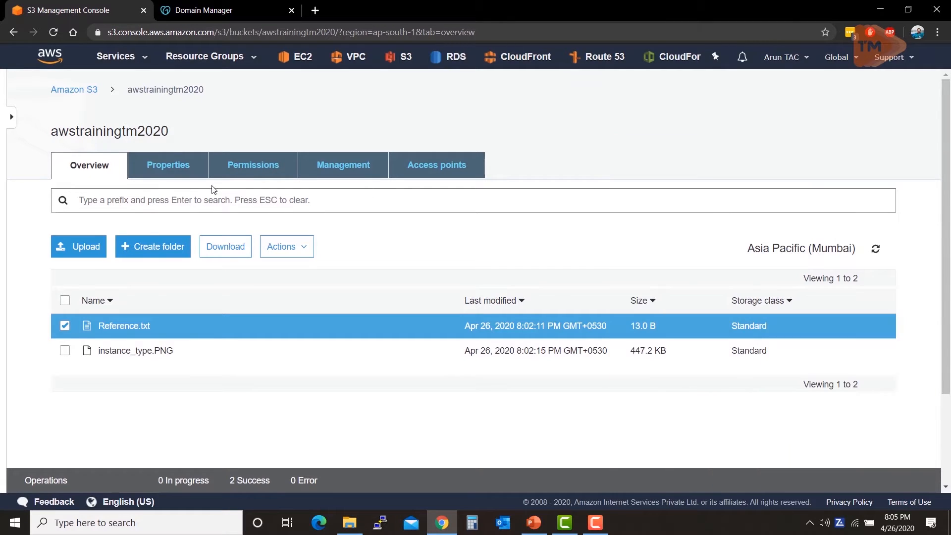
Step: Review the default encryption options in the bucket's properties and leave them without making a change
click(168, 164)
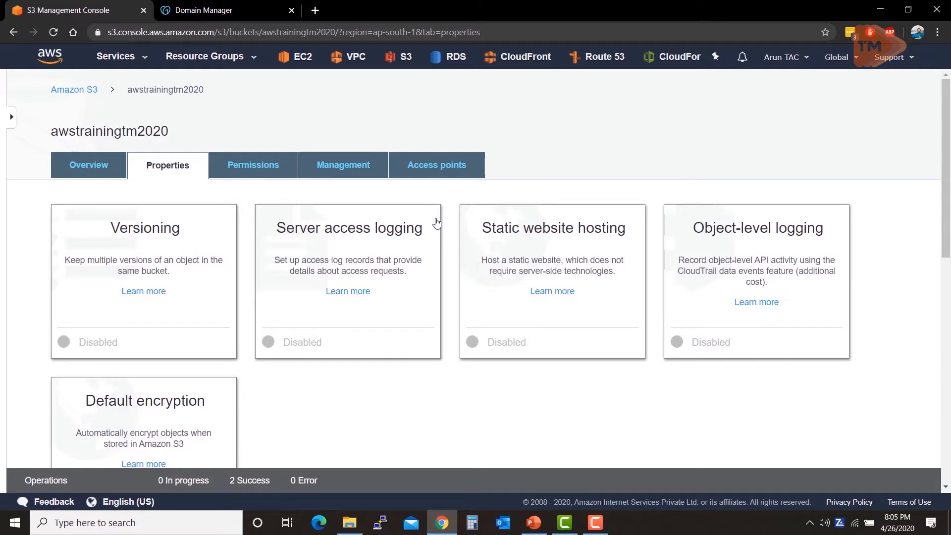
scroll(435, 227, down, 1)
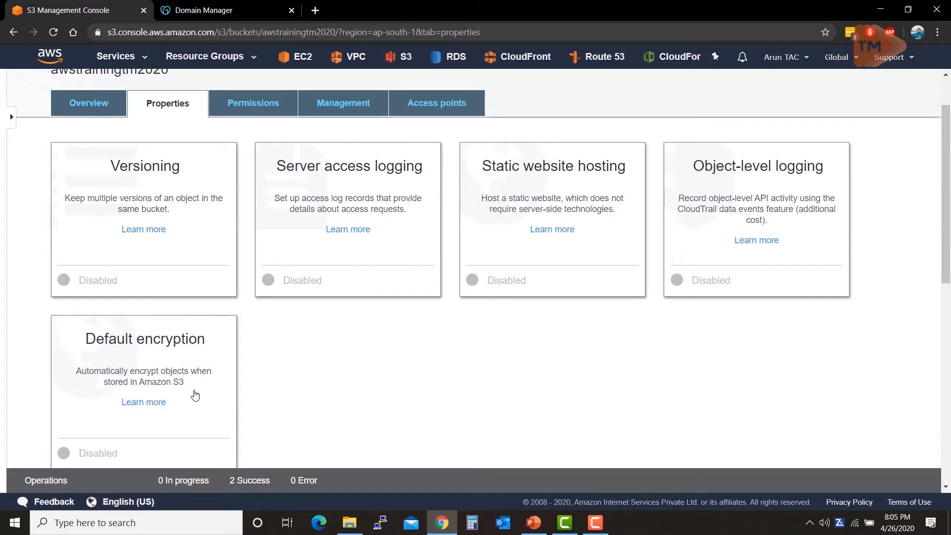
scroll(193, 393, down, 2)
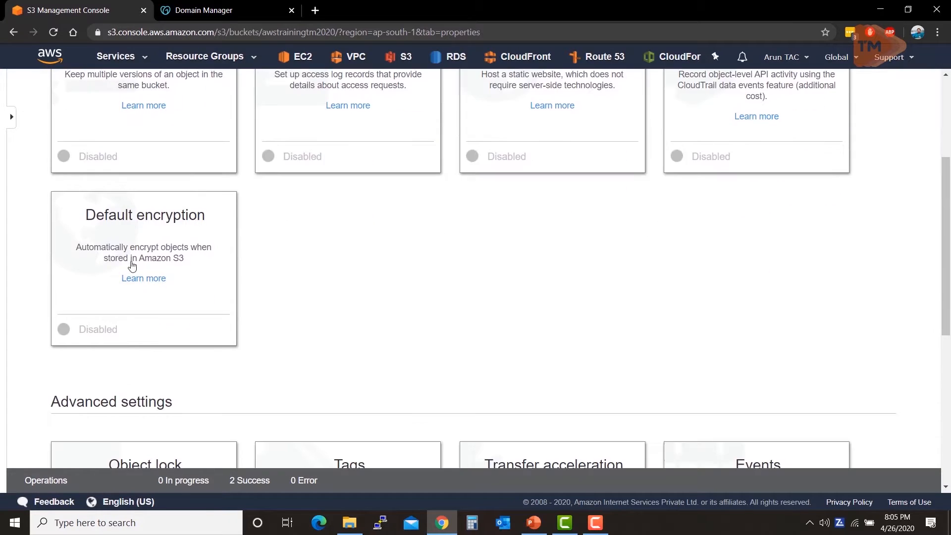
click(89, 279)
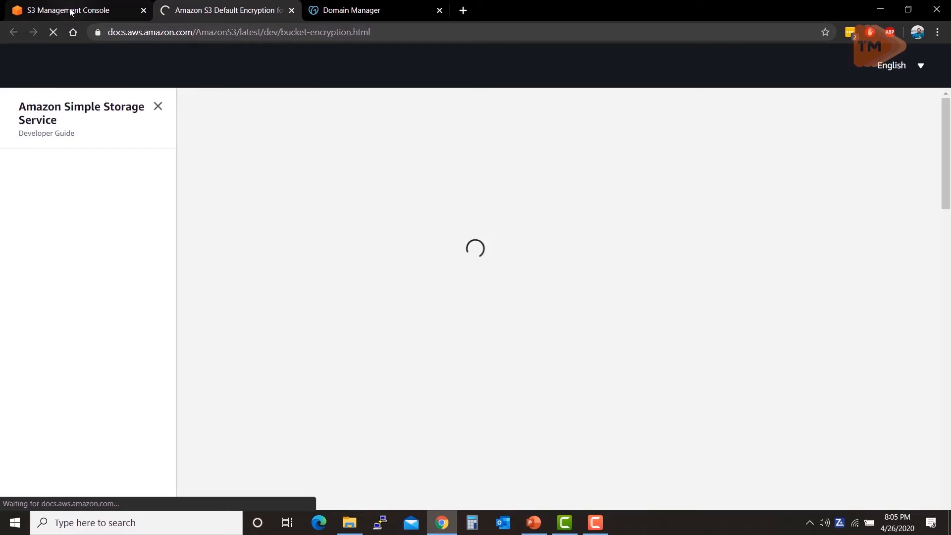
key(ctrl+w)
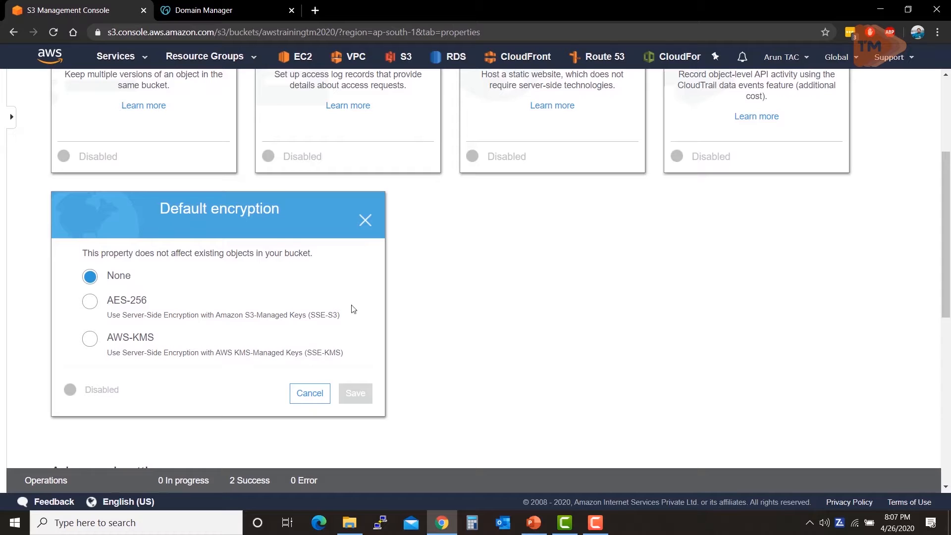
click(325, 396)
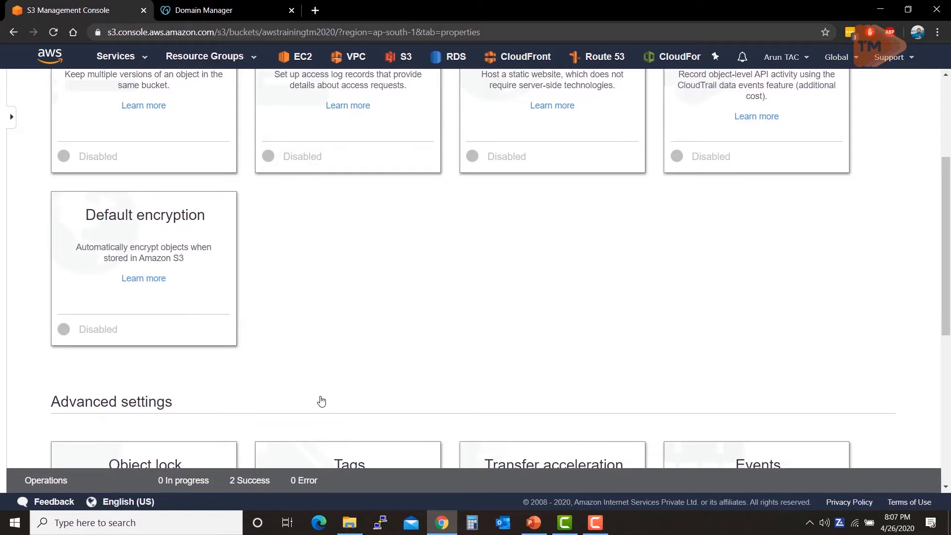
scroll(323, 373, up, 4)
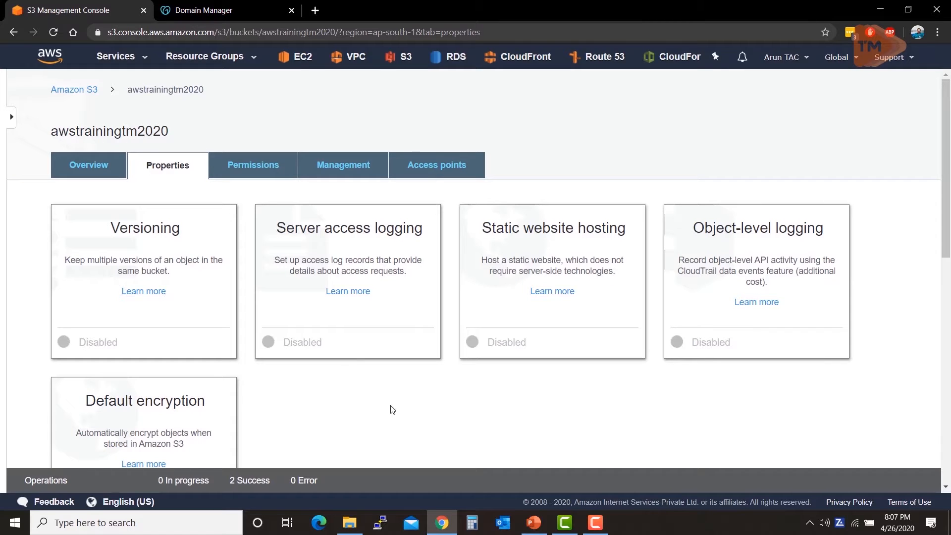
Step: Switch to the open AWS Training Track - 2a presentation in PowerPoint
mouse_move(525, 527)
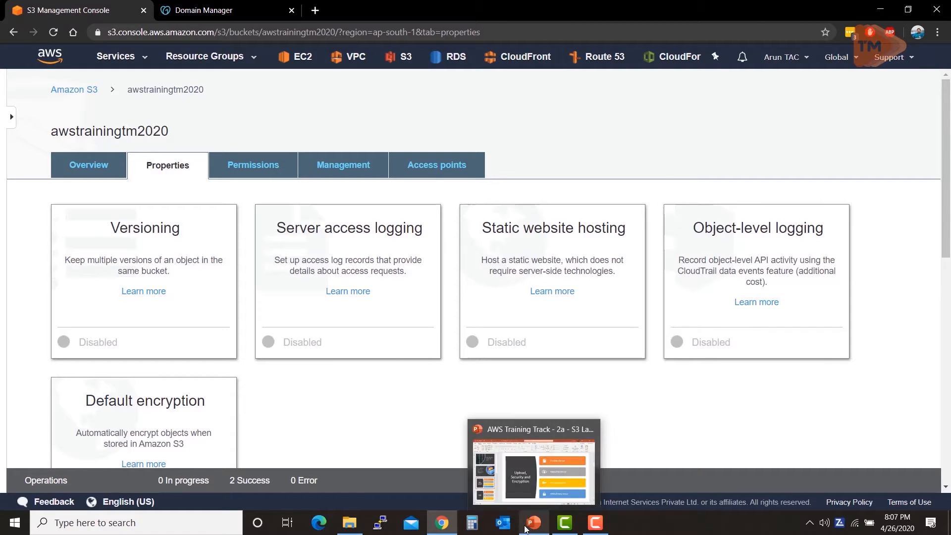
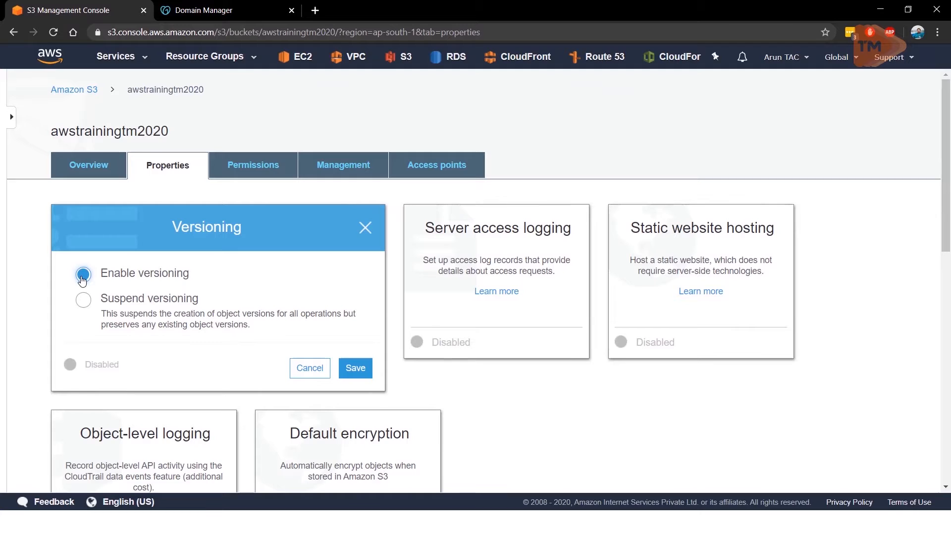
Step: Enable and save versioning for the awstrainingtm2020 bucket, then show the object versions in its overview and hide them again
click(361, 374)
click(88, 171)
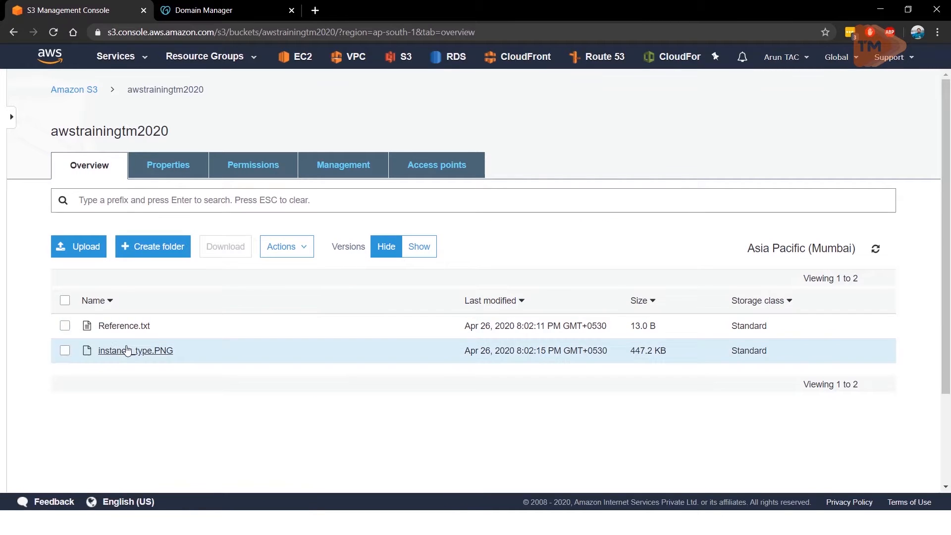
click(411, 251)
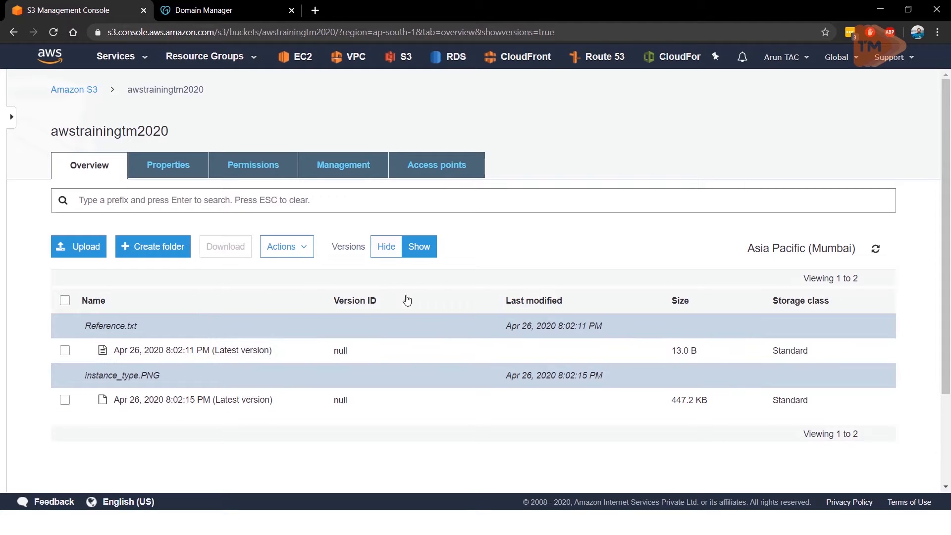
click(385, 250)
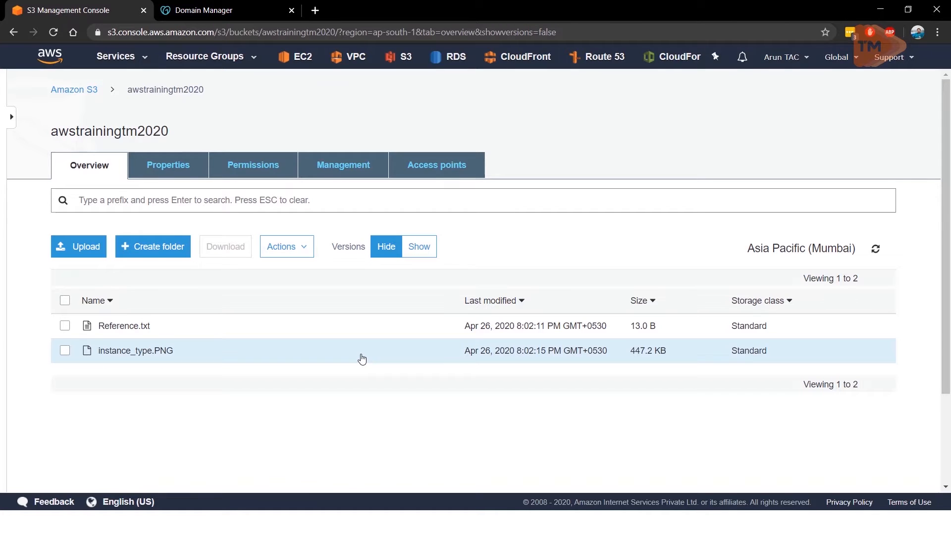
Step: Switch to the Resources folder, change the text of Reference.txt to "Reference Doc - Version 2", save it and close the file
key(super+Tab)
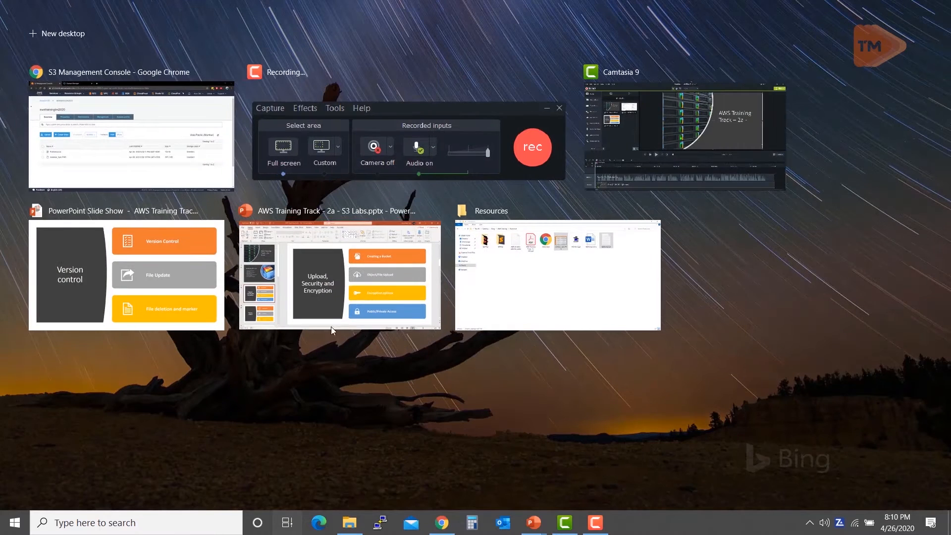
click(475, 286)
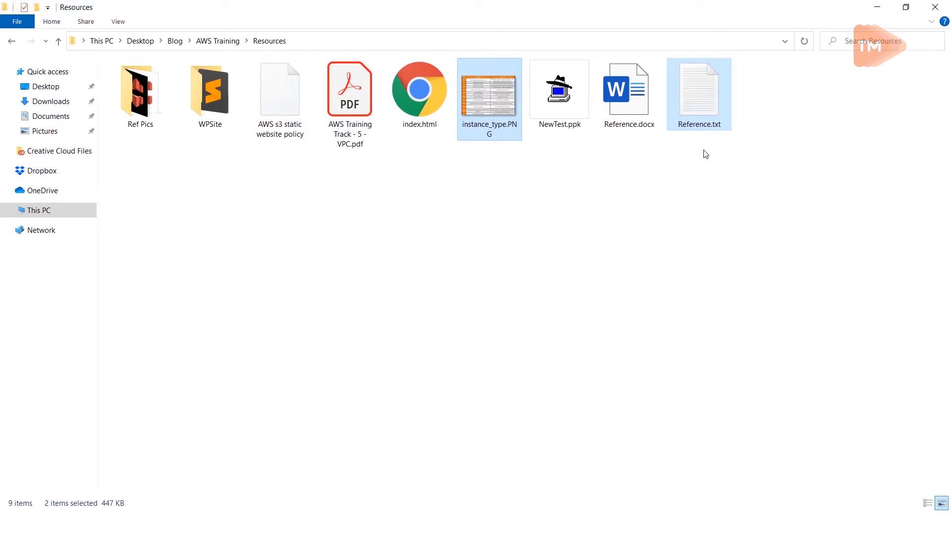
double_click(714, 123)
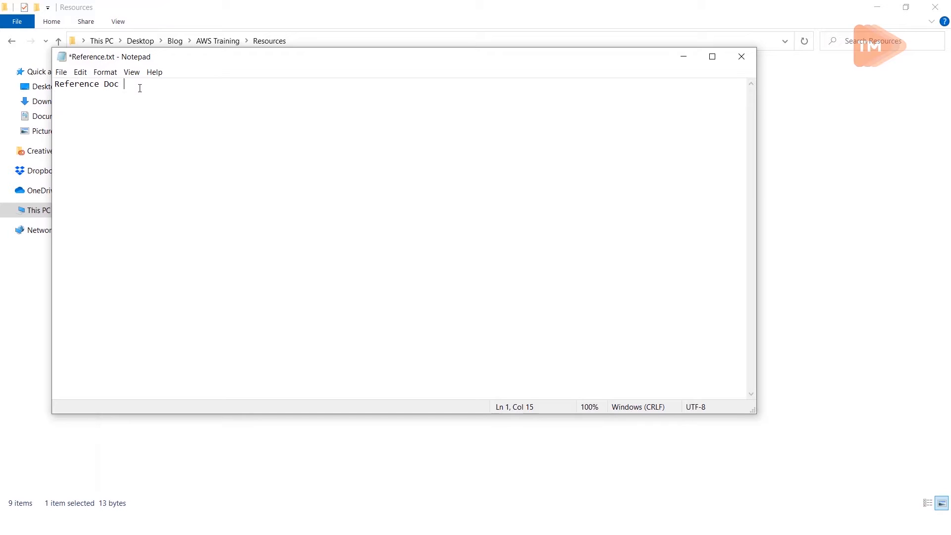
text(- Version 2)
key(ctrl+s)
click(732, 64)
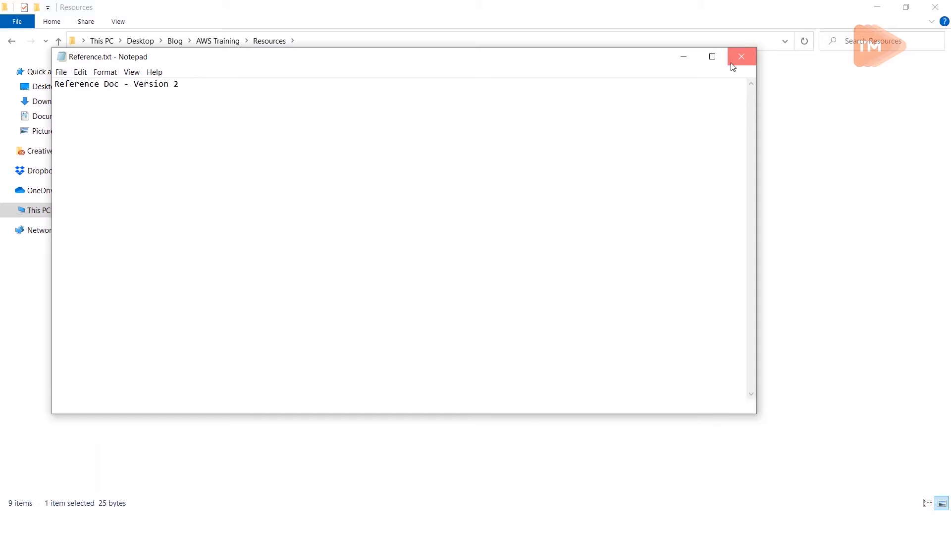
drag(690, 103, 695, 122)
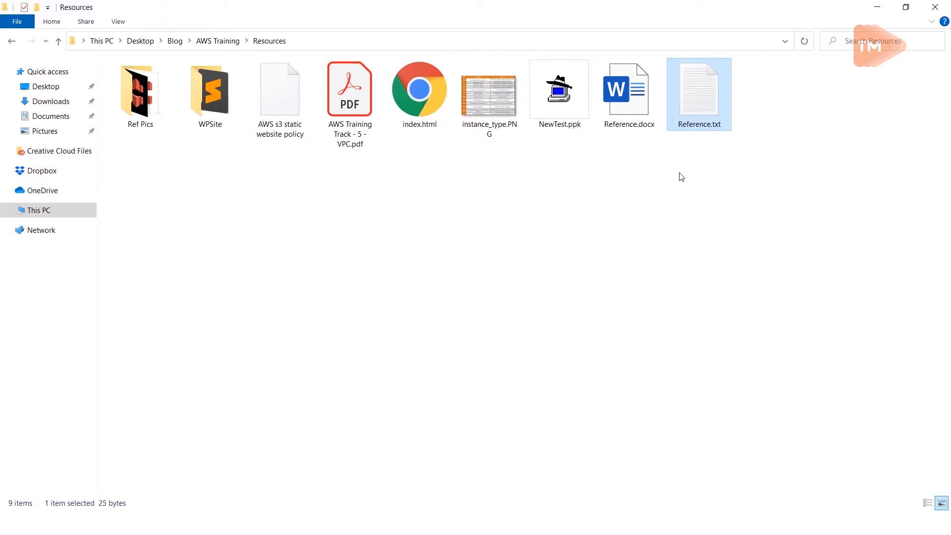
Step: Return to the S3 bucket, start an upload and browse for files in Desktop > Blog > AWS Training > Resources
key(alt+Tab)
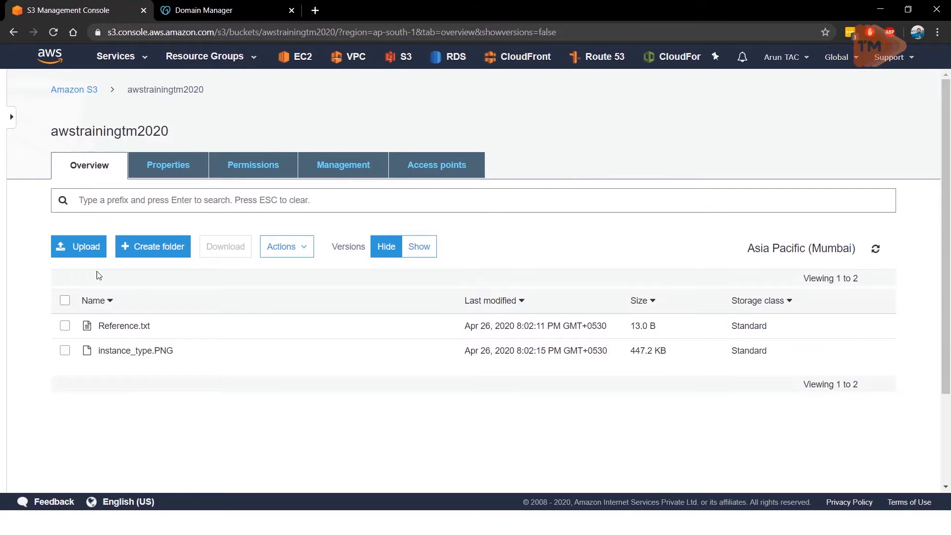
click(79, 246)
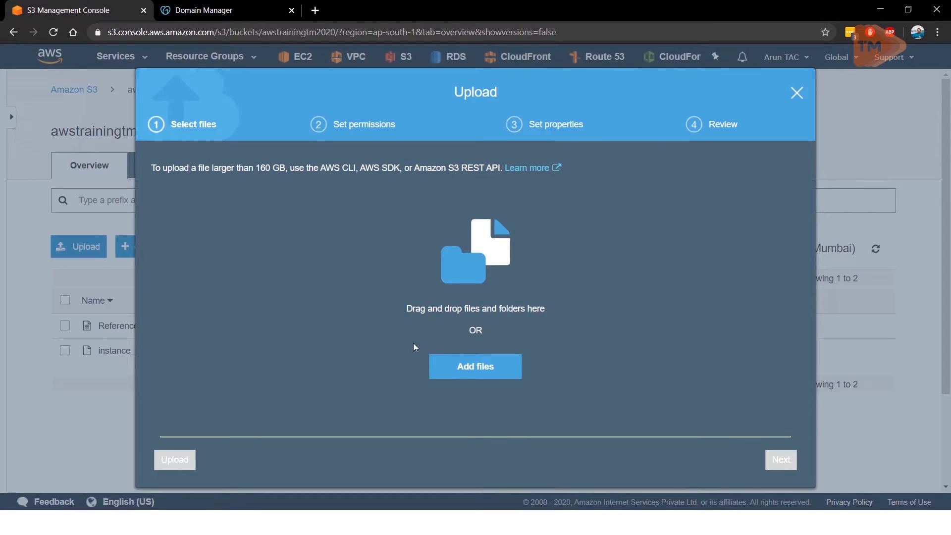
click(452, 373)
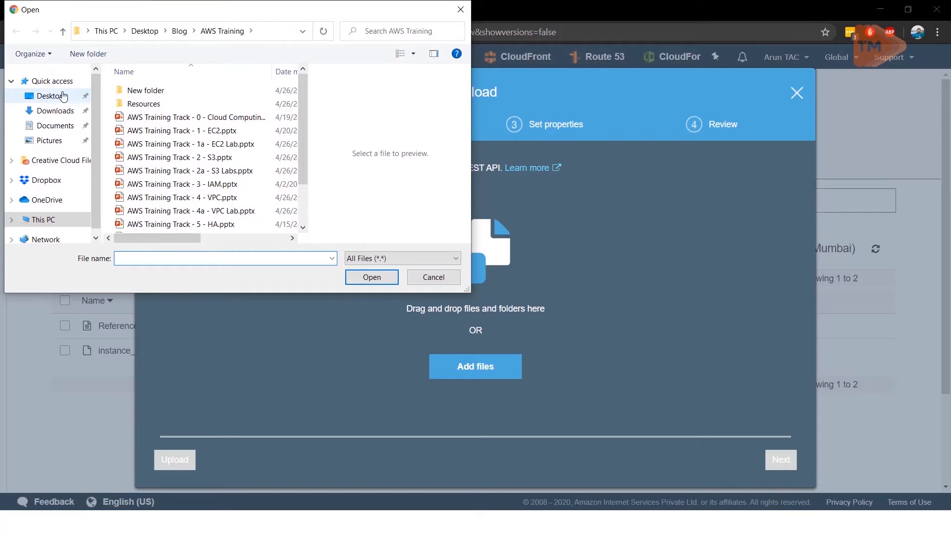
click(63, 96)
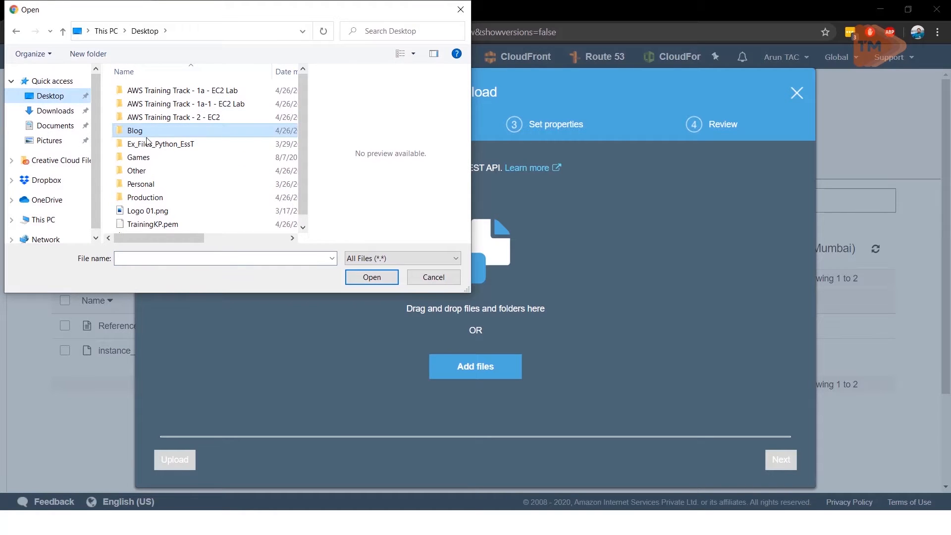
double_click(143, 133)
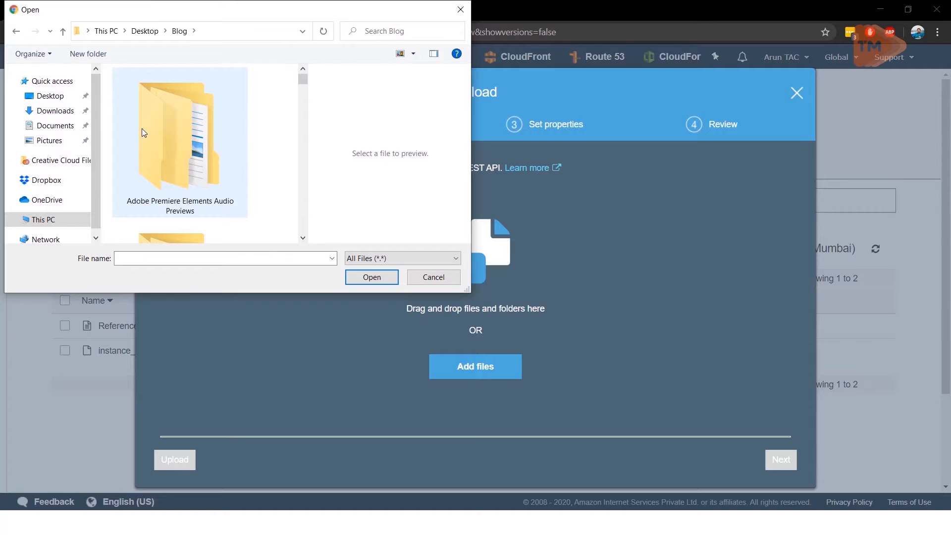
scroll(142, 129, down, 5)
scroll(141, 129, up, 2)
scroll(145, 121, down, 2)
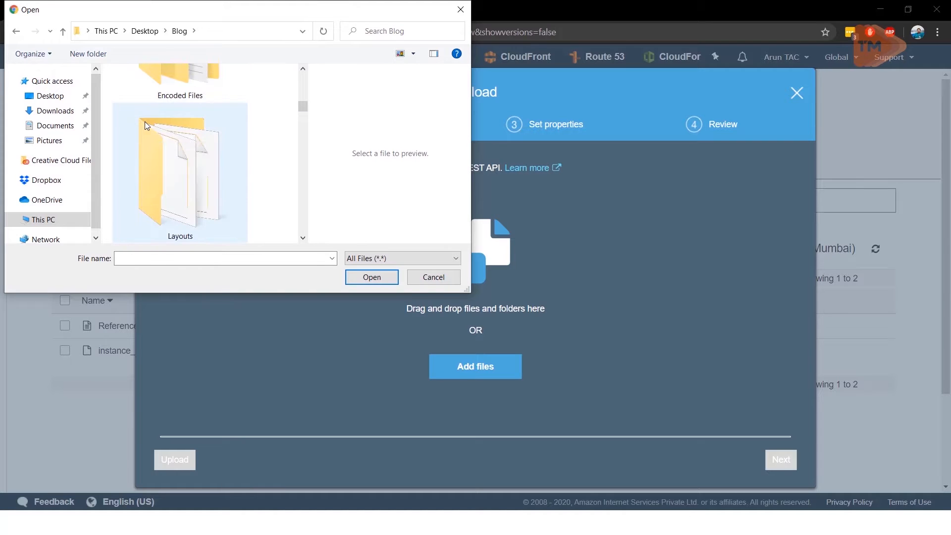
scroll(144, 121, down, 2)
scroll(145, 121, down, 1)
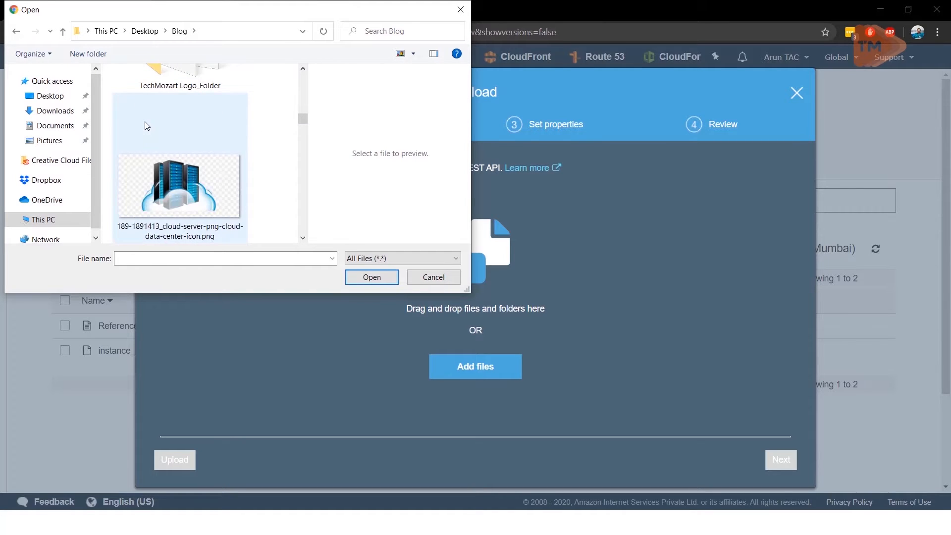
scroll(145, 123, up, 1)
scroll(145, 122, up, 2)
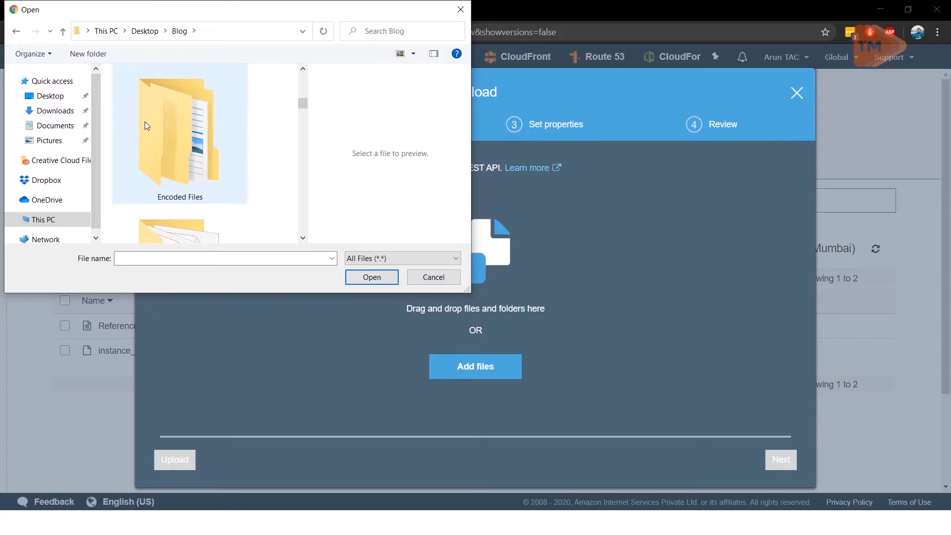
scroll(145, 121, up, 1)
double_click(145, 121)
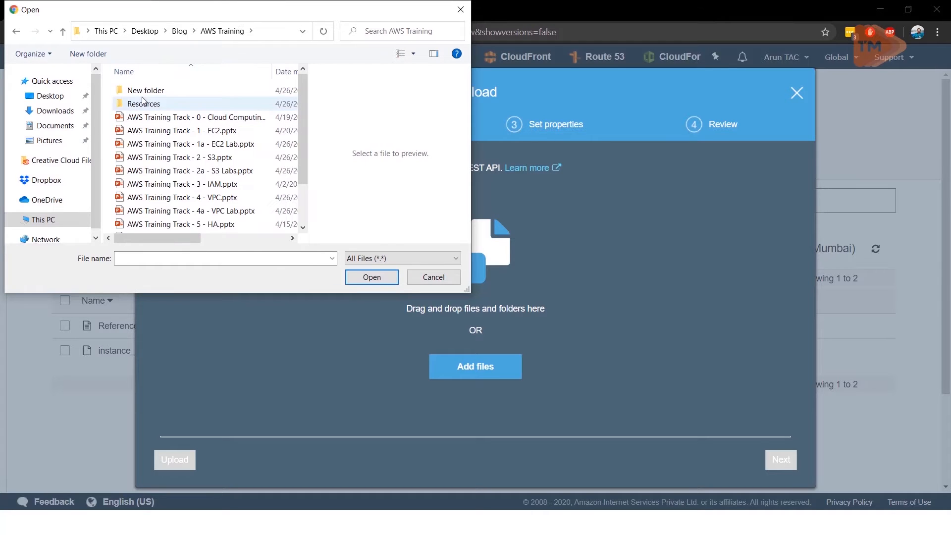
double_click(143, 103)
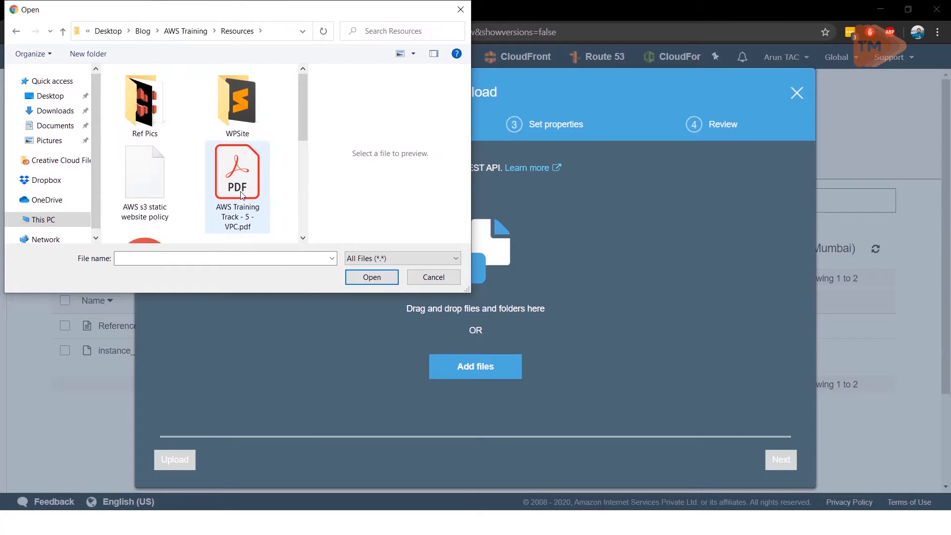
Step: Upload the edited Reference.txt to the bucket, then review the listed object versions and hide them again
scroll(280, 145, down, 3)
double_click(145, 203)
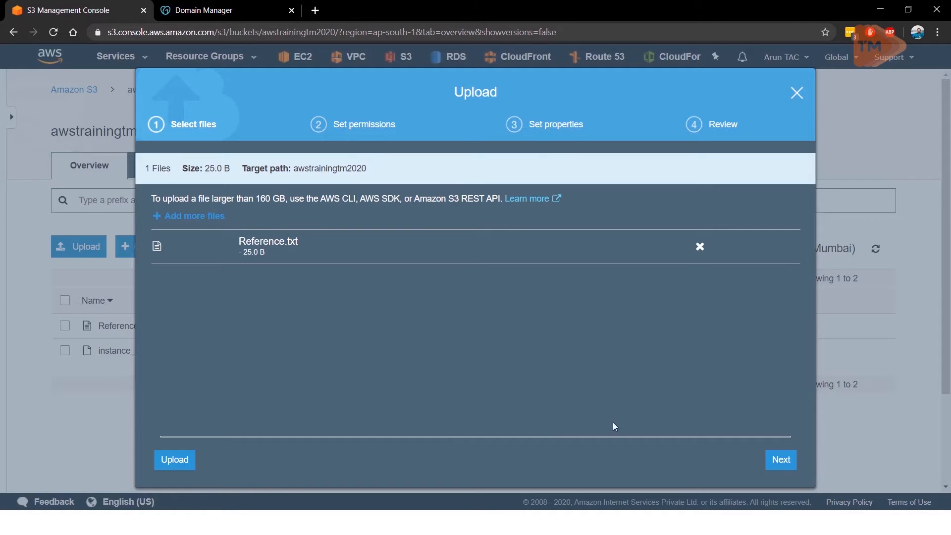
click(174, 463)
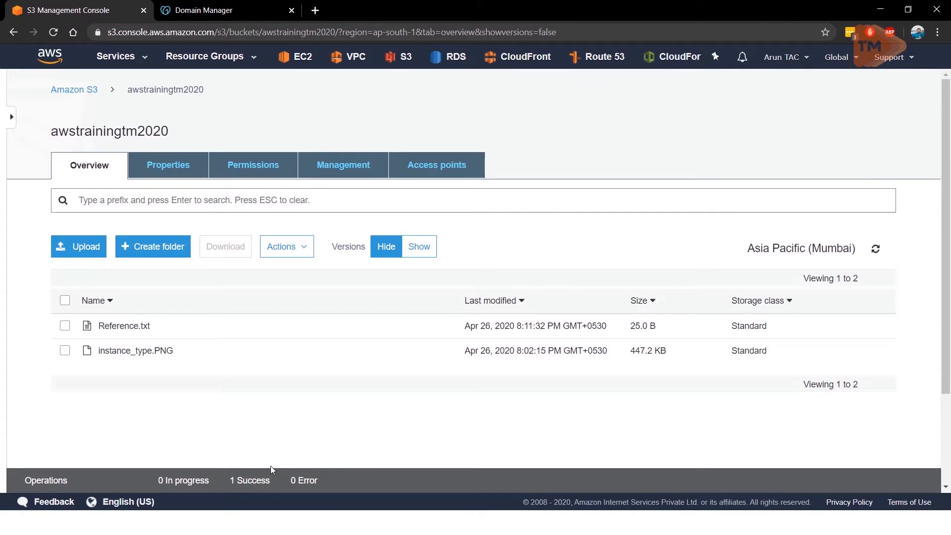
click(426, 248)
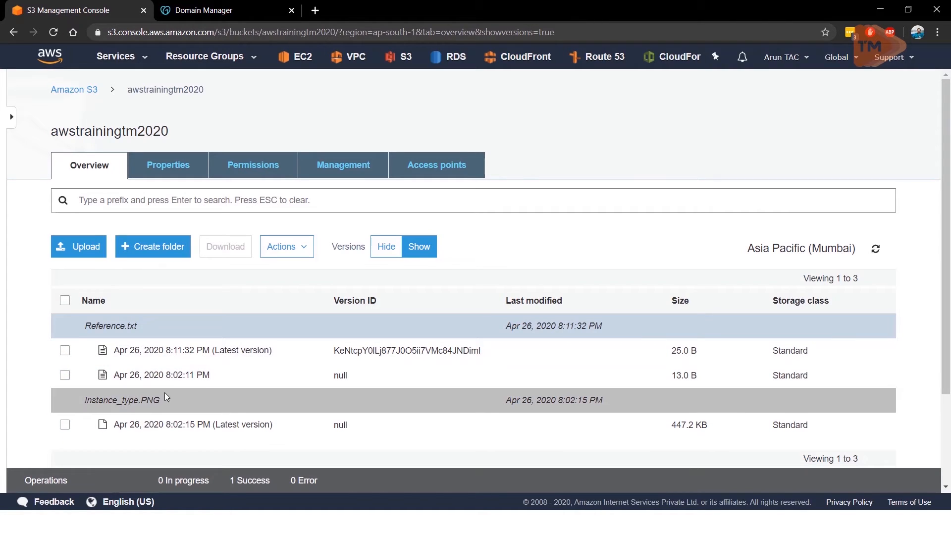
click(385, 252)
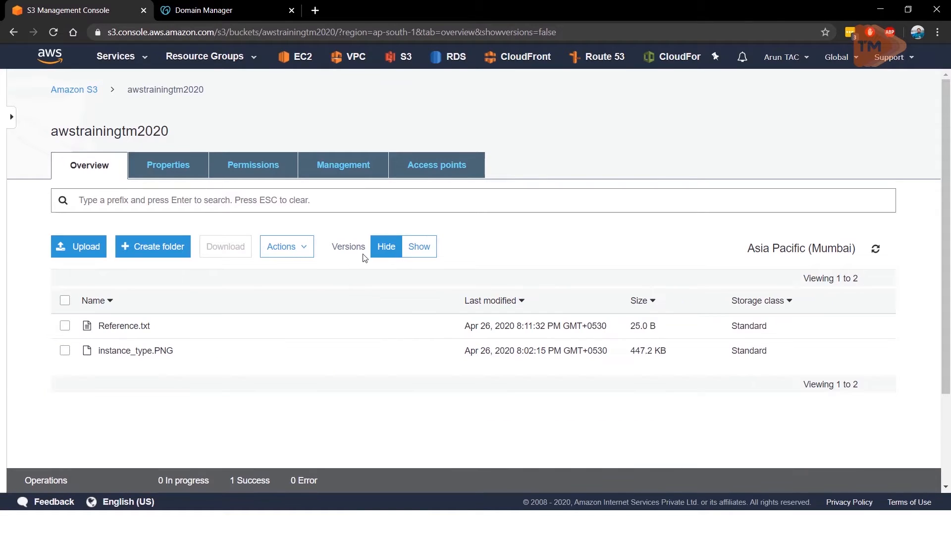
Step: Test the object URL of the newly uploaded Reference.txt in a new browser tab, then close that tab
click(114, 327)
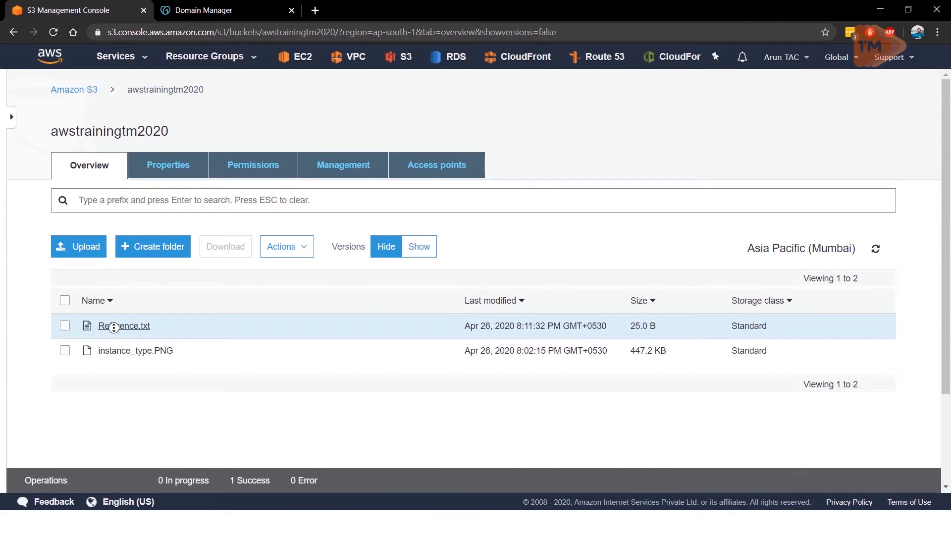
click(65, 326)
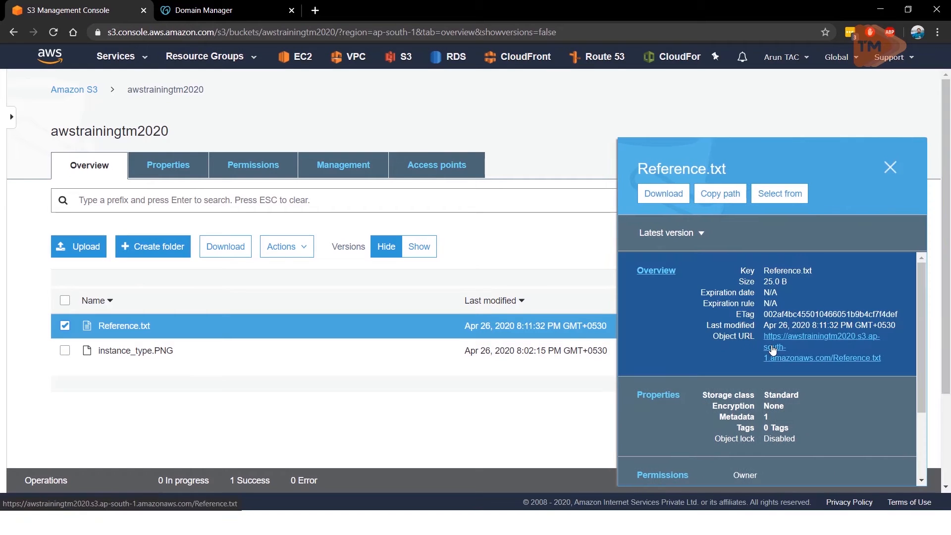
click(773, 348)
click(228, 10)
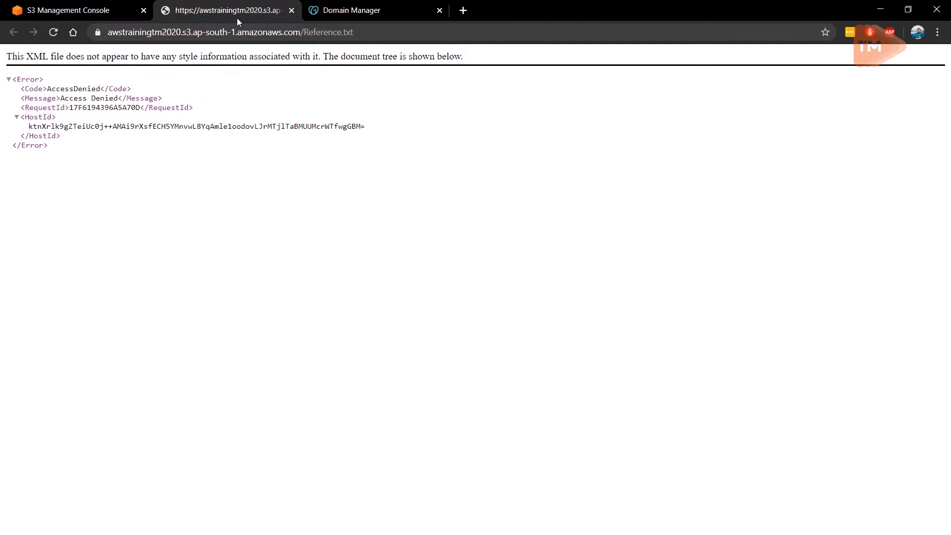
key(ctrl+w)
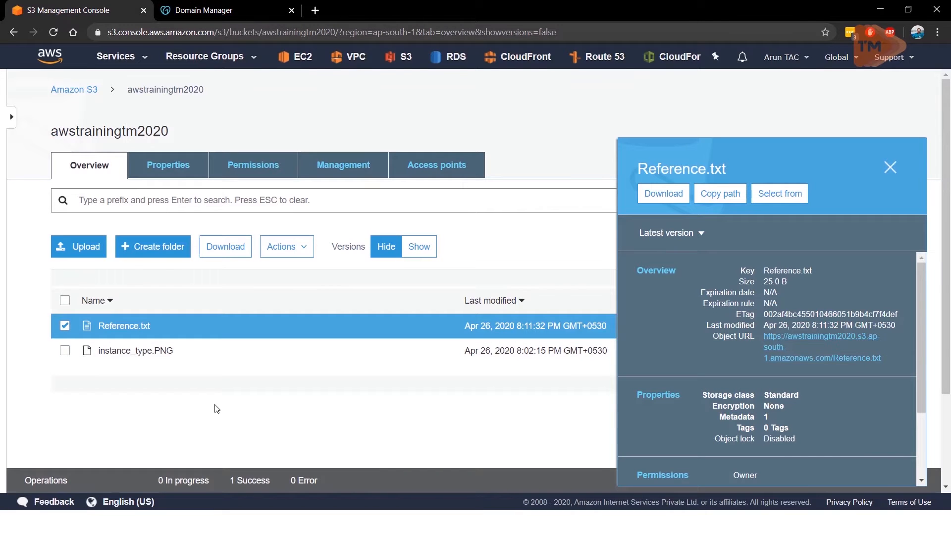
Step: Make the latest version of Reference.txt public
click(308, 248)
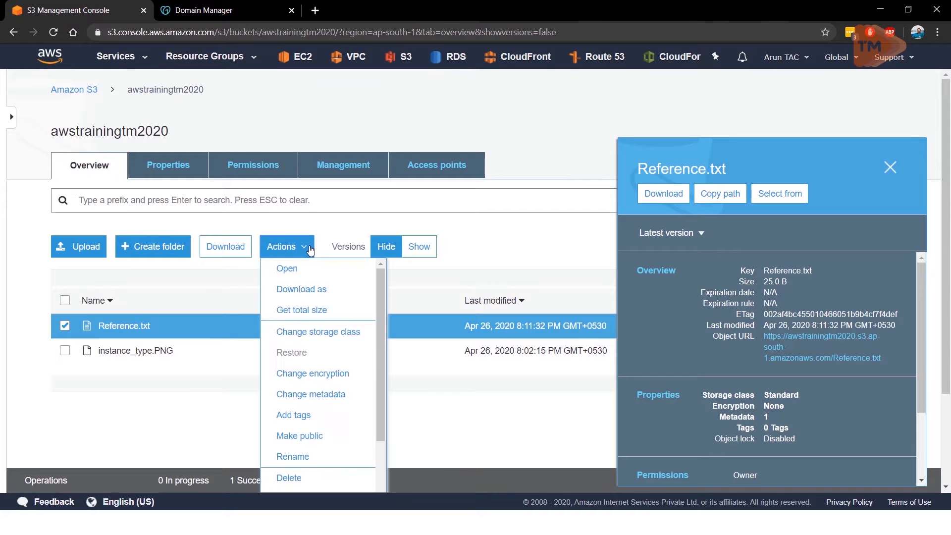
click(279, 436)
click(623, 463)
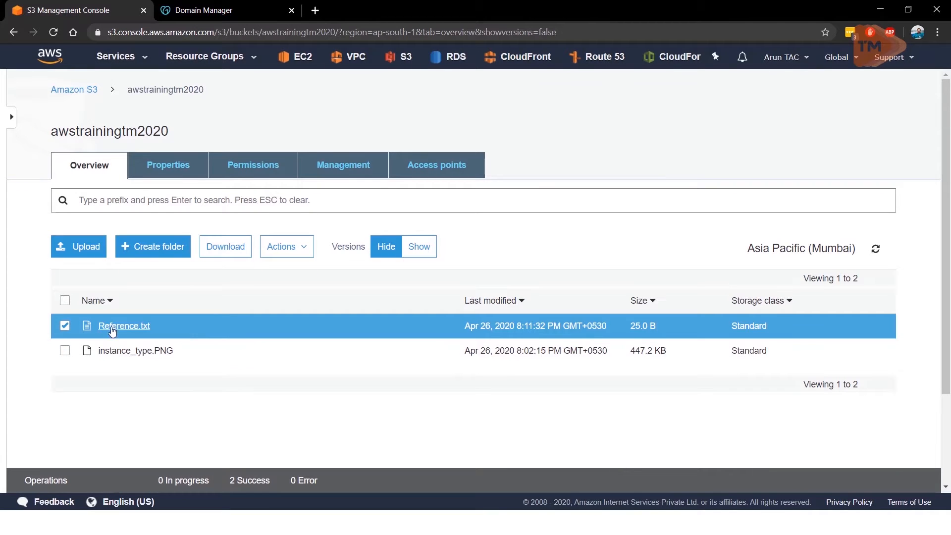
Step: Check the public Reference.txt through its object URL in a new browser tab, then return to the bucket and close the object's details
click(66, 327)
click(67, 327)
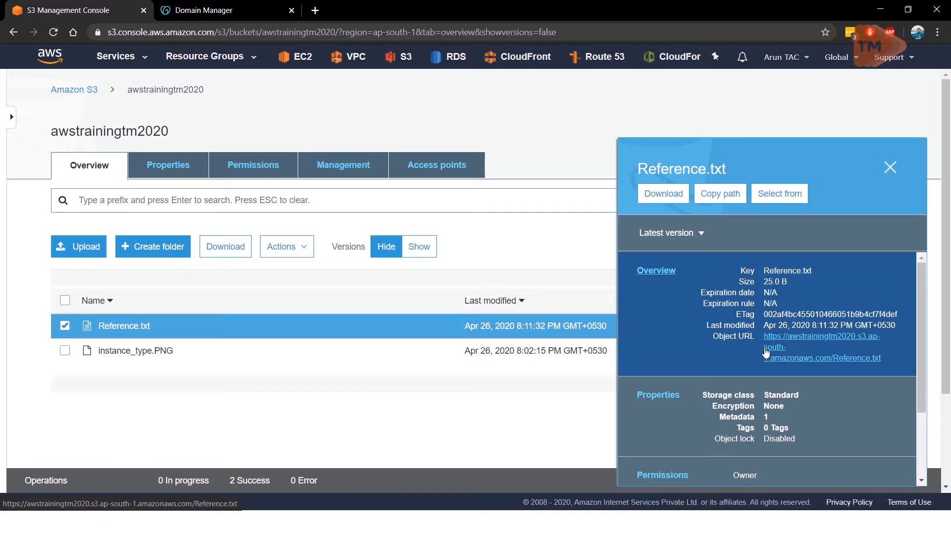
ctrl+click(765, 350)
click(237, 15)
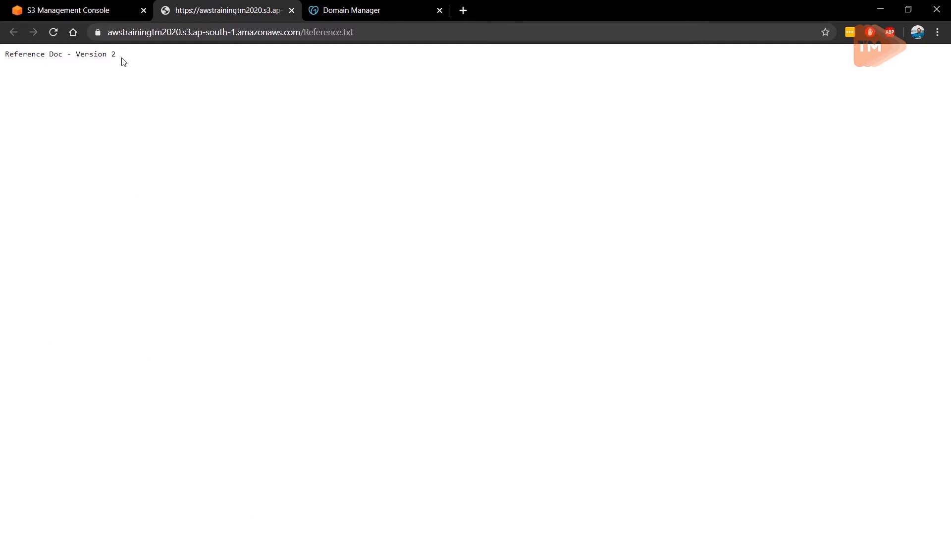
click(79, 3)
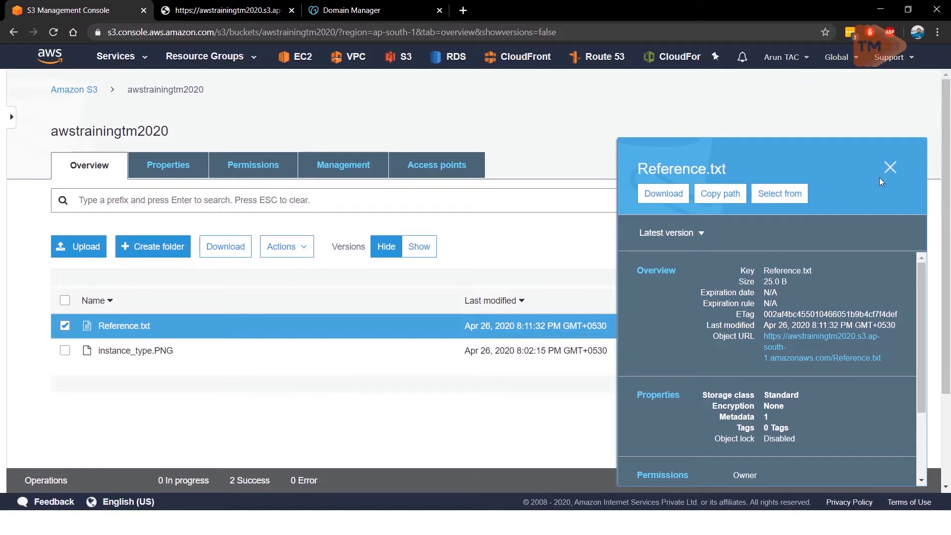
click(890, 167)
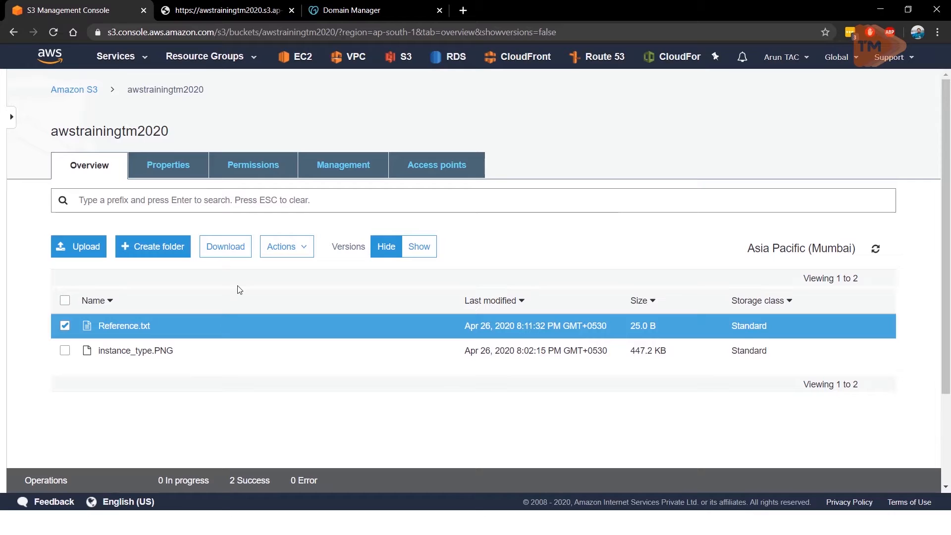
Step: Show the object versions and open the object URL of the 8:02:11 PM version of Reference.txt in a new browser tab
click(419, 247)
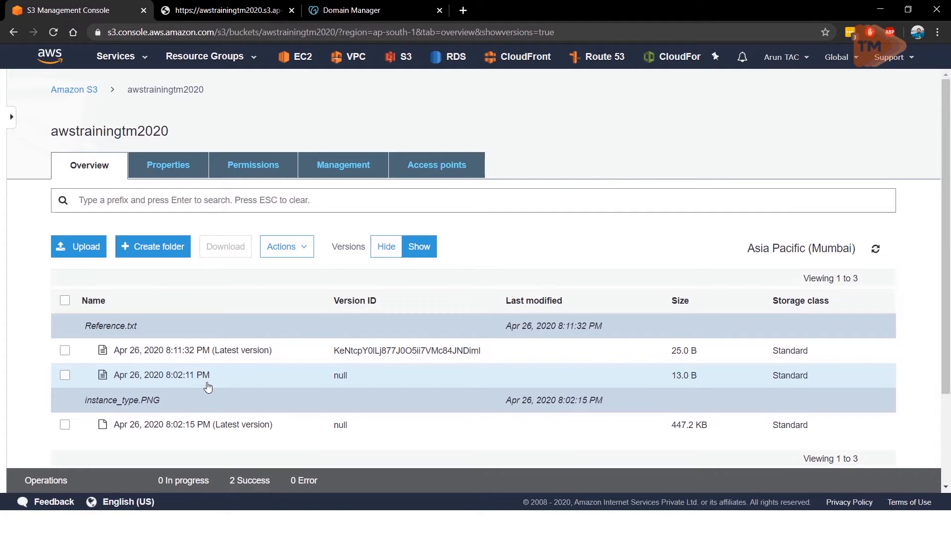
click(64, 376)
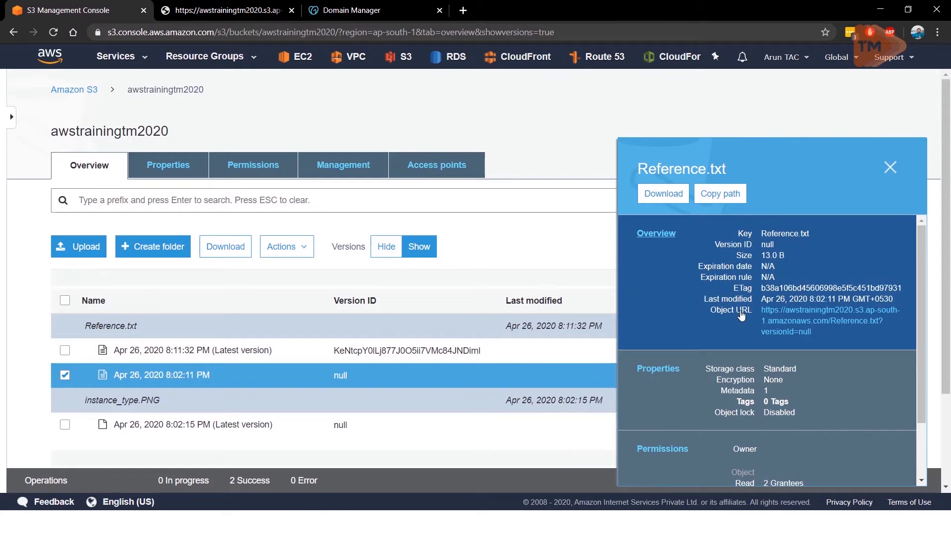
middle_click(741, 316)
click(337, 14)
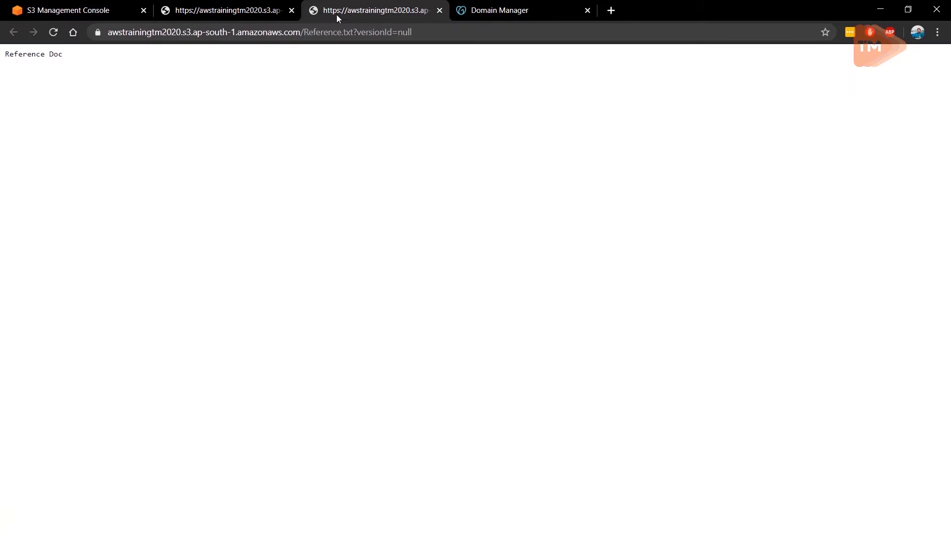
Step: Compare the two open Reference.txt versions, close both of their browser tabs, and hide the object versions in the bucket
click(185, 13)
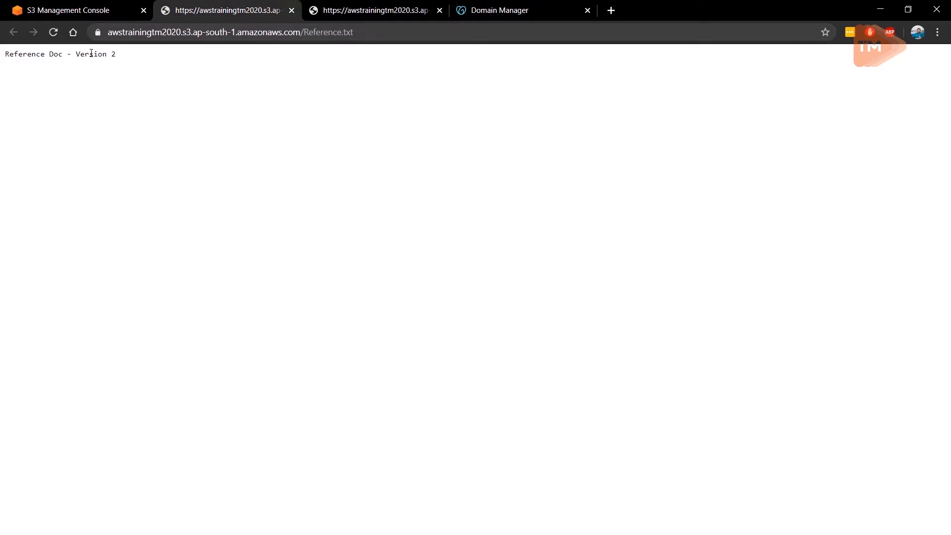
middle_click(363, 12)
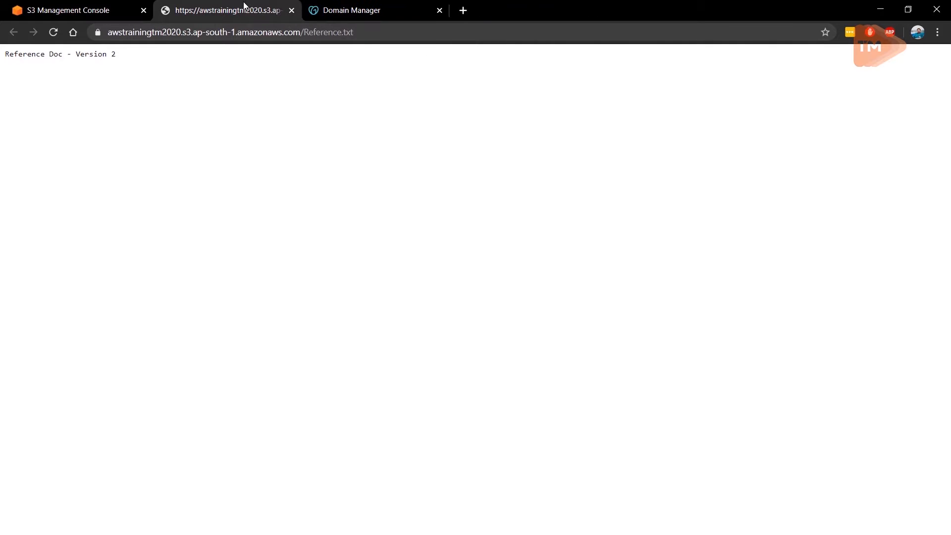
middle_click(243, 5)
click(394, 255)
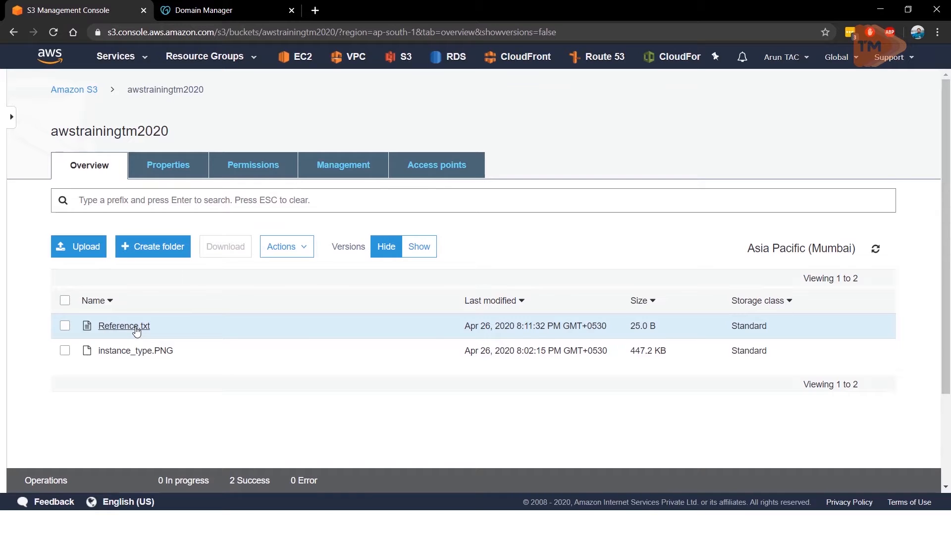
Step: Delete Reference.txt from the bucket while object versions are hidden
click(64, 327)
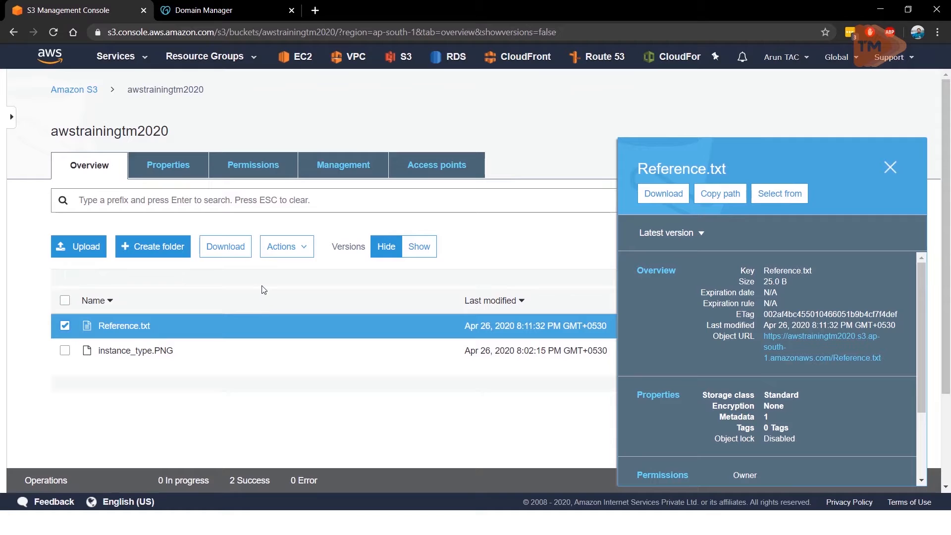
click(284, 248)
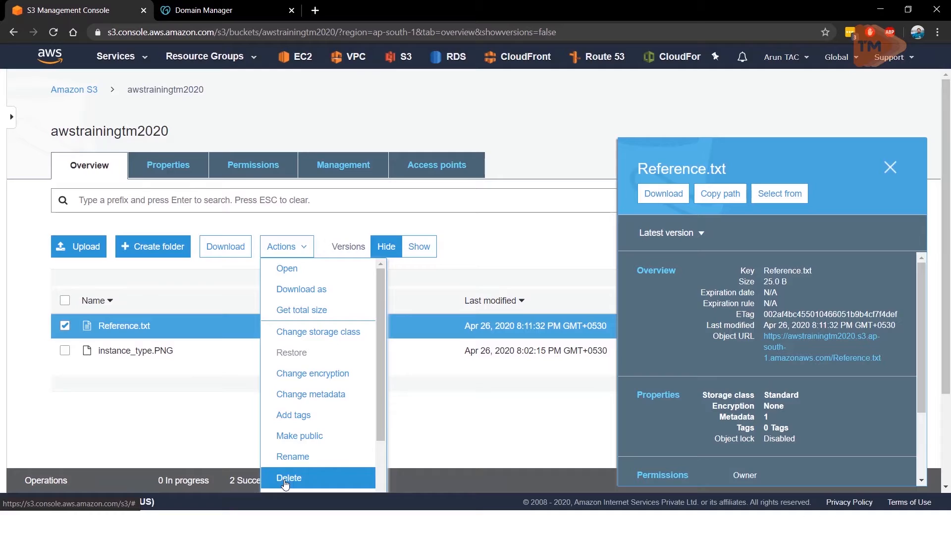
click(286, 480)
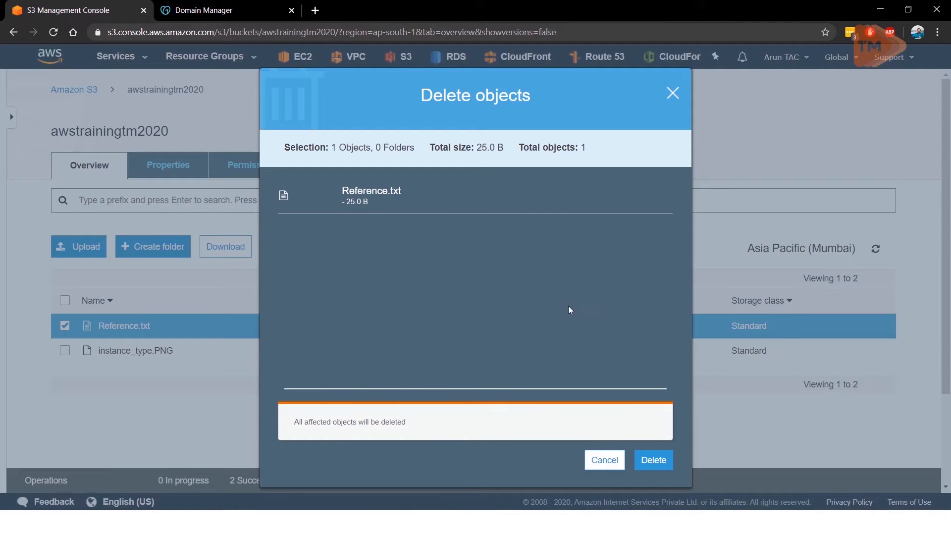
click(653, 464)
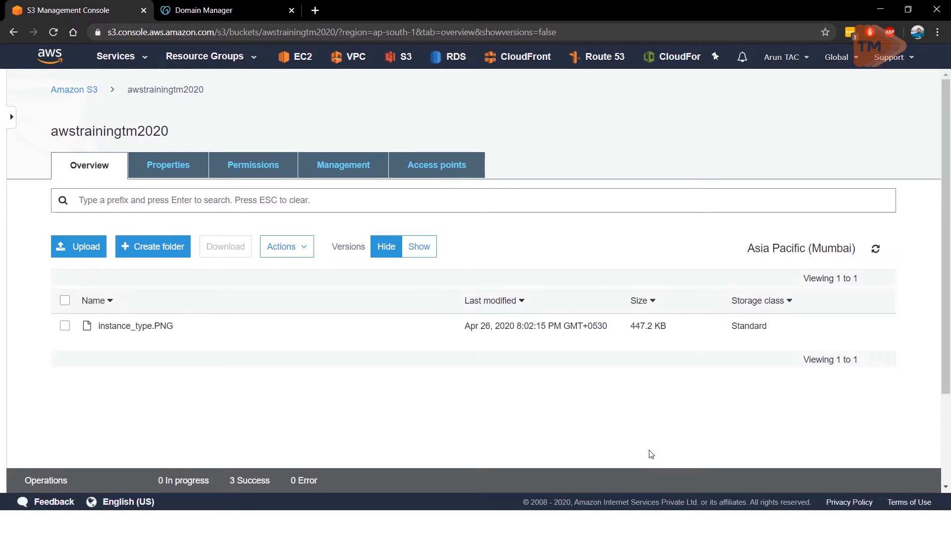
Step: Show the object versions, check the 8:11:32 PM version of Reference.txt through its object URL, then close its tab and details
click(411, 253)
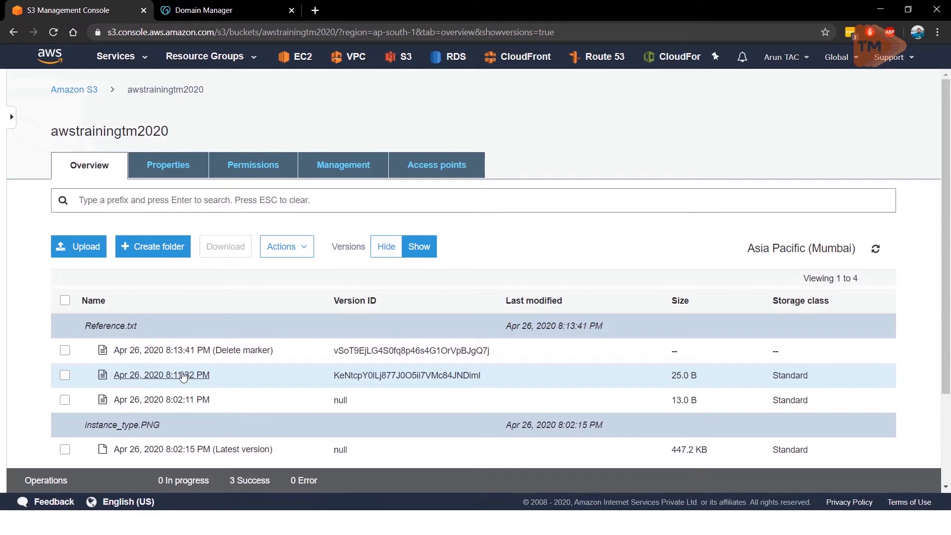
click(65, 375)
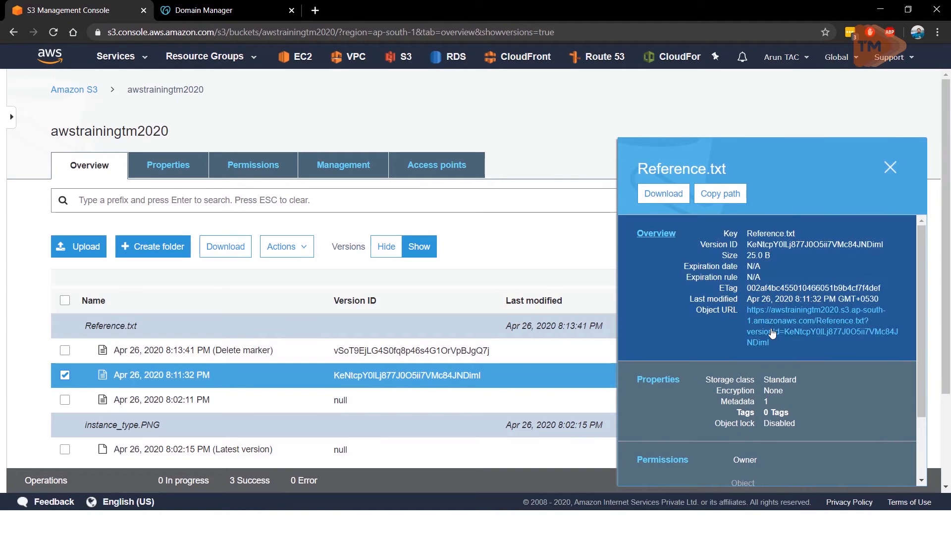
click(772, 333)
click(208, 10)
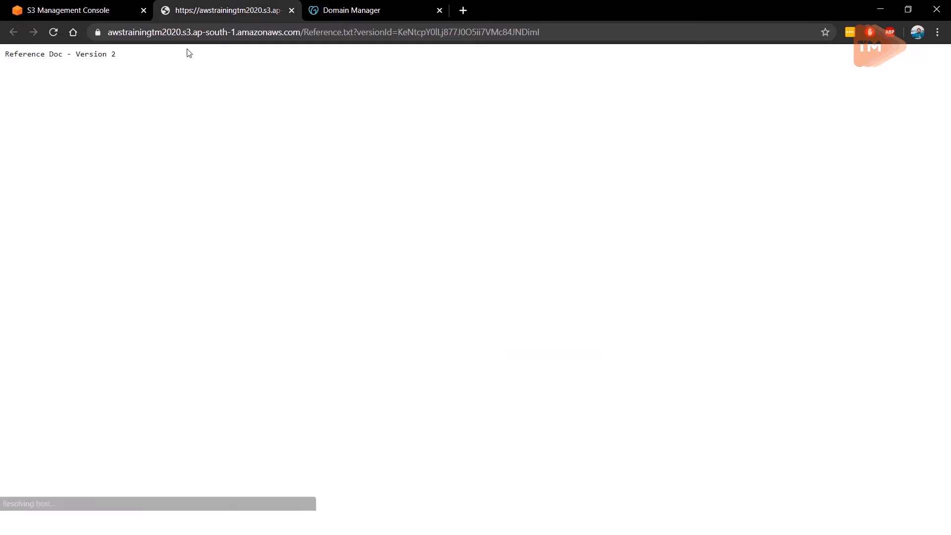
middle_click(188, 6)
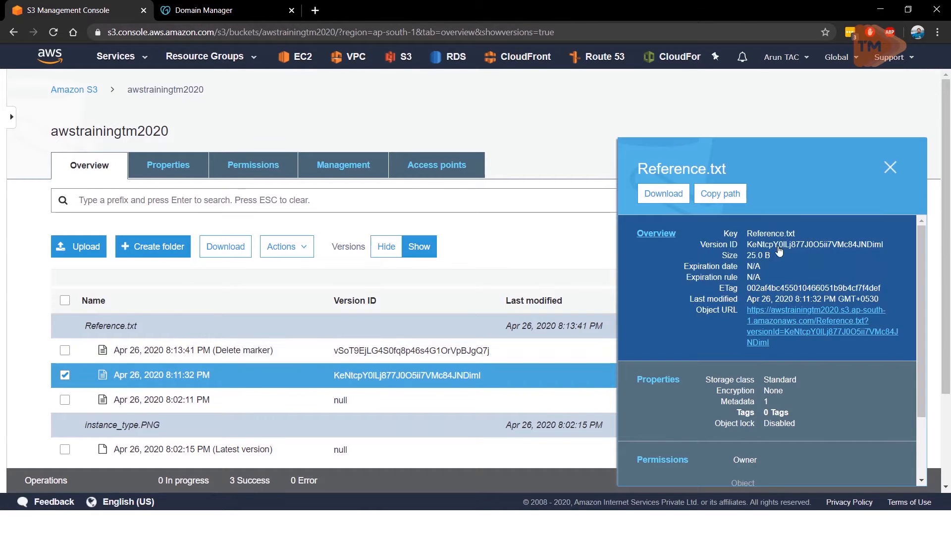
click(889, 169)
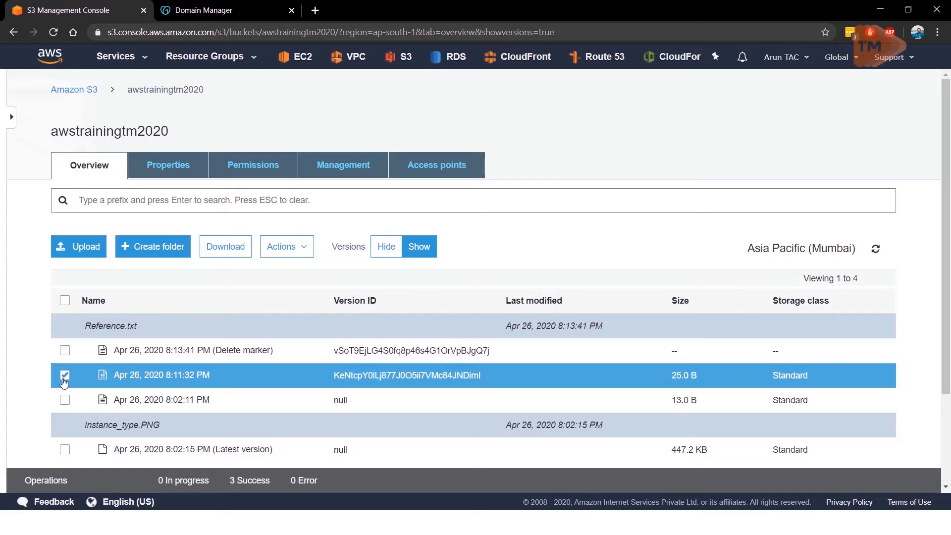
Step: Check the bucket list with versions hidden, then show the versions and delete the delete marker of Reference.txt
click(381, 247)
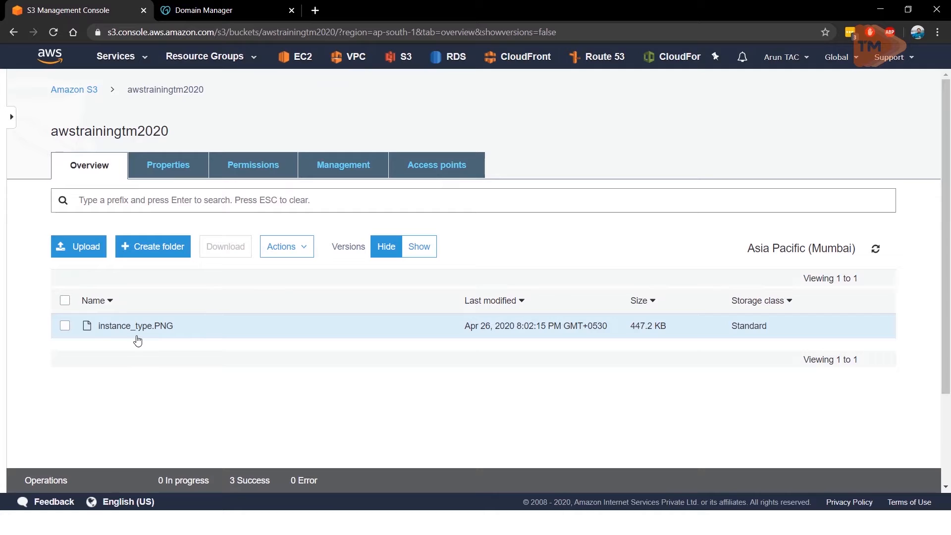
click(416, 247)
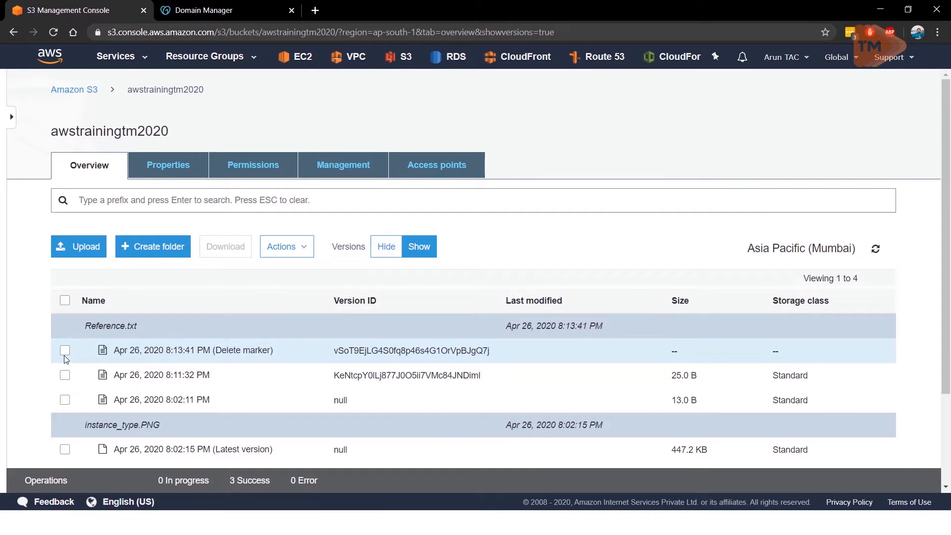
click(65, 351)
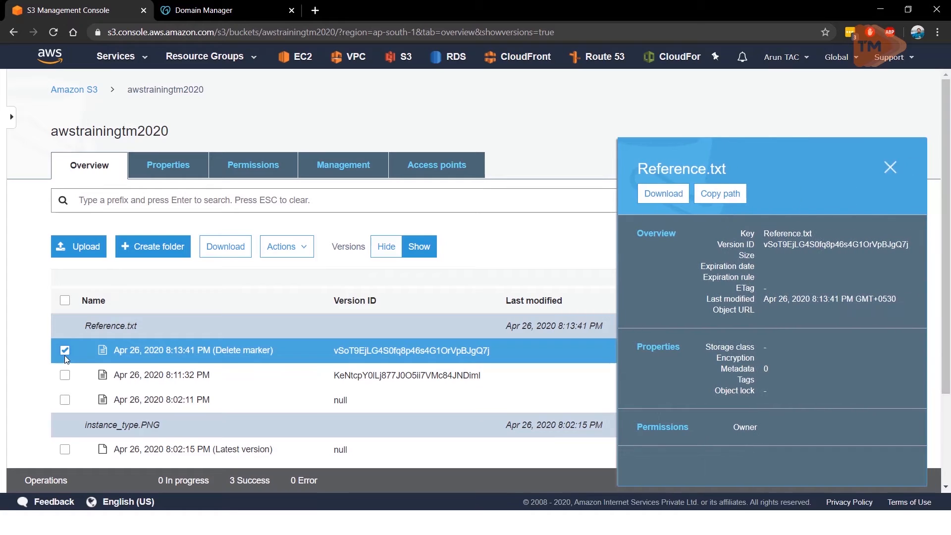
click(297, 252)
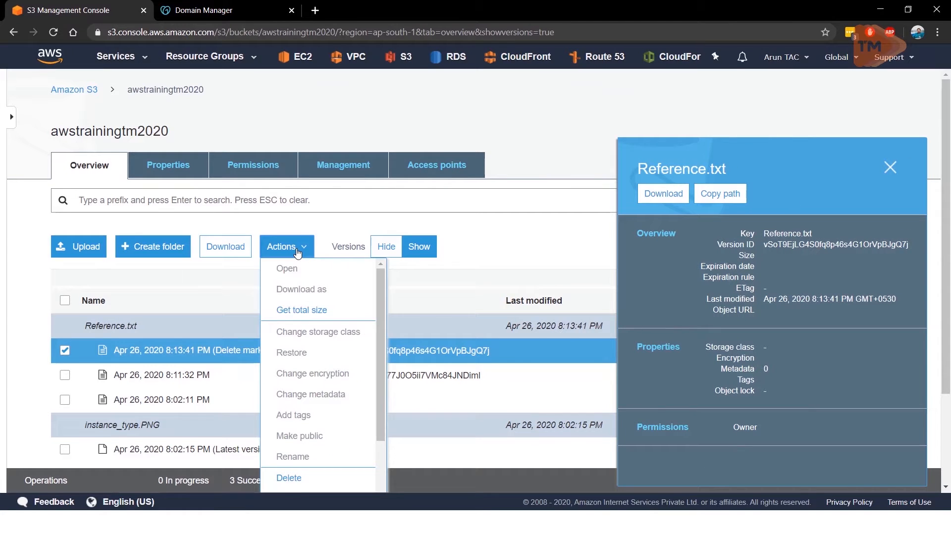
click(287, 477)
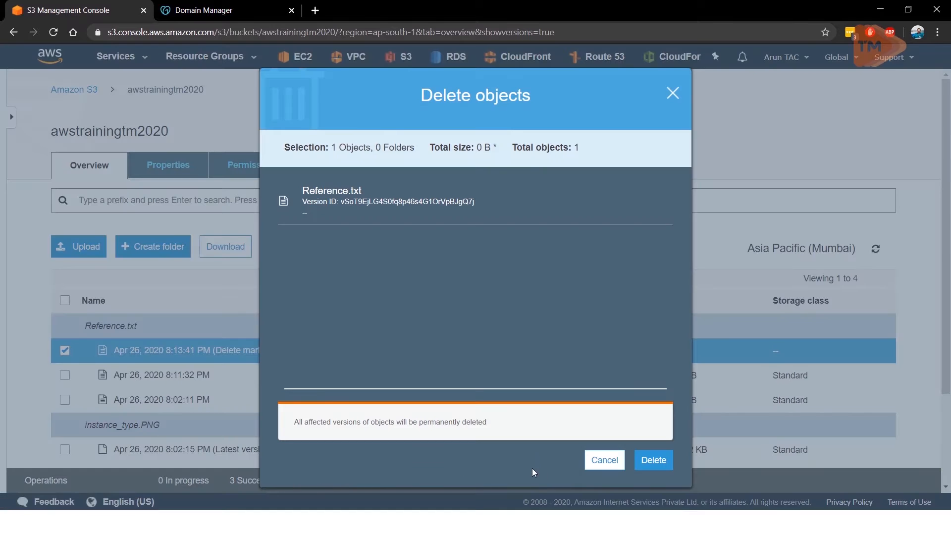
click(646, 462)
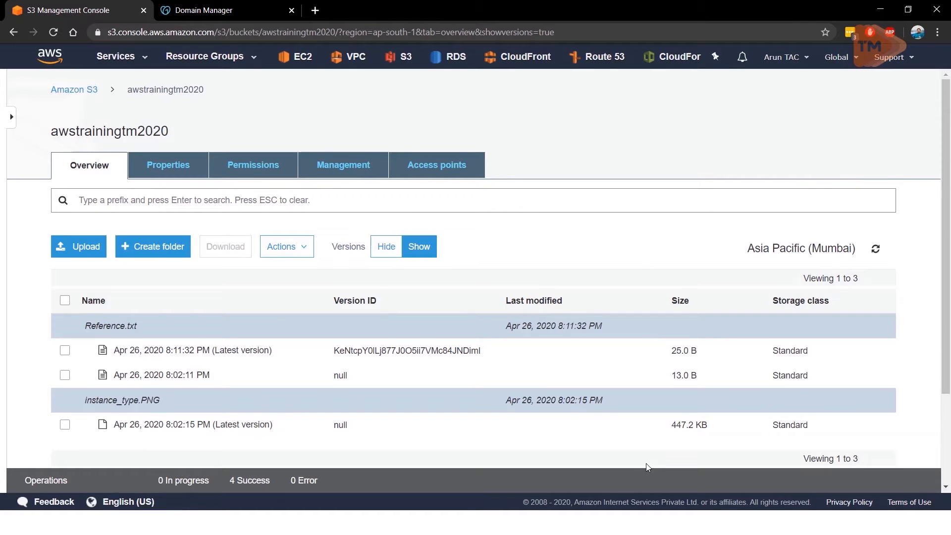
Step: Check the list with versions hidden, then show the versions and permanently delete the 8:11:32 PM version of Reference.txt
click(387, 256)
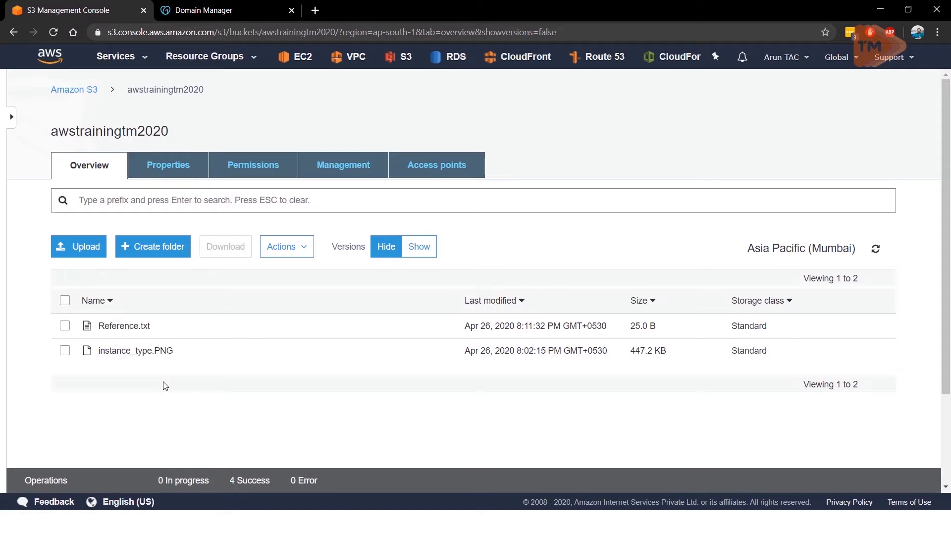
click(421, 247)
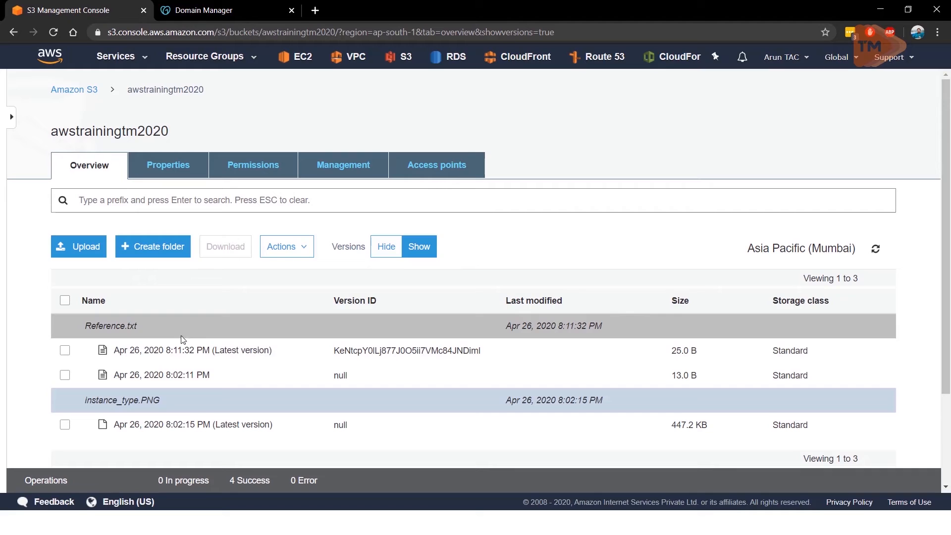
click(65, 350)
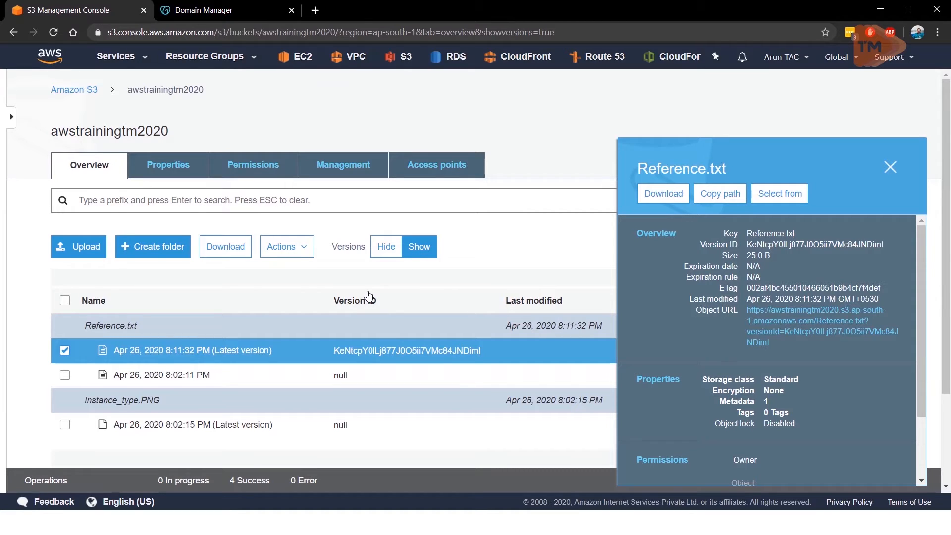
click(283, 247)
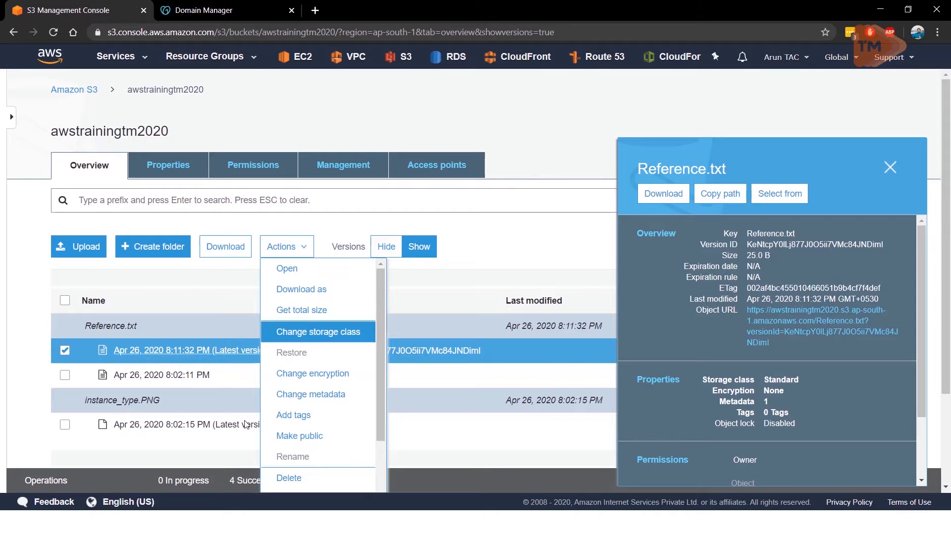
click(284, 478)
click(653, 457)
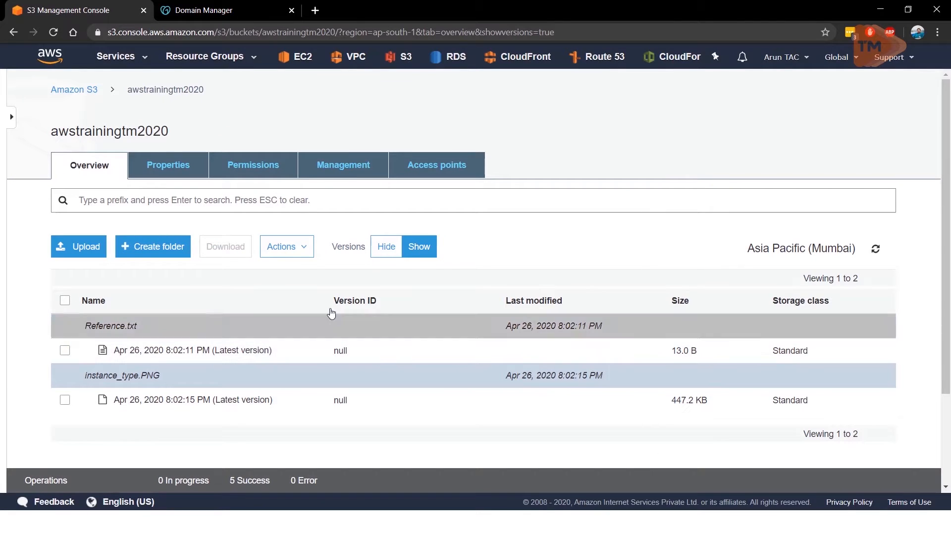
Step: Hide the versions and check Reference.txt through its object URL in a new browser tab, then return to the bucket and close the object's details
click(386, 246)
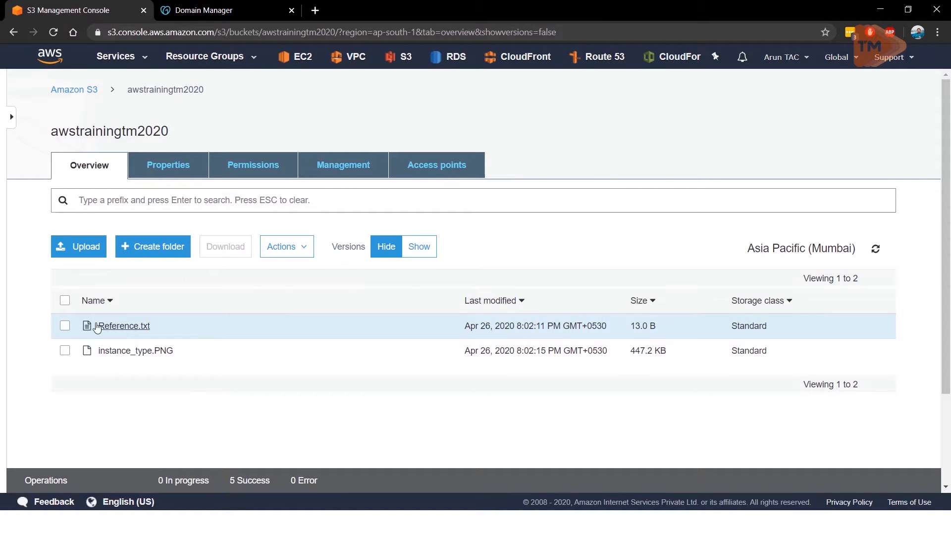
click(63, 327)
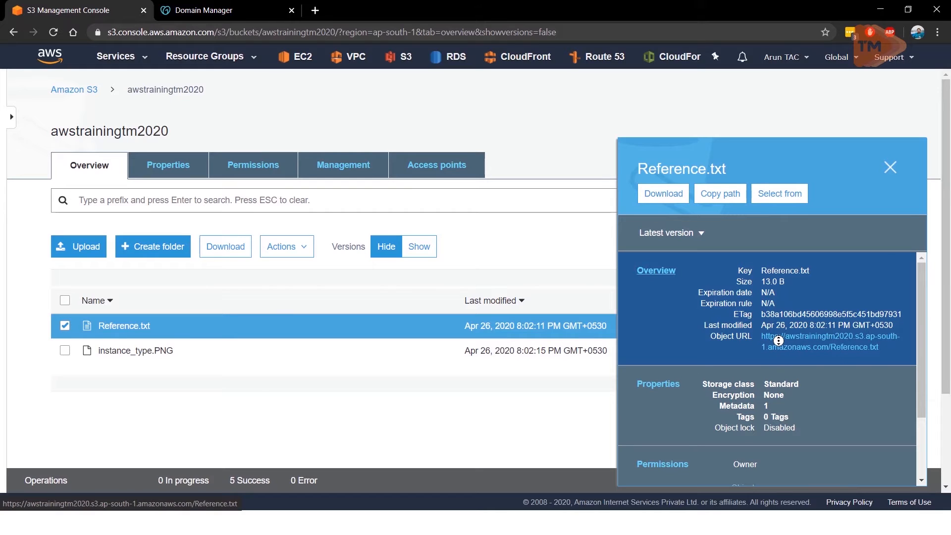
scroll(779, 341, down, 1)
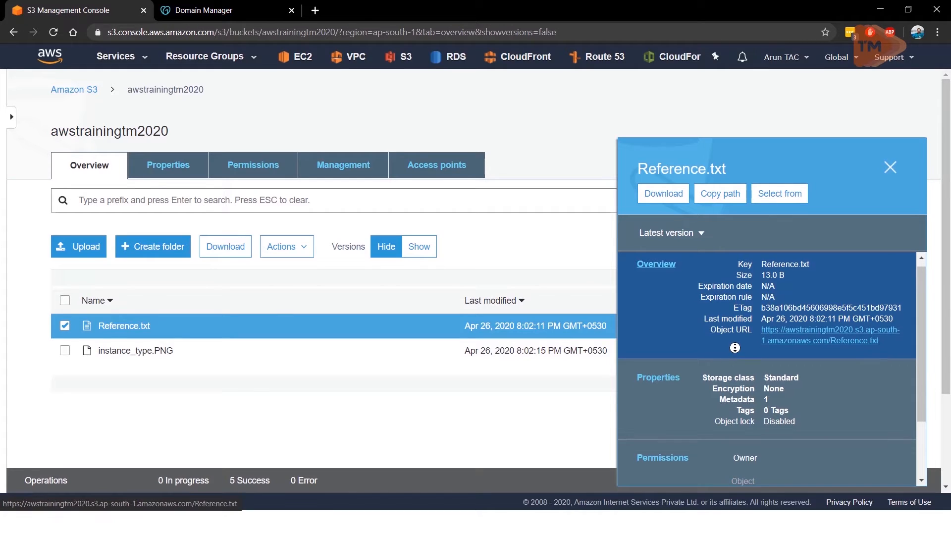
click(778, 335)
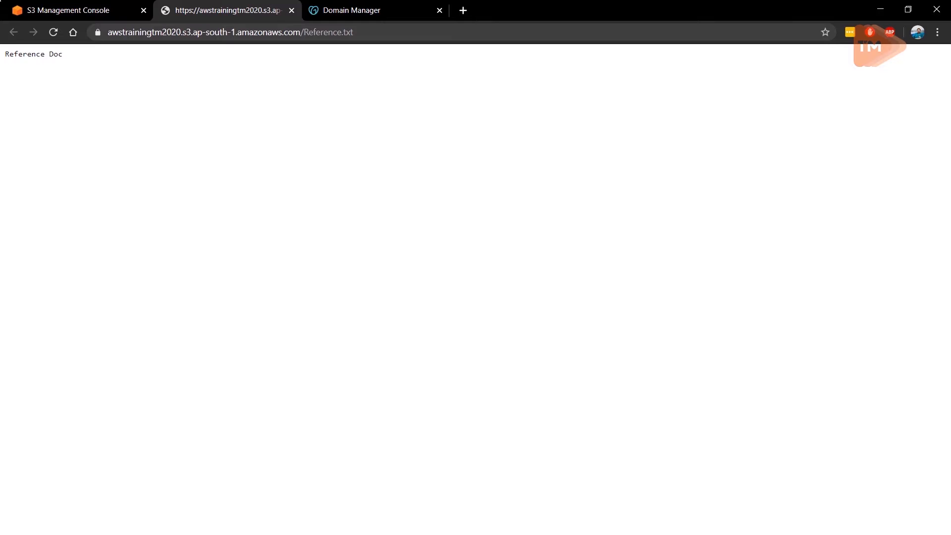
click(38, 15)
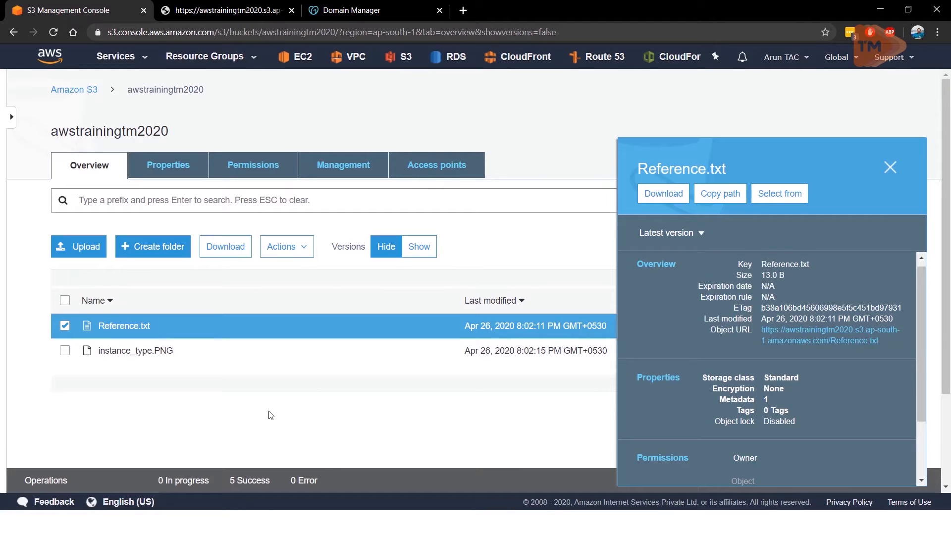
click(890, 167)
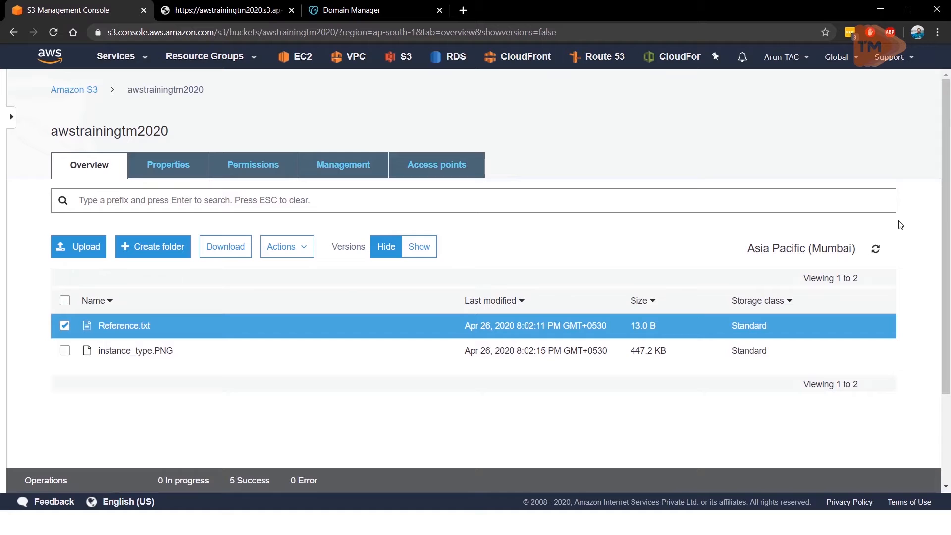
Step: Show the object versions and review the open Reference.txt page again, then return to the bucket
click(431, 256)
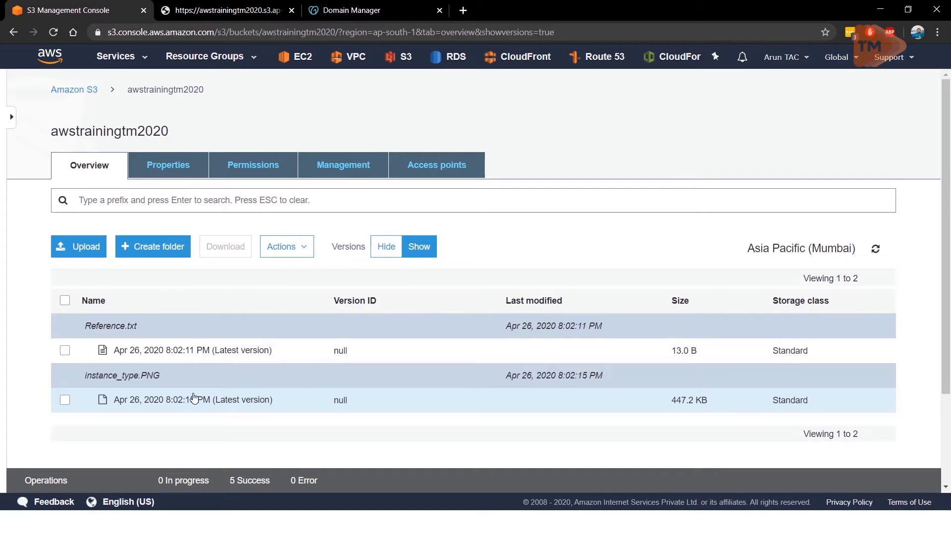
click(209, 12)
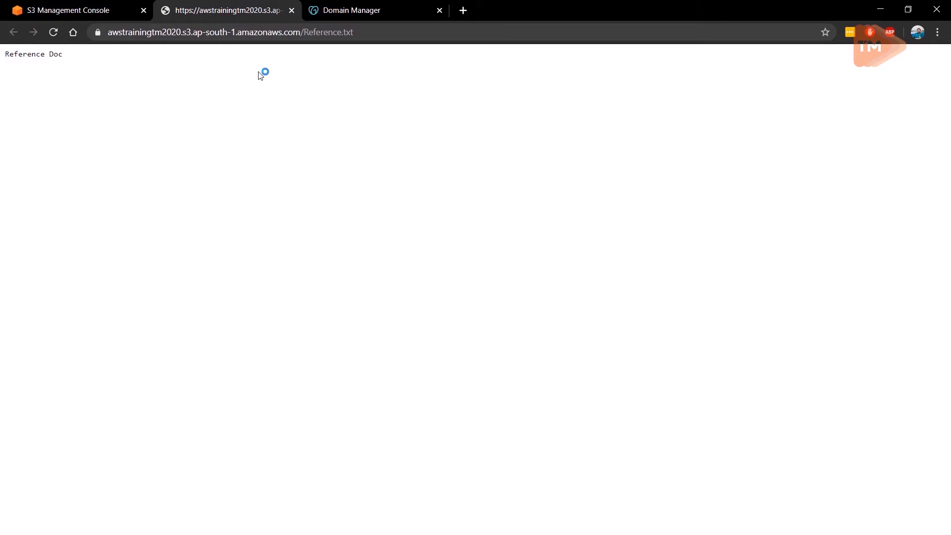
click(51, 9)
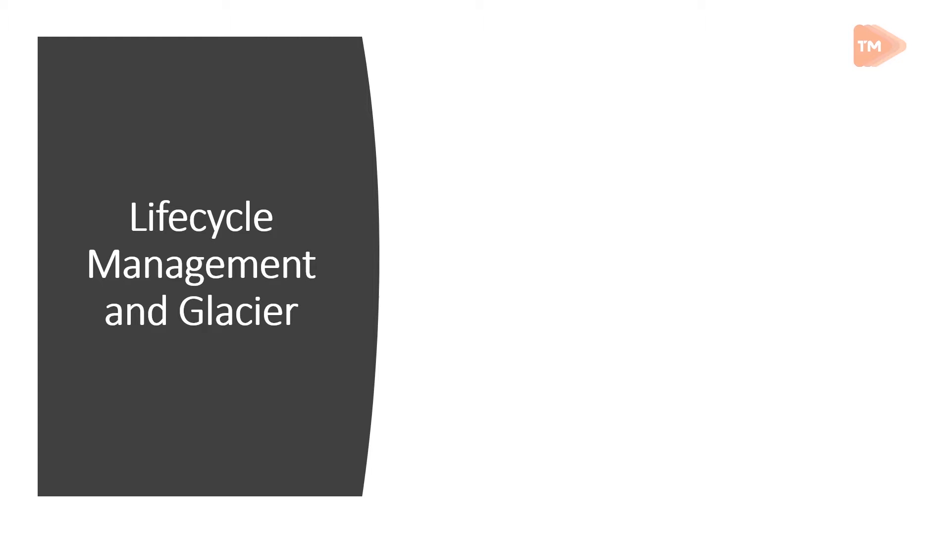
key(Right)
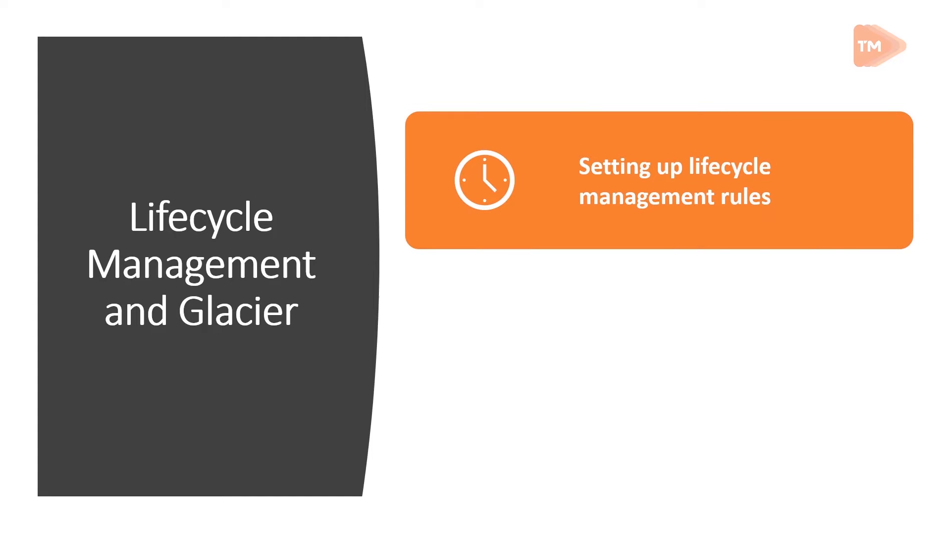
key(Right)
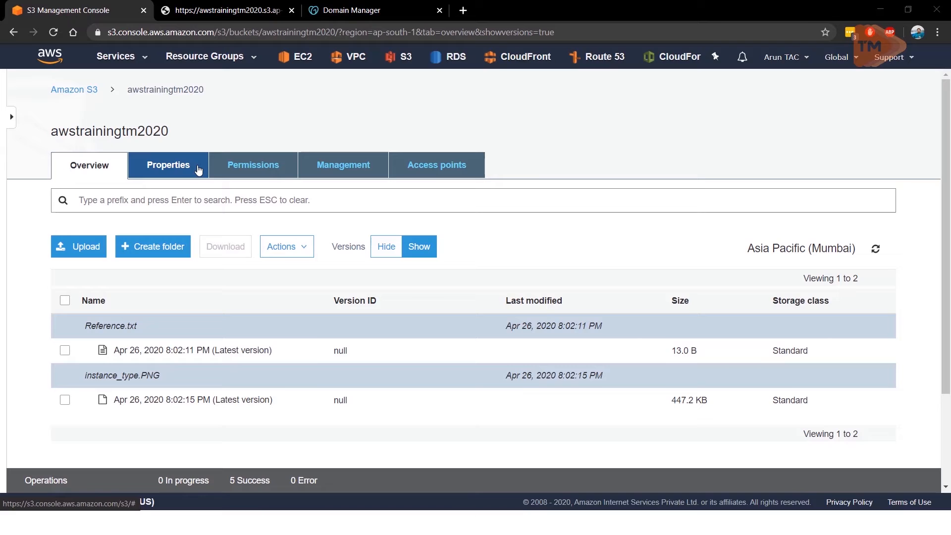
Step: Start a lifecycle rule for the bucket, name it LCRule and apply it to all objects in the bucket
click(182, 171)
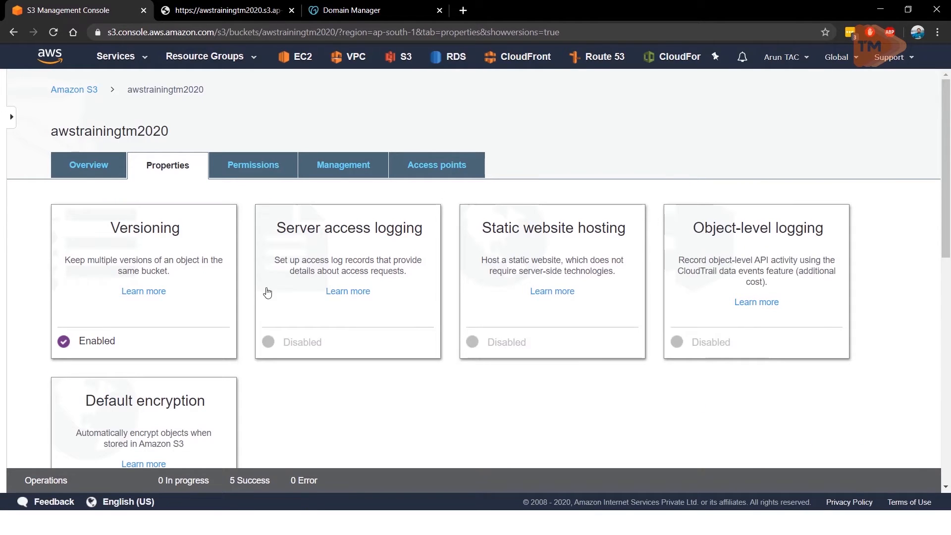
click(341, 169)
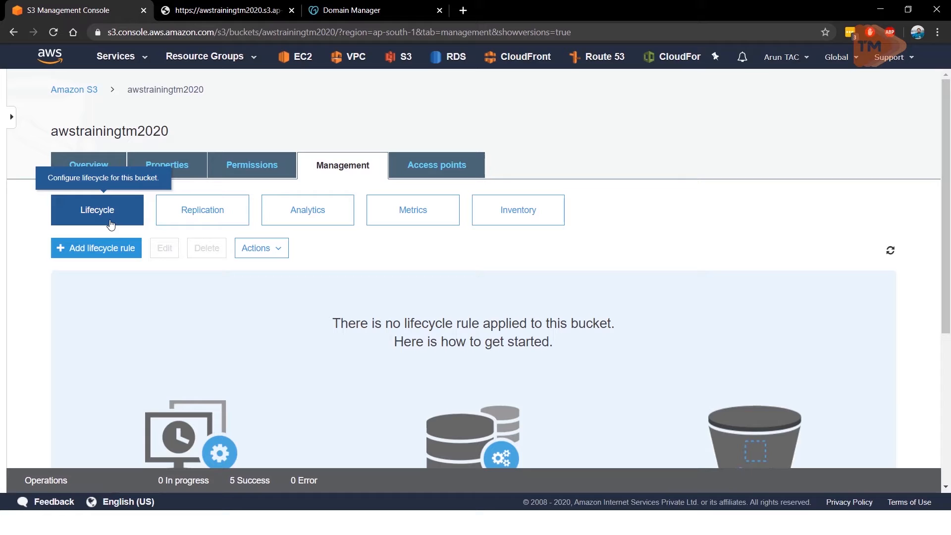
click(111, 250)
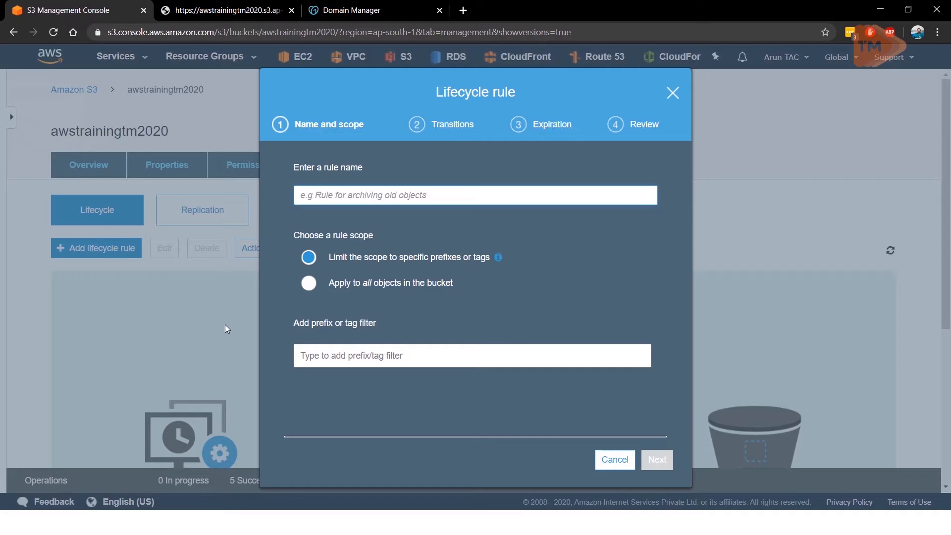
text(LCRule)
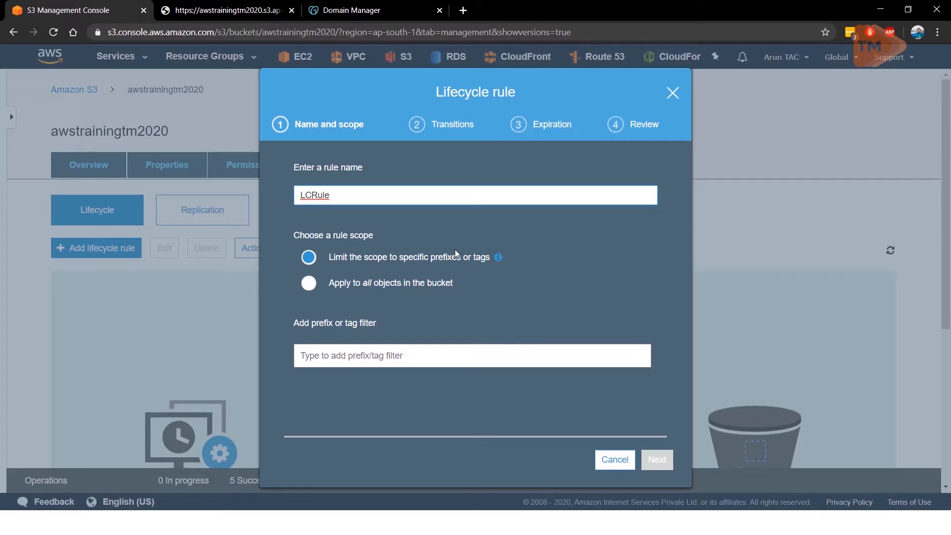
click(310, 291)
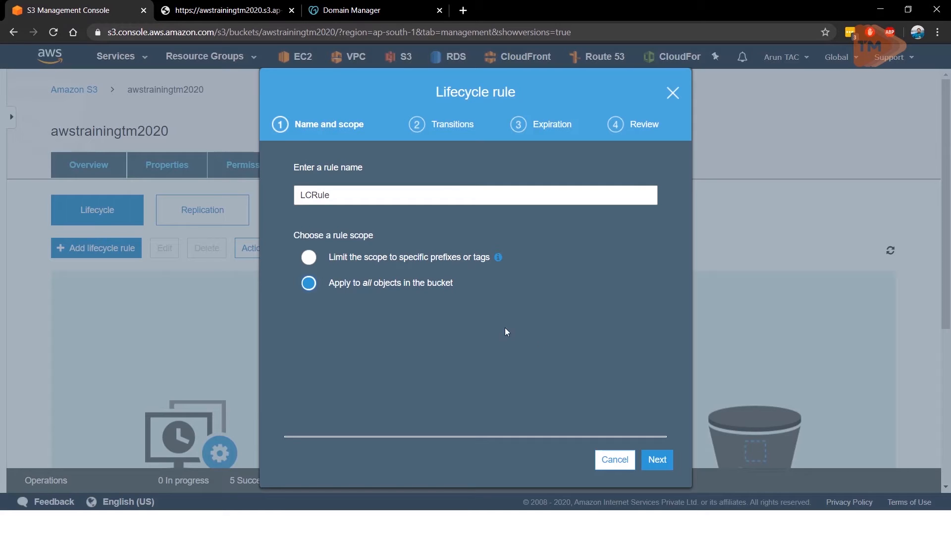
click(650, 464)
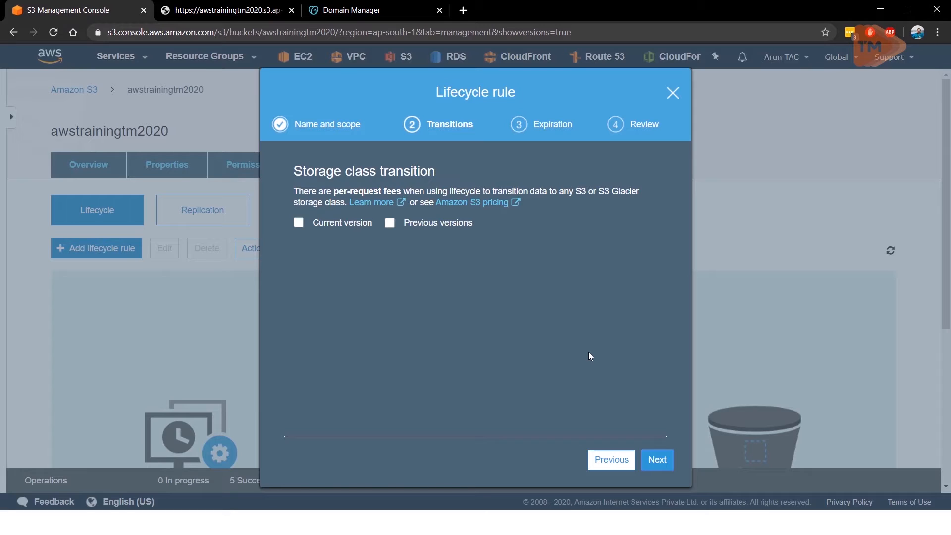
Step: Enable transitions for current and previous versions, and move current versions to Standard-IA after 30 days and One Zone-IA after 60 days
click(307, 222)
click(391, 226)
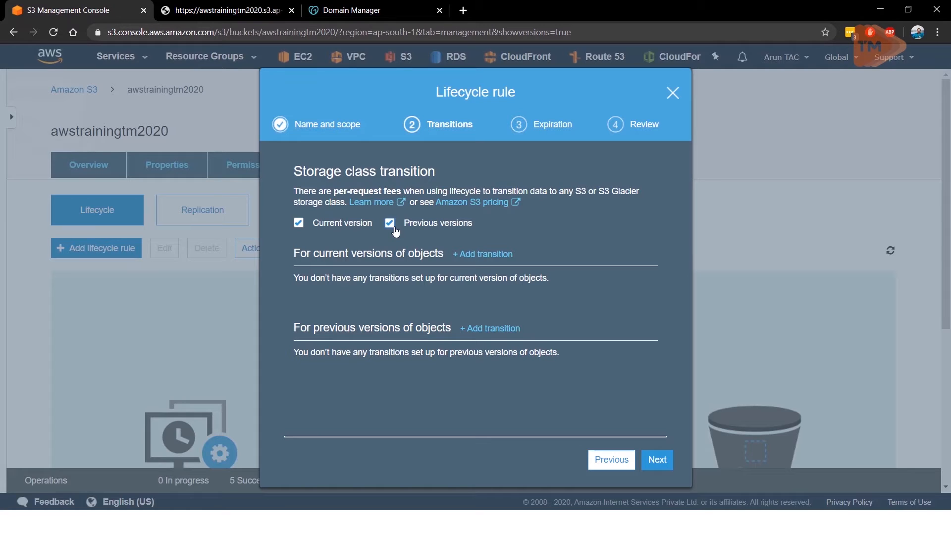
click(498, 253)
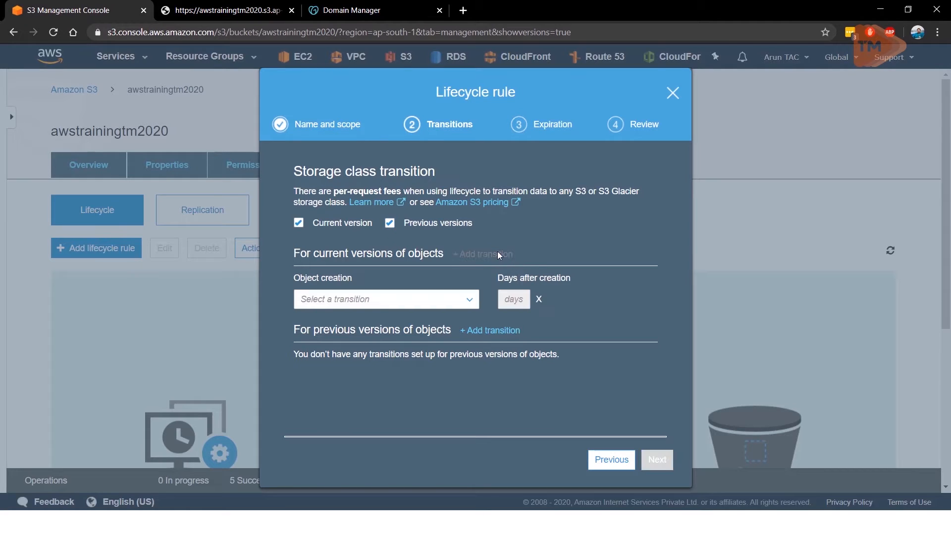
click(468, 301)
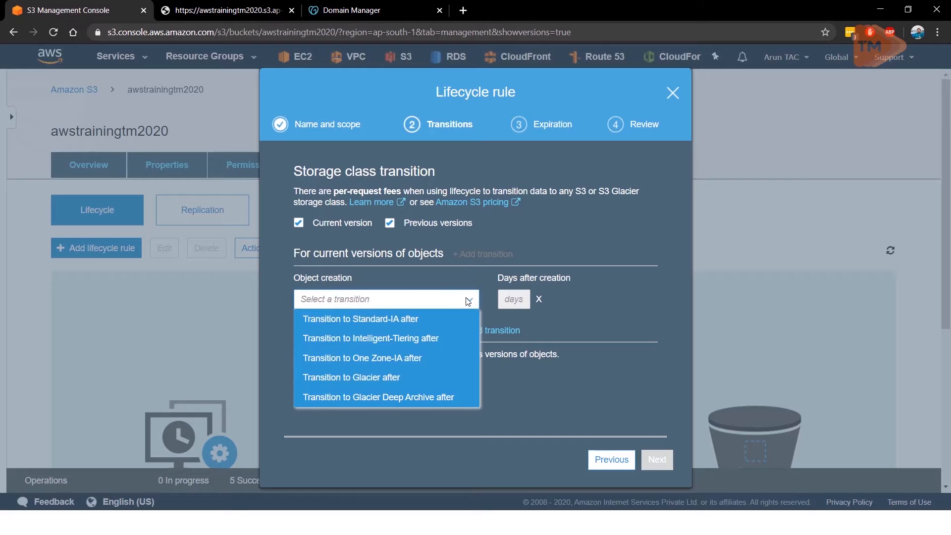
click(456, 318)
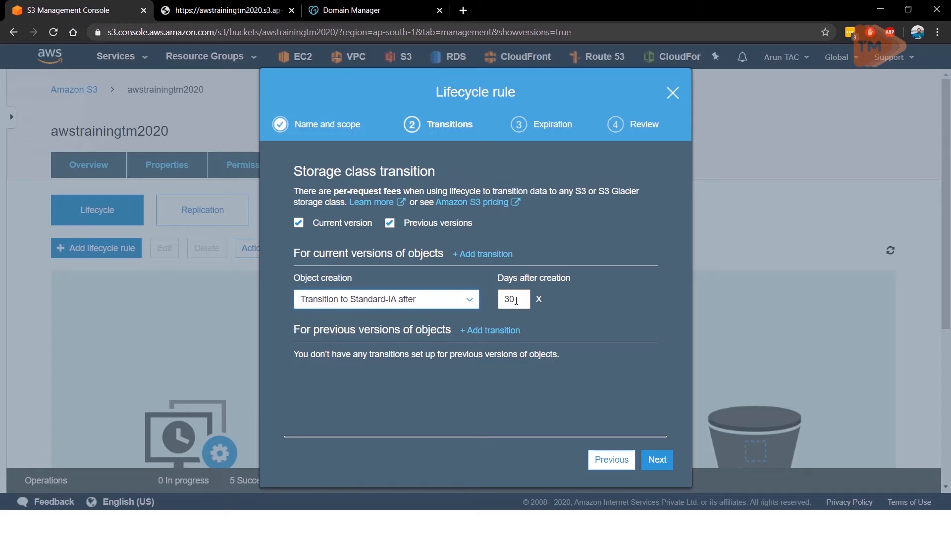
click(509, 255)
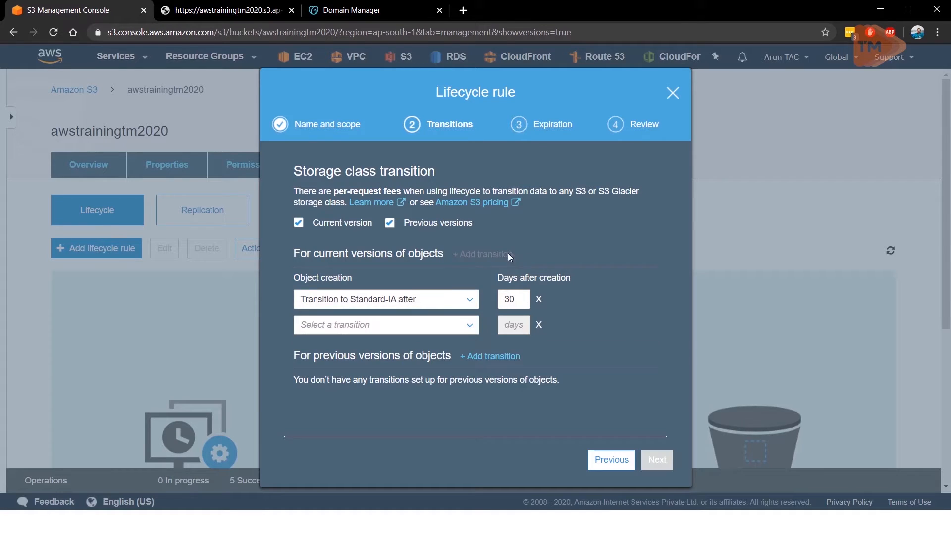
click(468, 326)
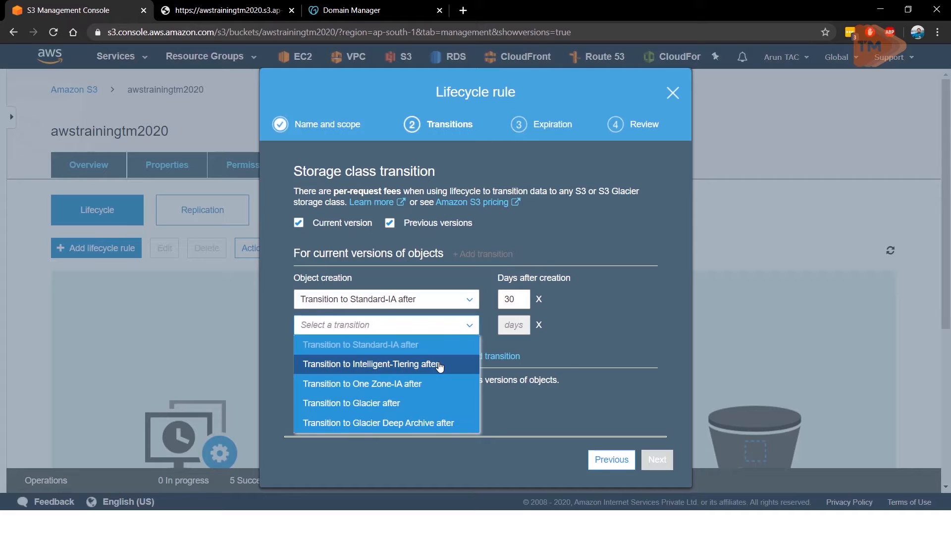
click(427, 384)
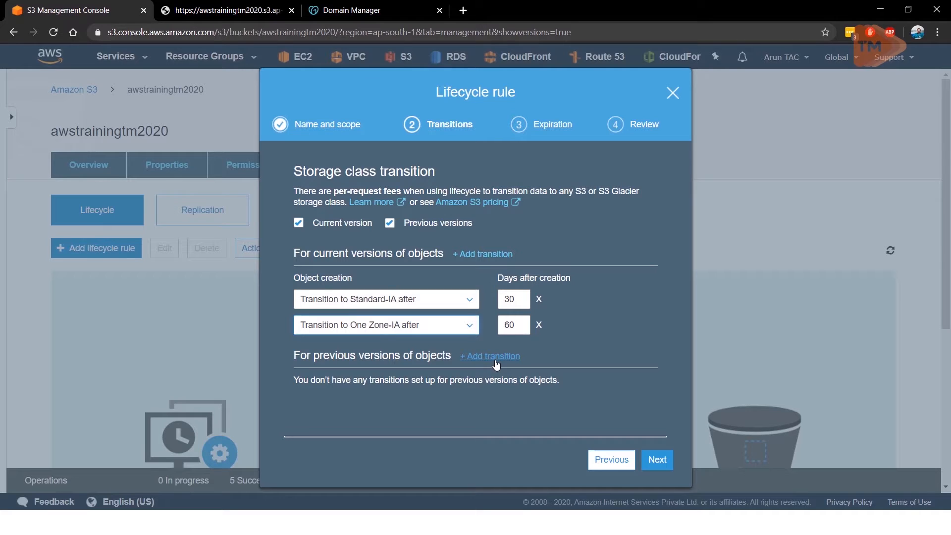
Step: Try a third current-version transition to Glacier after 90 days with its cost acknowledgement, and remove that transition
click(503, 253)
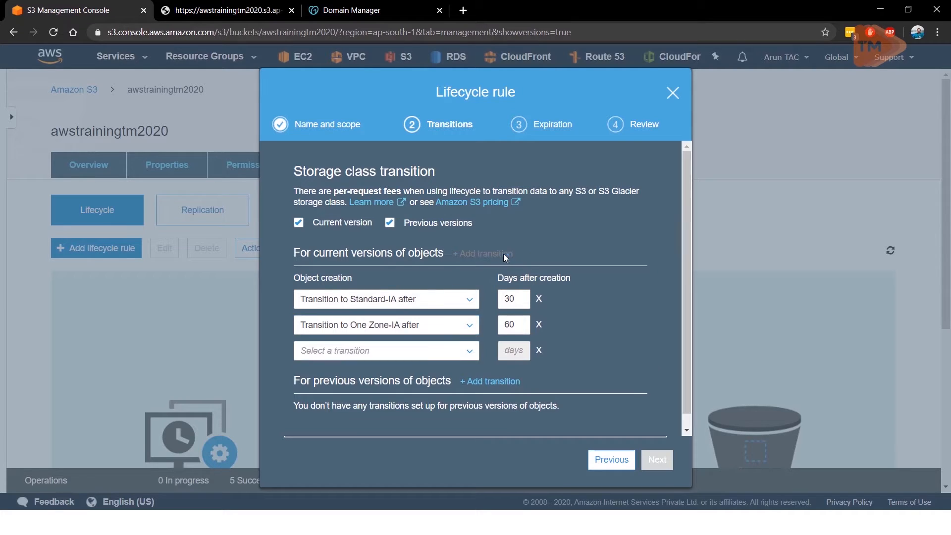
click(437, 352)
scroll(426, 377, down, 1)
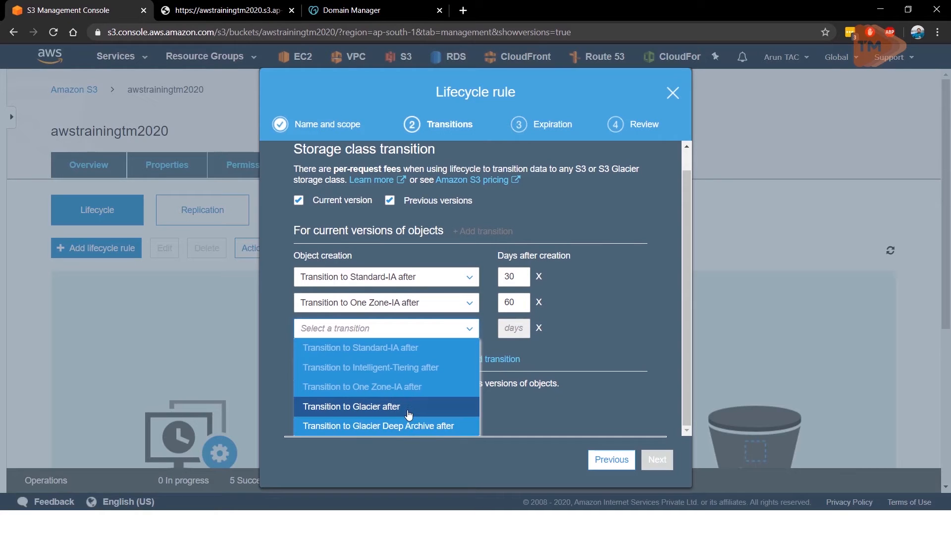
click(409, 412)
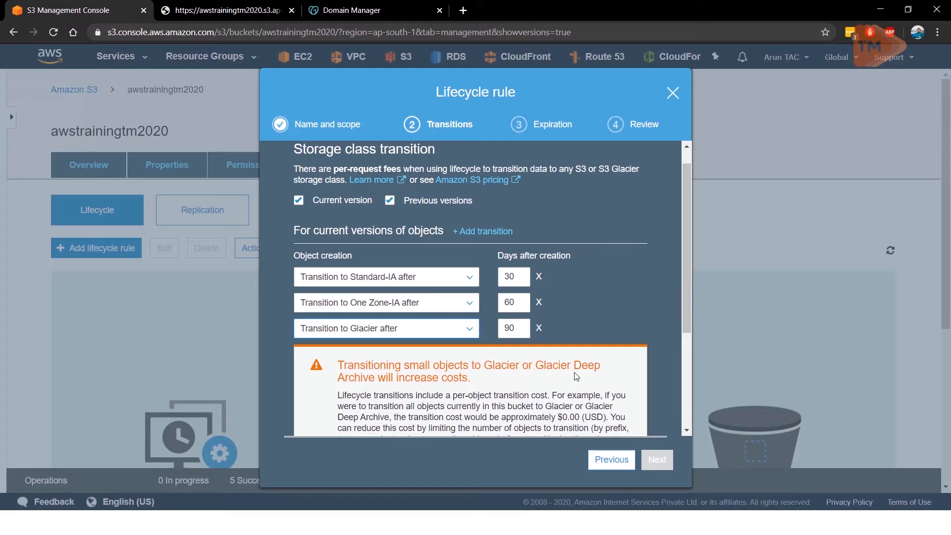
scroll(531, 342, down, 1)
scroll(540, 312, down, 2)
click(343, 310)
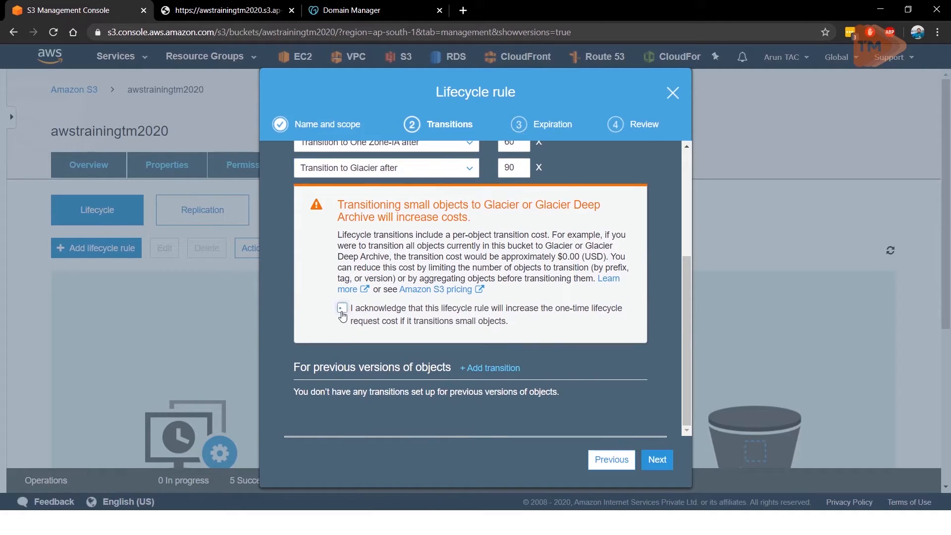
click(342, 308)
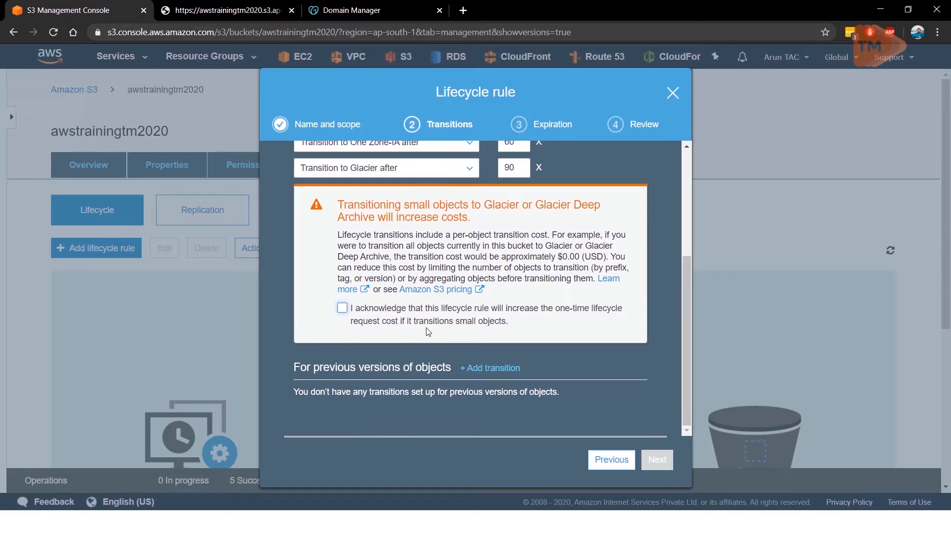
scroll(538, 363, up, 3)
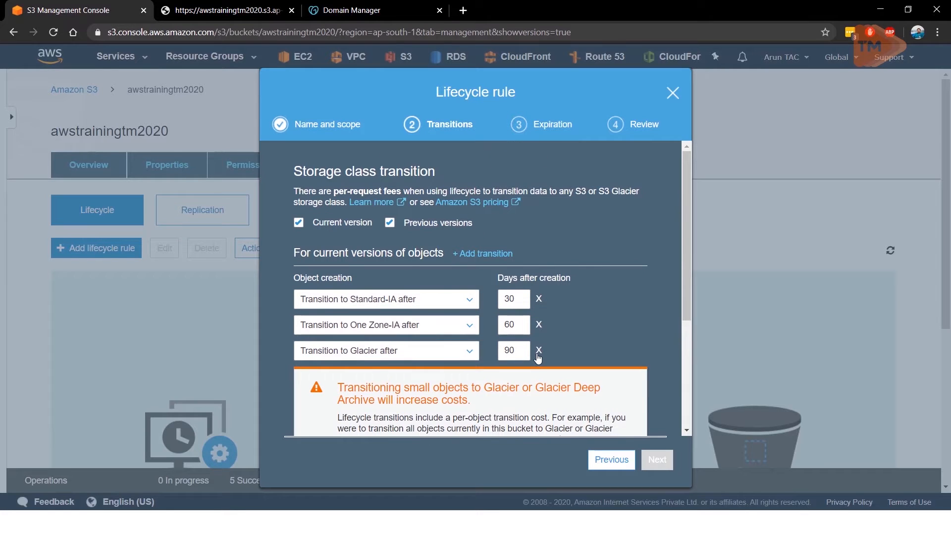
click(538, 350)
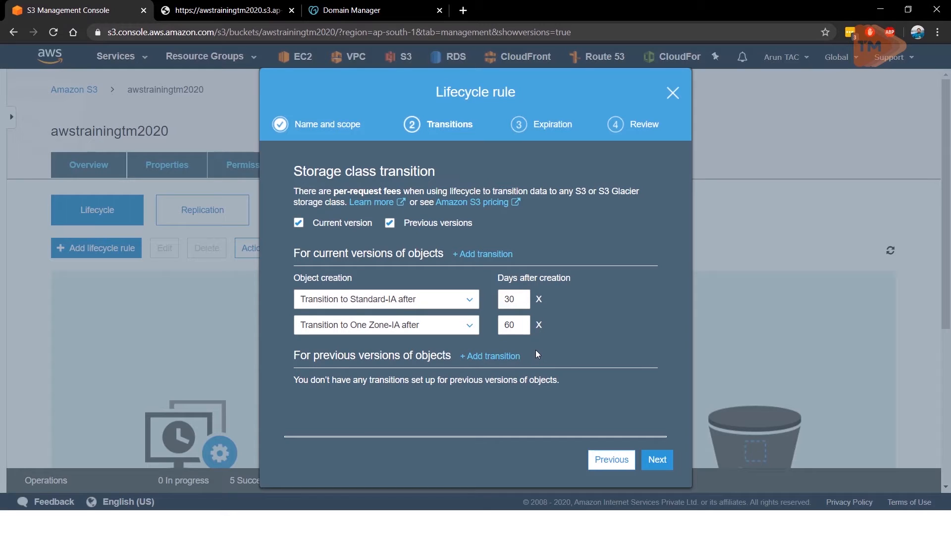
Step: Add previous-version transitions to Standard-IA after 30 days and One Zone-IA after 60 days, and continue to the expiration settings
click(493, 356)
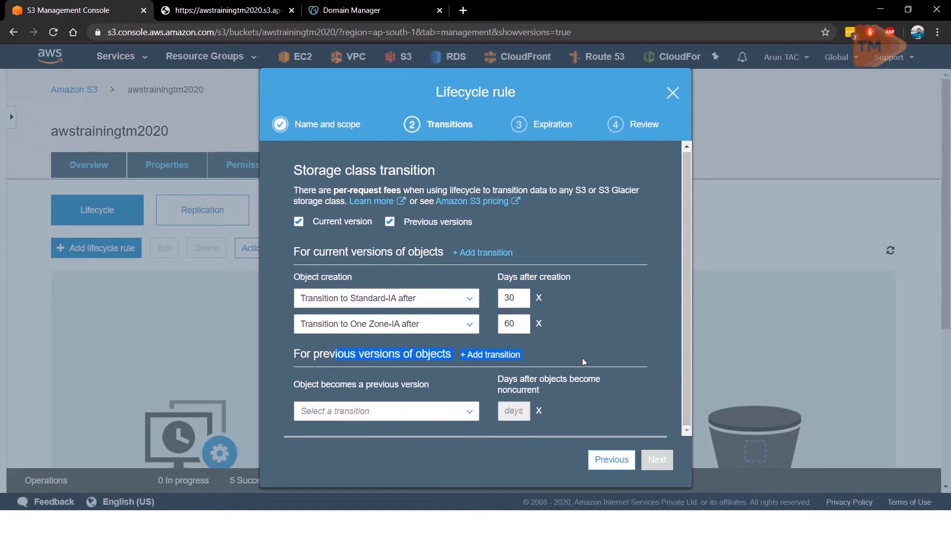
click(454, 411)
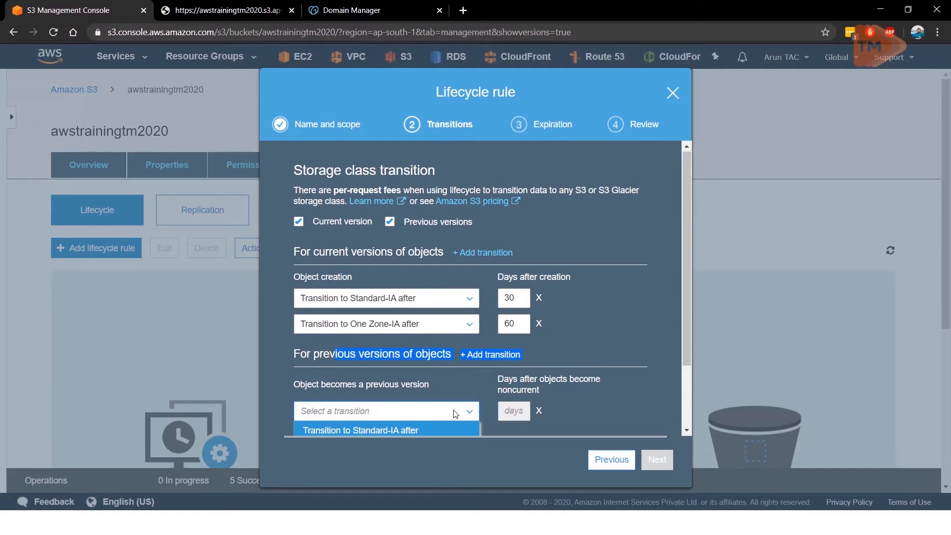
click(410, 370)
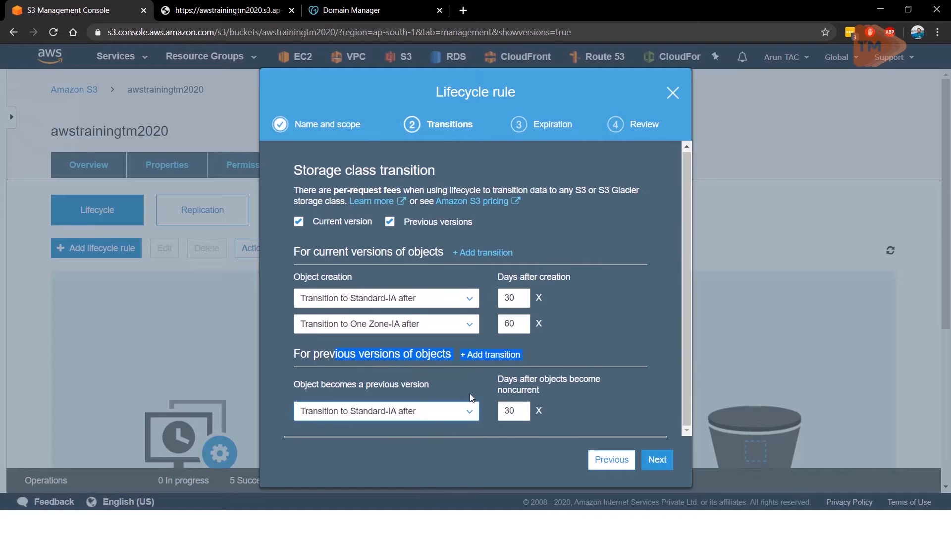
click(504, 357)
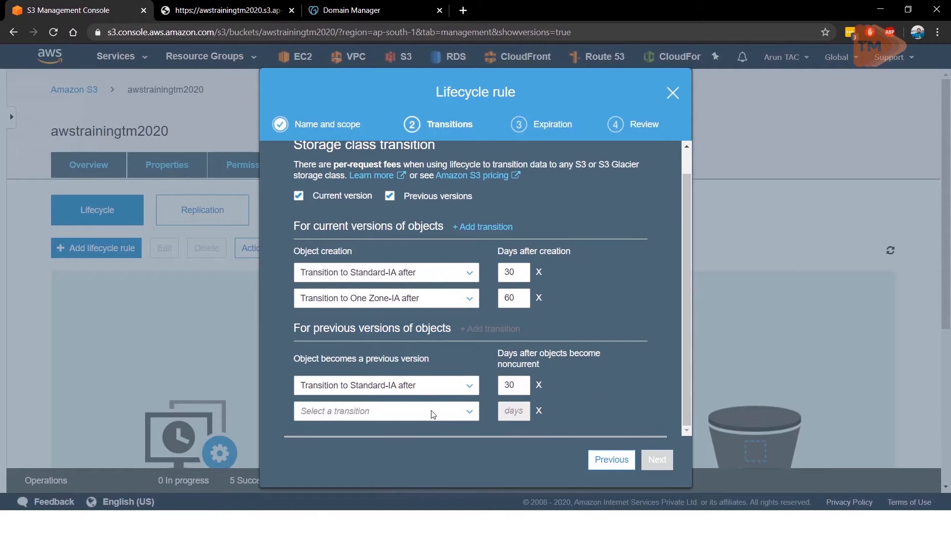
click(436, 419)
click(424, 432)
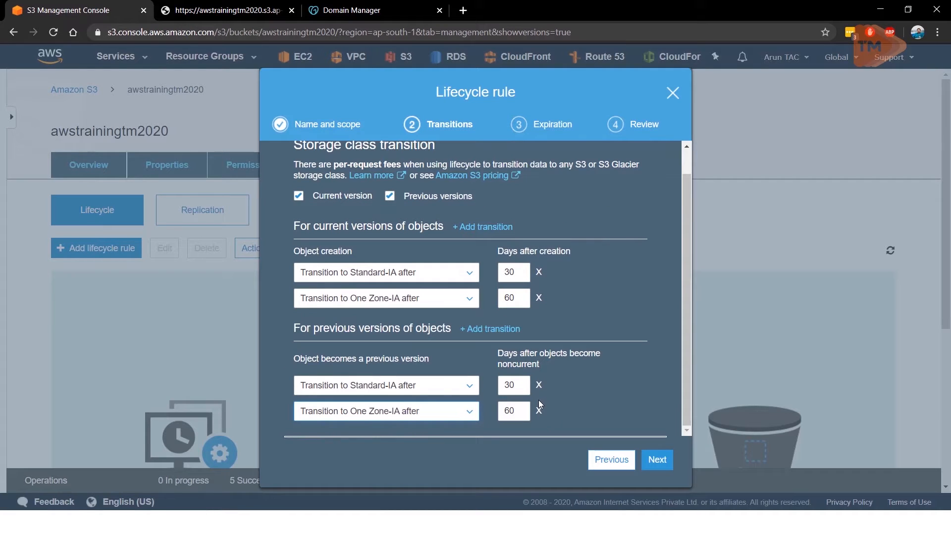
click(650, 465)
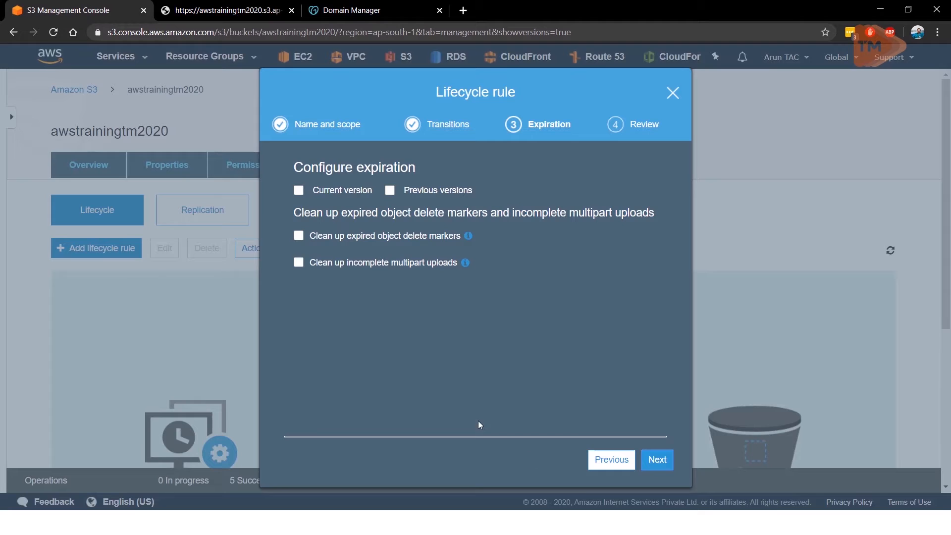
Step: Expire current versions and permanently delete previous versions after 425 days, and clean up incomplete multipart uploads after 7 days
click(299, 191)
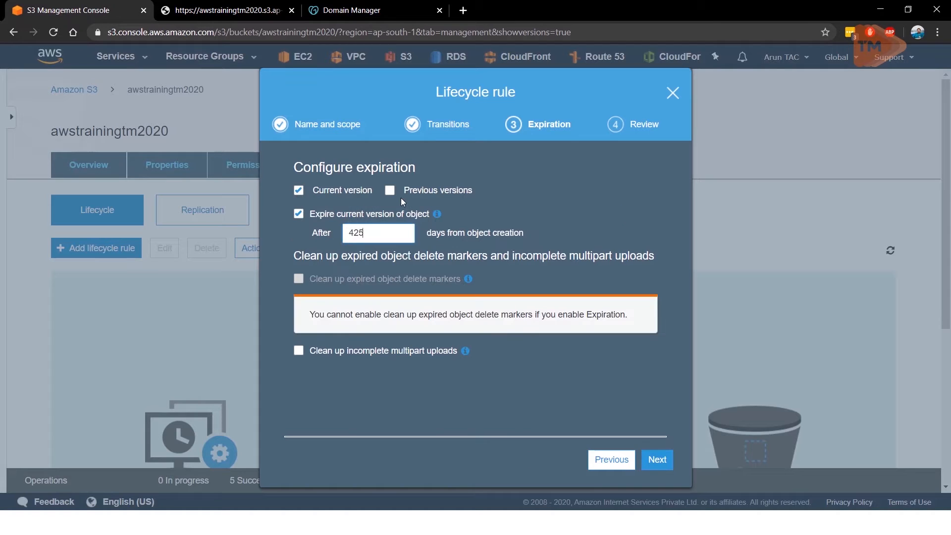
click(394, 193)
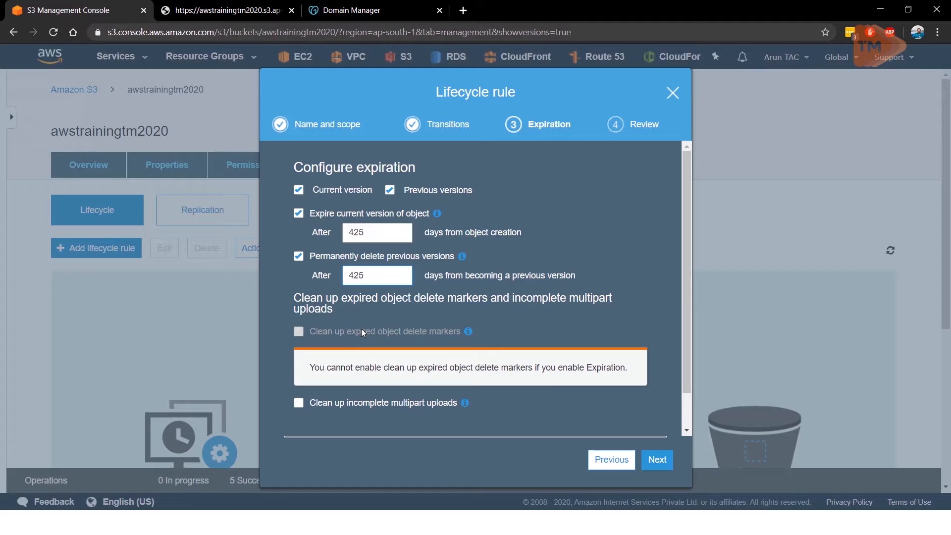
click(298, 406)
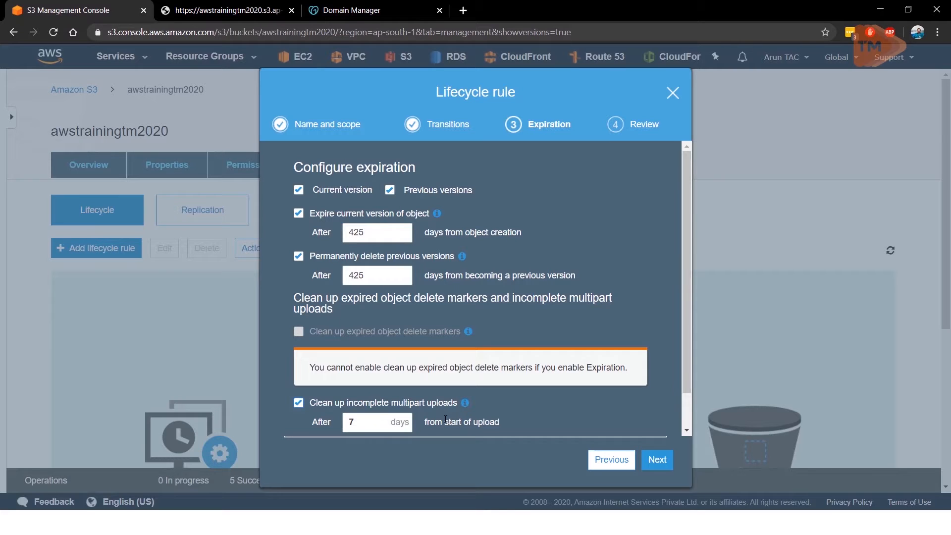
scroll(476, 402, down, 1)
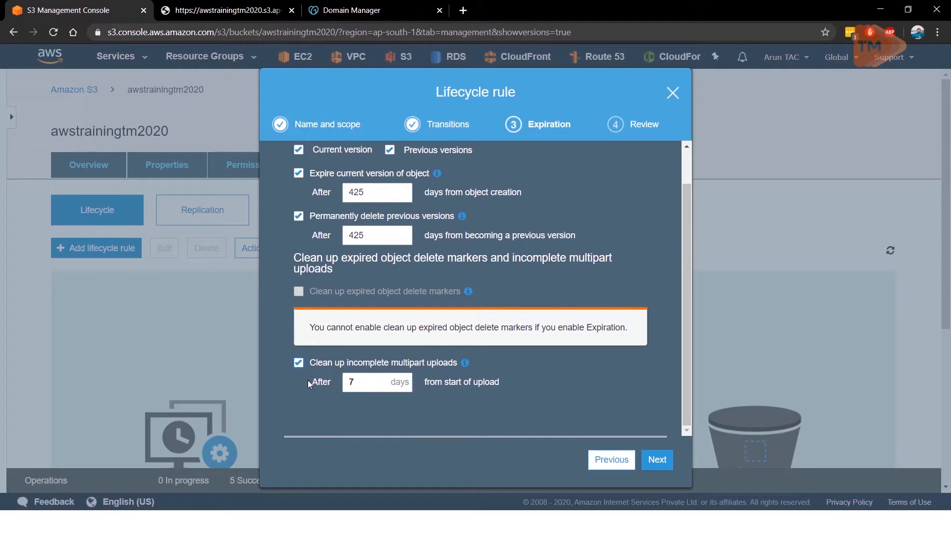
click(649, 467)
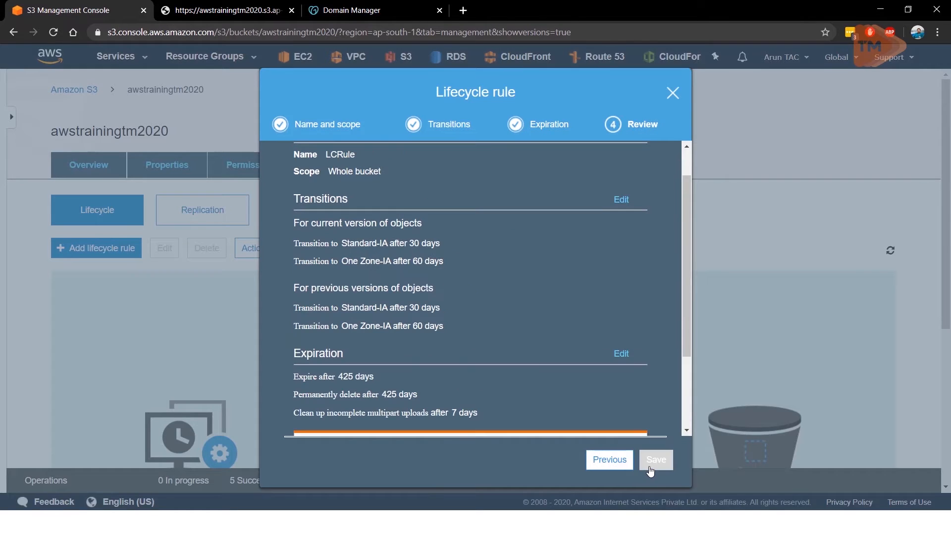
Step: Review the rule summary, acknowledge that it applies to all objects in the bucket, and close the rule without saving
scroll(558, 302, down, 3)
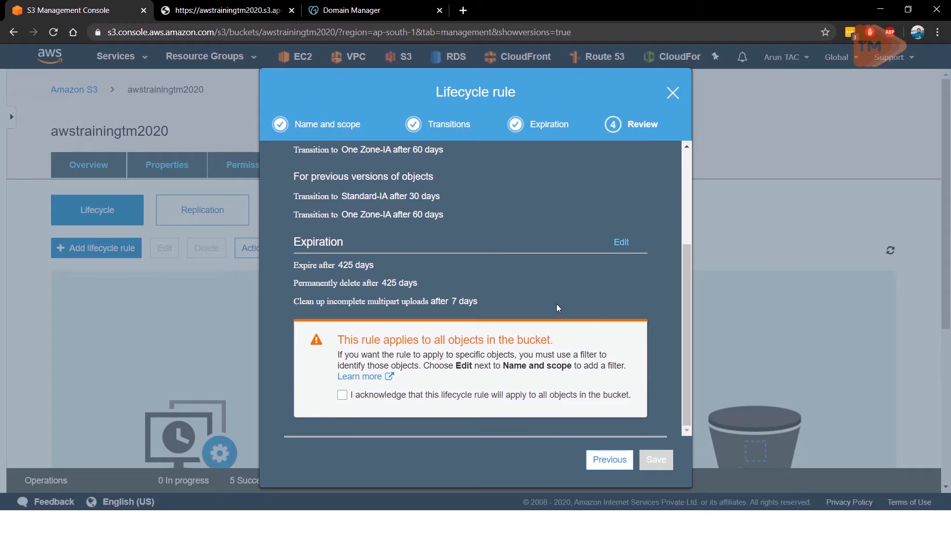
click(342, 394)
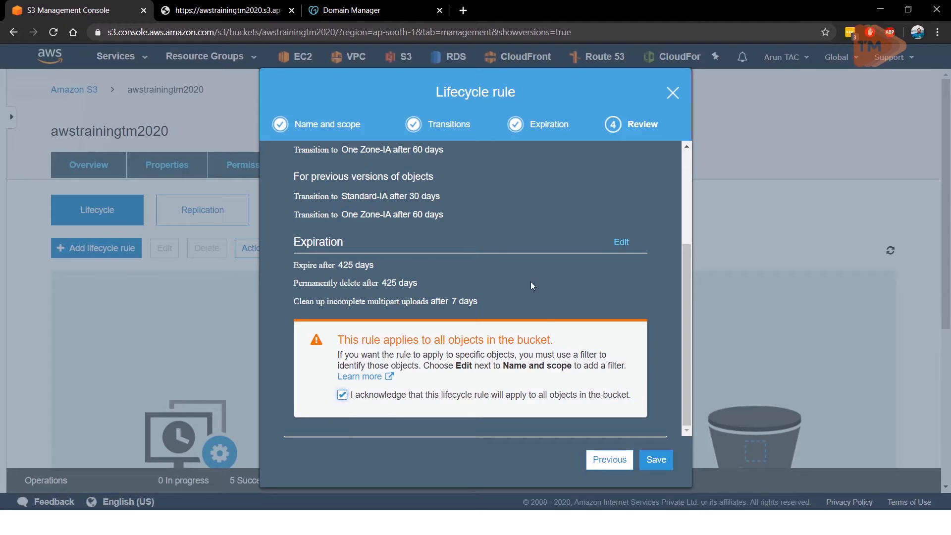
scroll(401, 218, up, 3)
scroll(403, 272, down, 3)
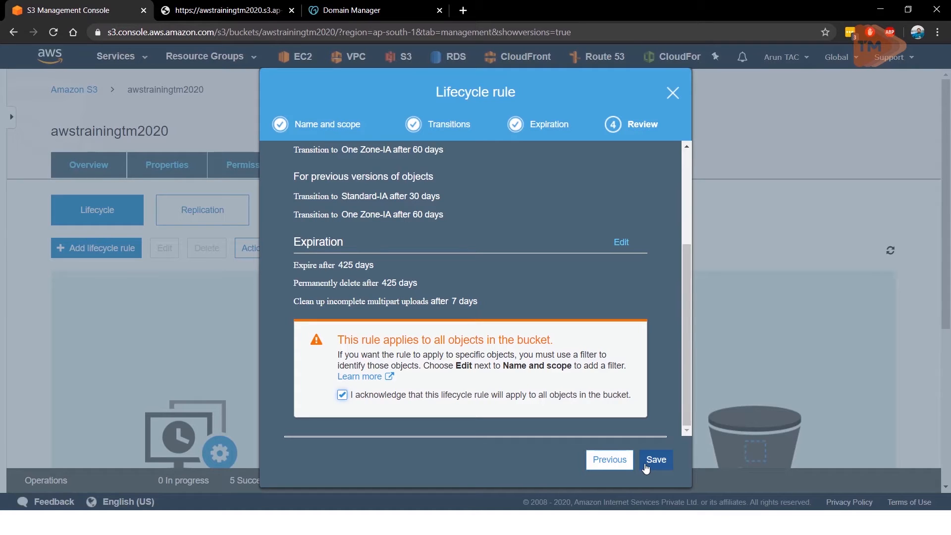
click(672, 93)
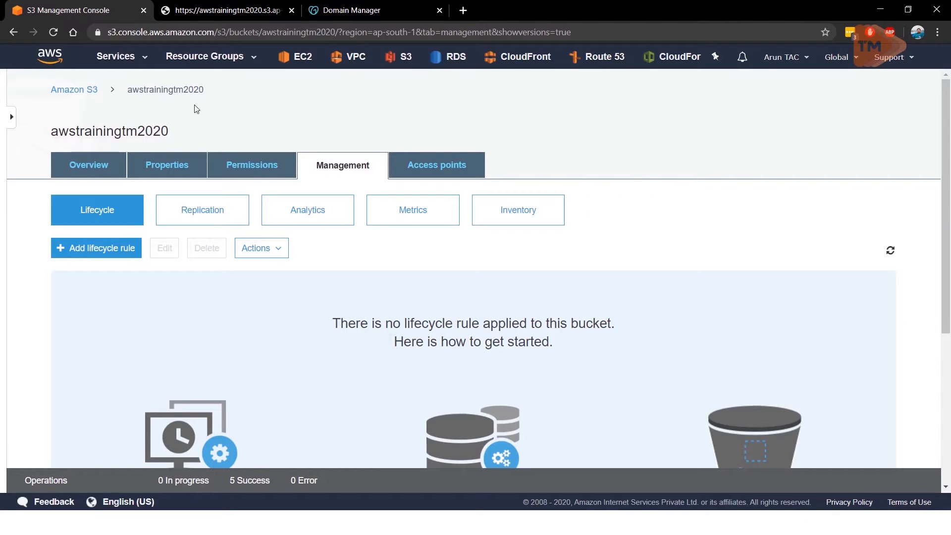
Step: Leave the bucket and open the S3 Glacier service from the Storage group of AWS services
click(52, 59)
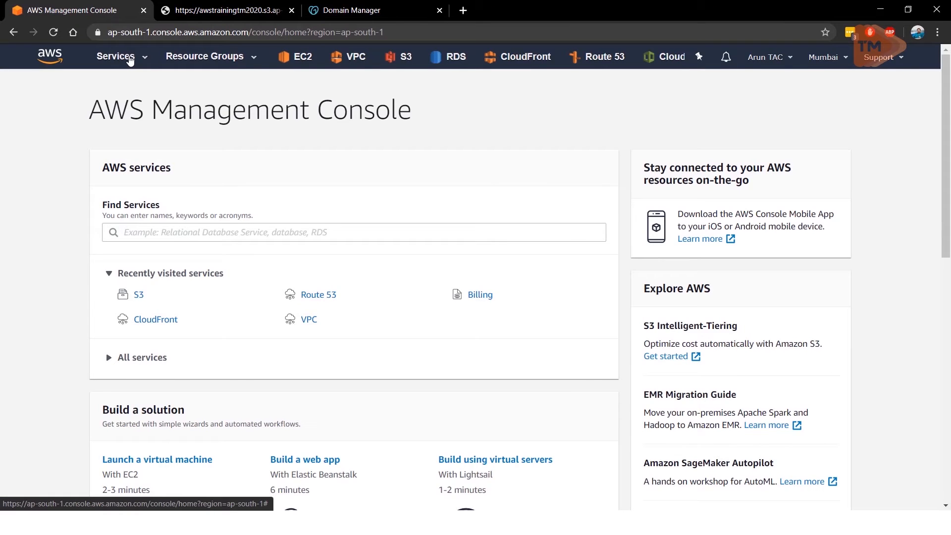
click(129, 60)
scroll(257, 230, down, 1)
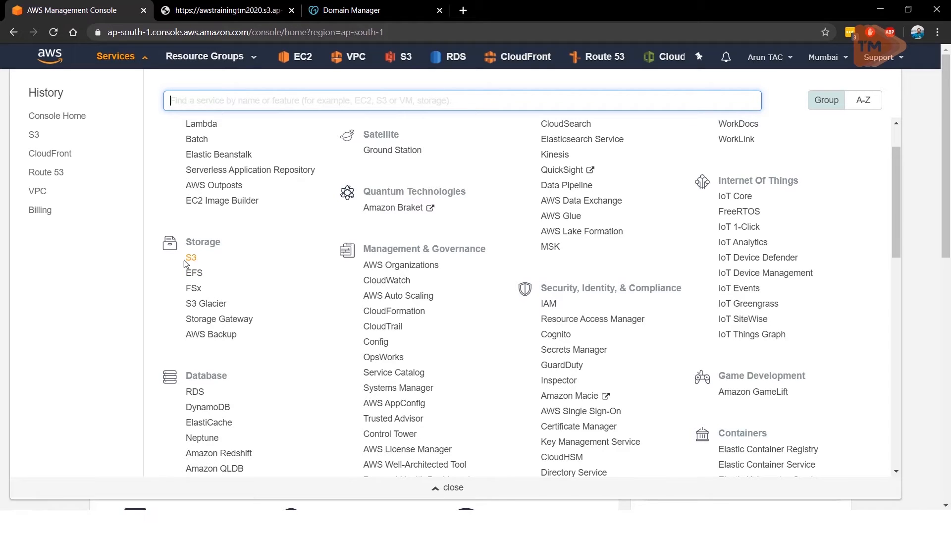
click(217, 304)
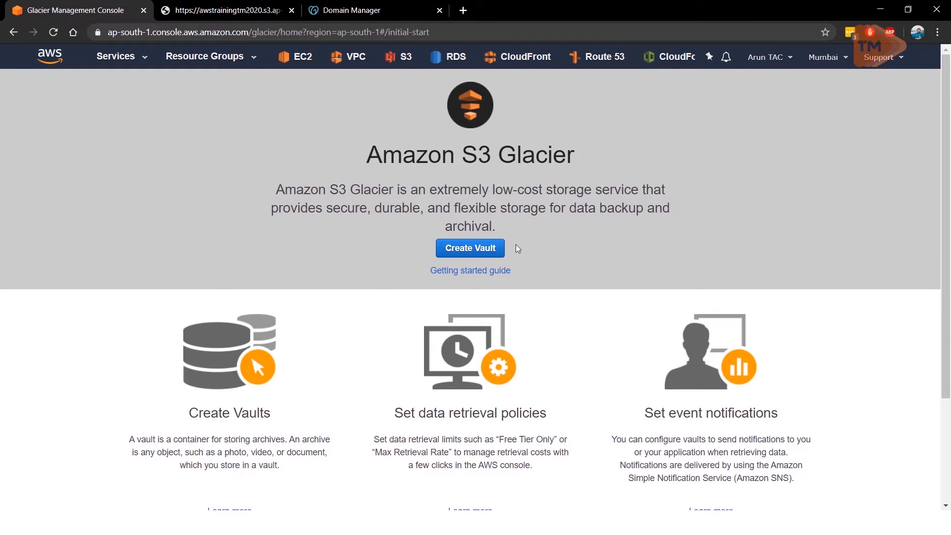
Step: Start creating a Glacier vault in Asia Pacific (Mumbai), name it testvault, and continue to the event notification settings
click(454, 256)
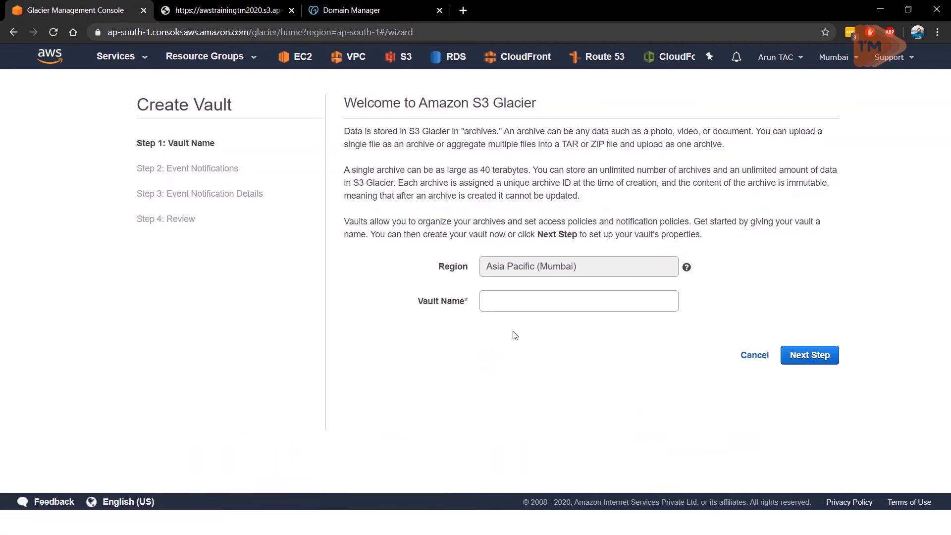
click(521, 309)
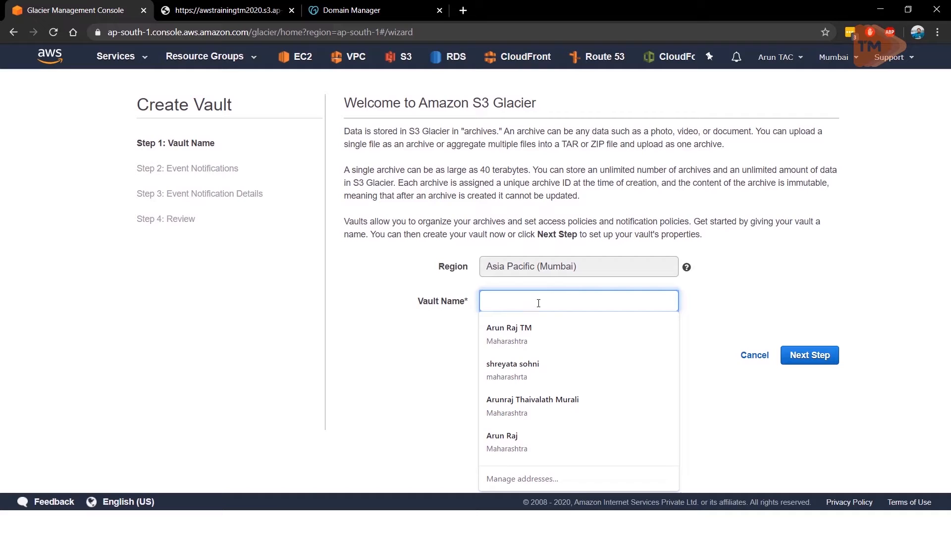
click(634, 269)
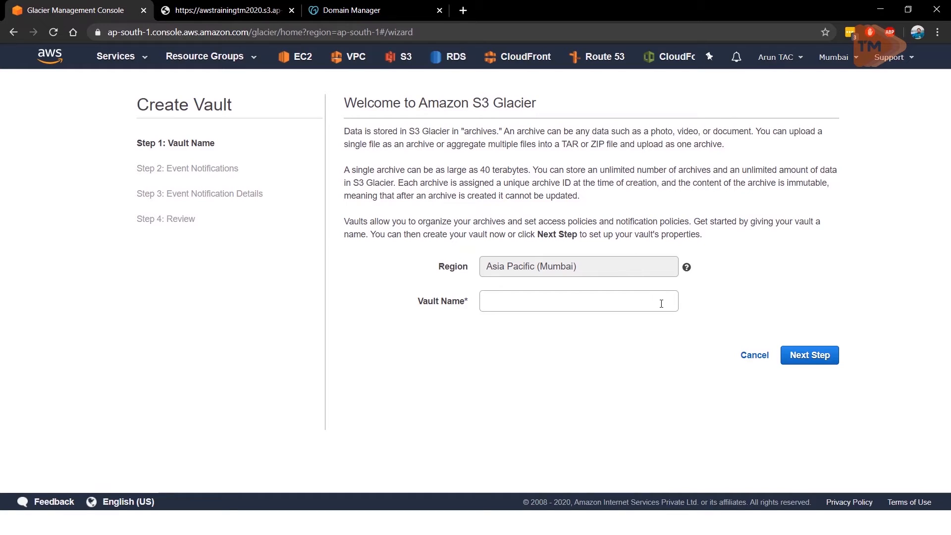
click(585, 306)
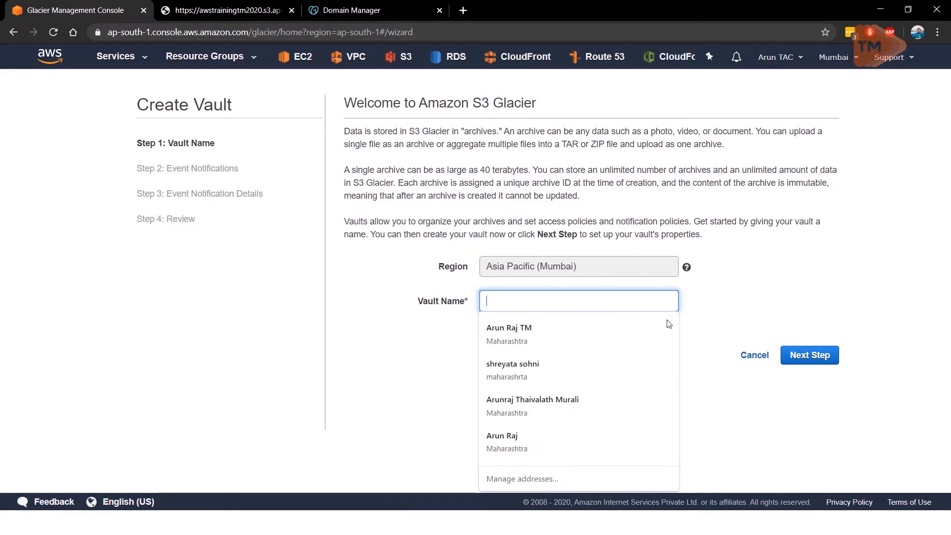
click(810, 355)
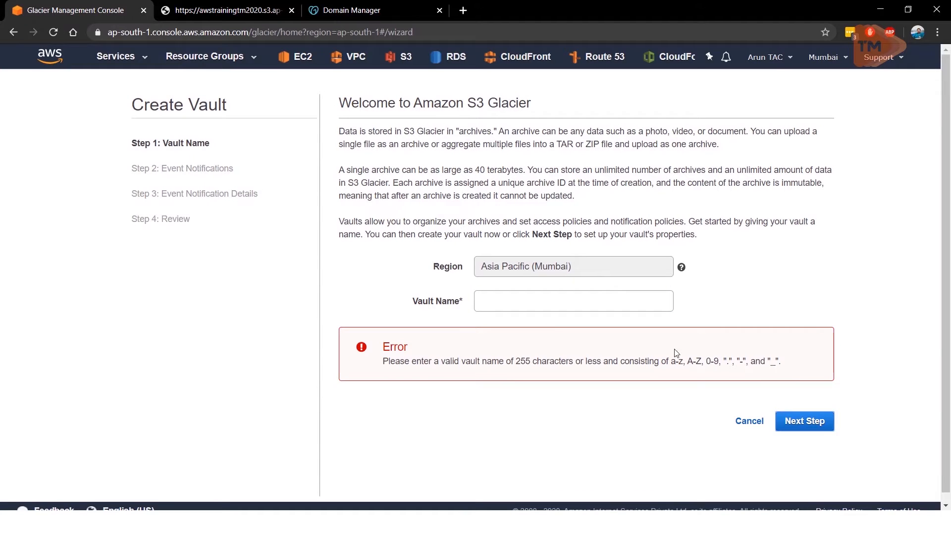
click(531, 303)
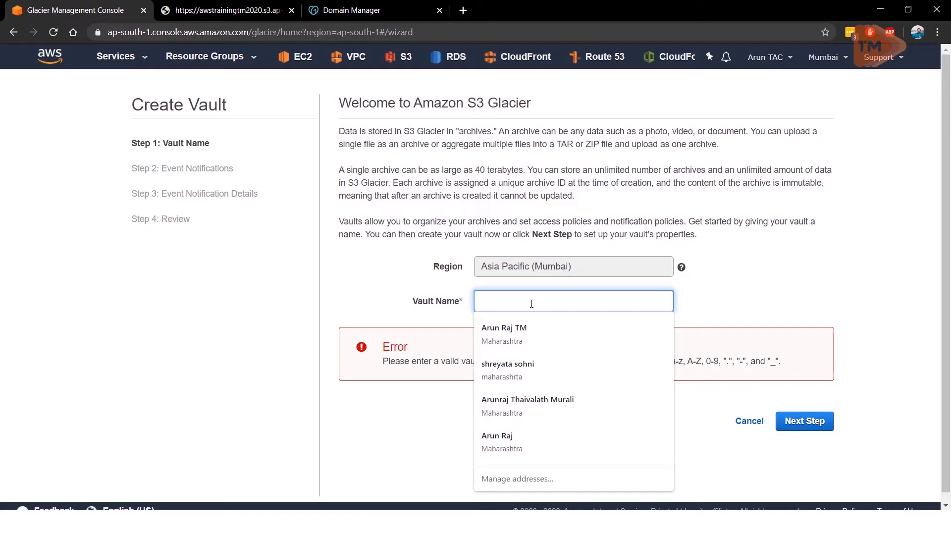
text(testvault)
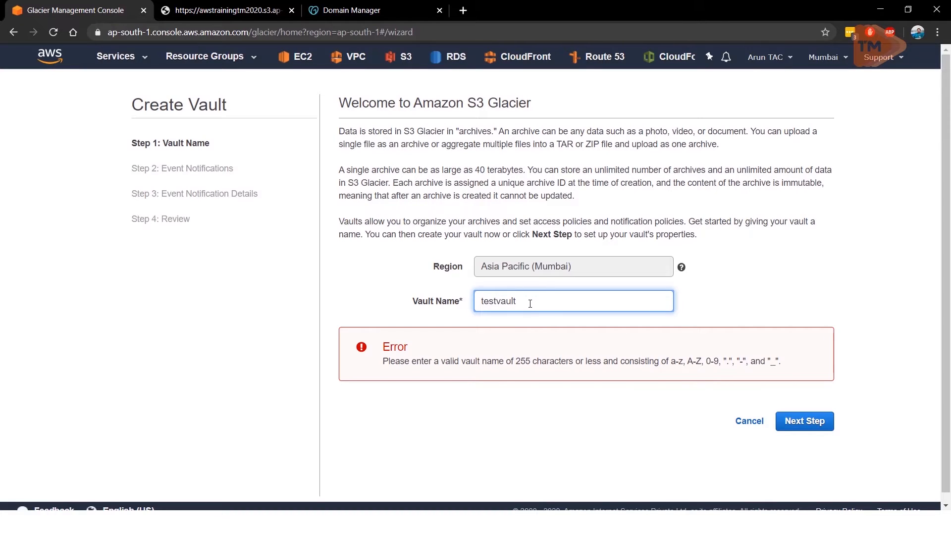
click(815, 422)
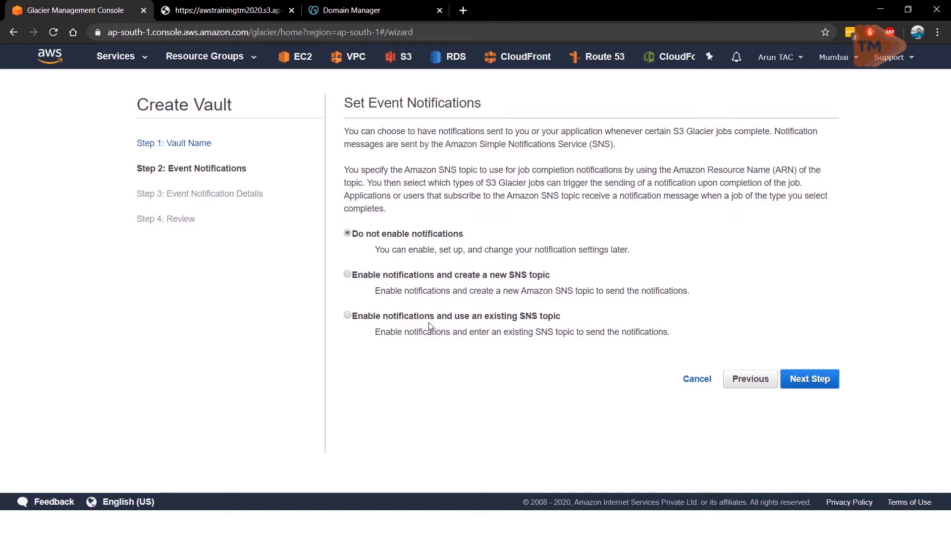
Step: Keep vault notifications disabled, cancel the vault creation at the review stage, and return to the AWS console home
click(822, 389)
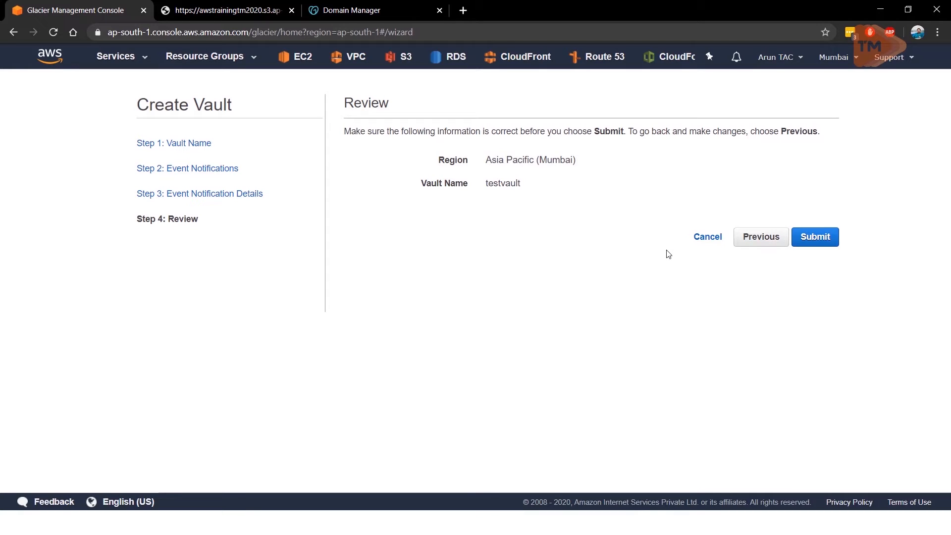
click(696, 241)
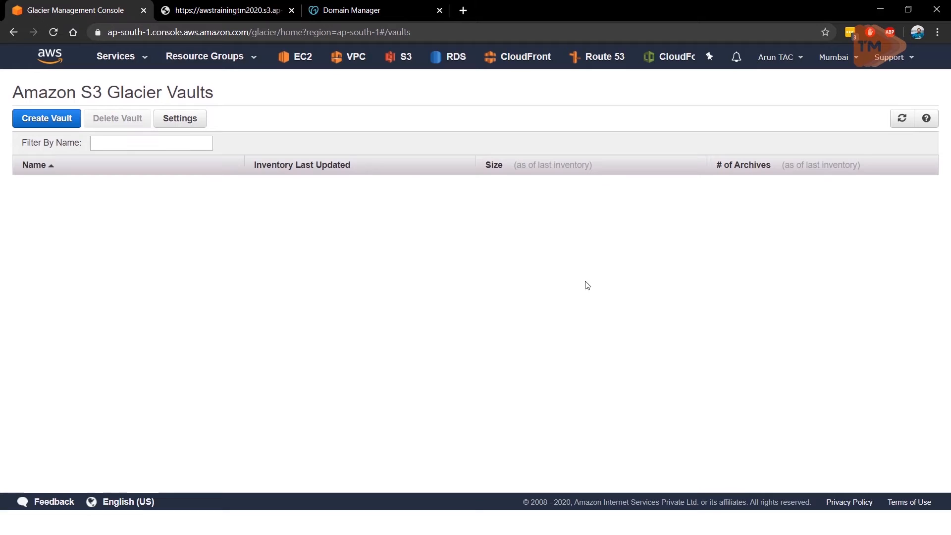
click(45, 62)
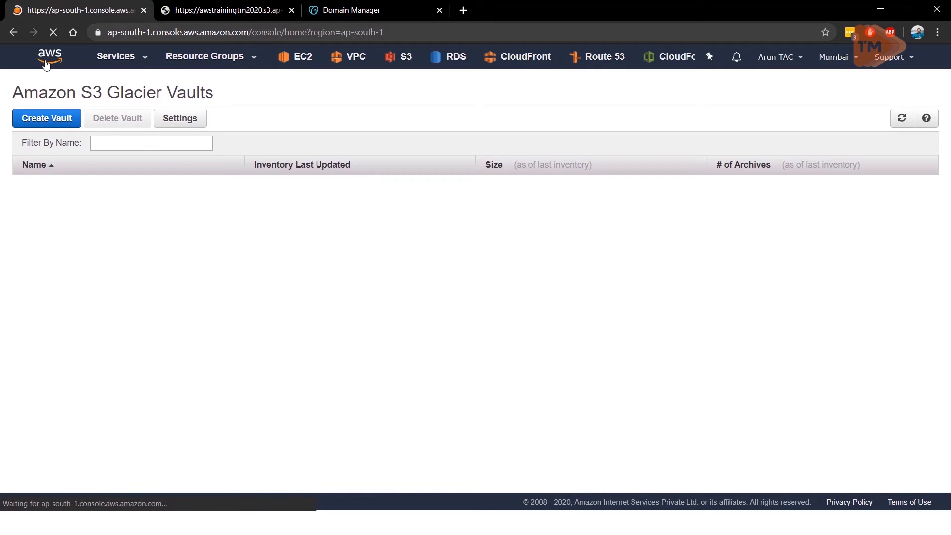
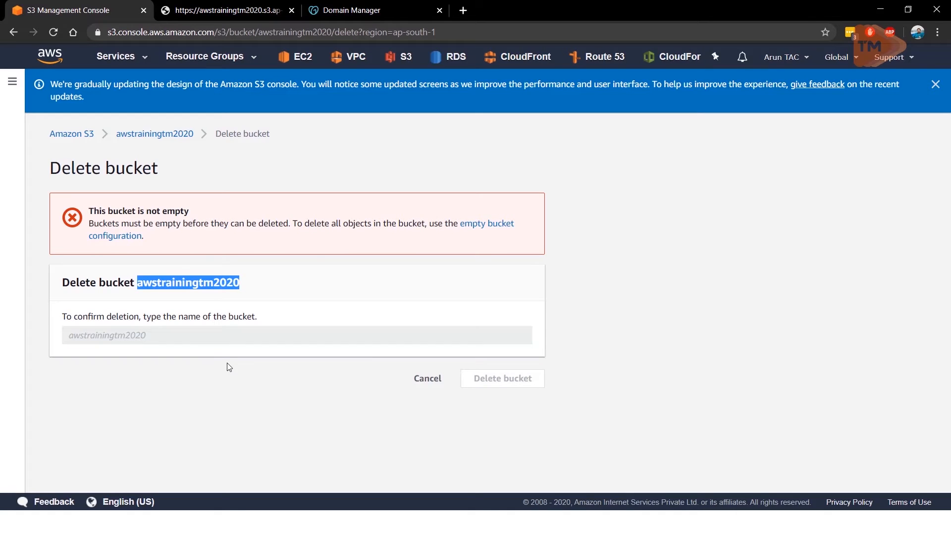
Step: Empty the awstrainingtm2020 bucket, confirming with its name, and return to the bucket list
click(143, 341)
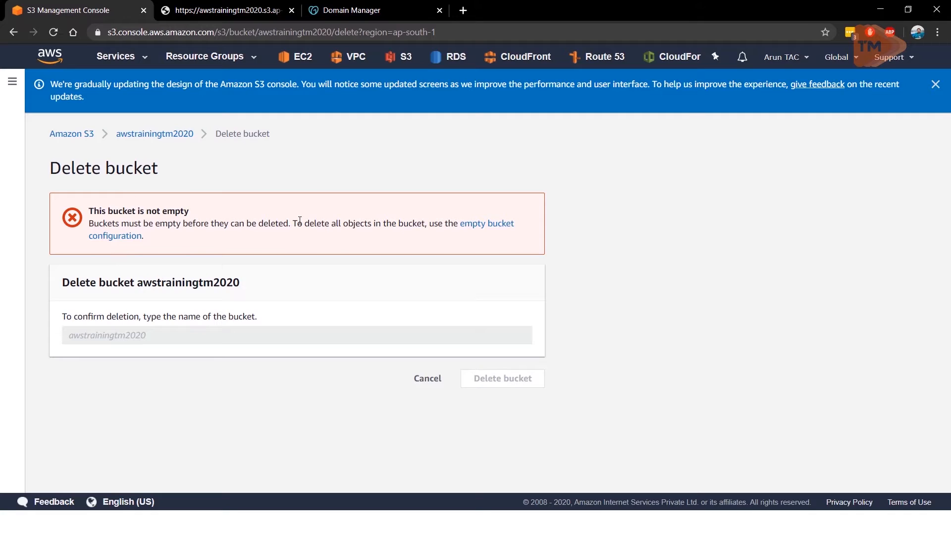
click(478, 230)
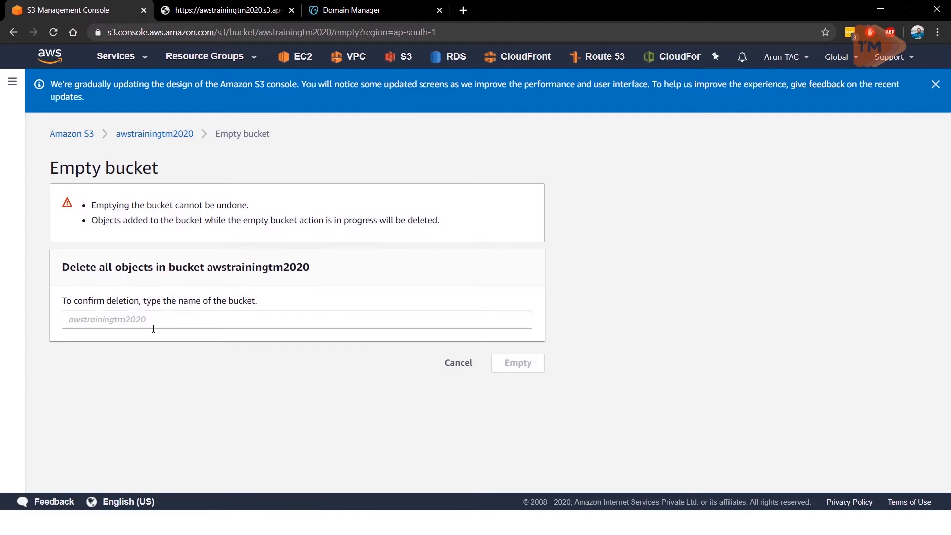
click(152, 328)
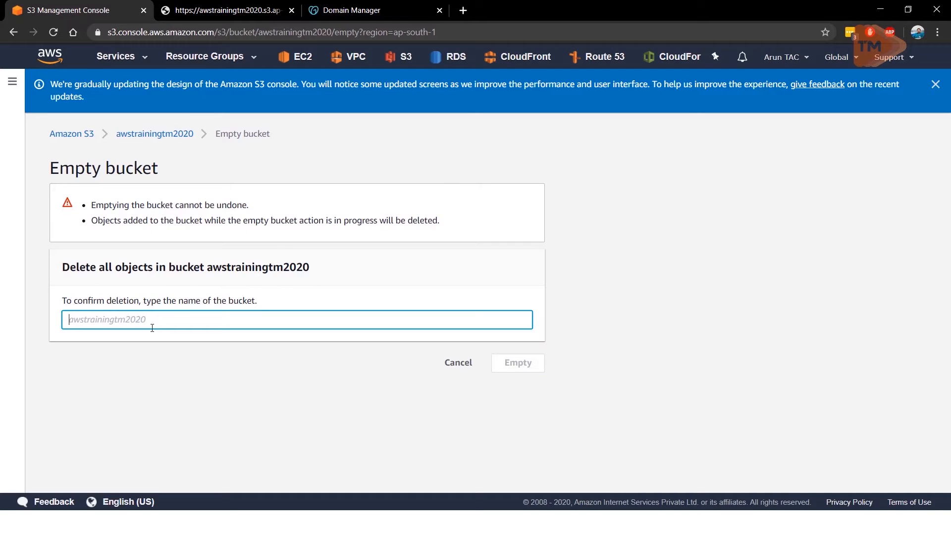
text(awstrainingtm2020)
click(514, 365)
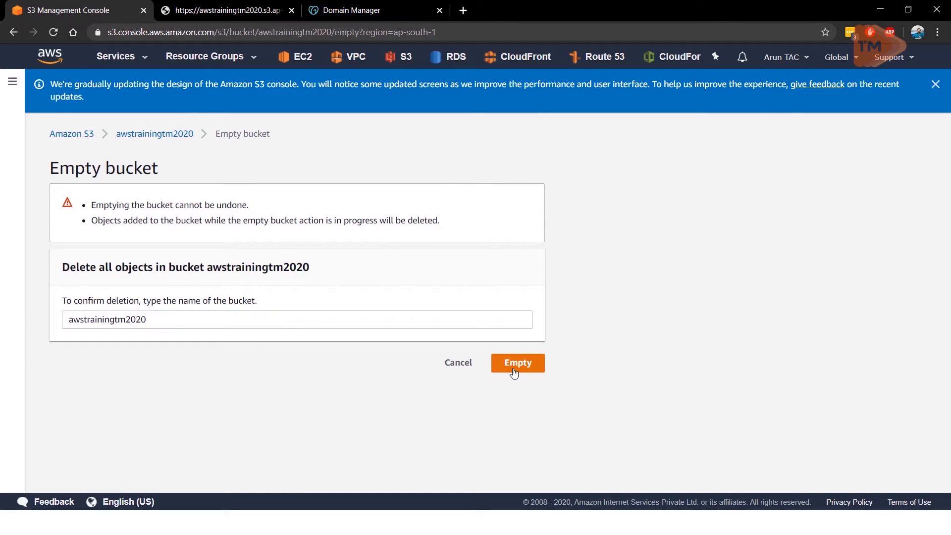
click(518, 193)
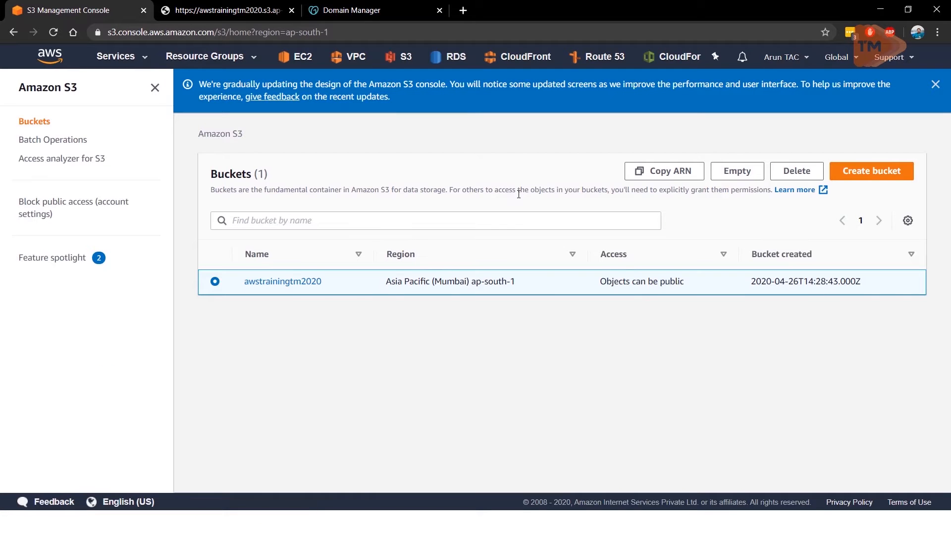
Step: Delete the awstrainingtm2020 bucket, entering its name to confirm the deletion
click(796, 171)
click(218, 335)
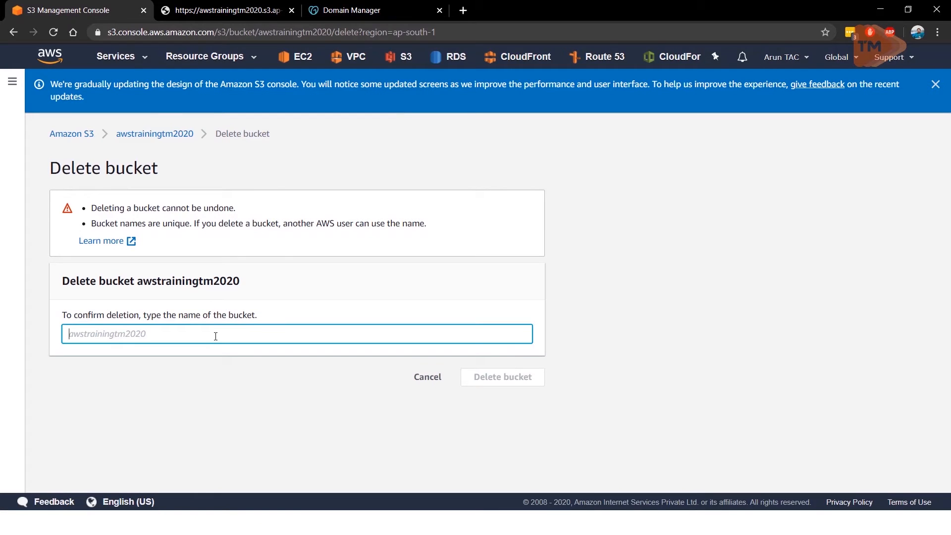
text(awstrainingtm2020)
click(483, 383)
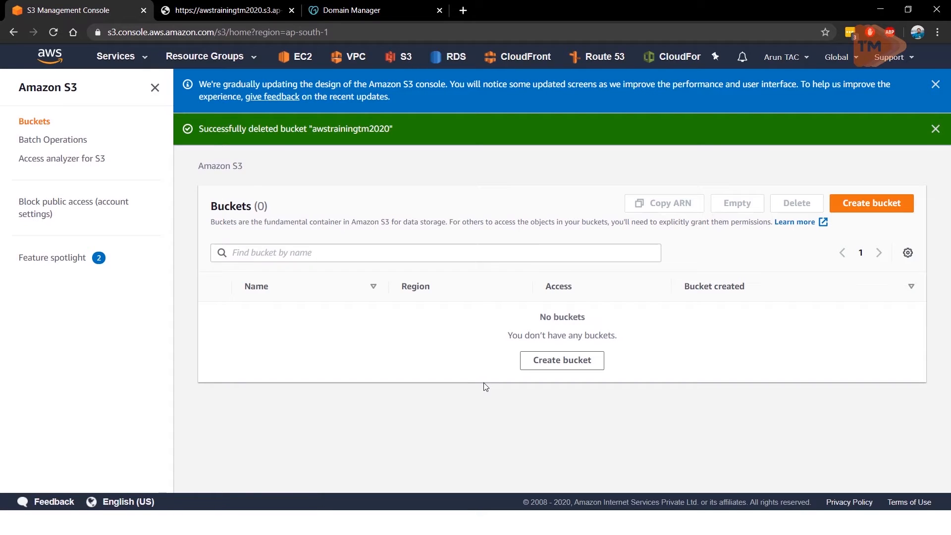
click(551, 362)
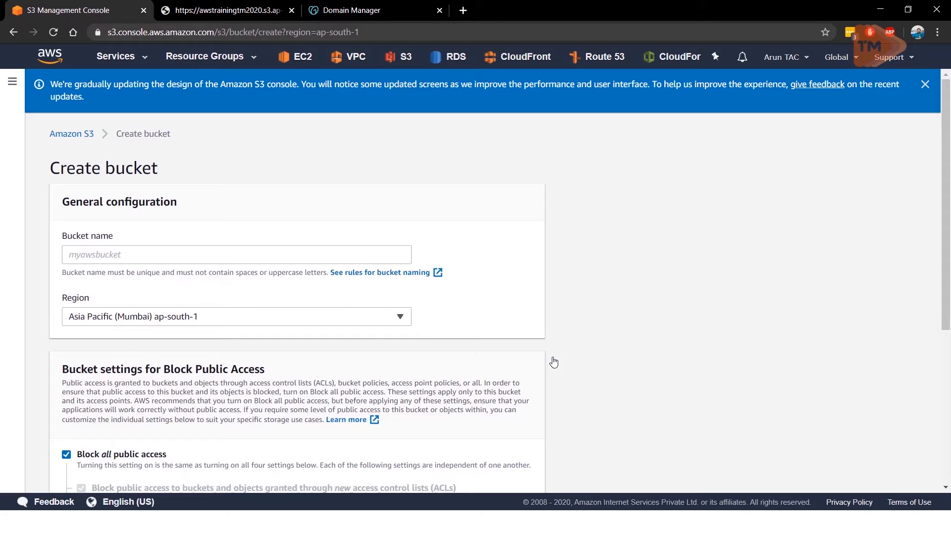
click(203, 249)
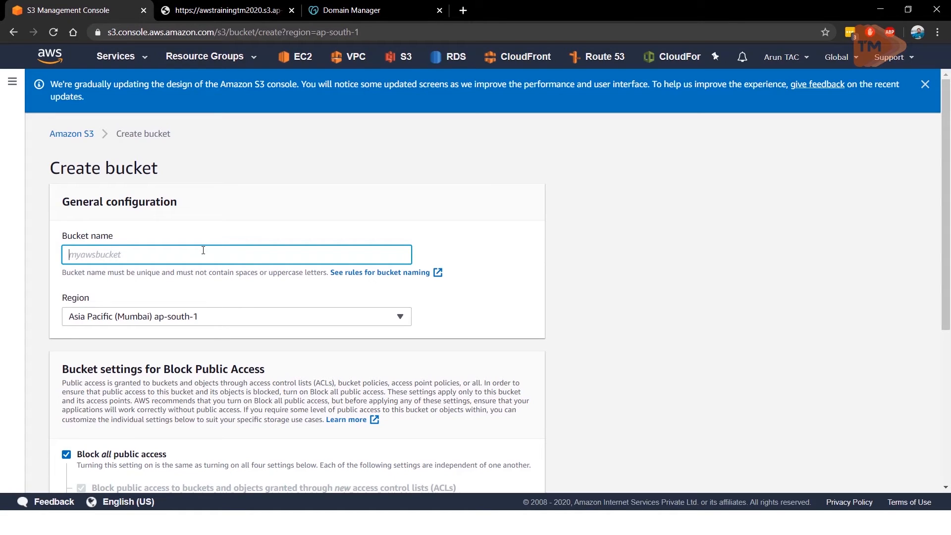
text(www.techm)
key(BackSpace)
text(.in)
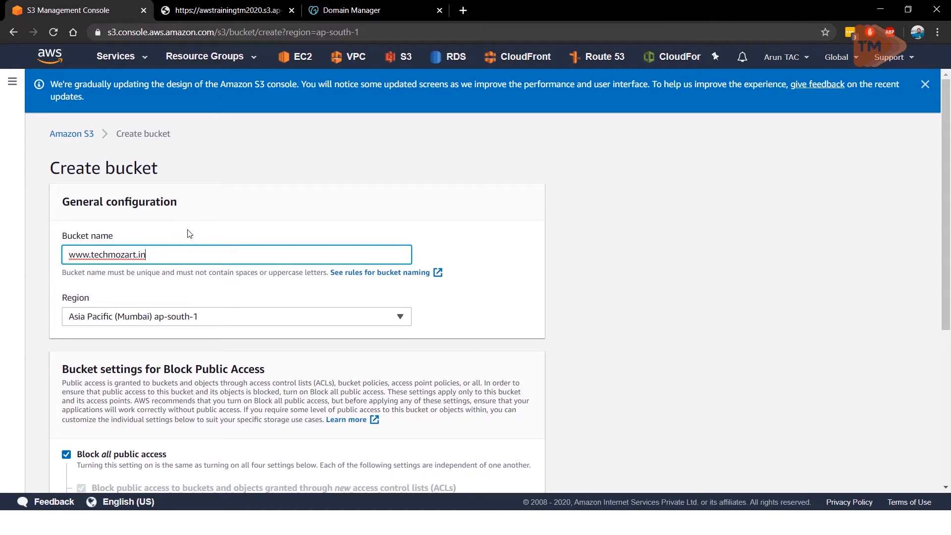
click(502, 249)
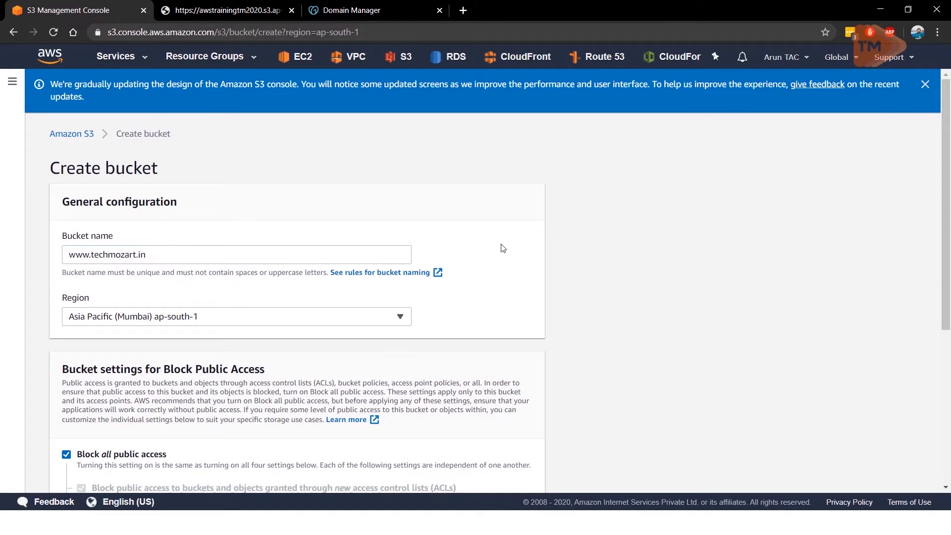
Step: Turn off Block all public access, acknowledge that the bucket and its objects might become public, and create the bucket
scroll(503, 249, down, 4)
scroll(503, 250, up, 4)
scroll(484, 284, down, 4)
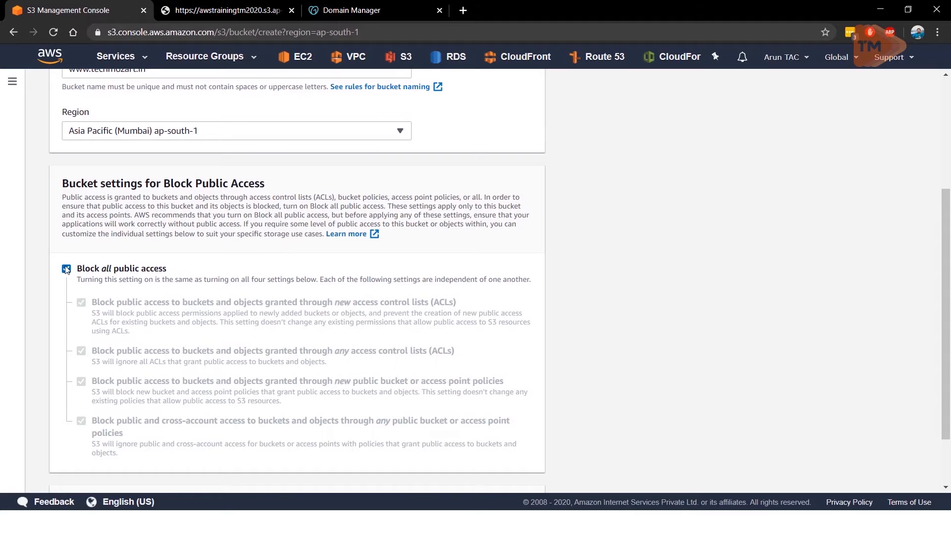
click(66, 269)
scroll(602, 279, down, 4)
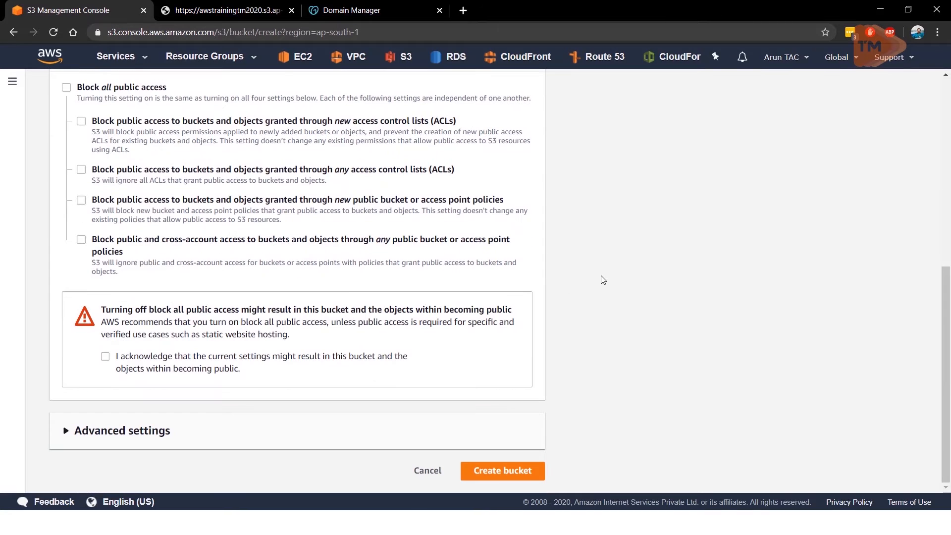
click(106, 357)
scroll(201, 338, up, 4)
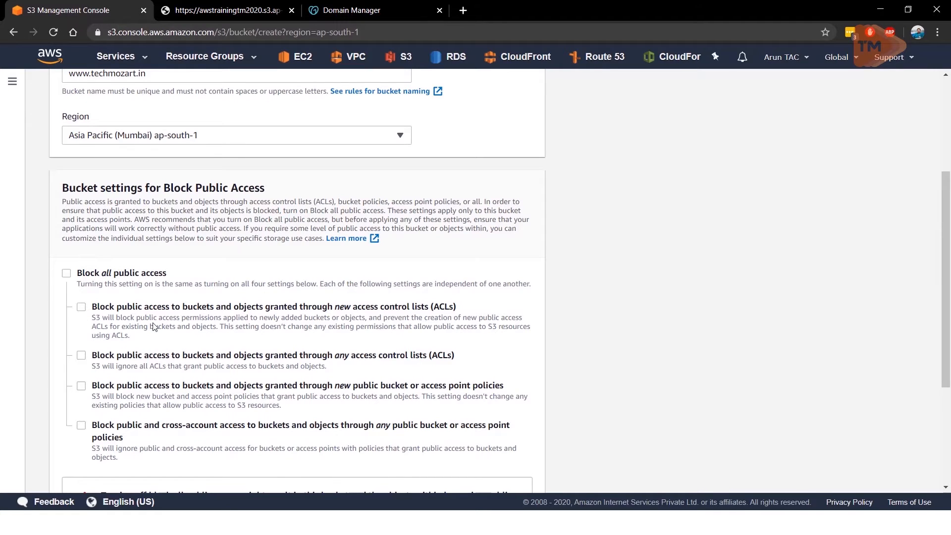
scroll(168, 341, down, 4)
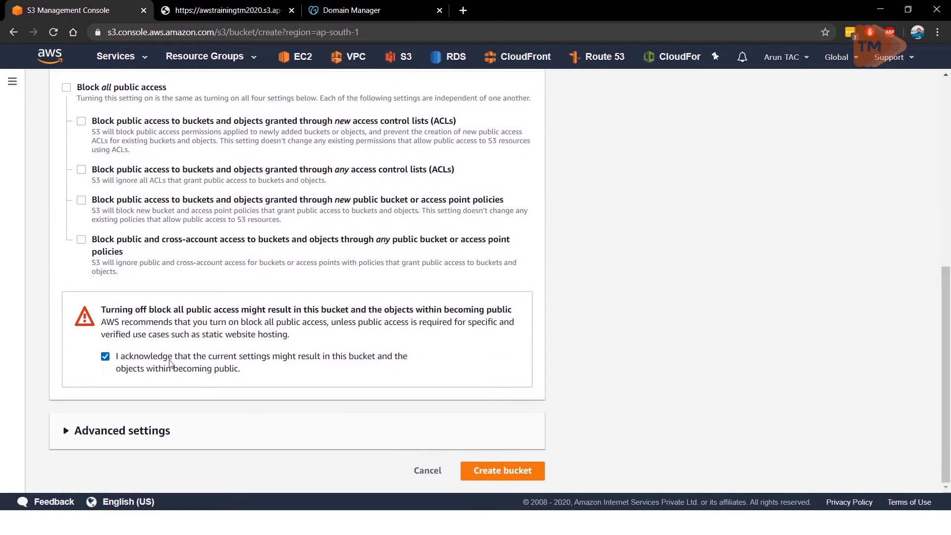
click(475, 471)
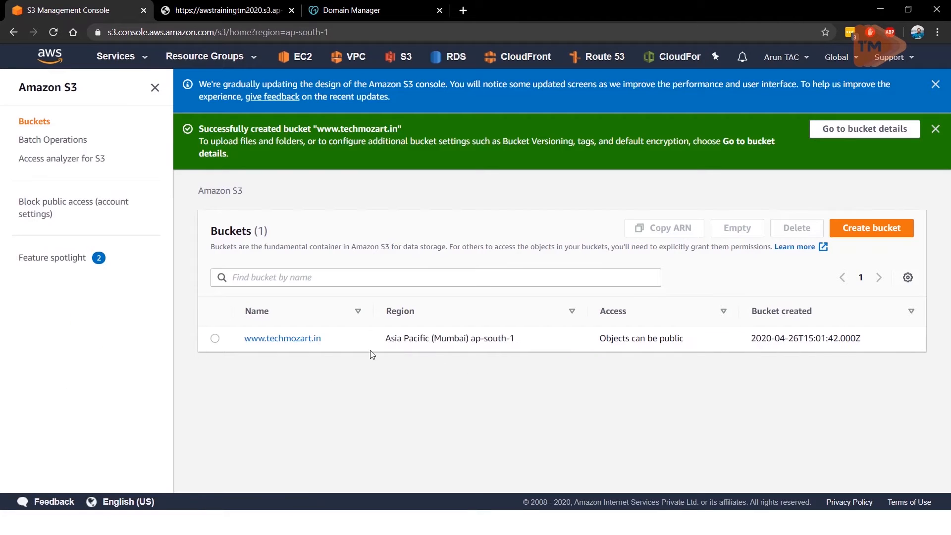
click(300, 341)
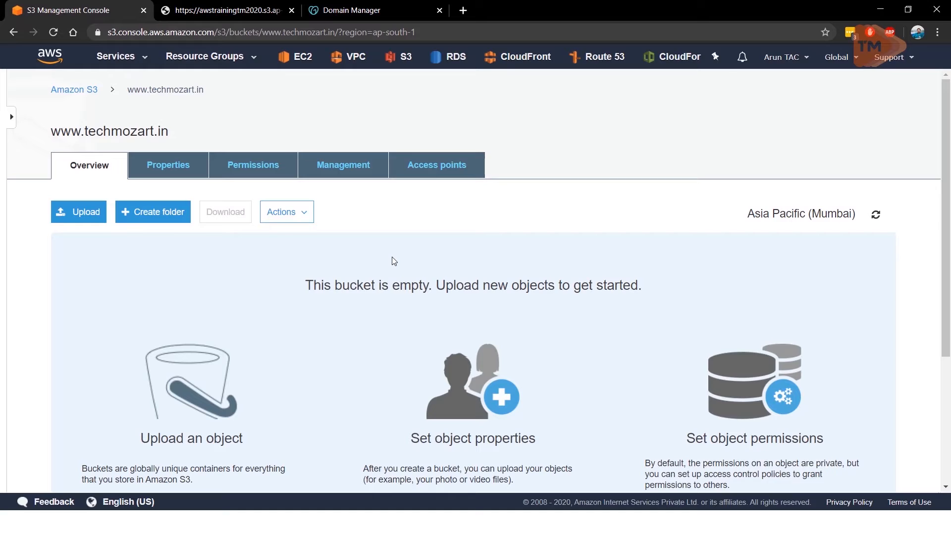
key(super+Tab)
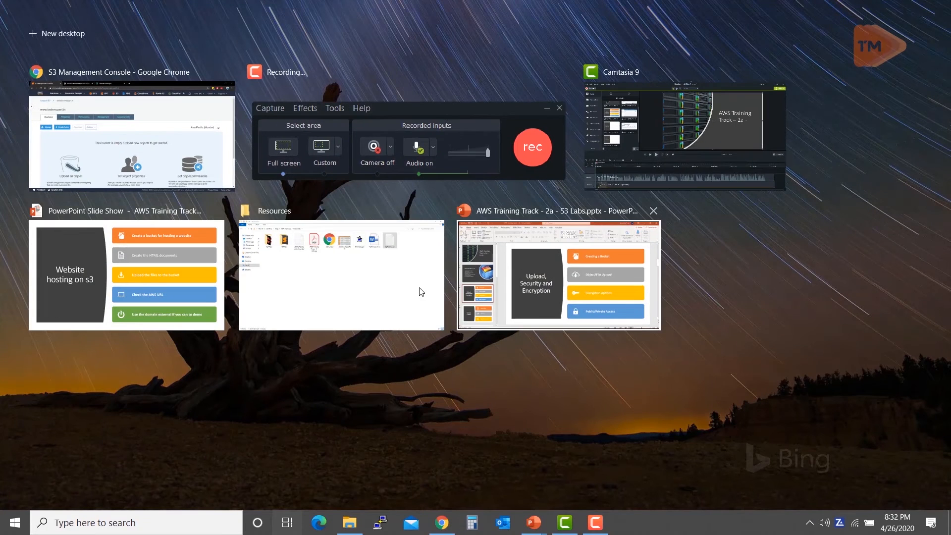
click(421, 292)
click(418, 100)
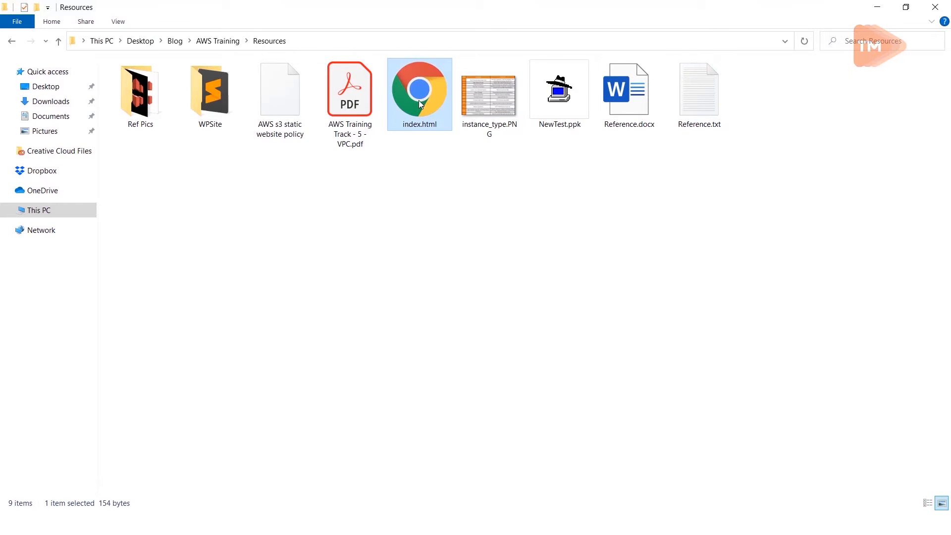
right_click(420, 104)
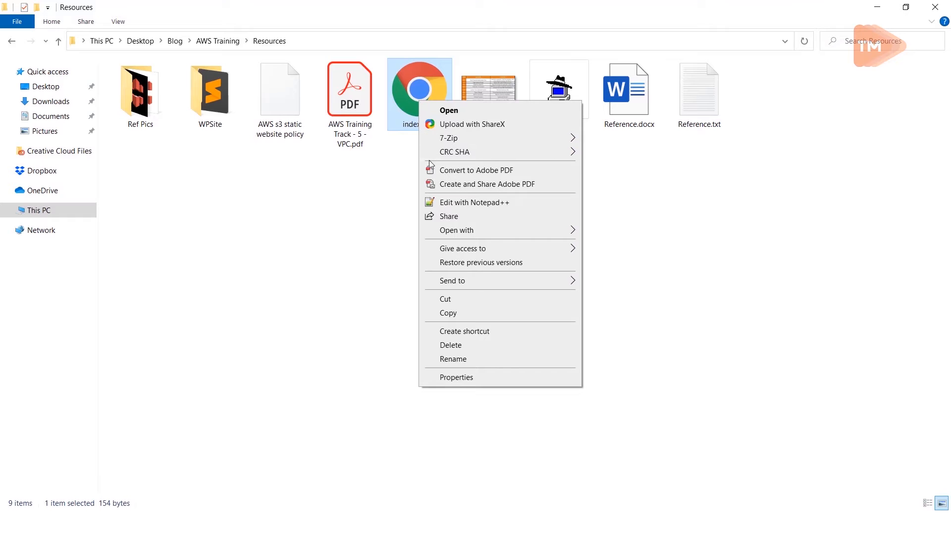
click(451, 202)
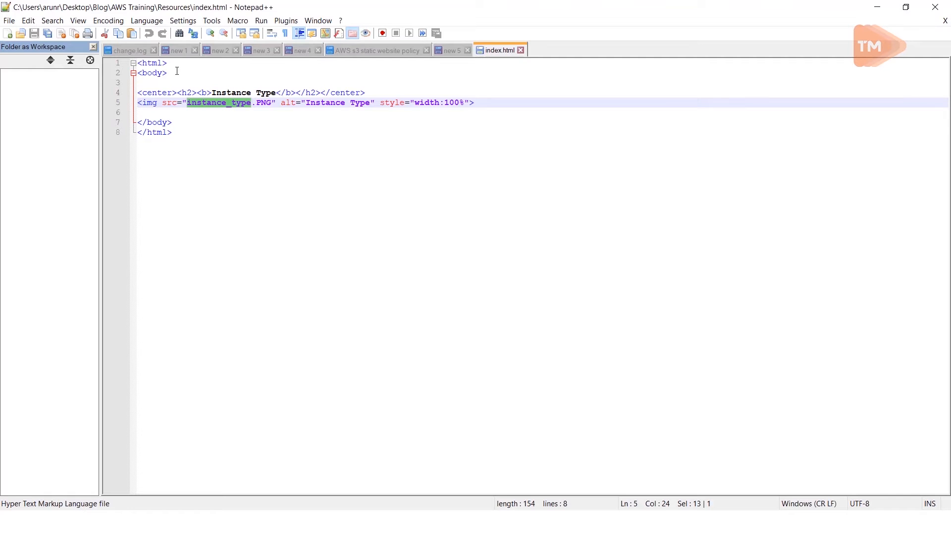
Step: Examine the heading and the image reference in the index.html markup
click(210, 121)
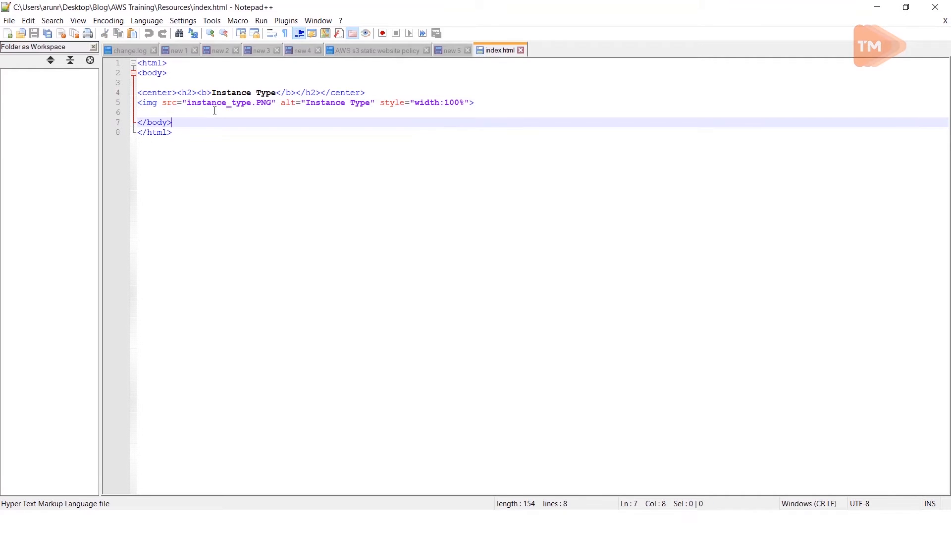
double_click(211, 103)
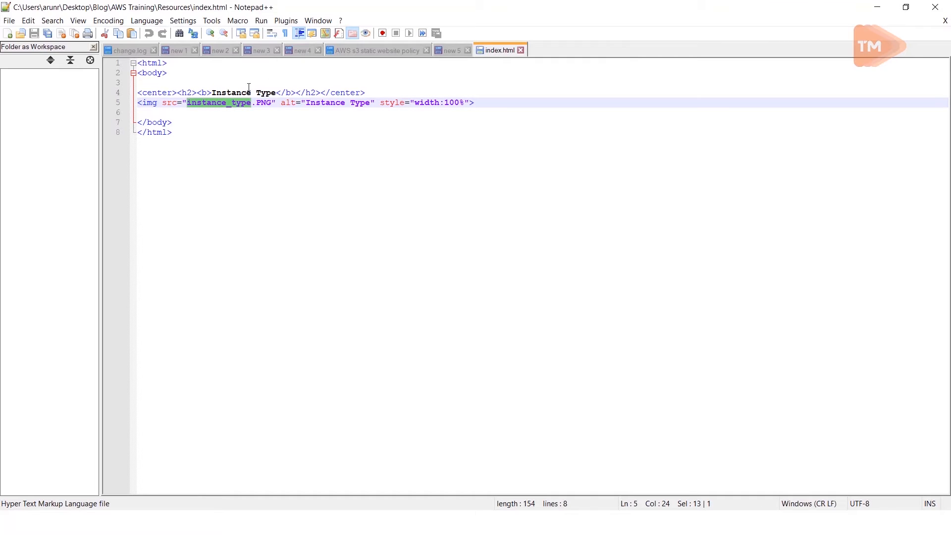
click(229, 92)
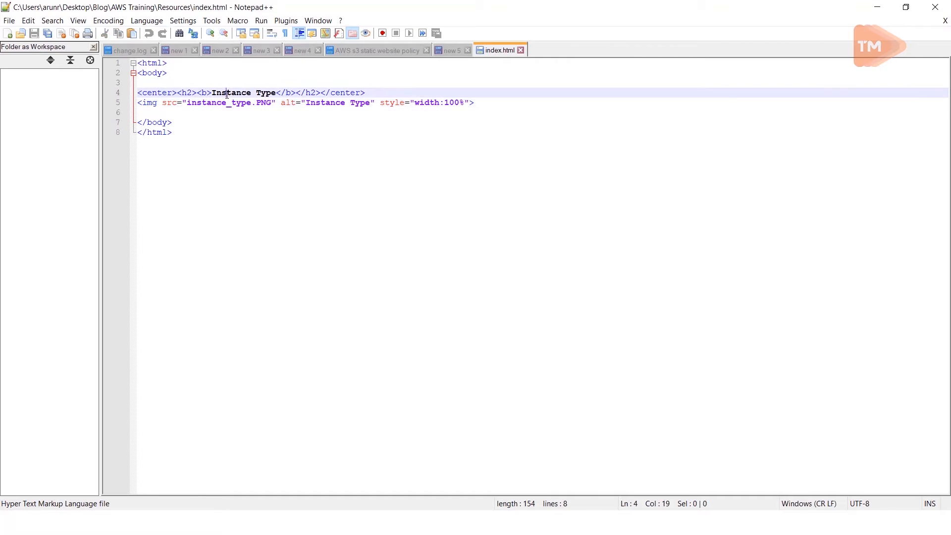
click(187, 136)
drag(187, 136, 143, 104)
click(368, 155)
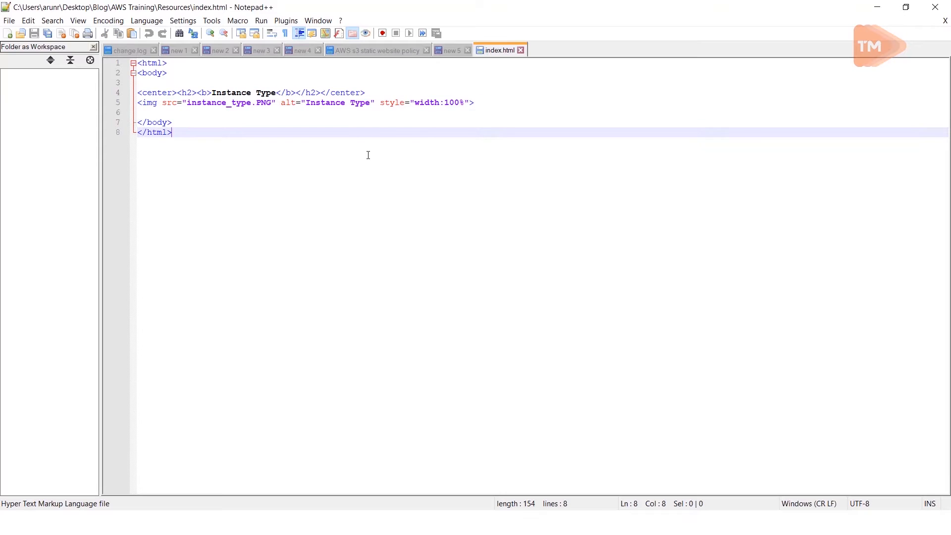
Step: Check index.html and instance_type.PNG in the Resources folder, then switch back to the S3 console in Chrome
key(alt+Tab)
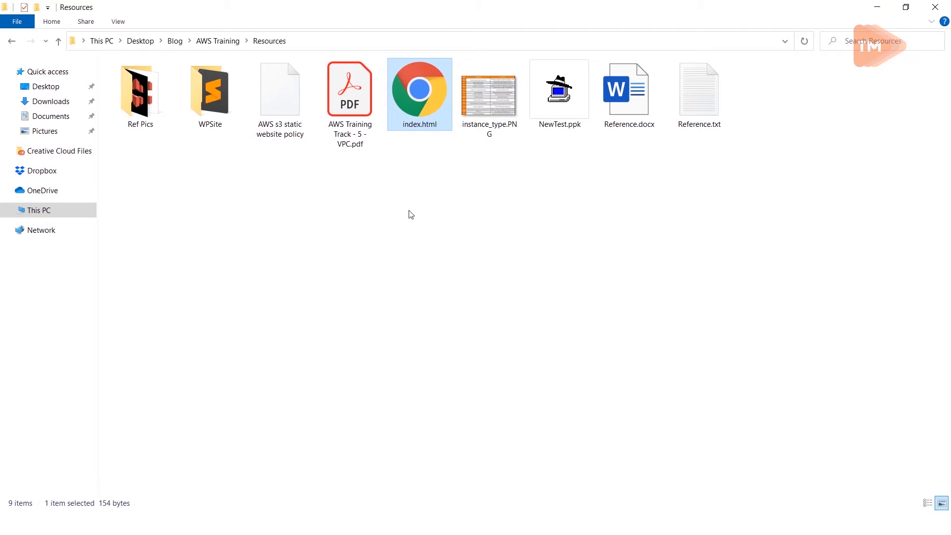
click(489, 135)
ctrl+click(433, 117)
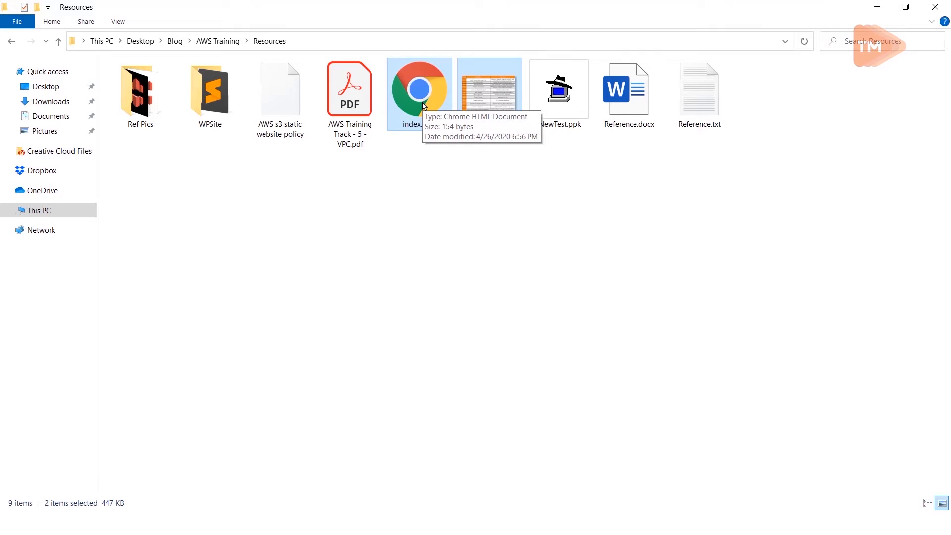
key(alt+Tab)
key(alt+Tab)
key(alt+Tab)
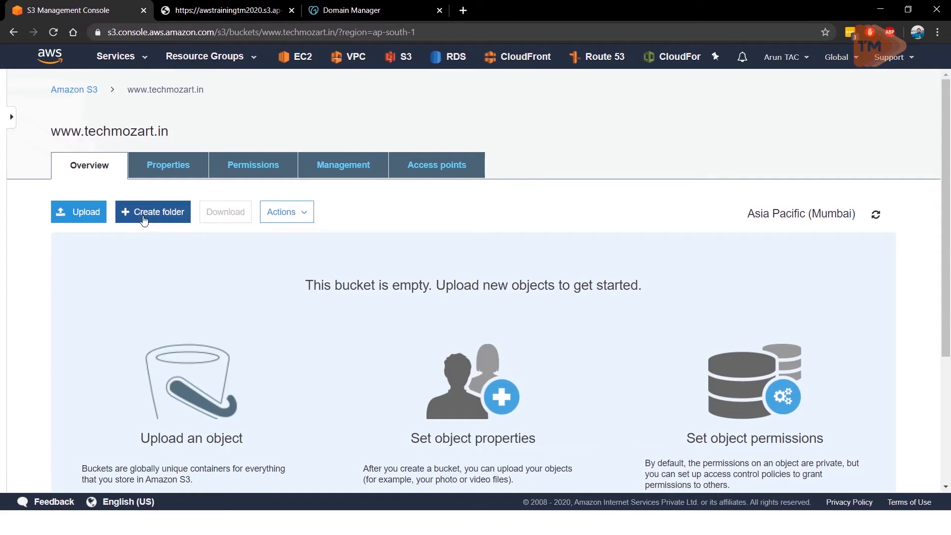
click(98, 217)
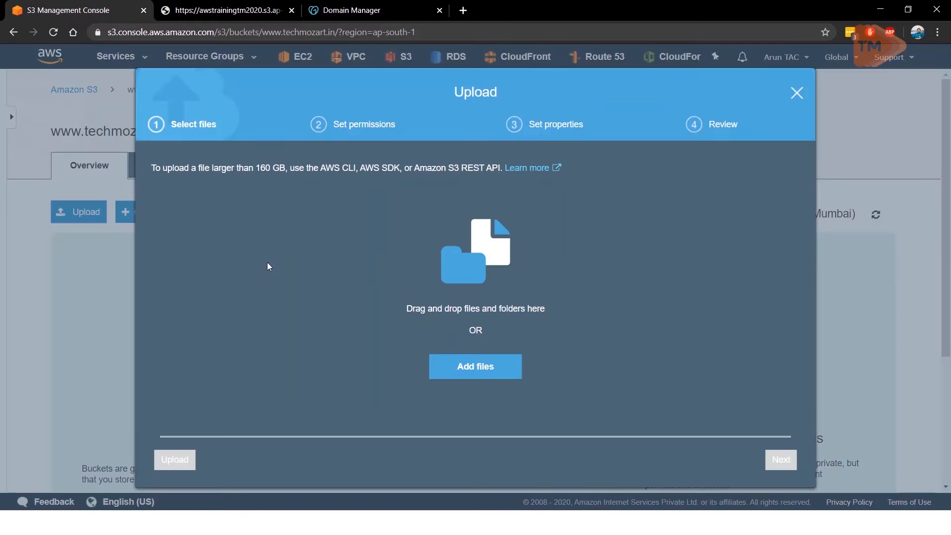
click(456, 373)
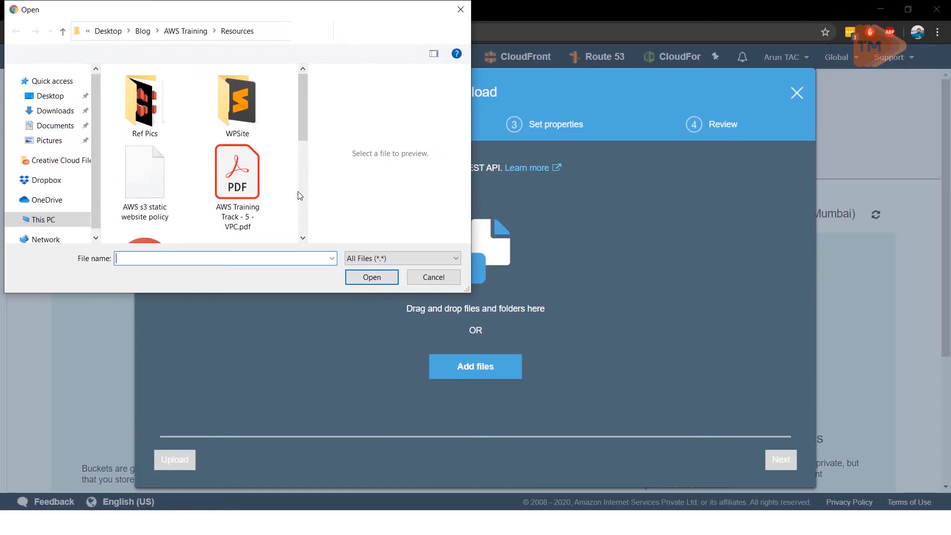
drag(299, 110, 299, 151)
click(162, 173)
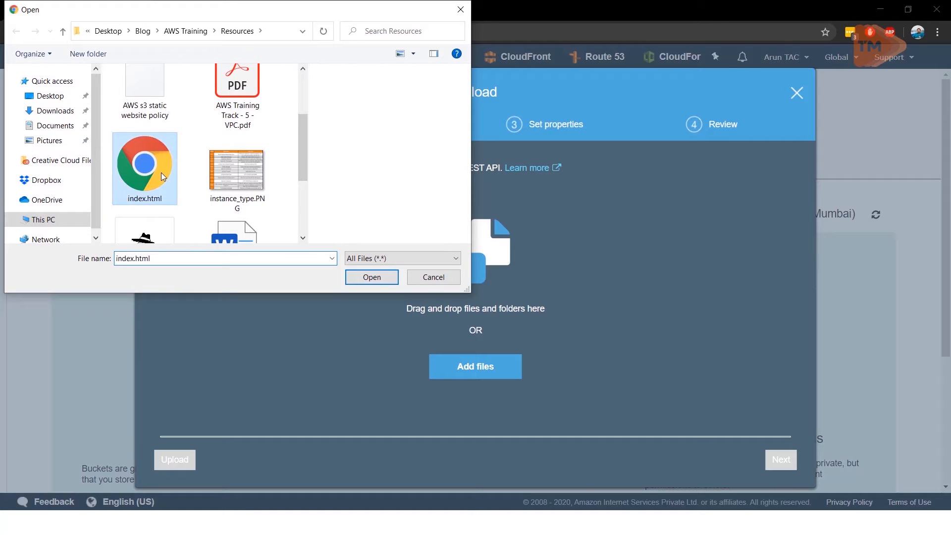
ctrl+click(241, 159)
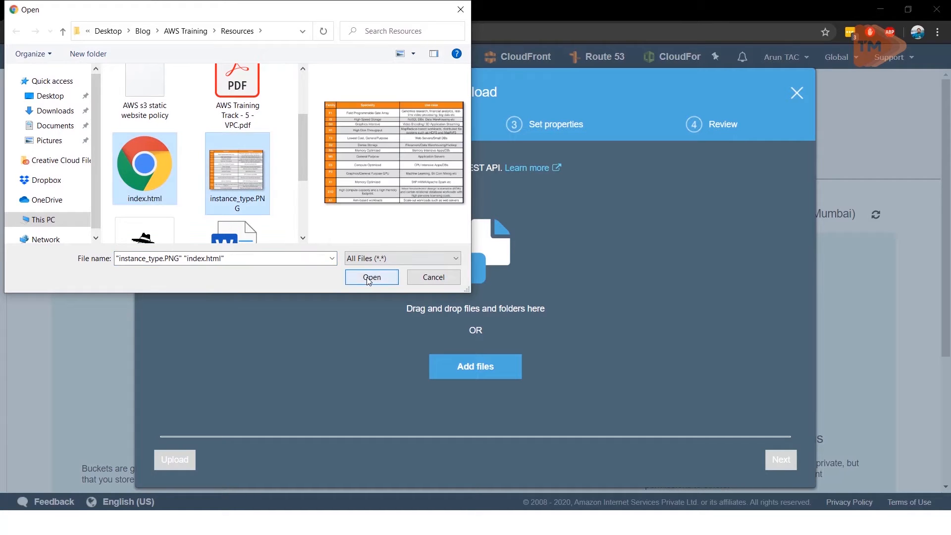
click(367, 277)
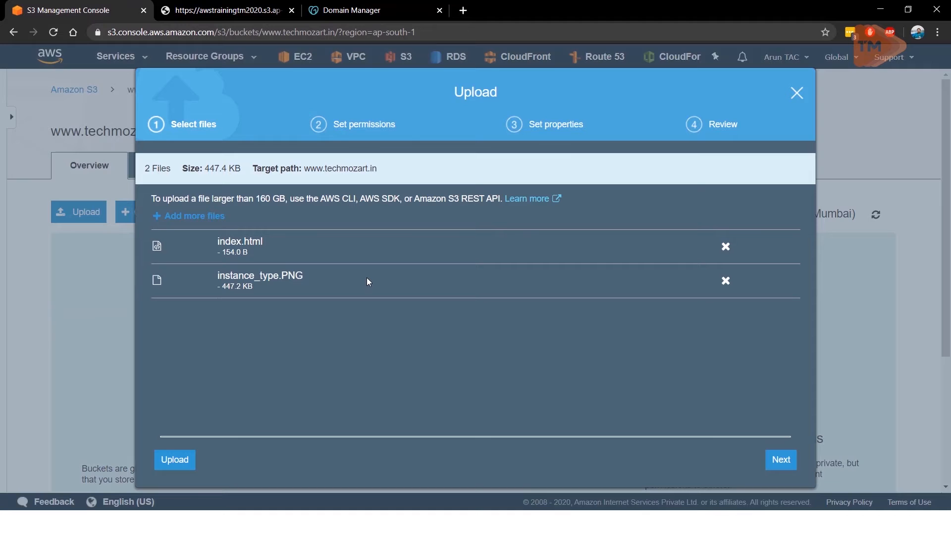
click(182, 461)
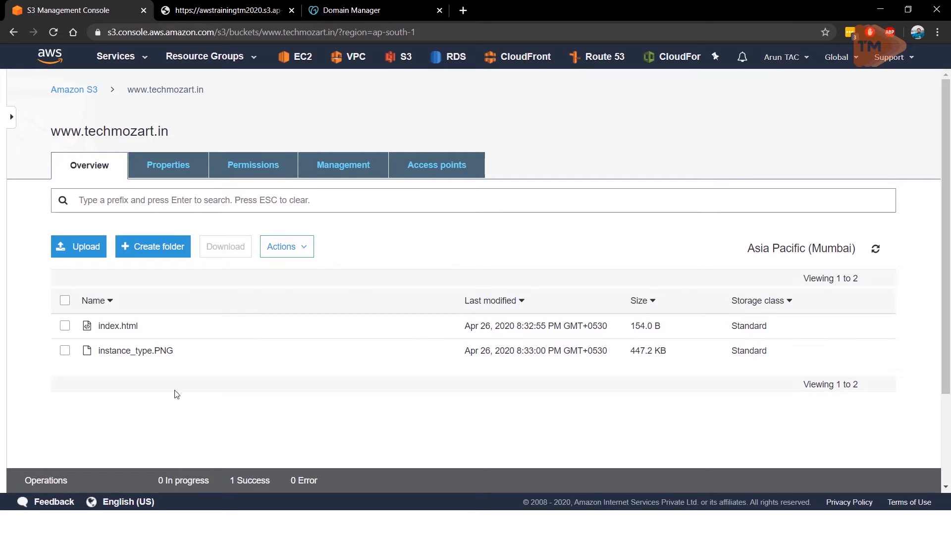
click(65, 300)
click(299, 248)
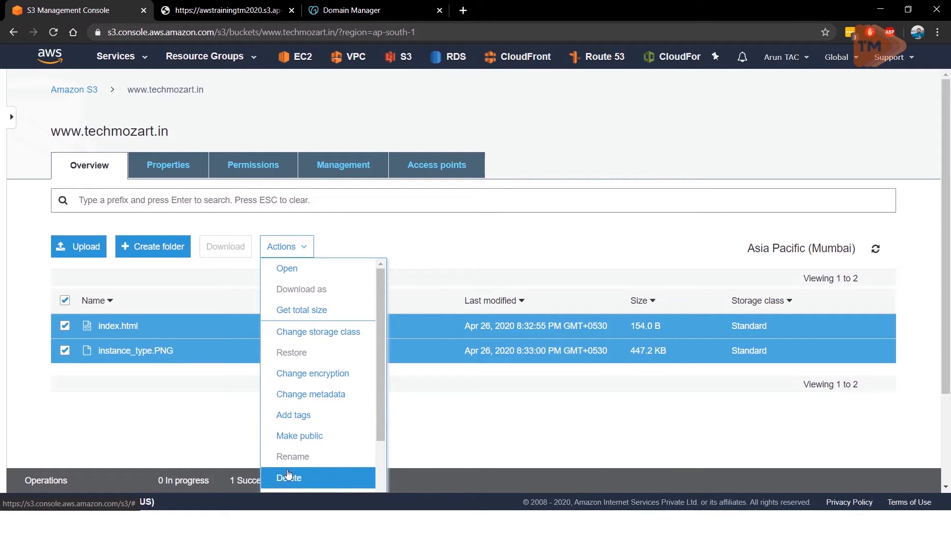
click(307, 439)
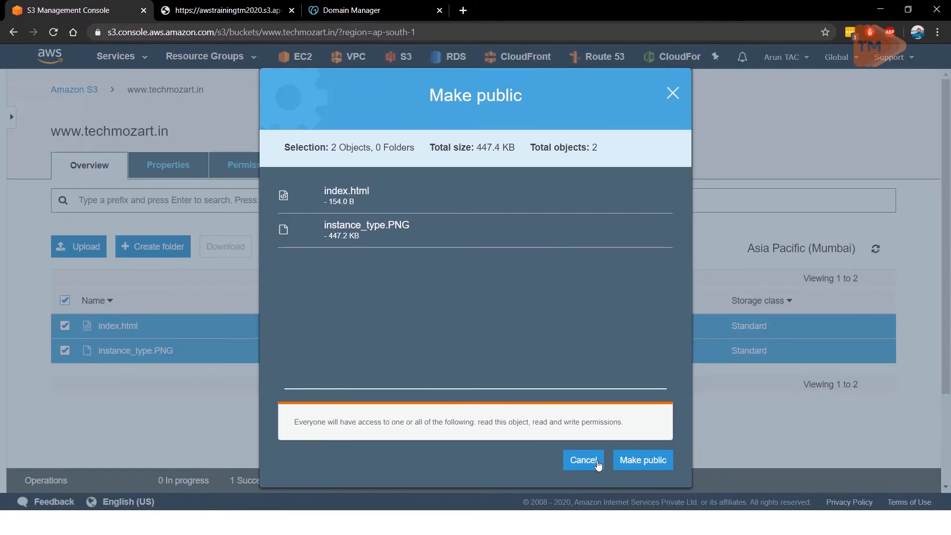
click(639, 460)
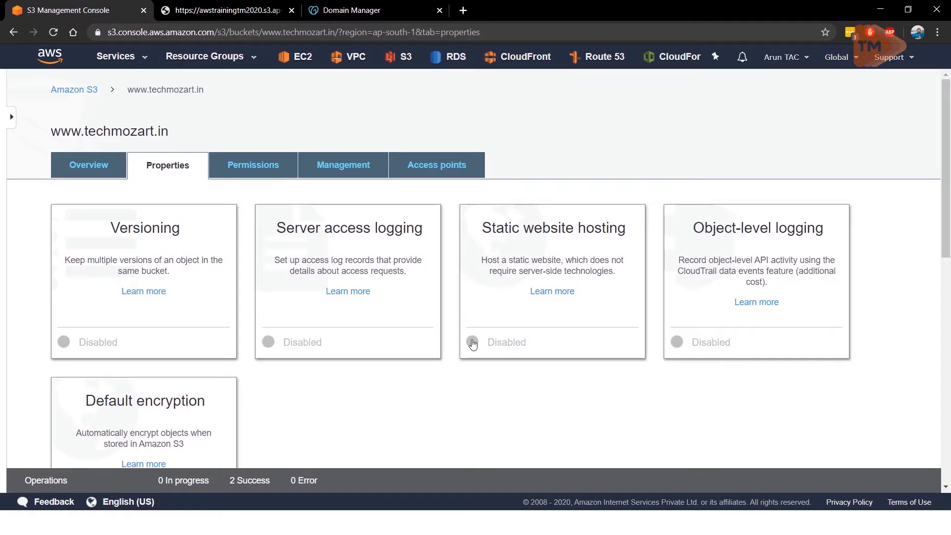
Step: Enable static website hosting on the bucket with index.html as the index document, and copy the endpoint URL
click(472, 347)
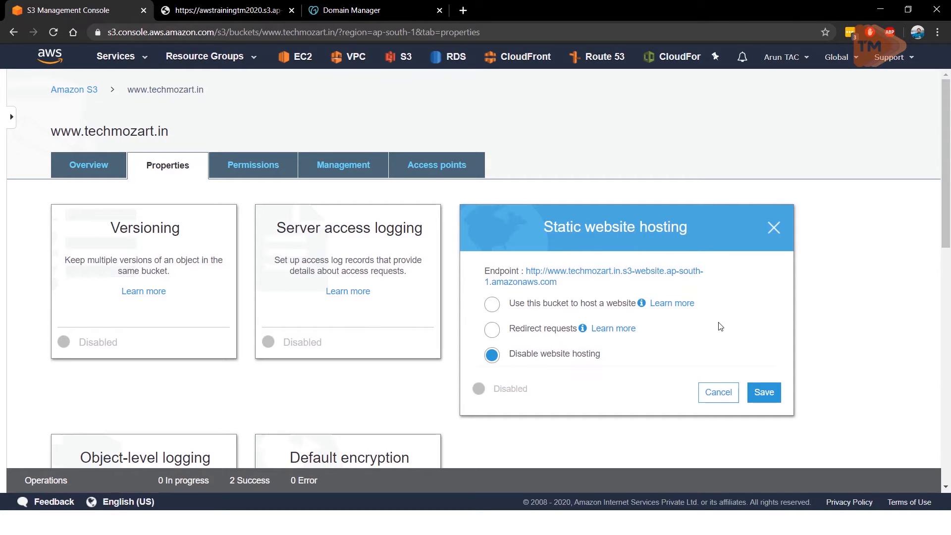
click(492, 311)
drag(557, 281, 526, 275)
key(ctrl+c)
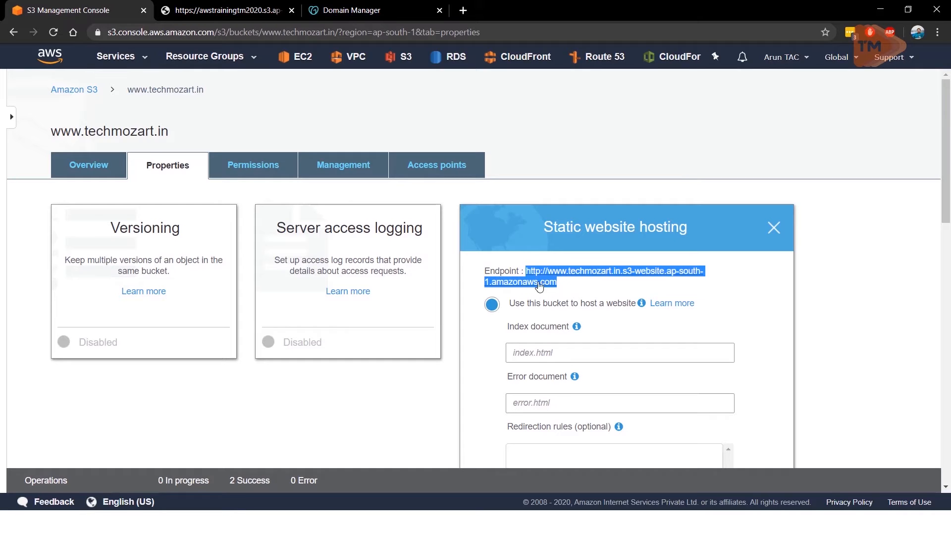
scroll(745, 287, down, 3)
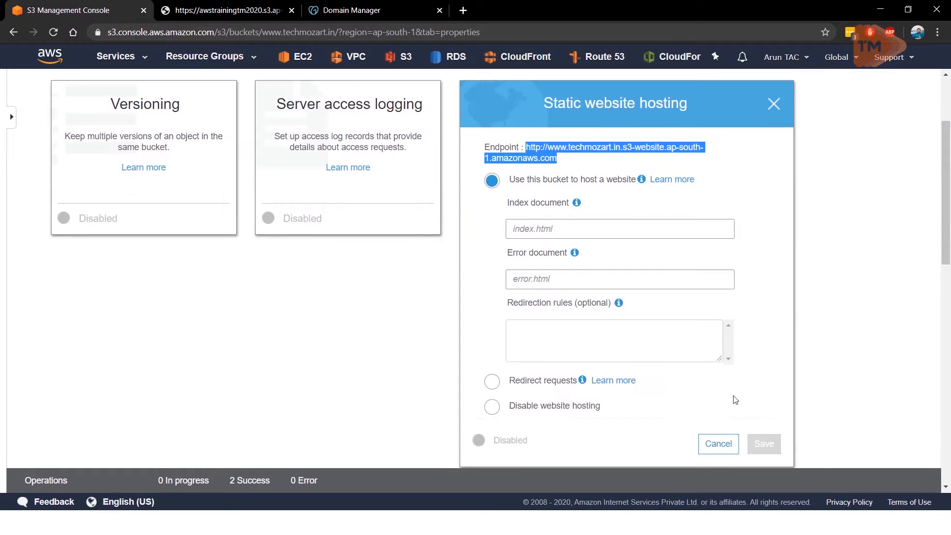
click(558, 232)
text(in)
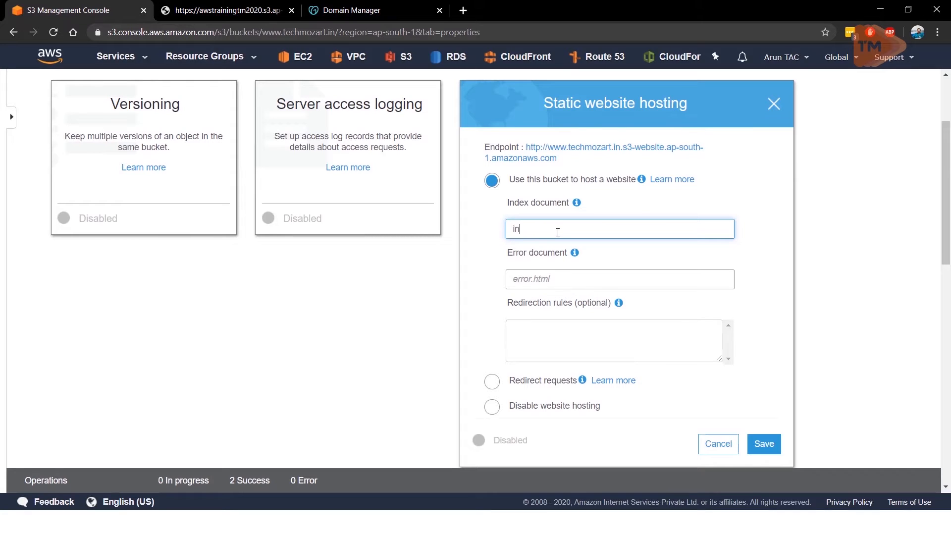
text(dex.html)
click(775, 448)
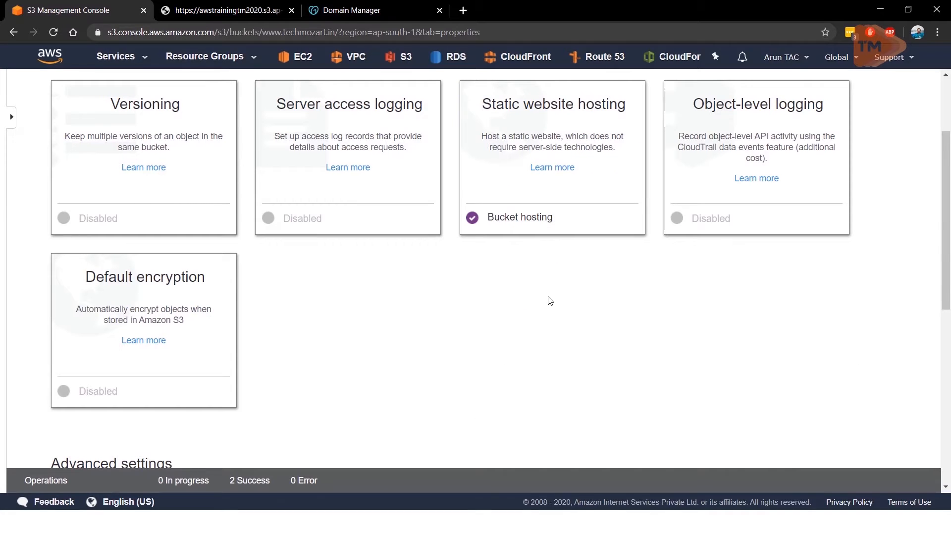
Step: Load the copied S3 website endpoint in the browser tab showing Reference.txt to check the hosted page
scroll(550, 301, up, 3)
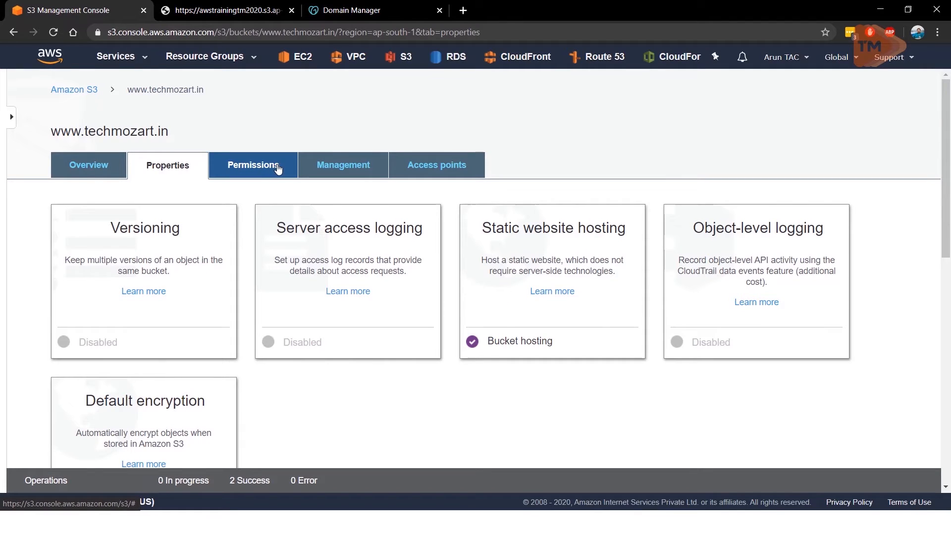
click(250, 11)
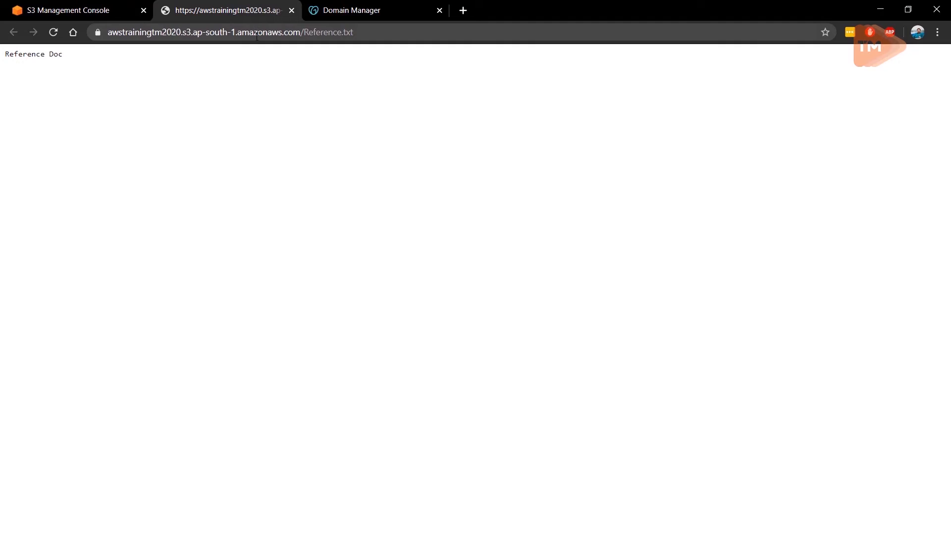
click(257, 33)
key(ctrl+v)
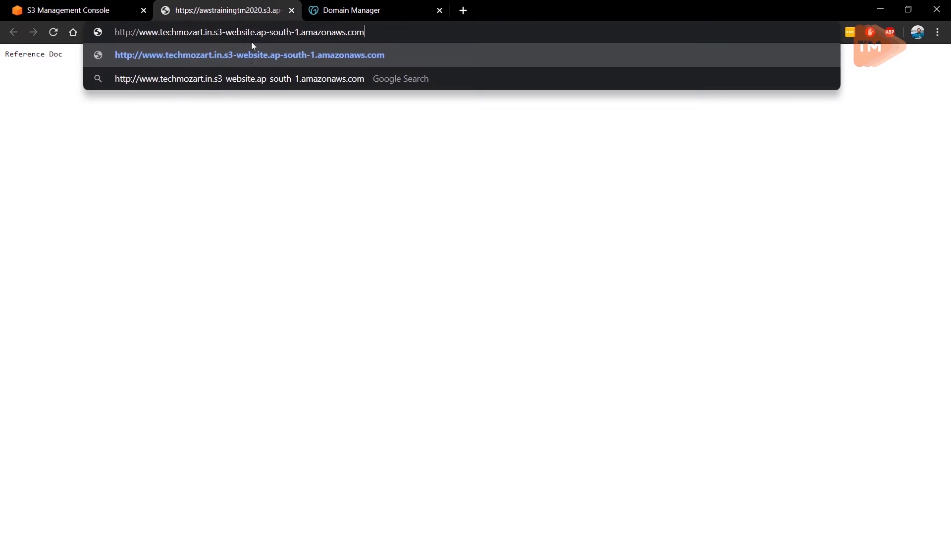
click(94, 7)
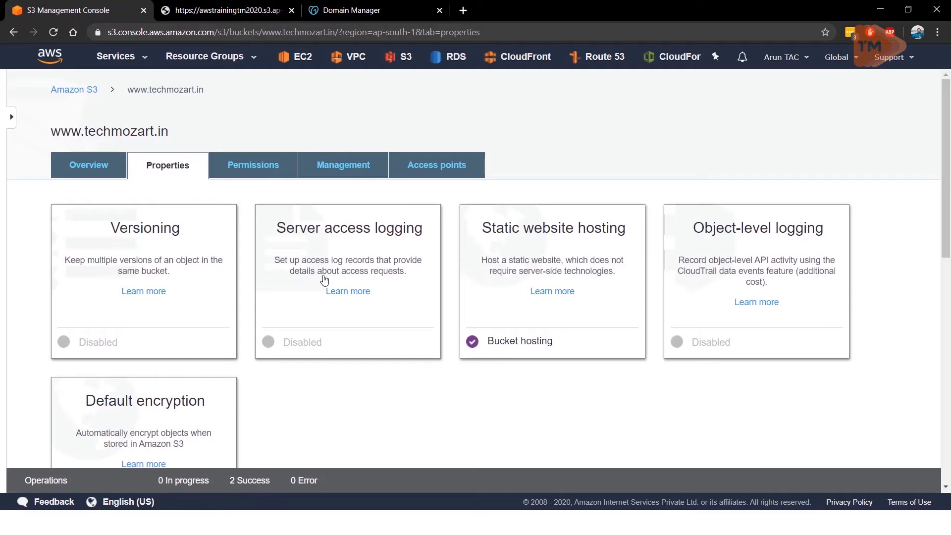
click(235, 15)
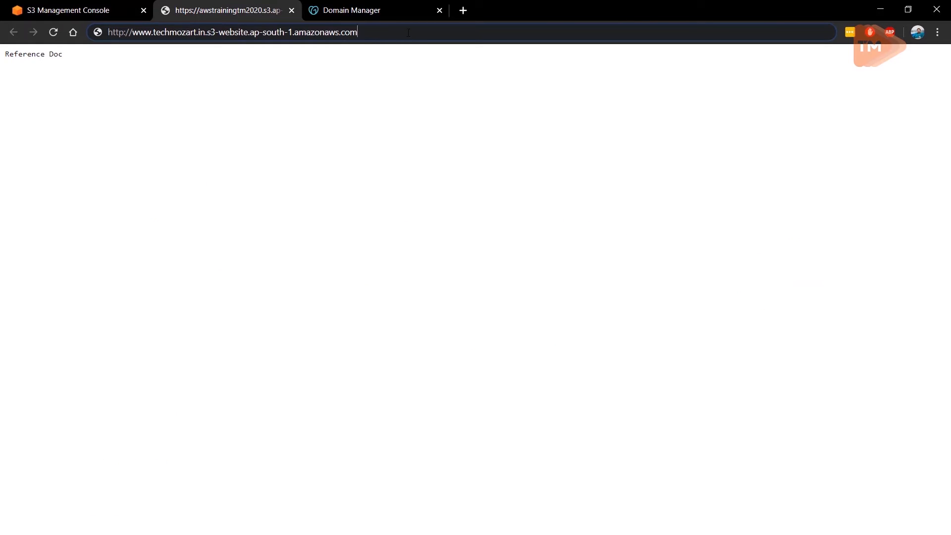
key(Return)
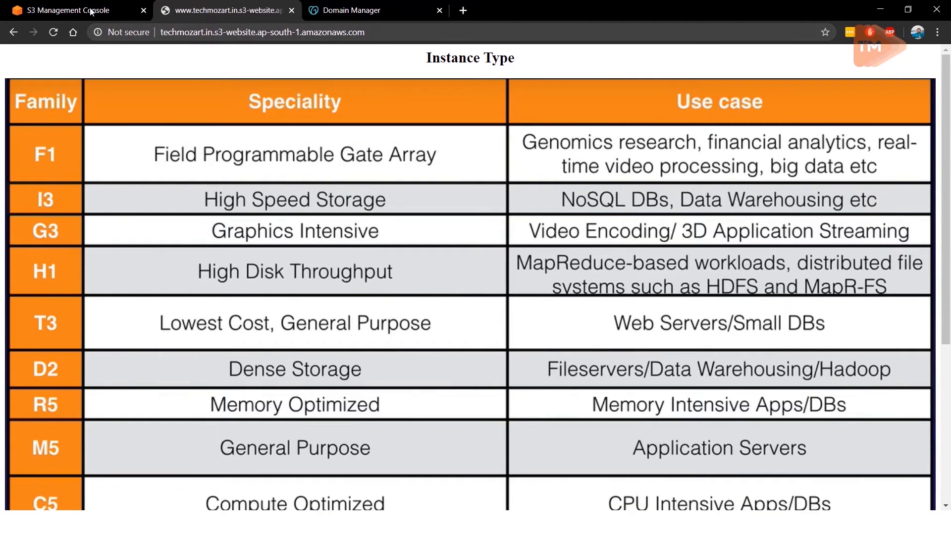
click(91, 12)
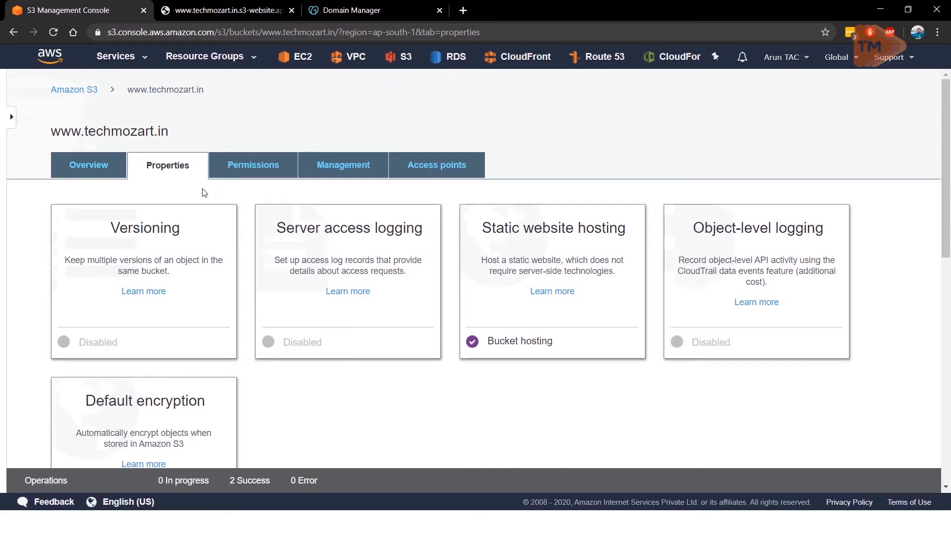
click(264, 171)
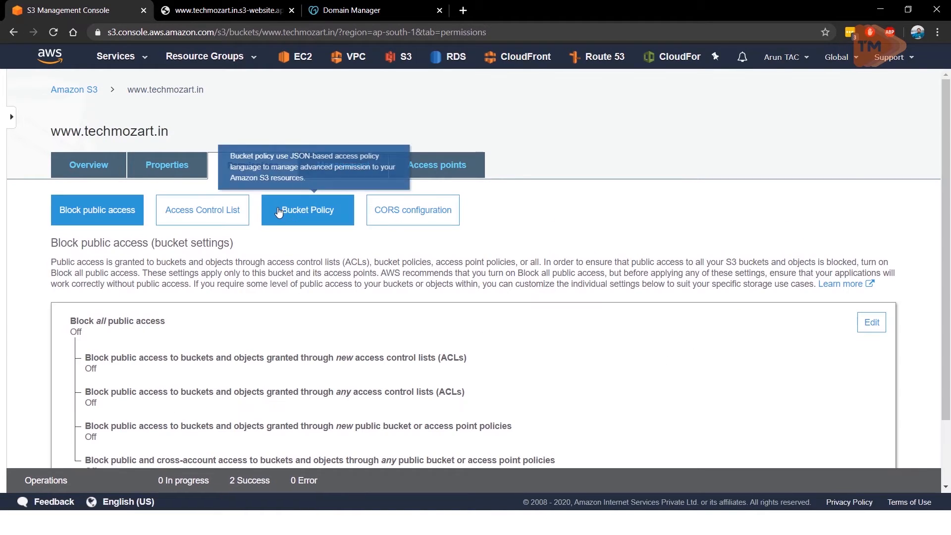
click(279, 212)
click(127, 281)
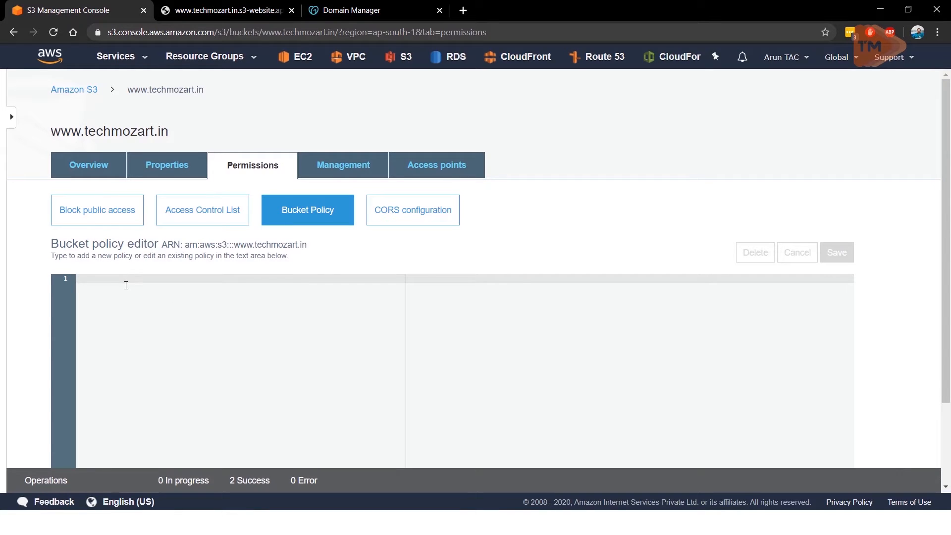
Step: Switch to the Resources folder, open the AWS s3 static website policy file in Notepad++ and copy its full contents
key(alt+Tab)
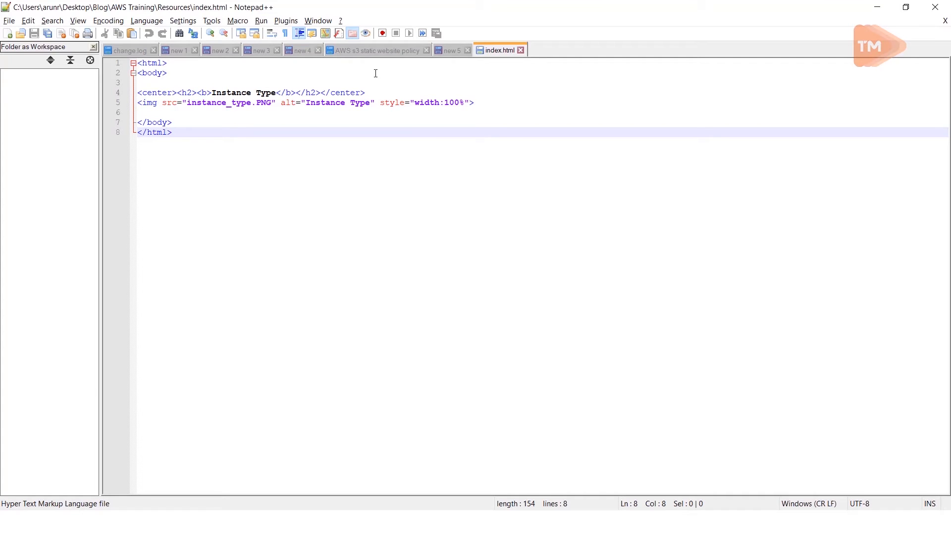
key(alt+Tab)
key(alt+Tab)
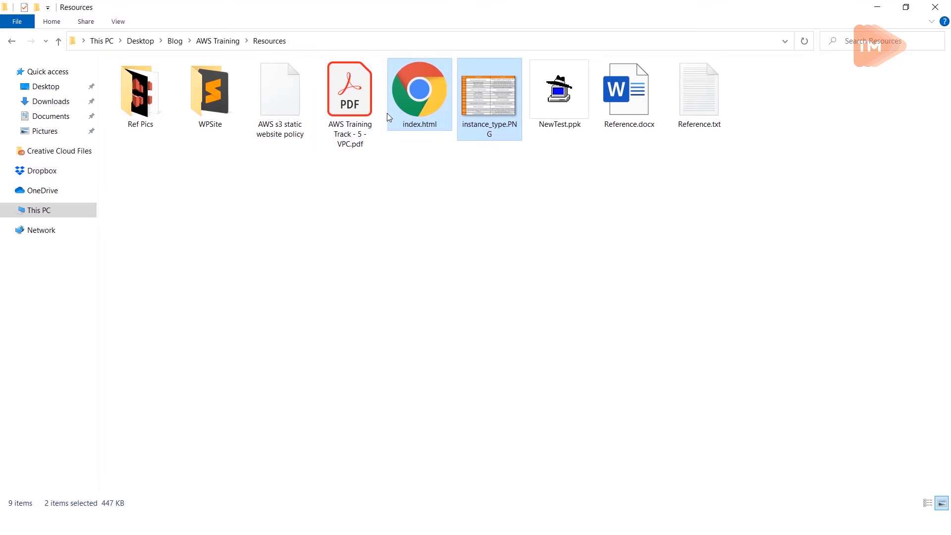
right_click(282, 106)
click(270, 99)
right_click(269, 99)
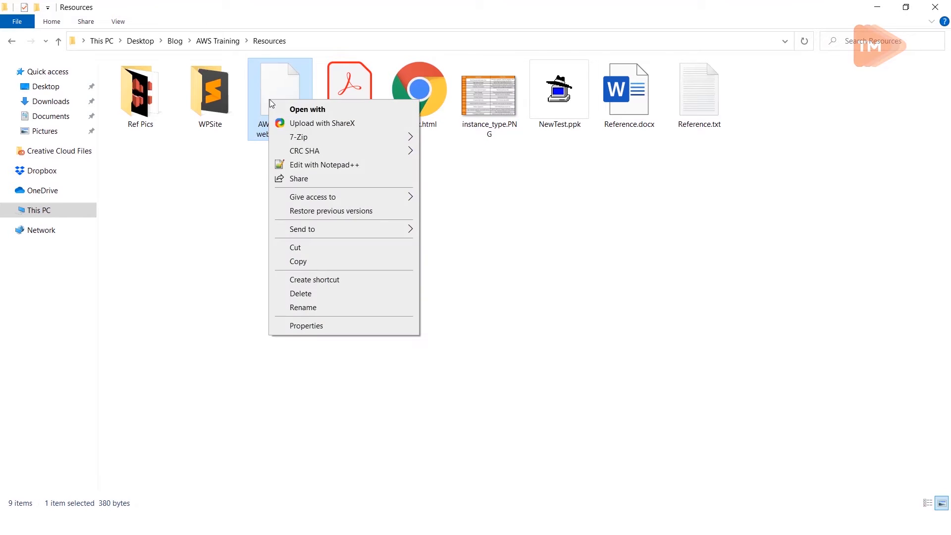
click(302, 165)
click(198, 214)
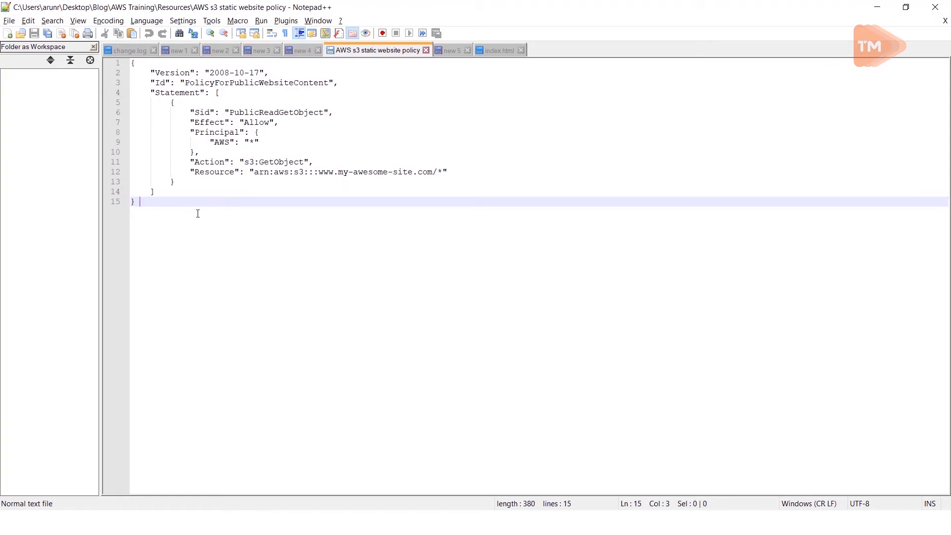
key(ctrl+a)
key(ctrl+c)
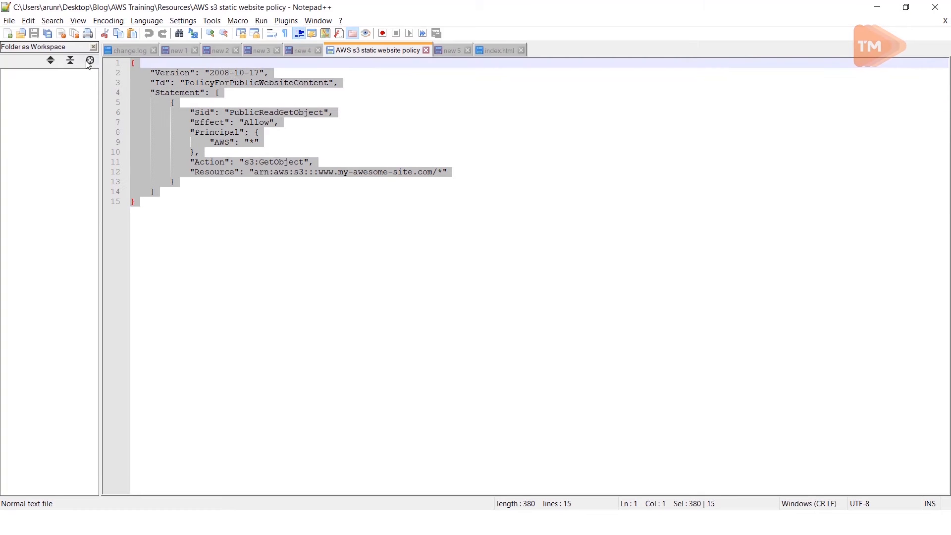
Step: Switch back to the S3 console in Chrome and paste the copied policy into the bucket policy editor
key(alt+Tab)
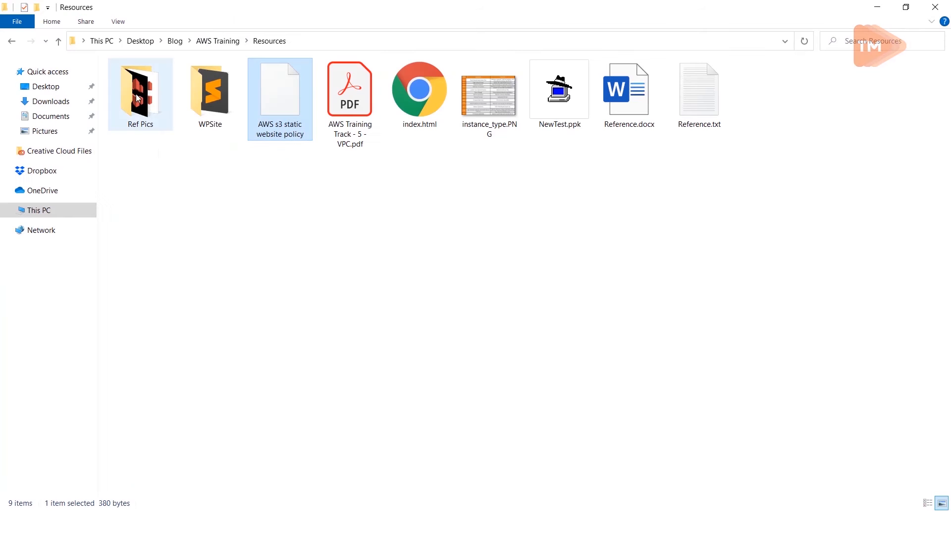
key(alt+Tab)
key(alt+Tab)
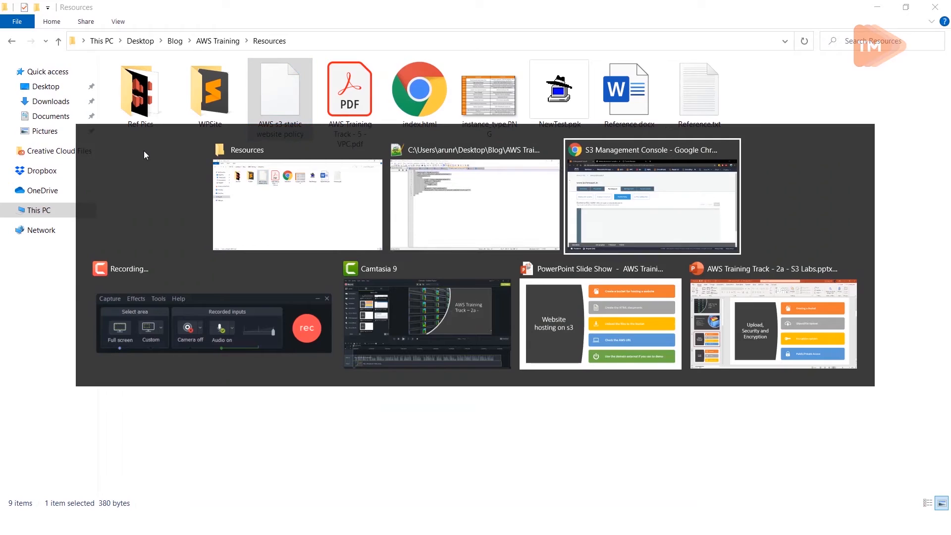
key(ctrl+v)
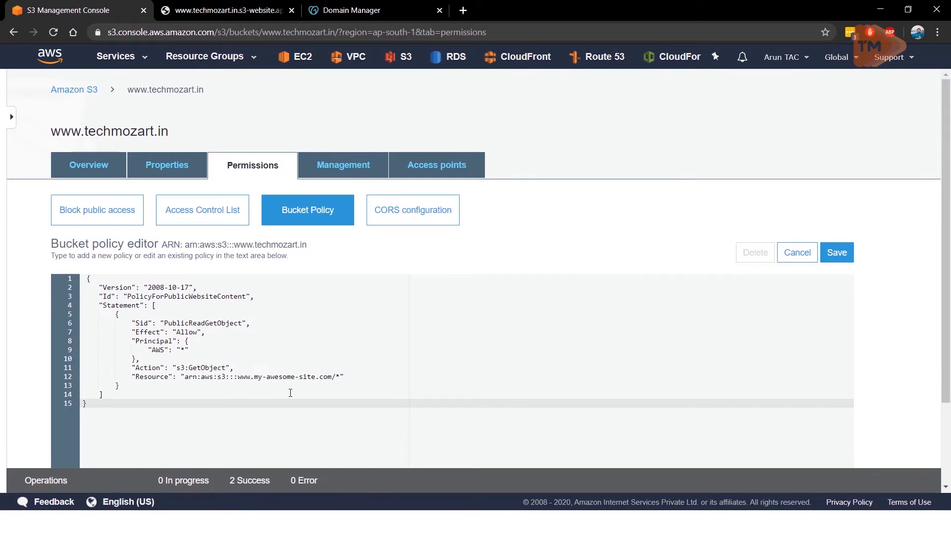
drag(312, 248, 187, 248)
double_click(183, 247)
key(ctrl+c)
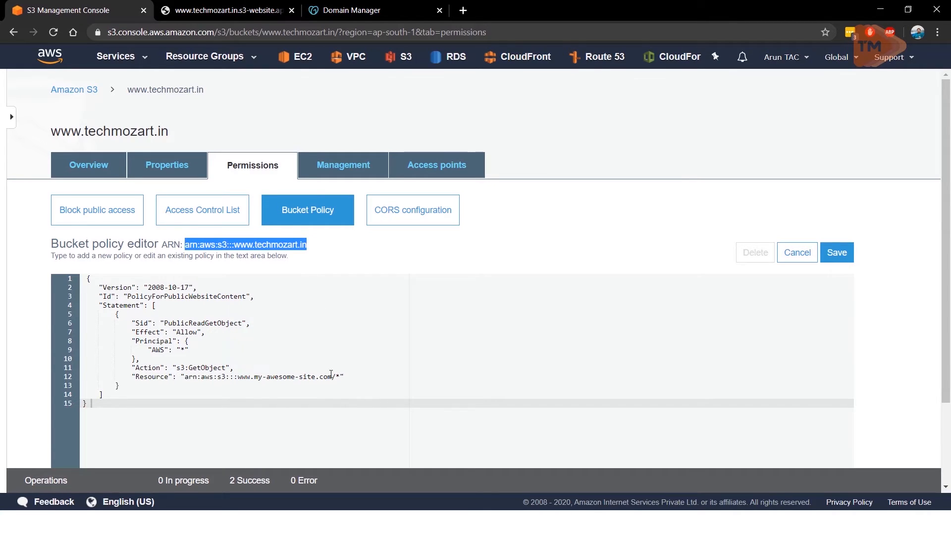
drag(332, 377, 187, 380)
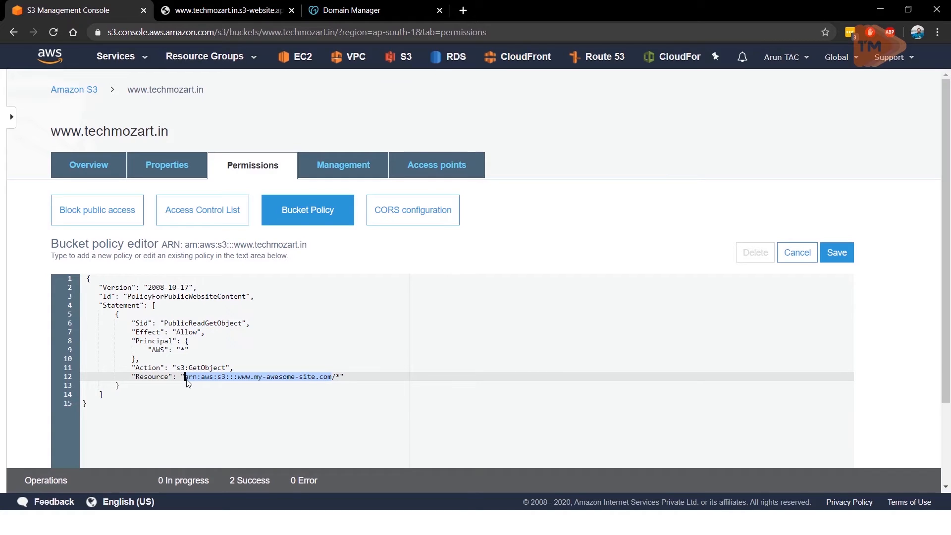
key(ctrl+v)
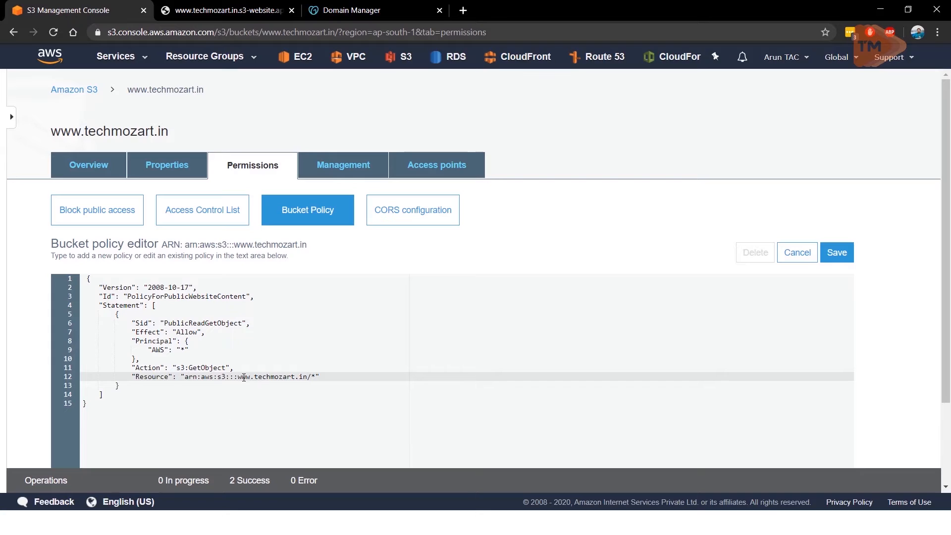
click(833, 250)
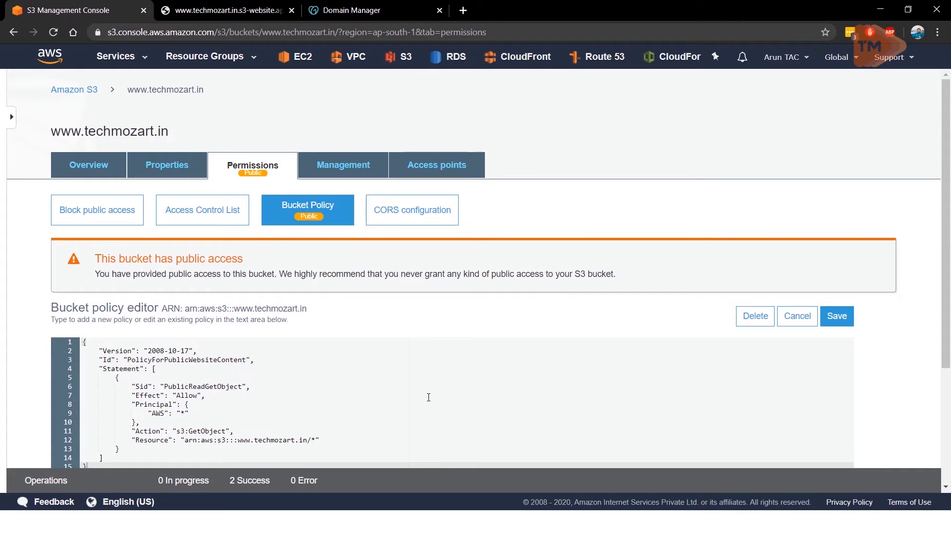
Step: Review the saved bucket policy, the bucket's properties and the hosted website page
scroll(429, 397, down, 3)
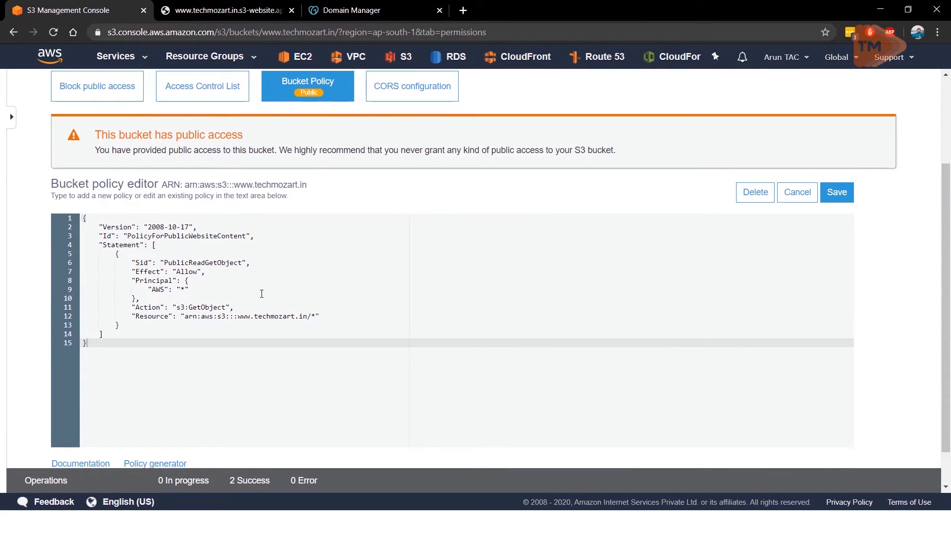
scroll(261, 293, down, 1)
scroll(259, 297, up, 3)
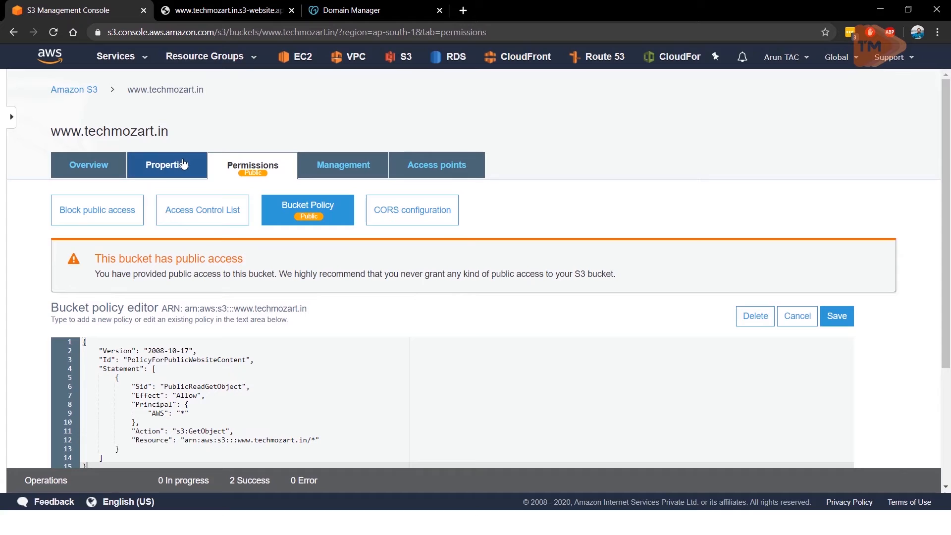
click(164, 176)
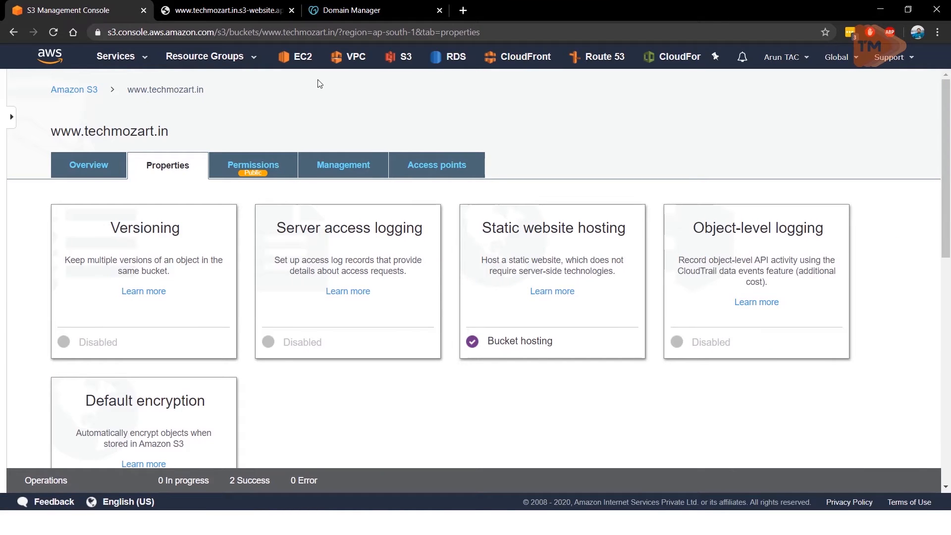
click(215, 16)
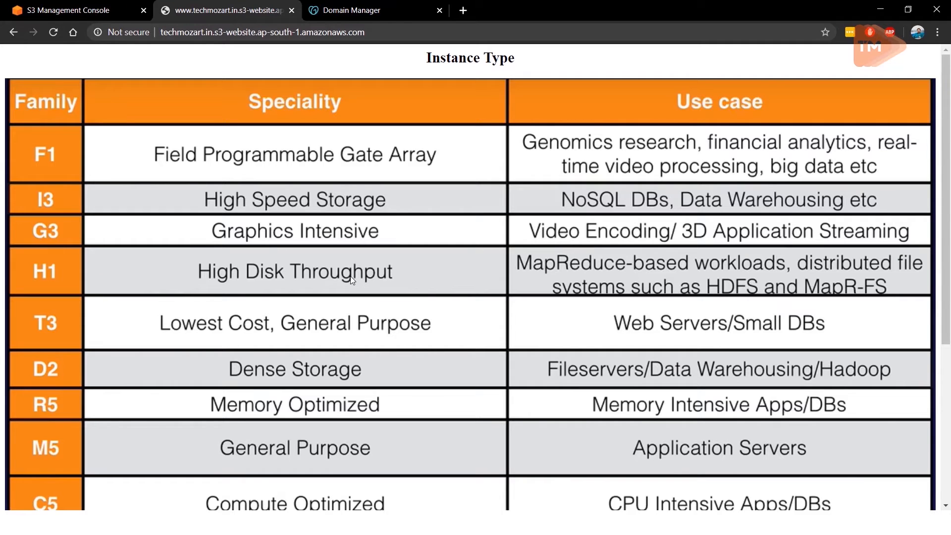
Step: Return to the S3 console and open the Route 53 console in a new browser tab
click(54, 11)
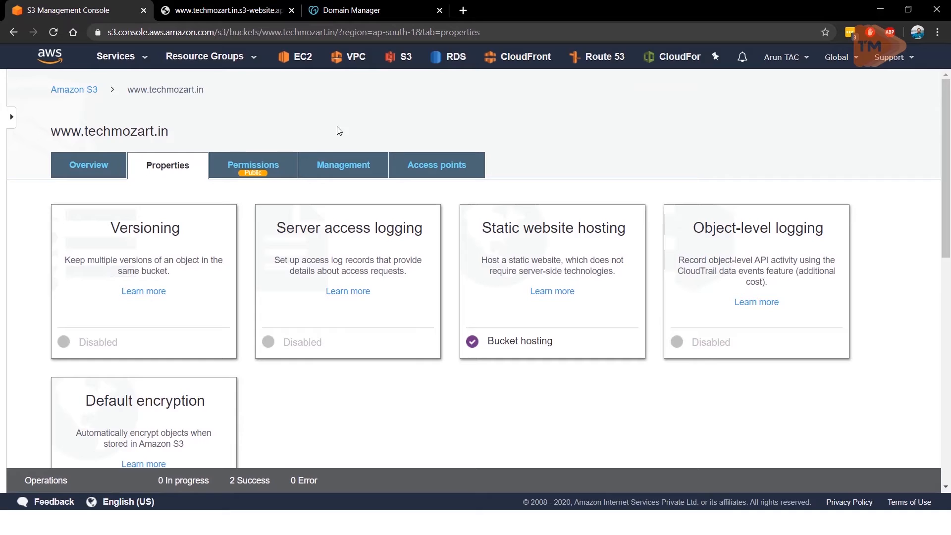
middle_click(587, 69)
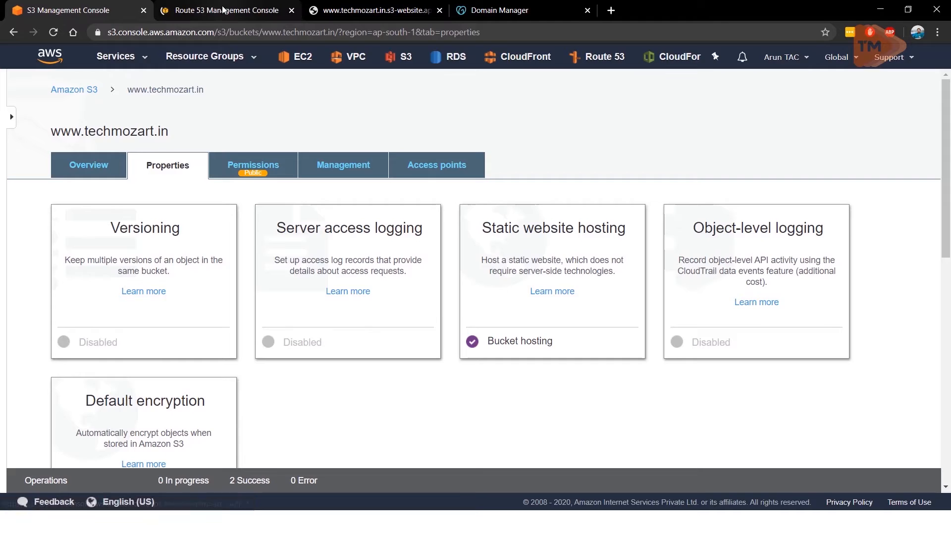
Step: Switch to the Route 53 console and start DNS management to reach the hosted zones page
click(227, 10)
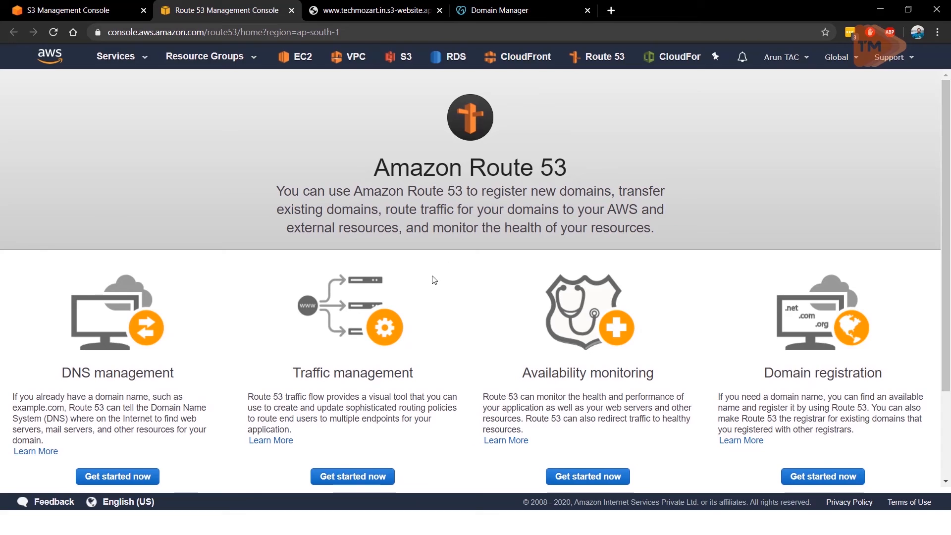
scroll(619, 239, down, 1)
scroll(619, 238, down, 1)
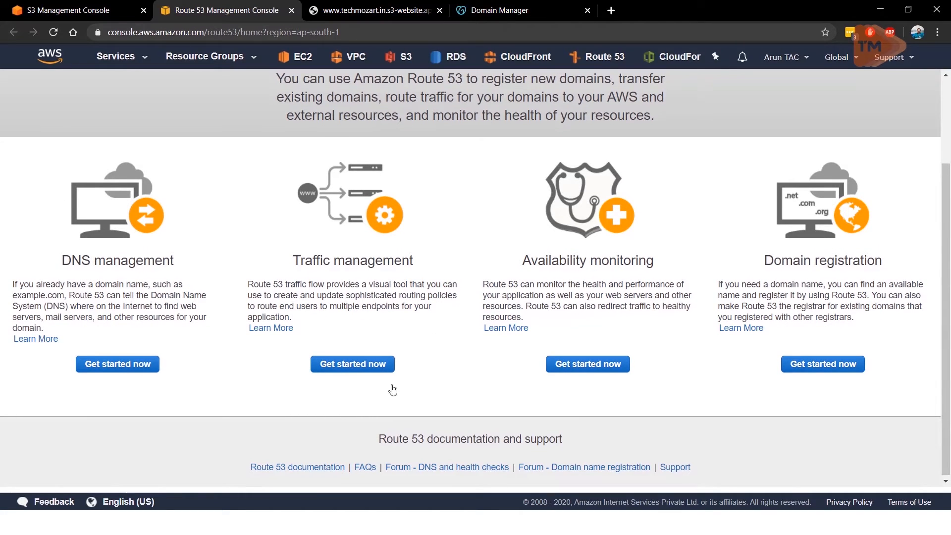
scroll(394, 389, up, 3)
scroll(346, 393, down, 3)
click(107, 368)
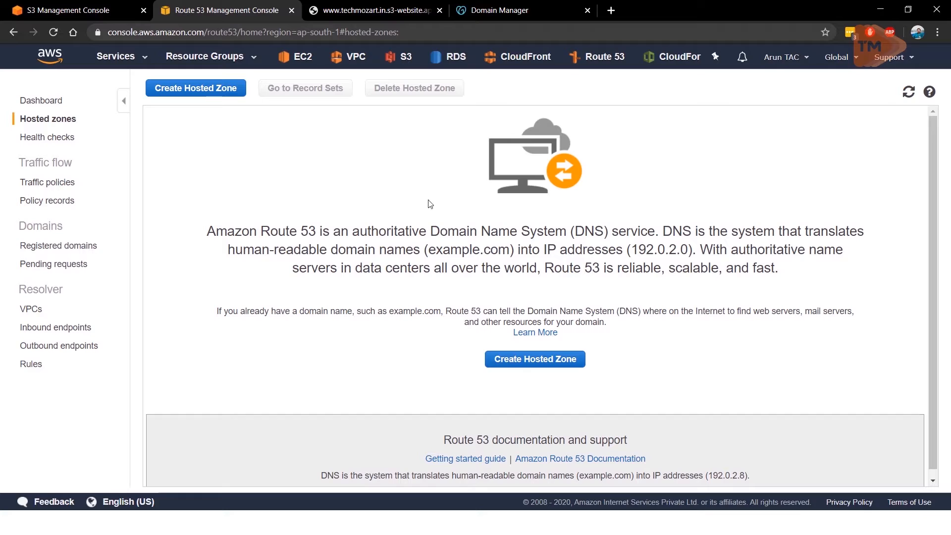
Step: Create a public hosted zone for the domain techmozart.in
click(208, 91)
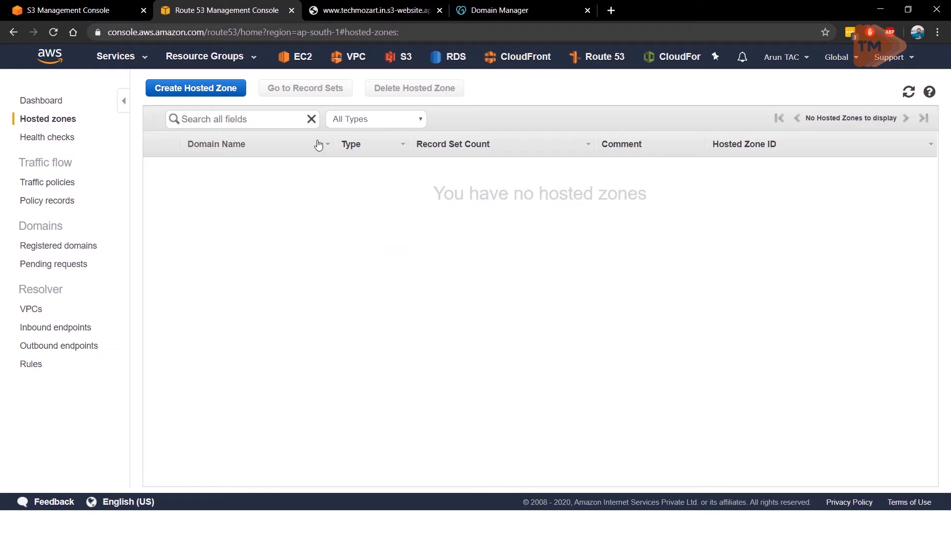
click(209, 87)
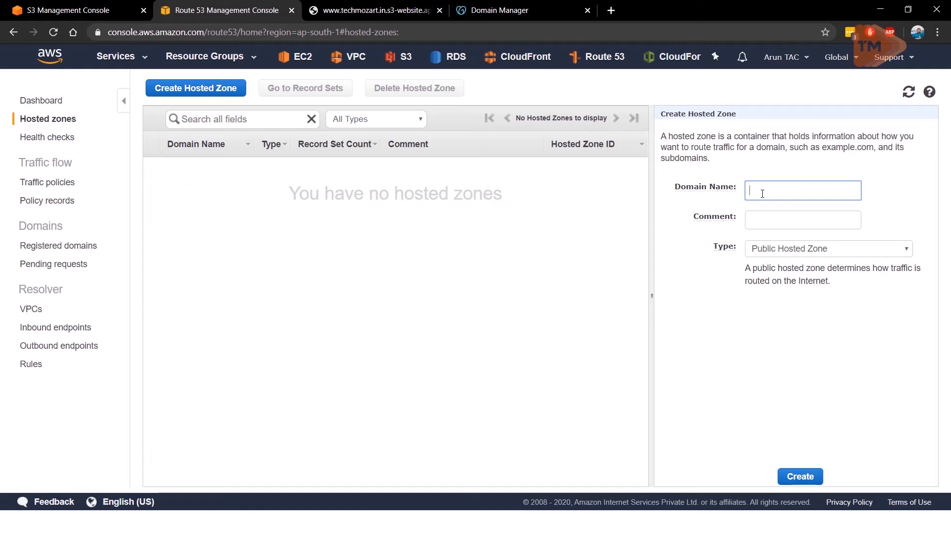
text(techmozart.in)
click(796, 476)
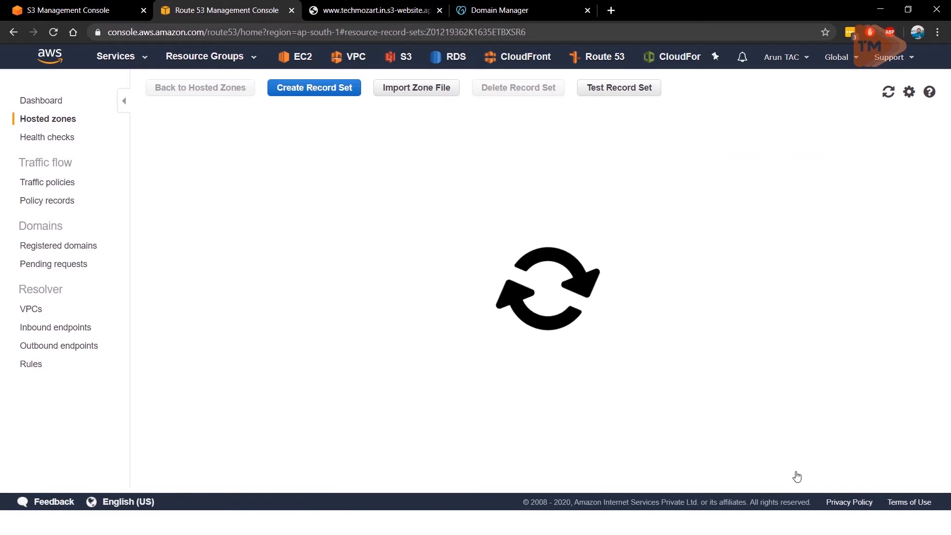
drag(516, 480, 275, 451)
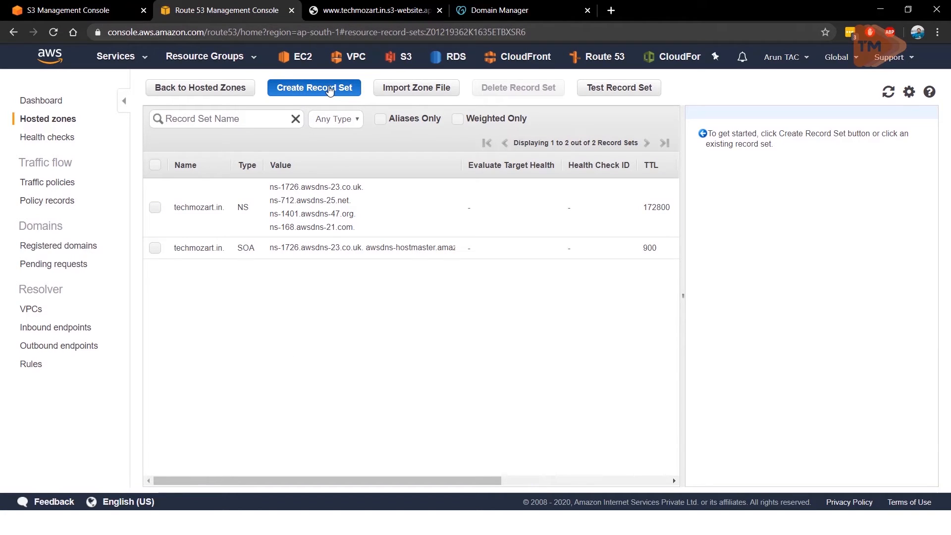
click(330, 93)
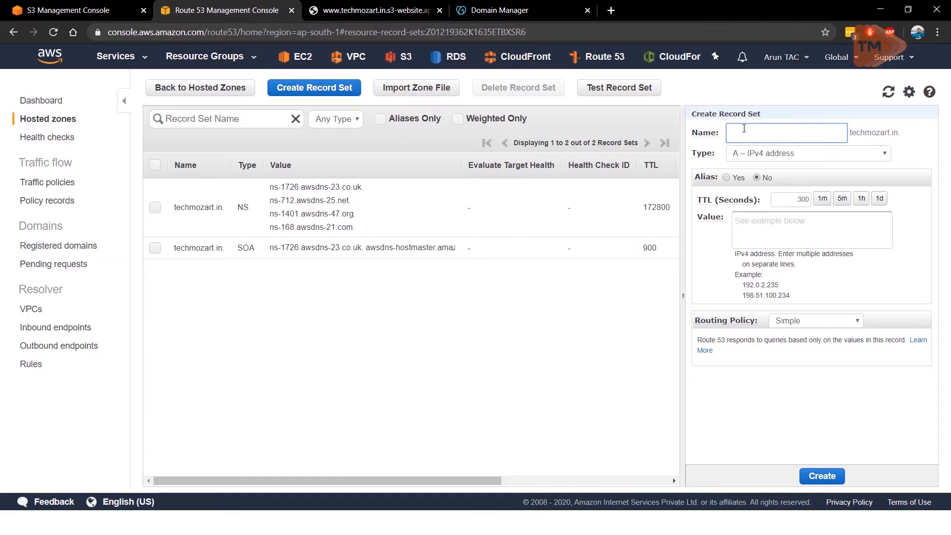
text(www)
click(726, 178)
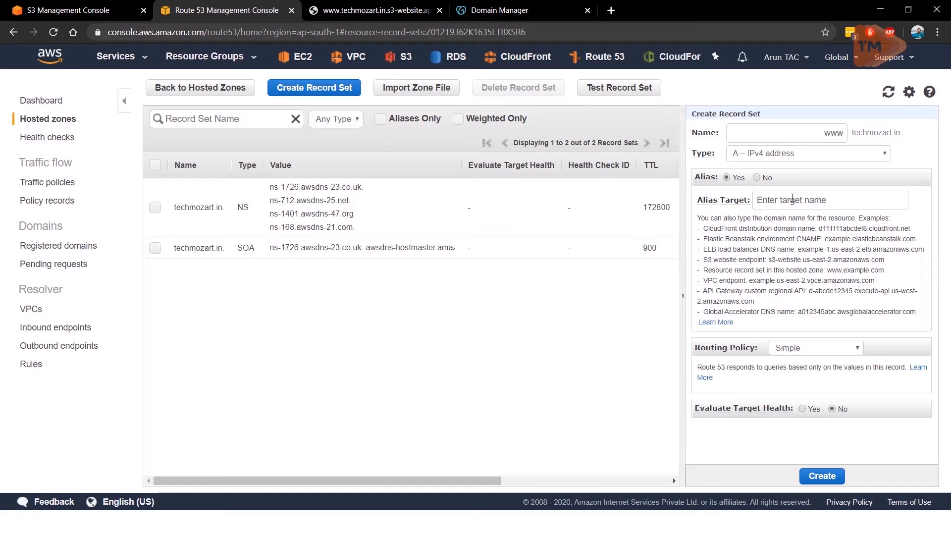
click(793, 200)
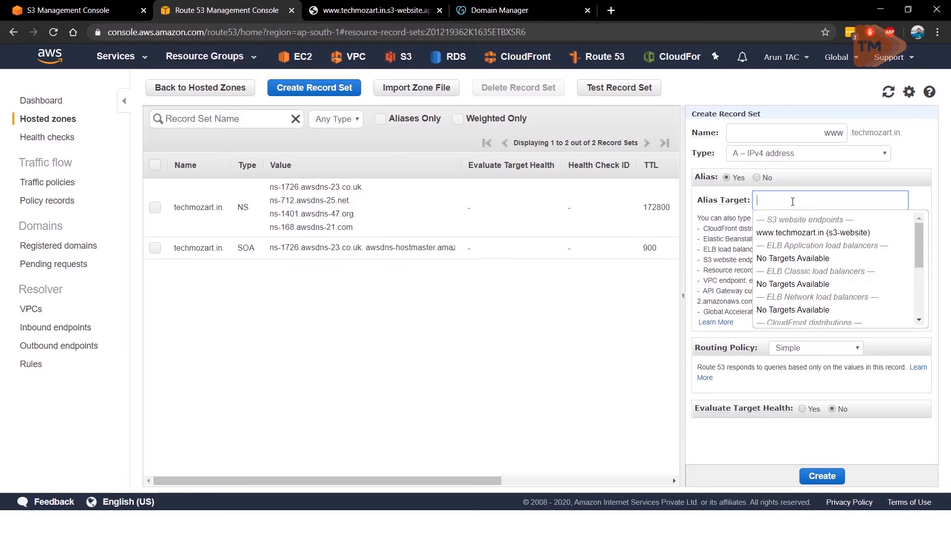
click(791, 235)
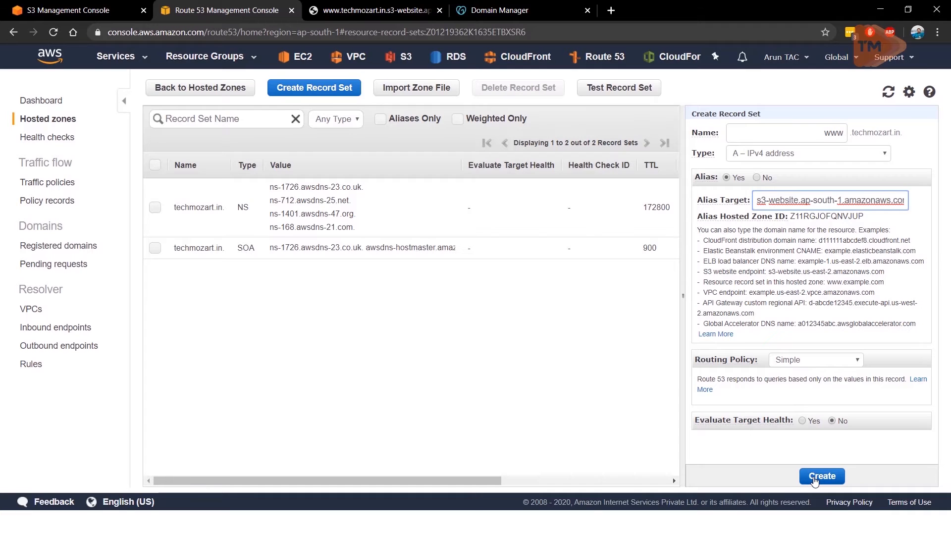
click(814, 480)
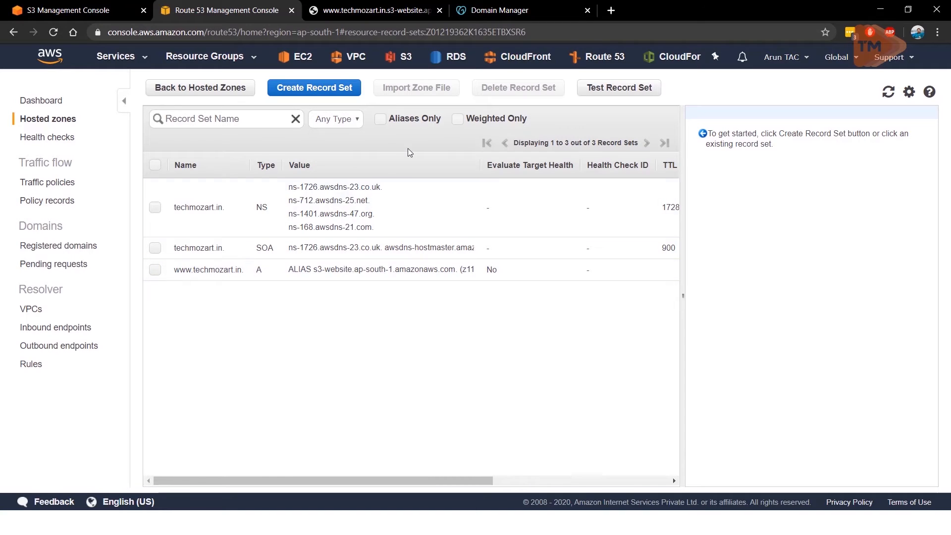
Step: Copy the first name server from the techmozart.in NS record and open the domain's nameserver settings for editing in GoDaddy
click(154, 207)
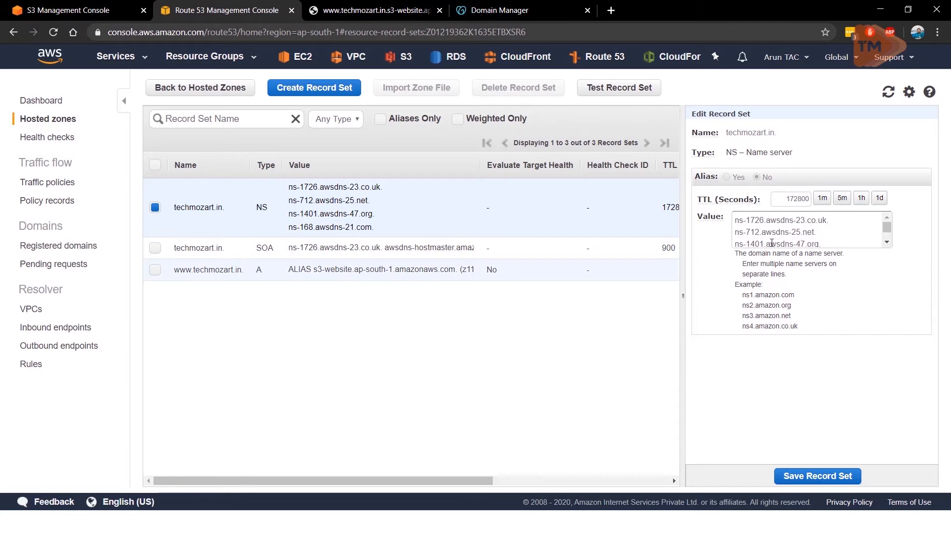
drag(834, 223, 693, 212)
key(ctrl+c)
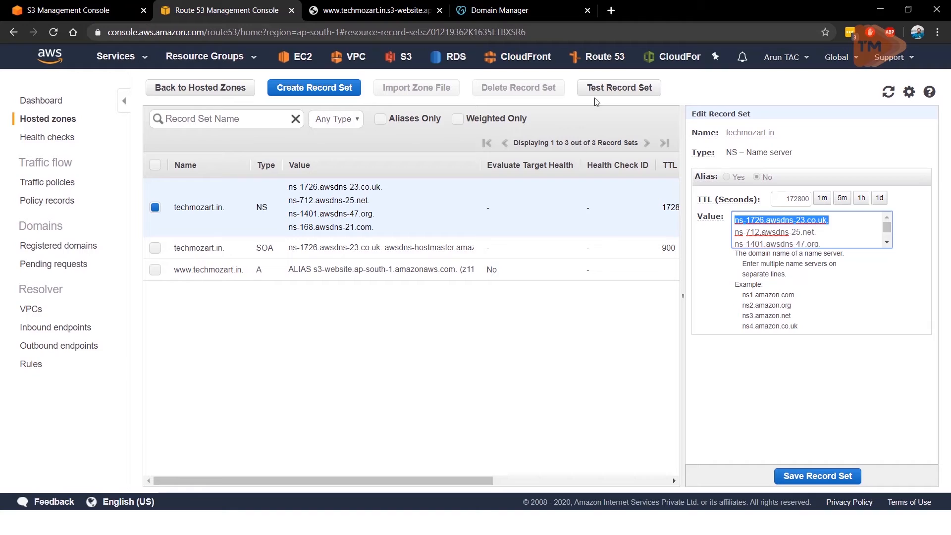
click(509, 10)
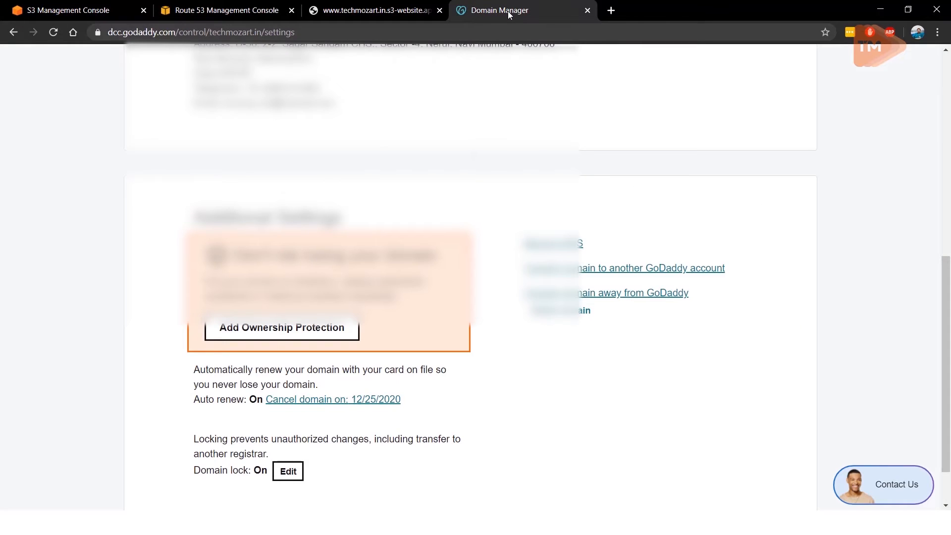
scroll(472, 155, down, 3)
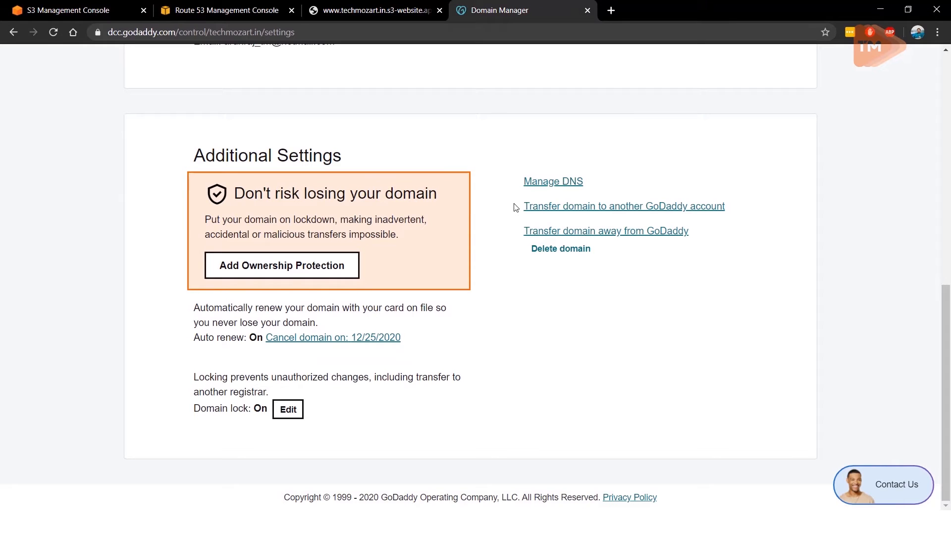
click(543, 185)
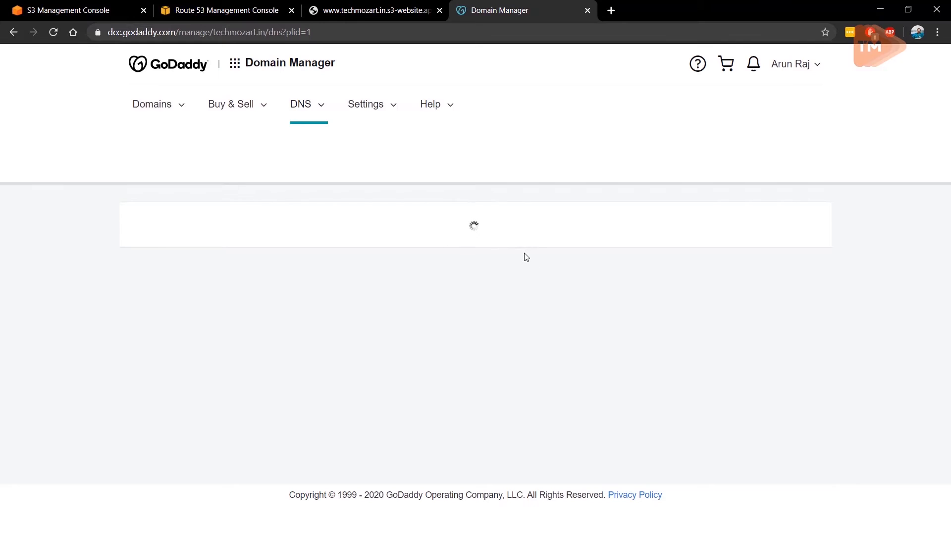
scroll(528, 256, down, 3)
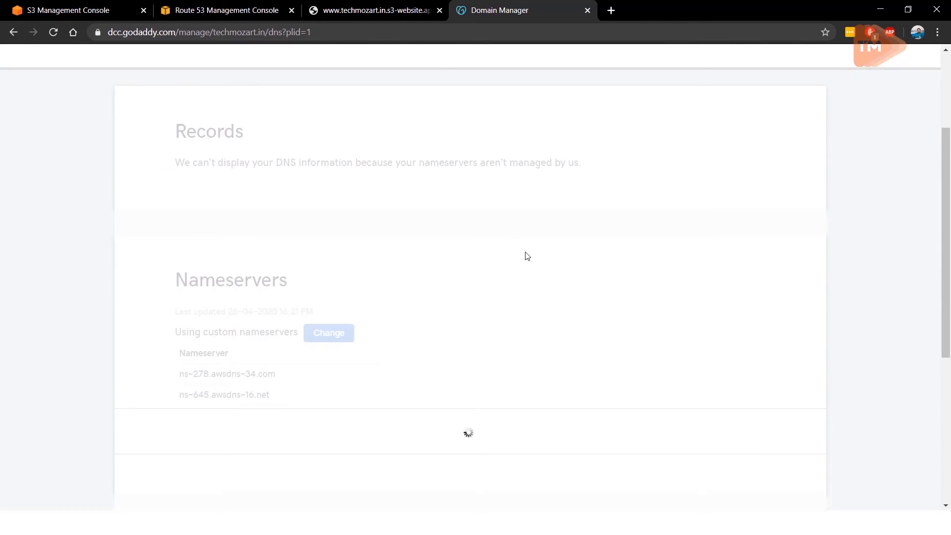
scroll(527, 256, down, 3)
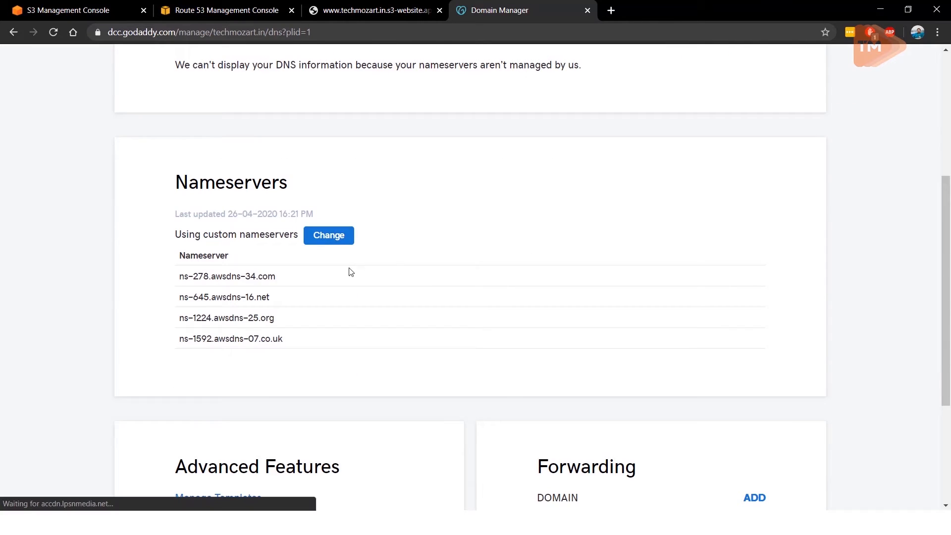
click(332, 237)
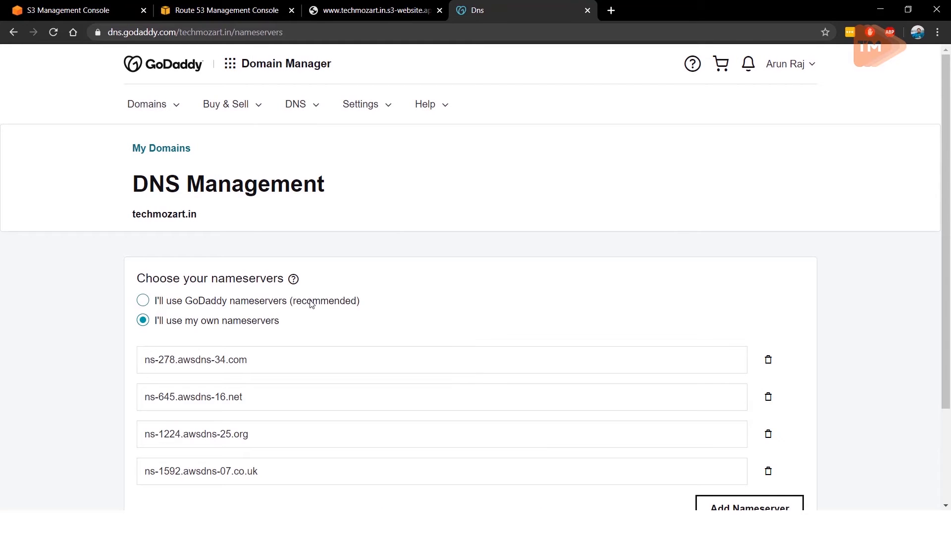
Step: Replace the first custom nameserver with the copied ns-1726.awsdns-23.co.uk, removing its trailing period
scroll(311, 304, down, 3)
click(265, 243)
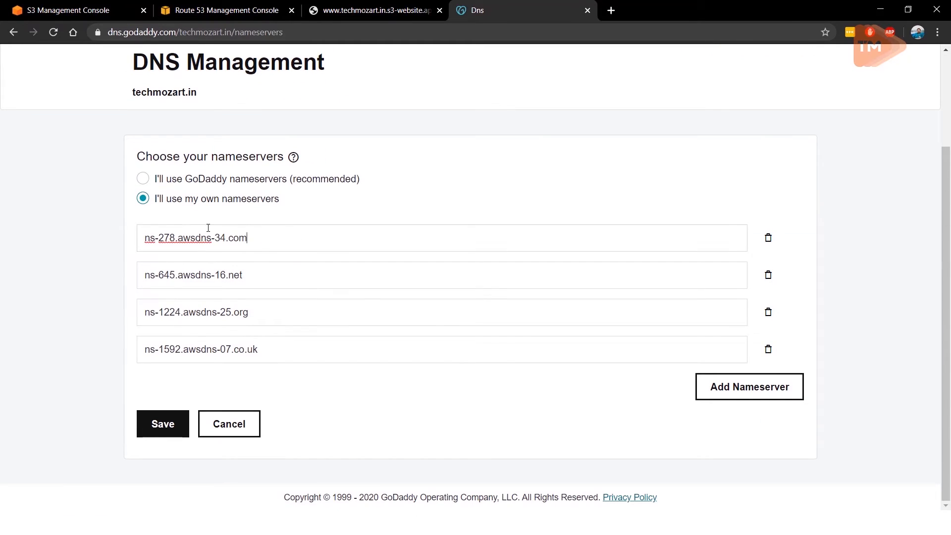
key(ctrl+a)
key(ctrl+v)
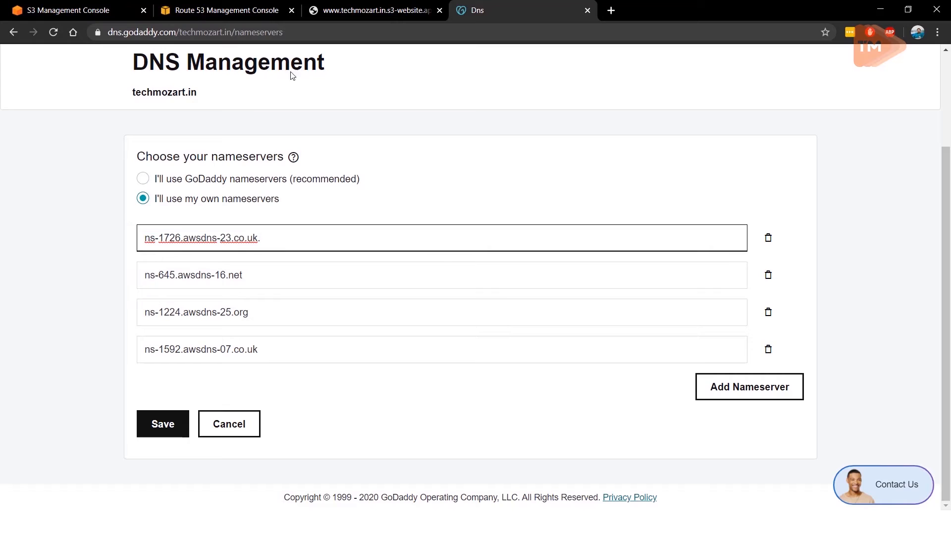
key(BackSpace)
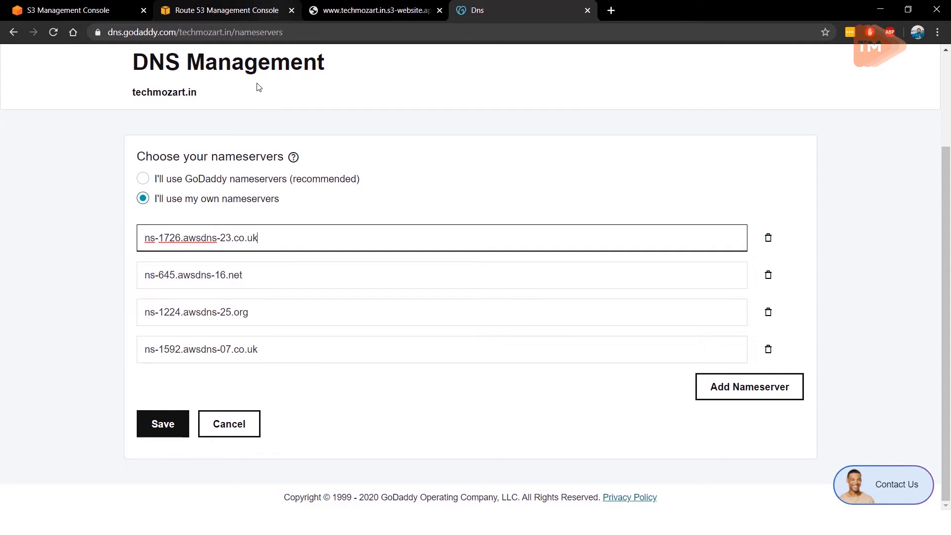
Step: Copy the second name server from the Route 53 NS record and set GoDaddy's second nameserver to ns-712.awsdns-25.net
click(241, 9)
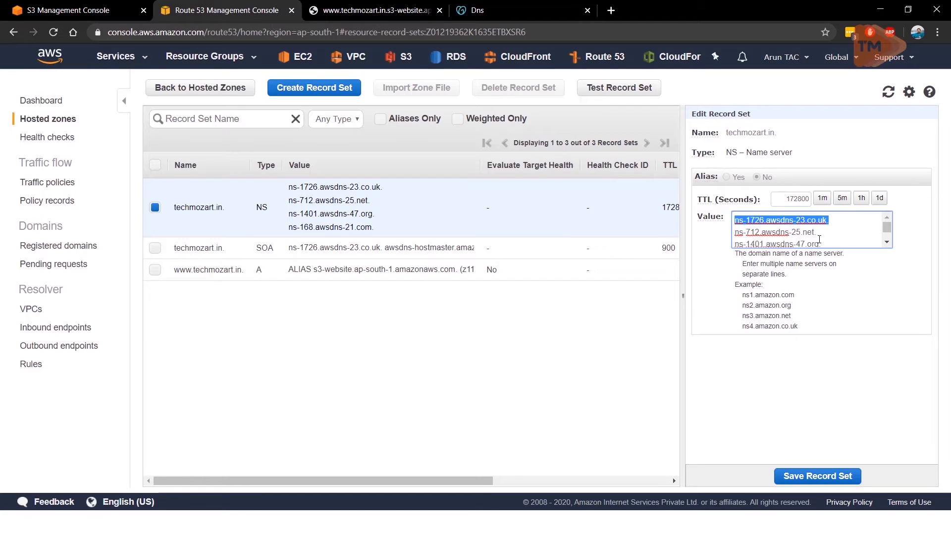
drag(823, 236, 706, 239)
key(ctrl+c)
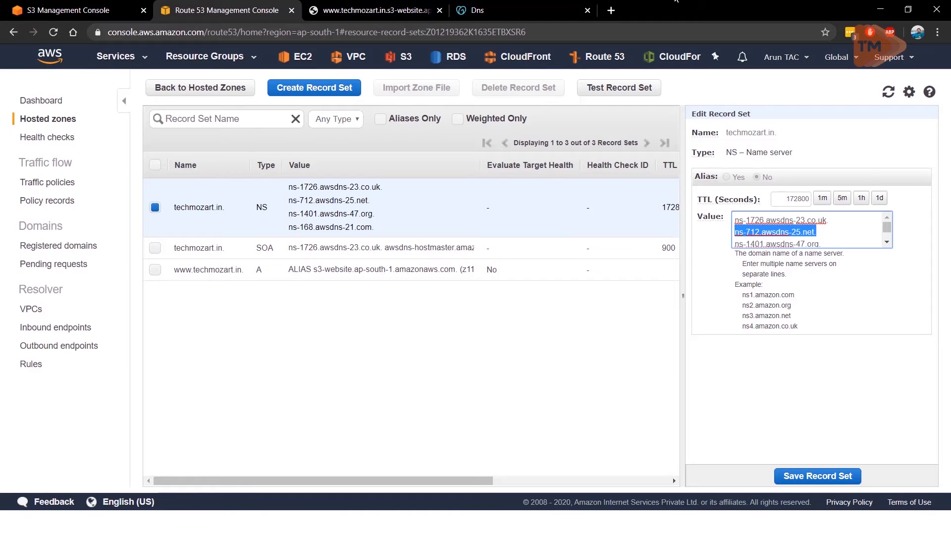
click(499, 23)
drag(248, 276, 111, 266)
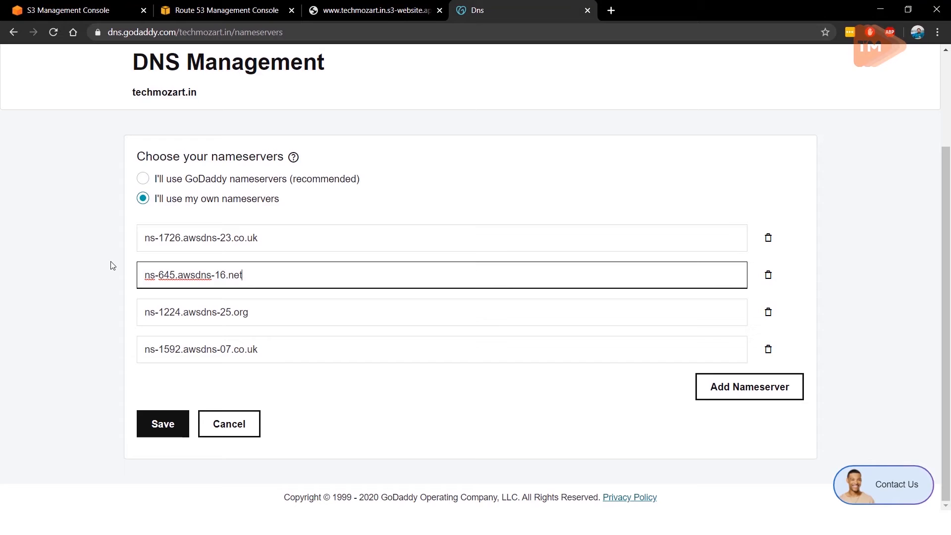
key(ctrl+v)
Step: Copy the third name server from the Route 53 NS record and set GoDaddy's third nameserver to ns-1401.awsdns-47.org
click(274, 7)
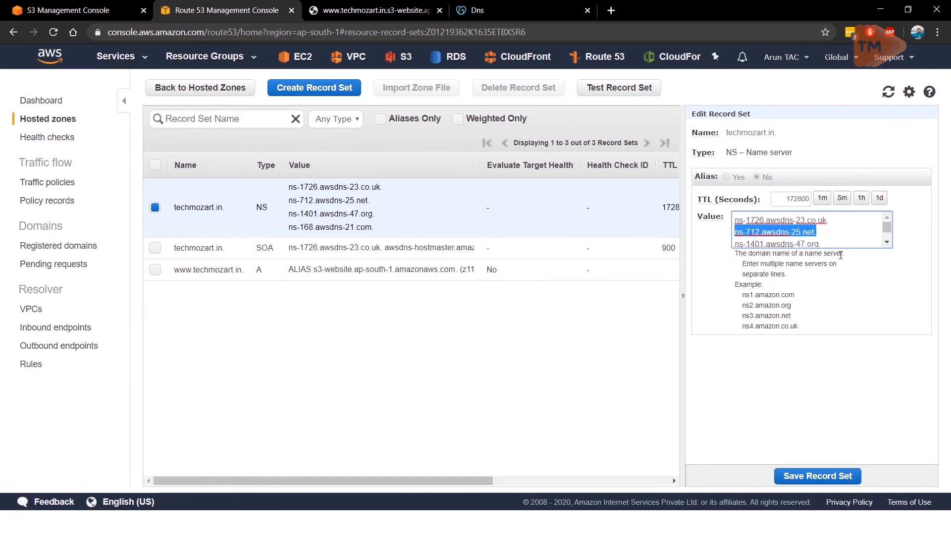
click(828, 244)
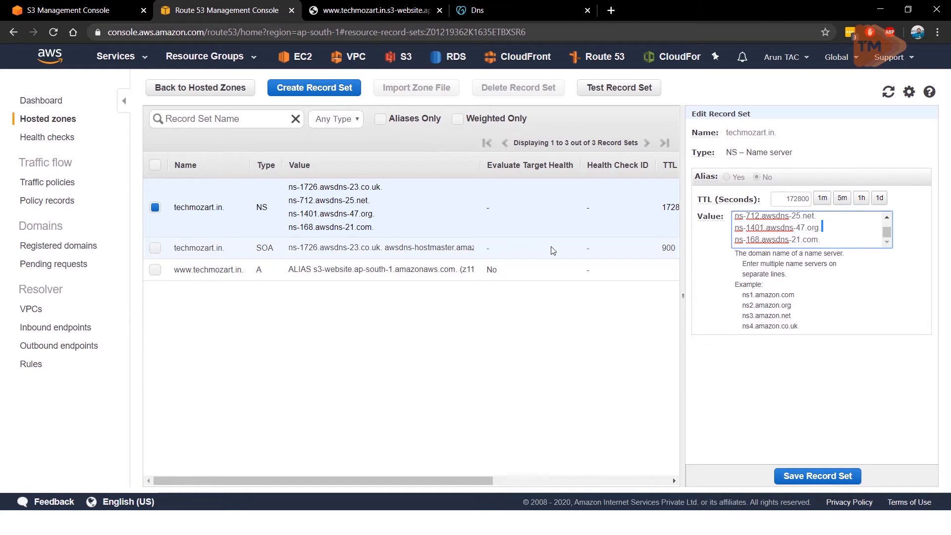
drag(735, 229, 820, 229)
key(ctrl+c)
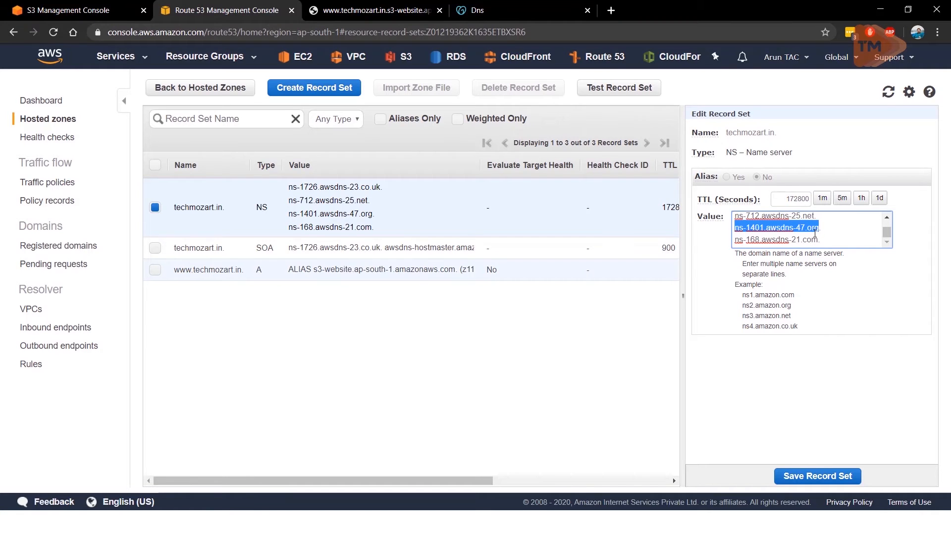
click(400, 13)
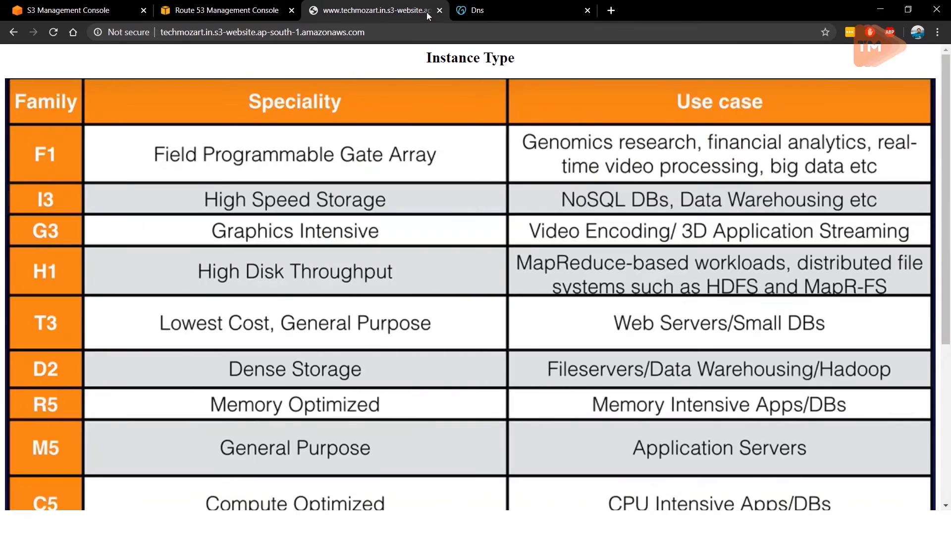
click(478, 11)
drag(267, 320, 99, 316)
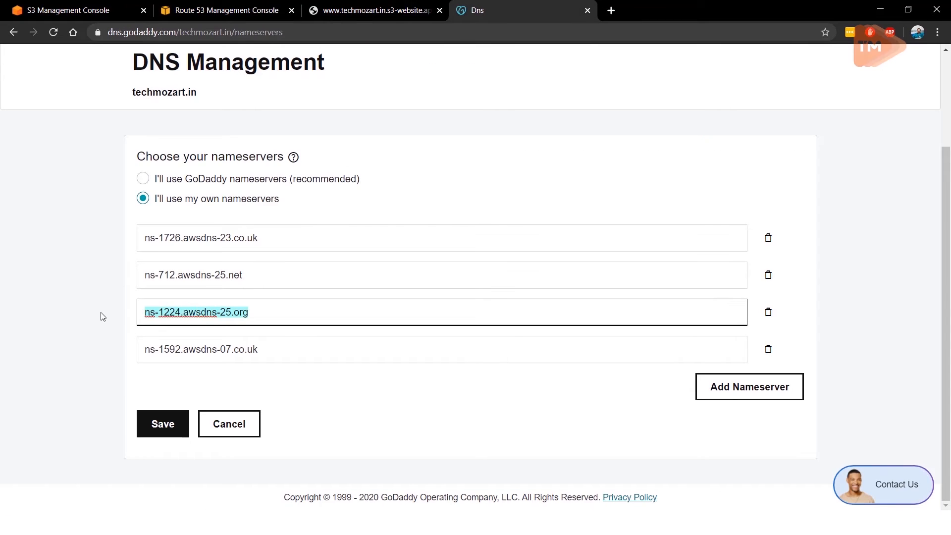
key(ctrl+v)
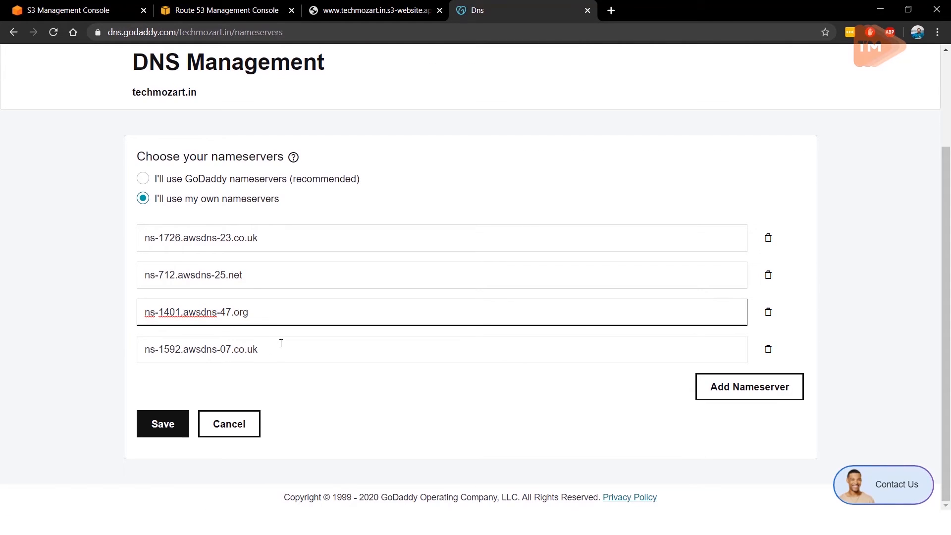
Step: Copy the fourth name server from the Route 53 NS record, set GoDaddy's fourth nameserver to ns-168.awsdns-21.com, and save the nameservers
click(267, 10)
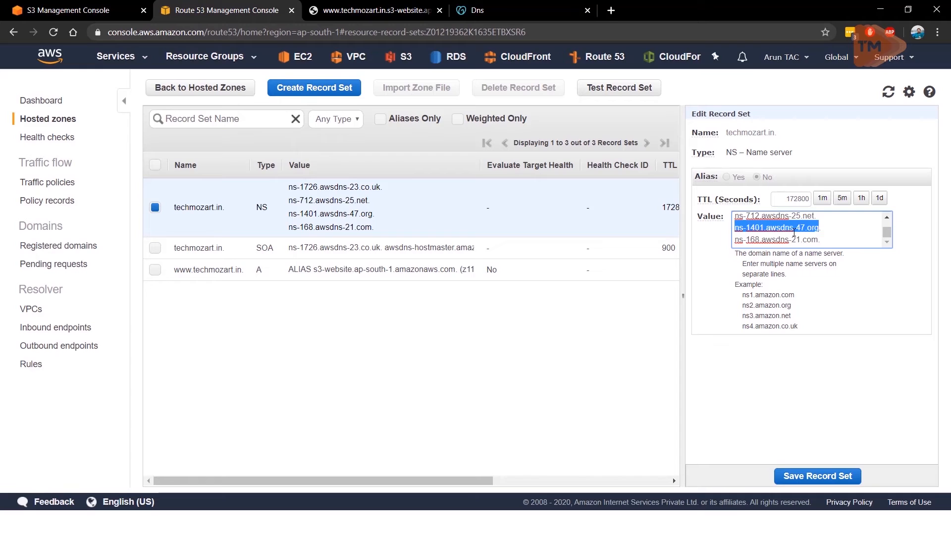
drag(817, 241, 734, 240)
key(ctrl+c)
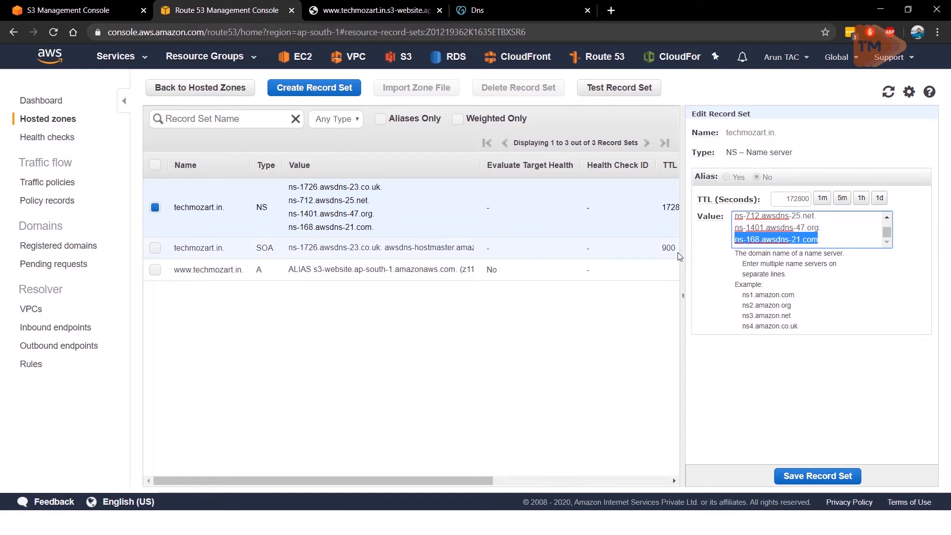
click(468, 10)
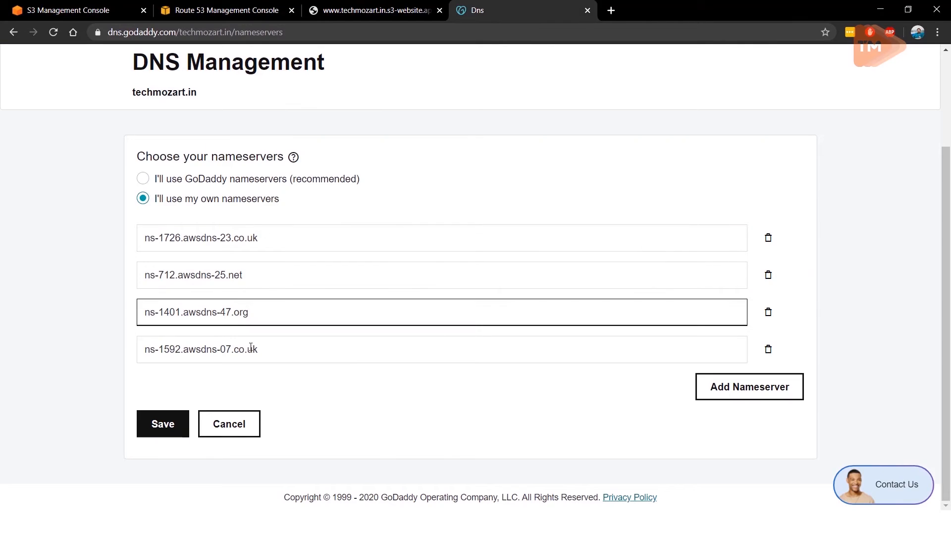
drag(259, 346, 77, 343)
key(ctrl+v)
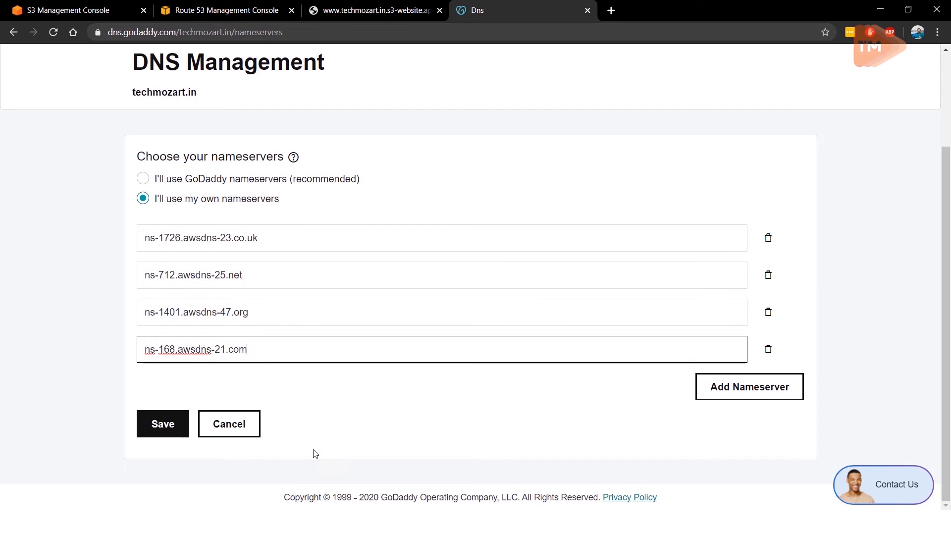
click(174, 434)
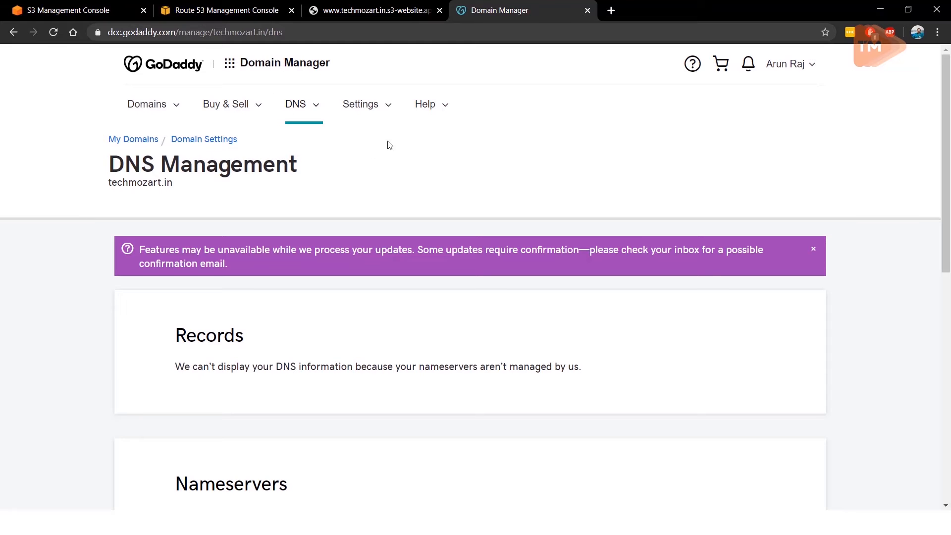
Step: Open techmozart.in in a new browser tab to test the domain
click(611, 10)
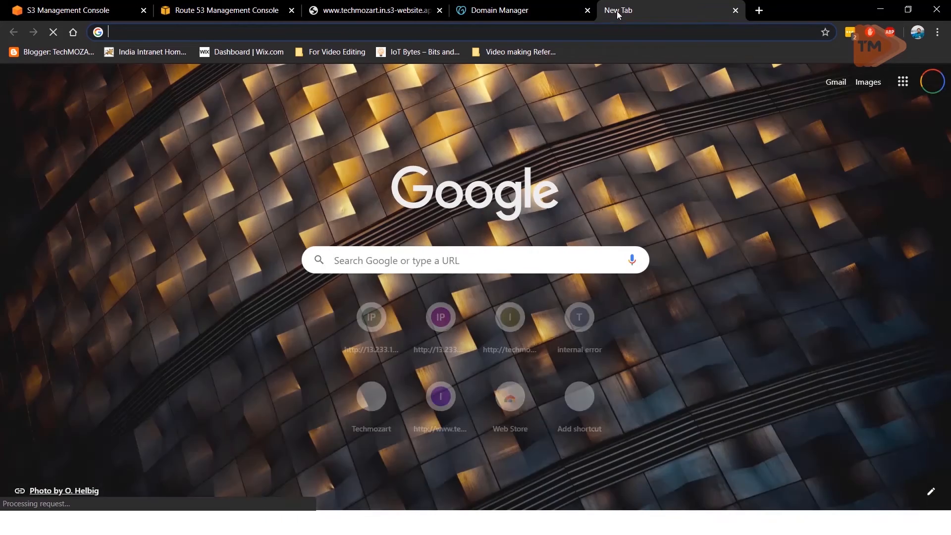
text(tech)
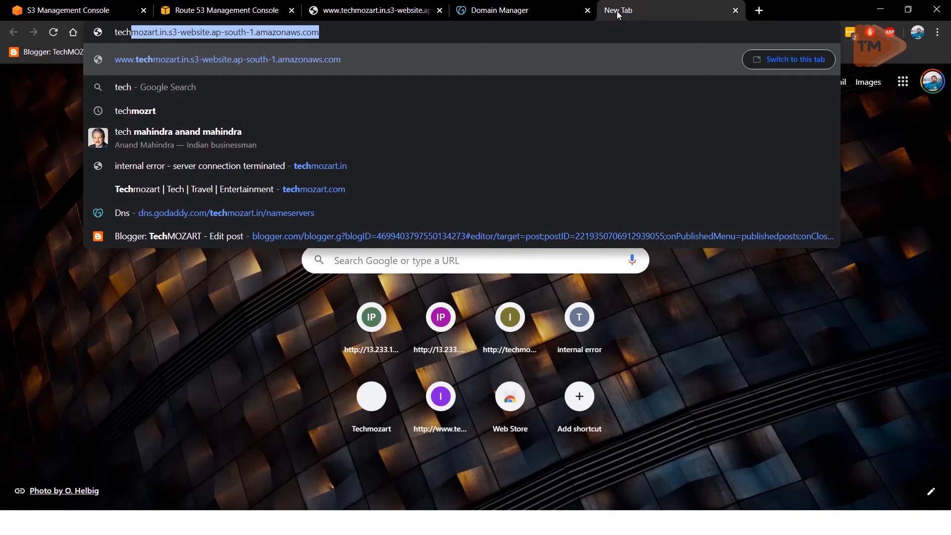
text(moza)
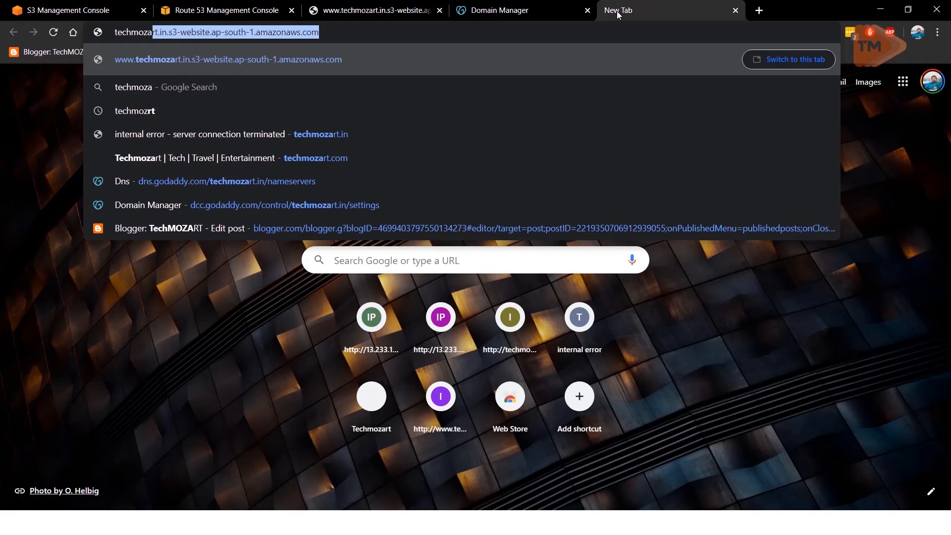
text(rt.in)
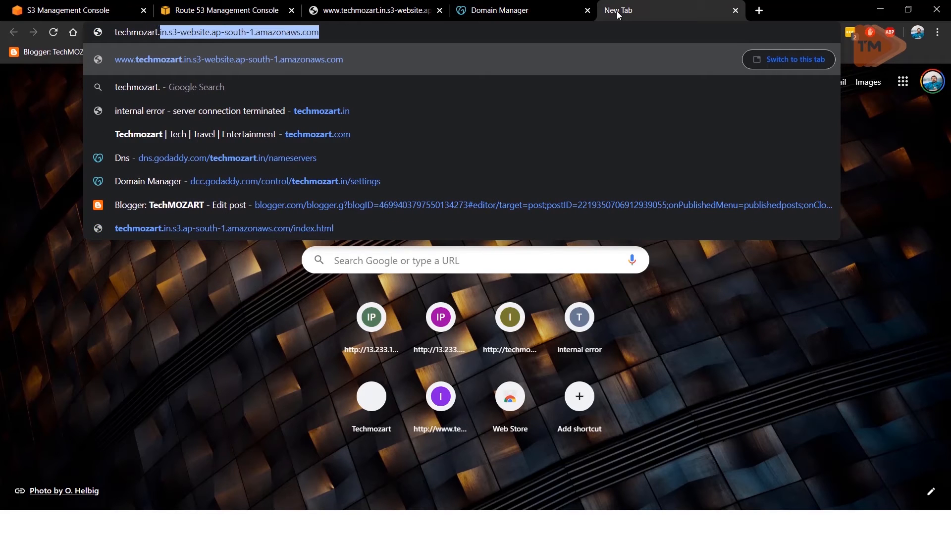
key(Return)
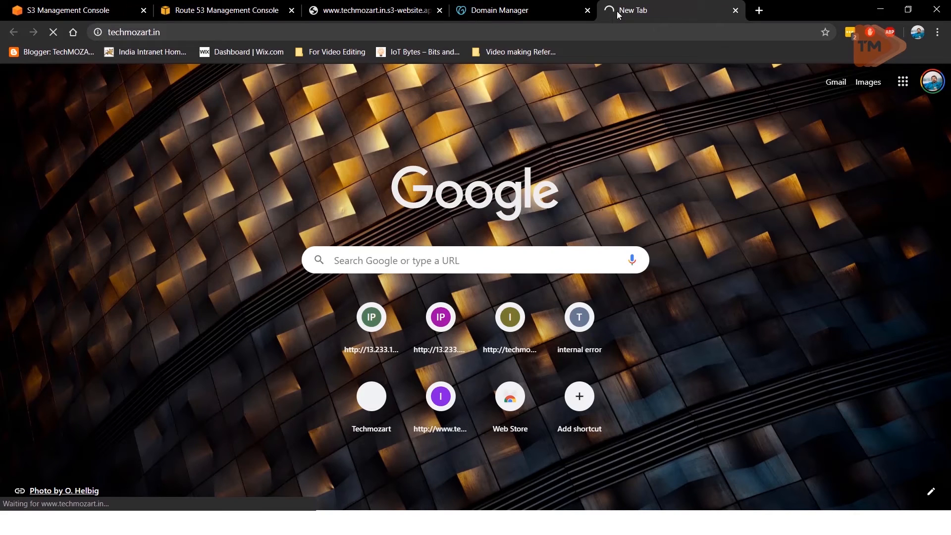
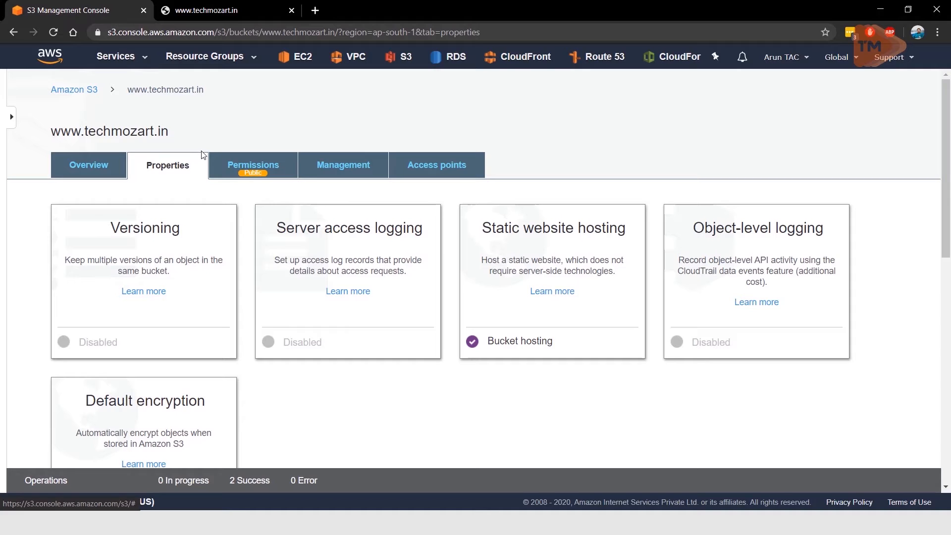
Step: Reload techmozart.in in its browser tab and look through the hosted Instance Type page
click(240, 17)
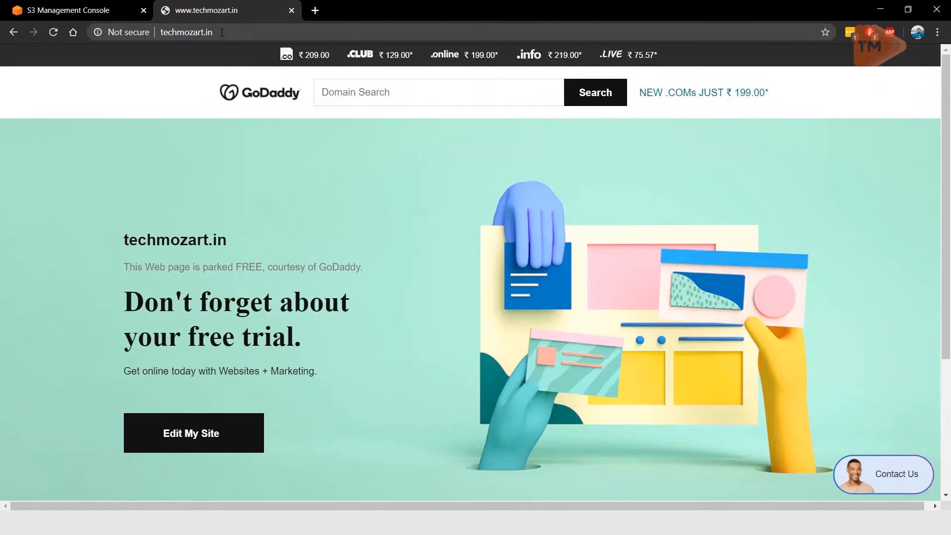
click(223, 33)
key(Return)
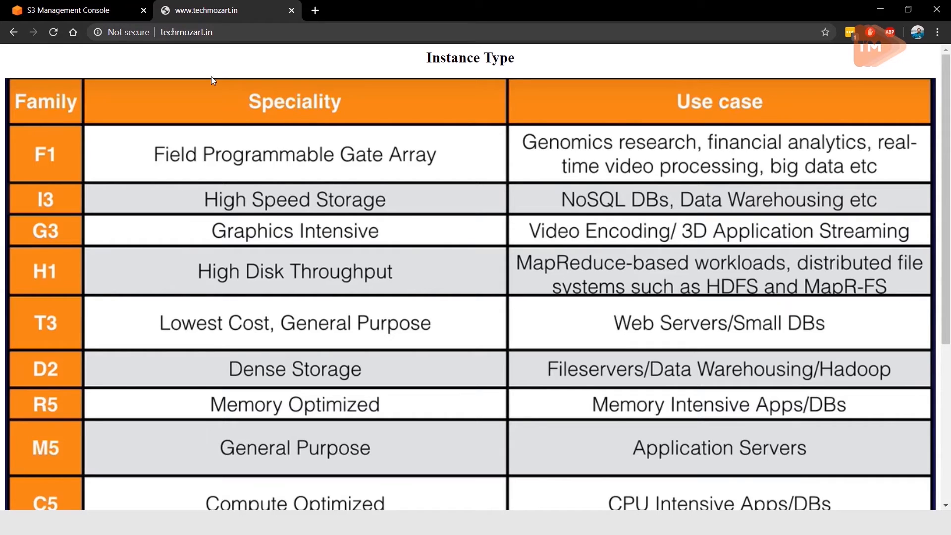
scroll(348, 82, down, 5)
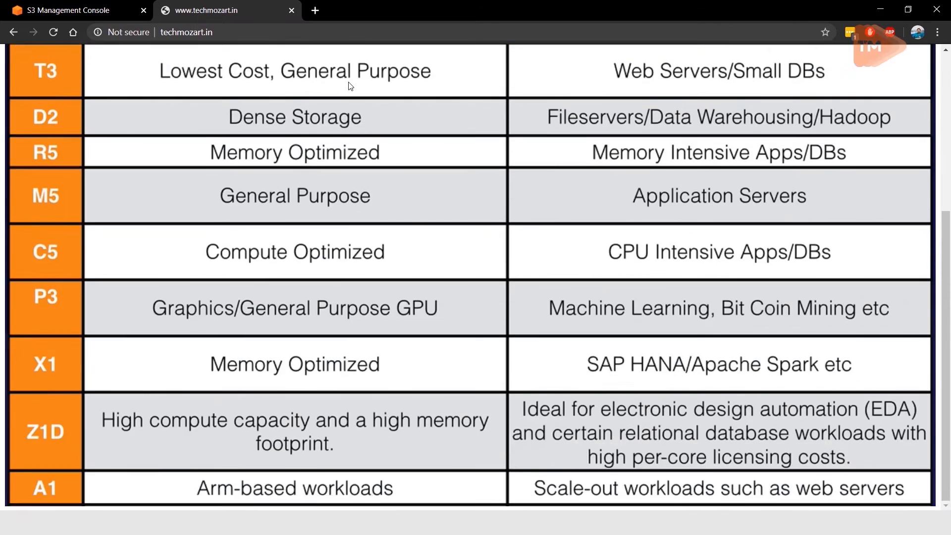
scroll(349, 82, up, 5)
scroll(349, 82, down, 5)
scroll(275, 99, up, 5)
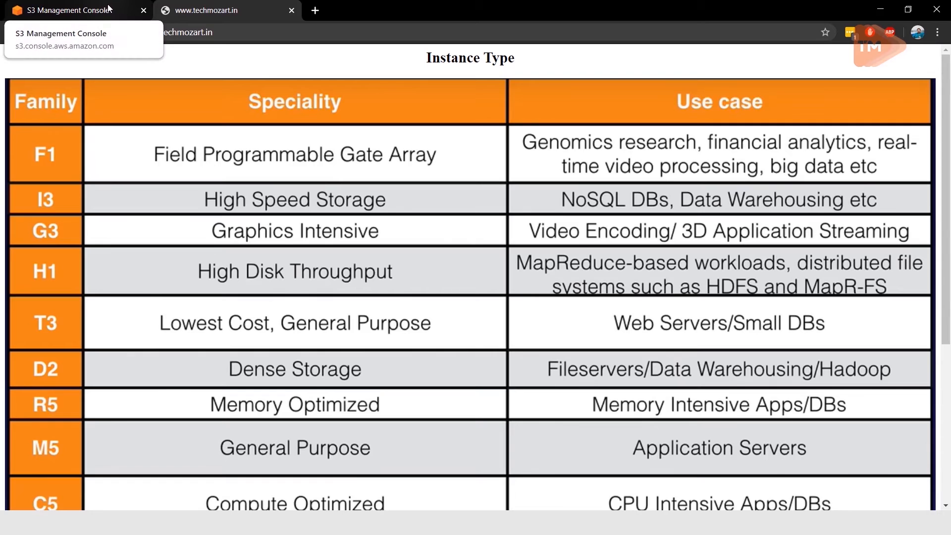
Step: Return to the AWS console, open AWS Organizations and create an organization with the full feature set
click(108, 7)
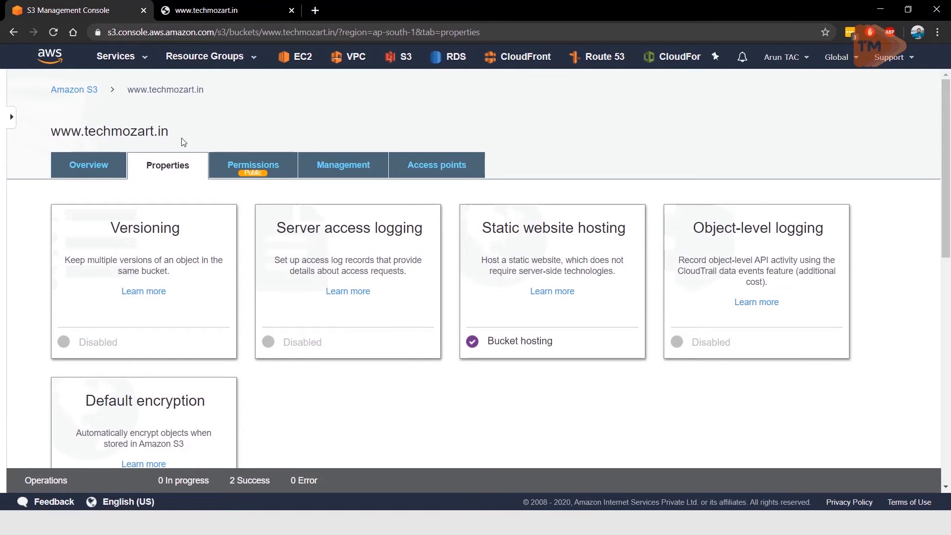
click(117, 60)
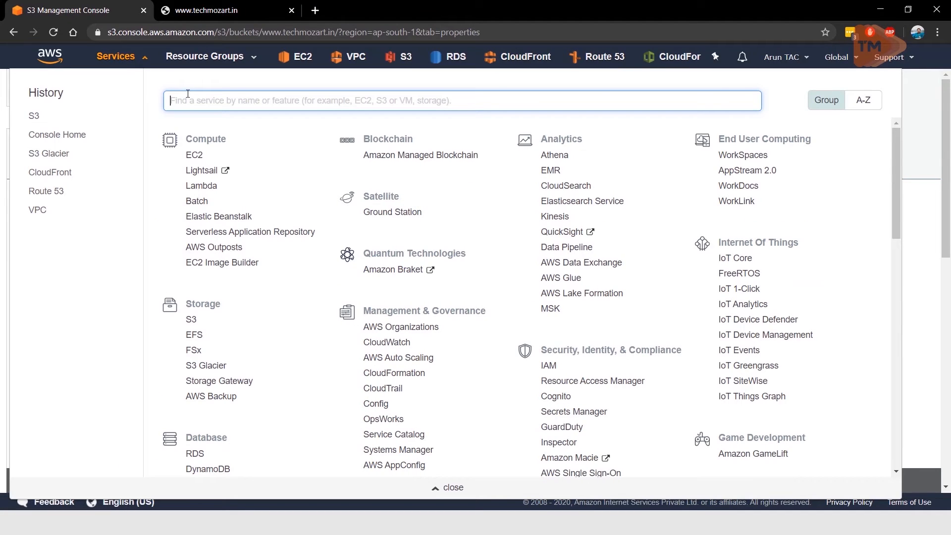
click(394, 334)
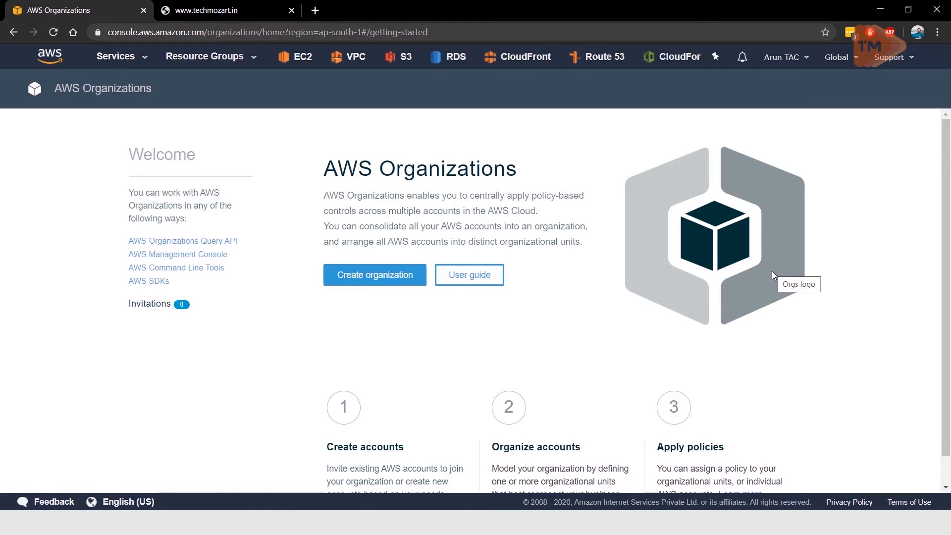
click(382, 278)
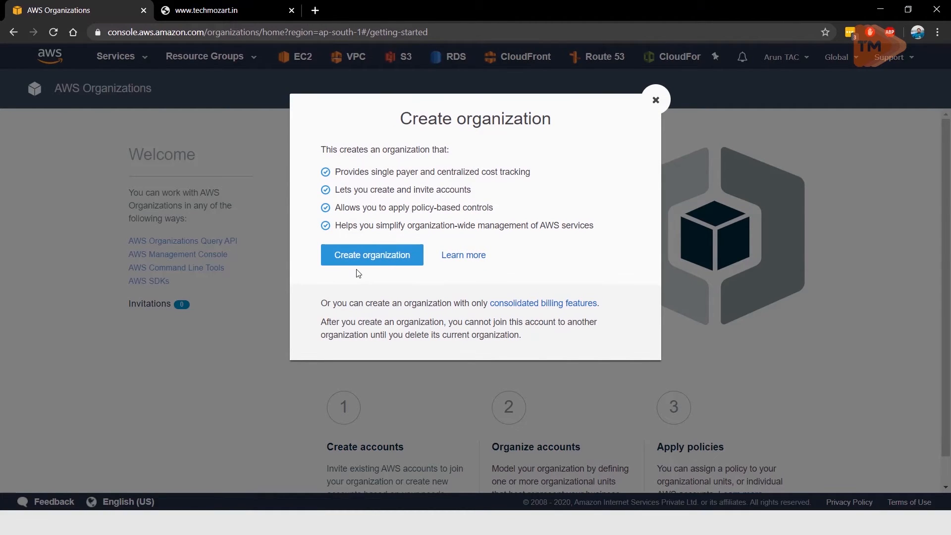
click(385, 261)
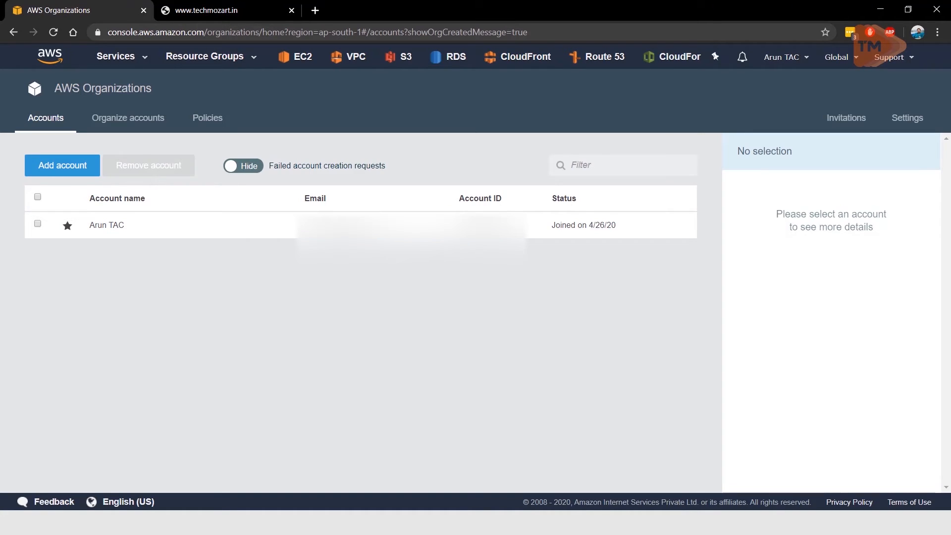
Step: Try to invite an existing AWS account to the organization with its email address, leaving the notes empty
click(36, 173)
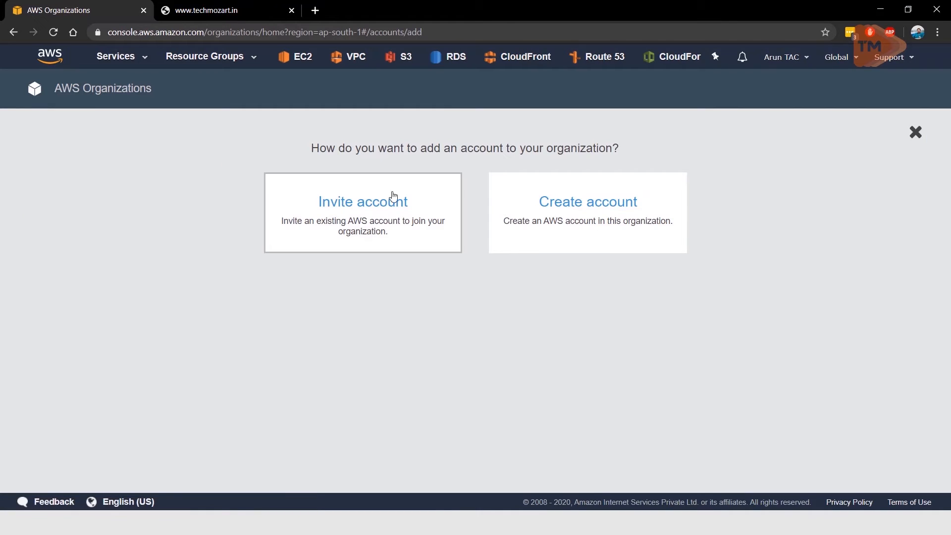
click(376, 212)
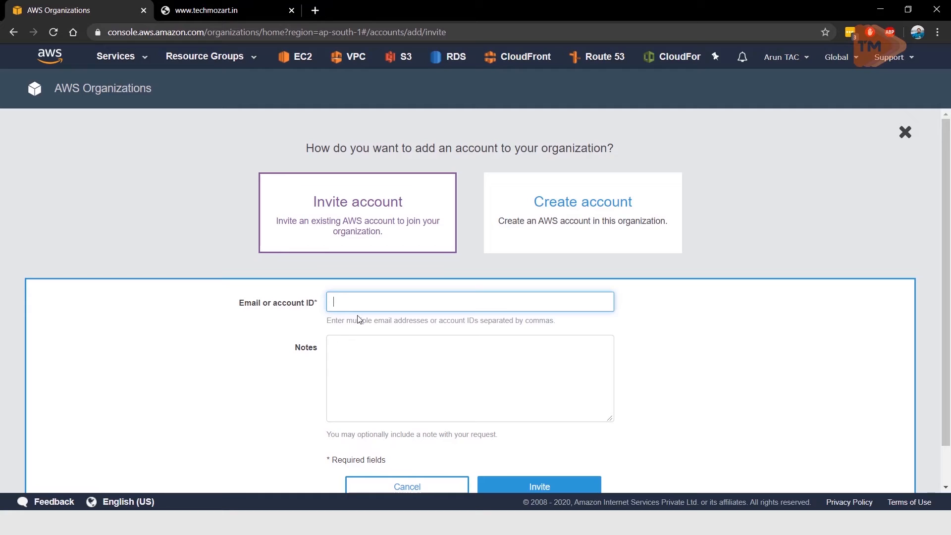
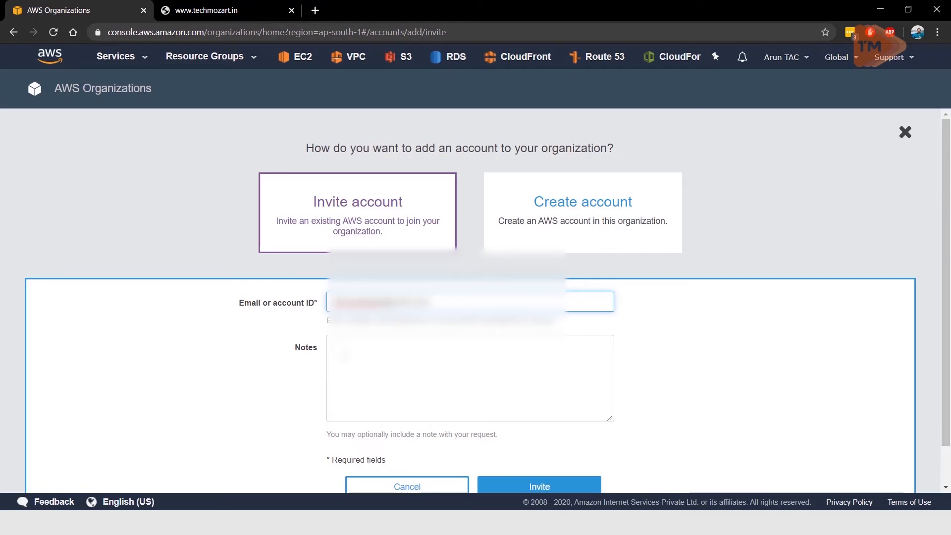
click(345, 355)
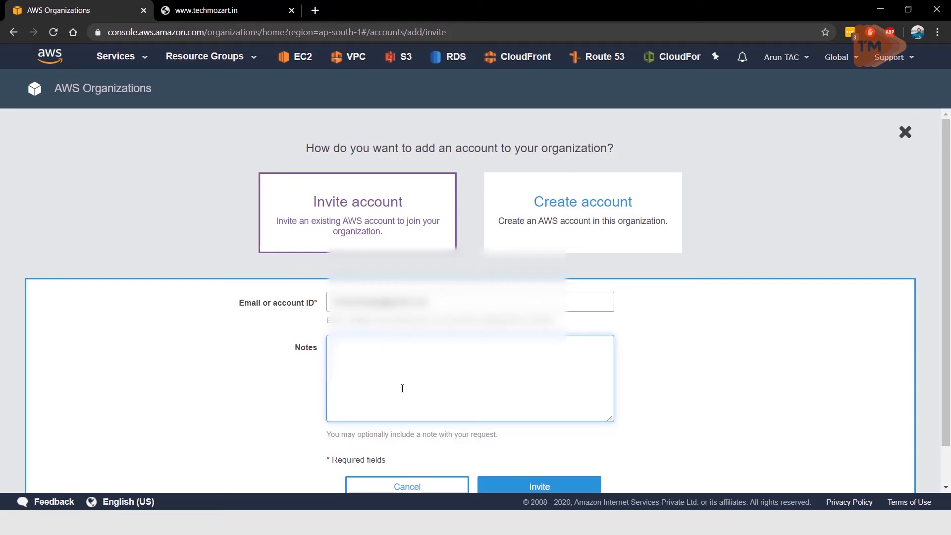
scroll(401, 388, down, 2)
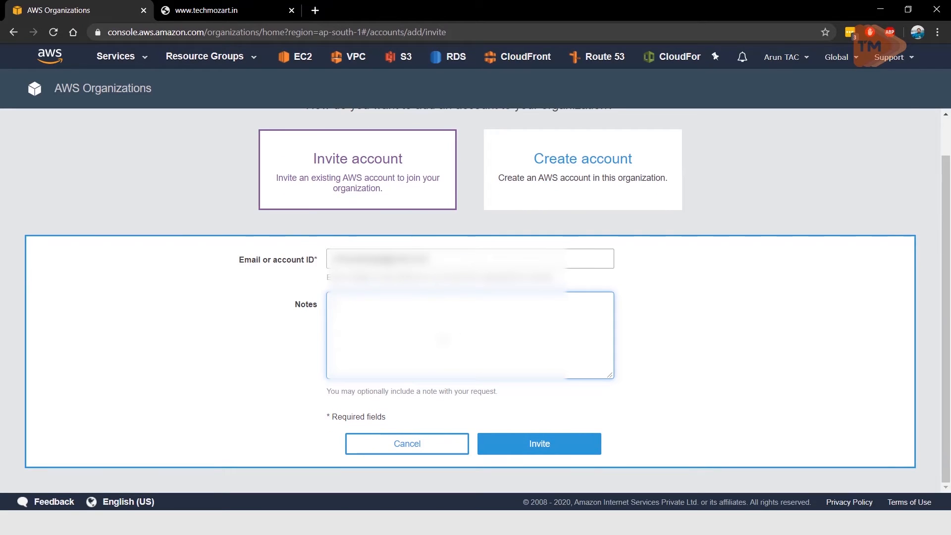
click(526, 446)
click(523, 446)
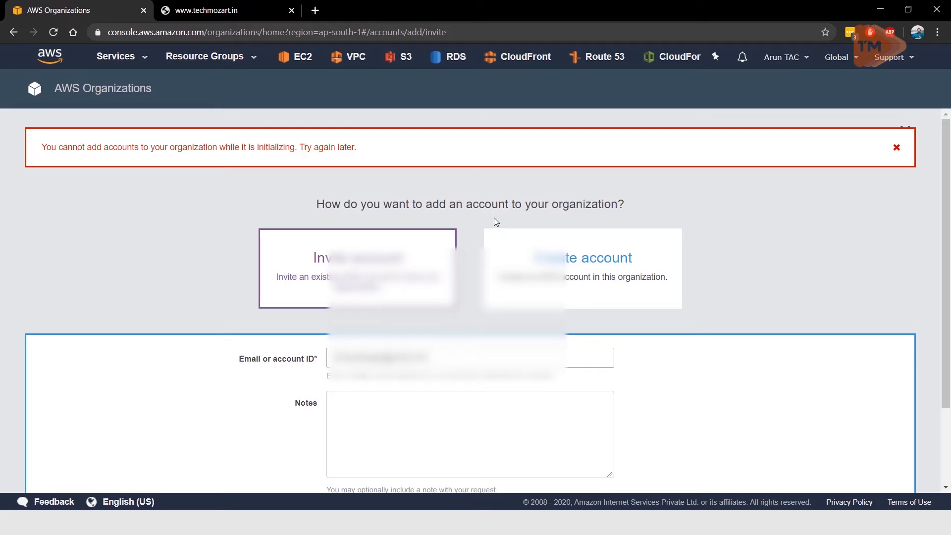
Step: Start a new account invitation from the organization's accounts list, enter the existing account's email address and send it
click(109, 90)
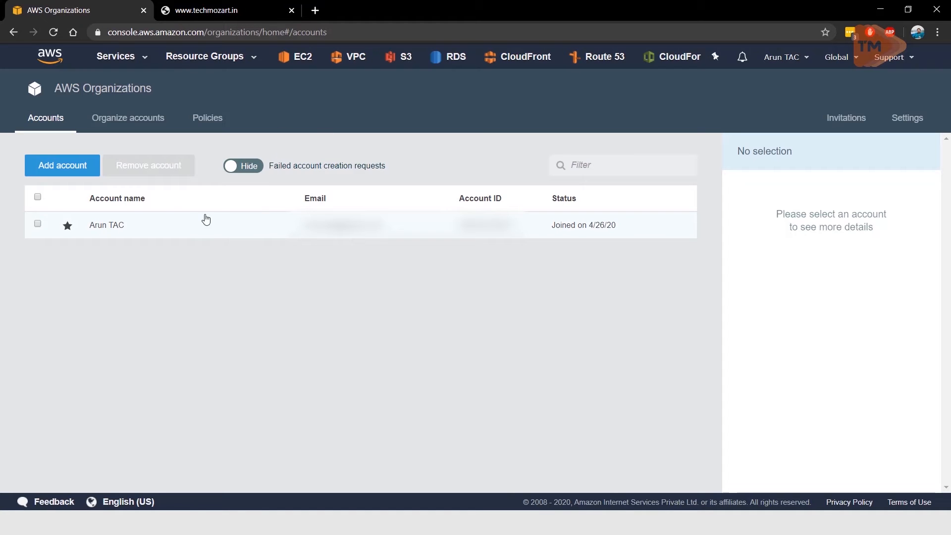
click(71, 165)
click(340, 206)
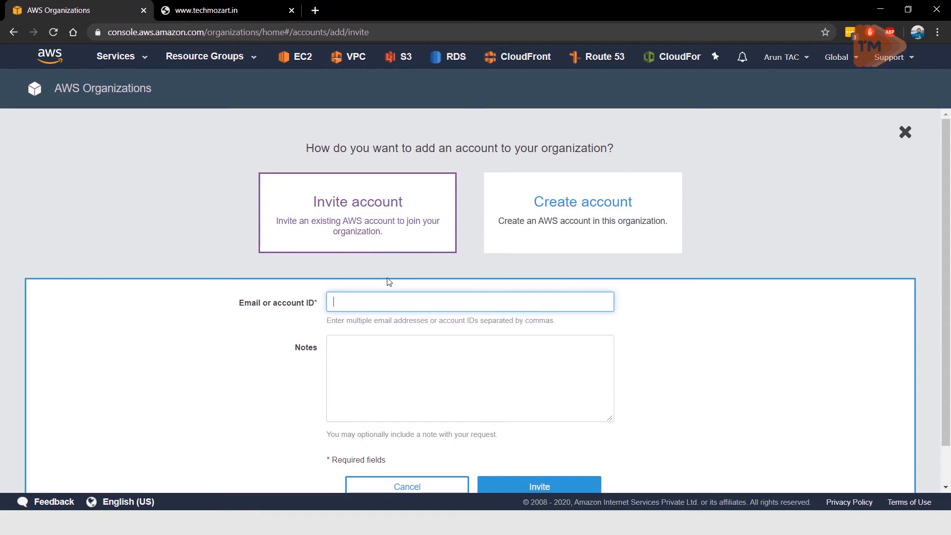
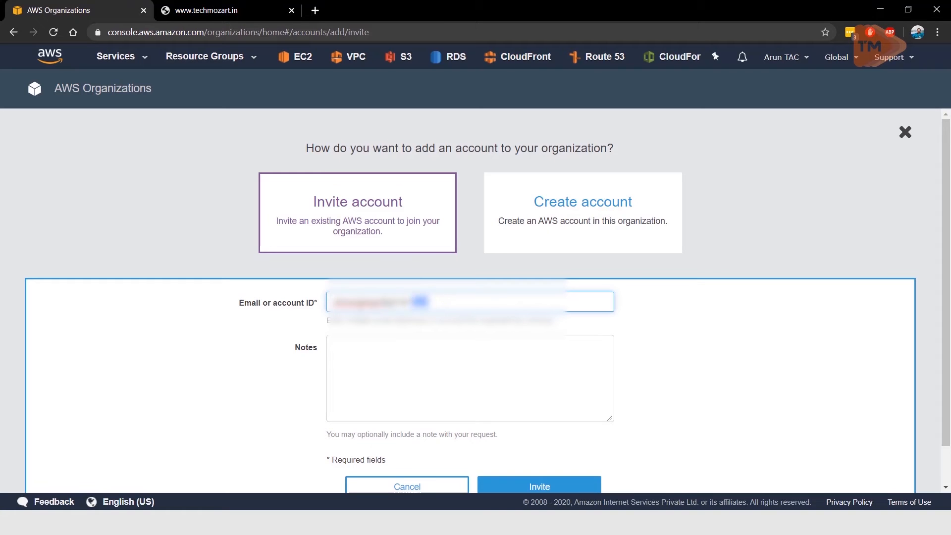
drag(429, 301, 270, 324)
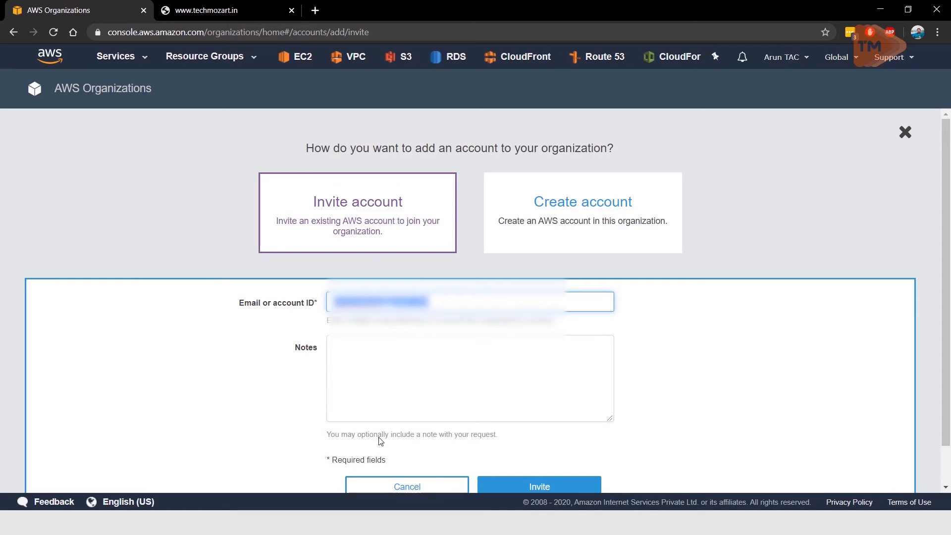
click(508, 493)
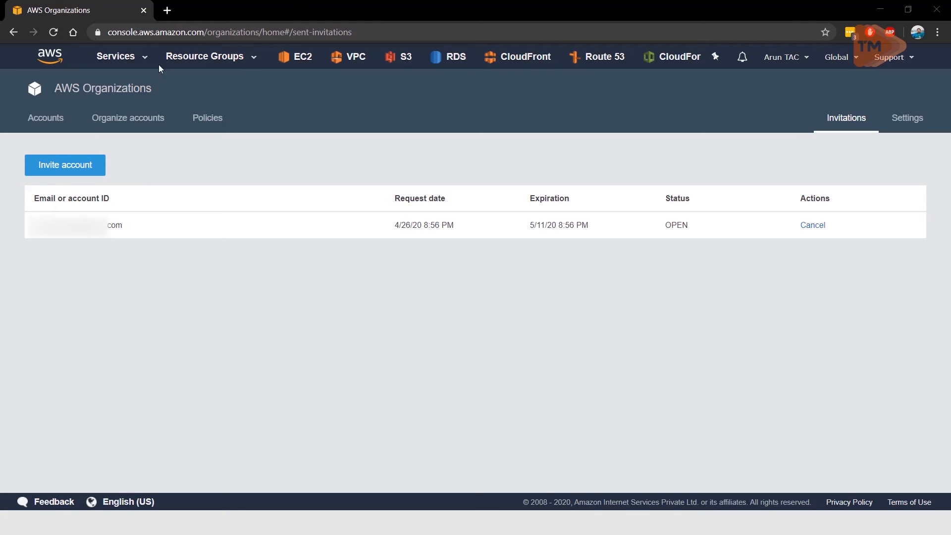
Step: Refresh the organization and review its accounts list, root account structure and policy types
click(52, 33)
click(54, 119)
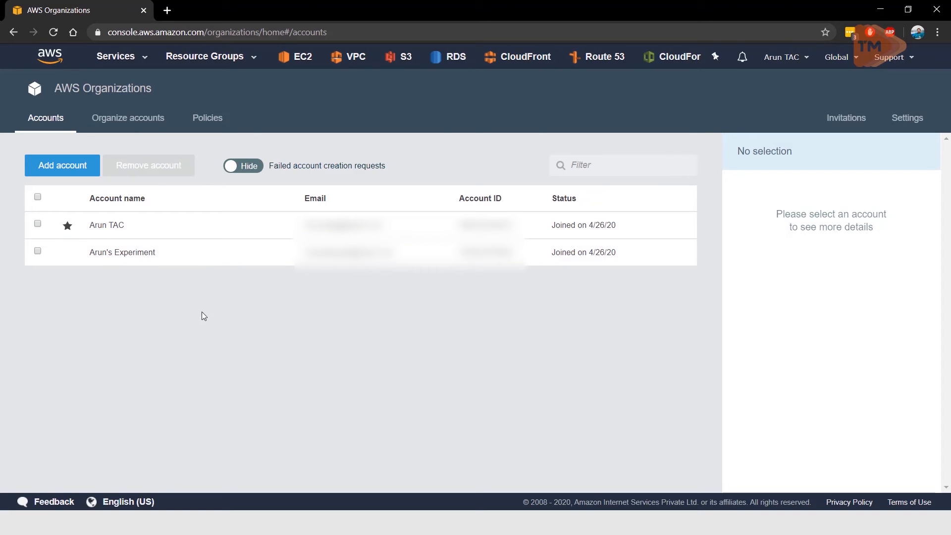
click(124, 116)
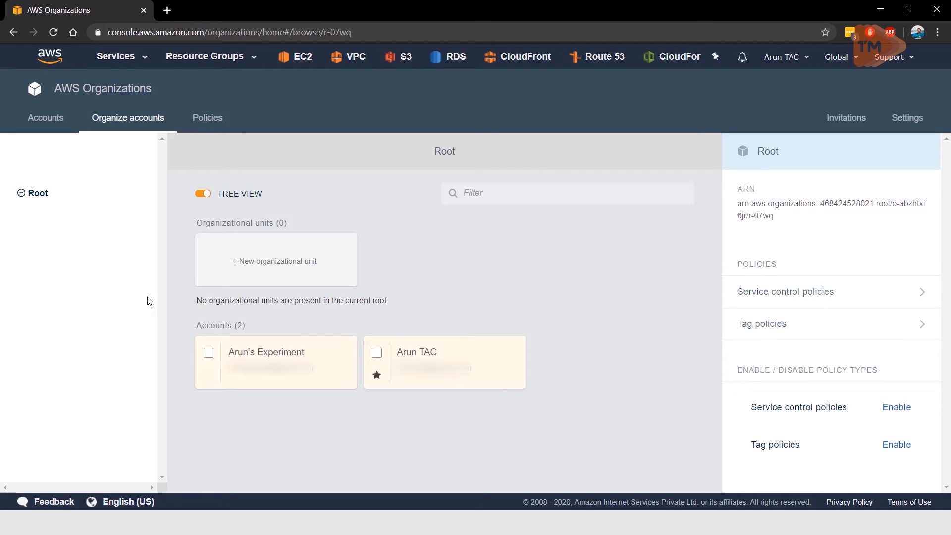
click(38, 124)
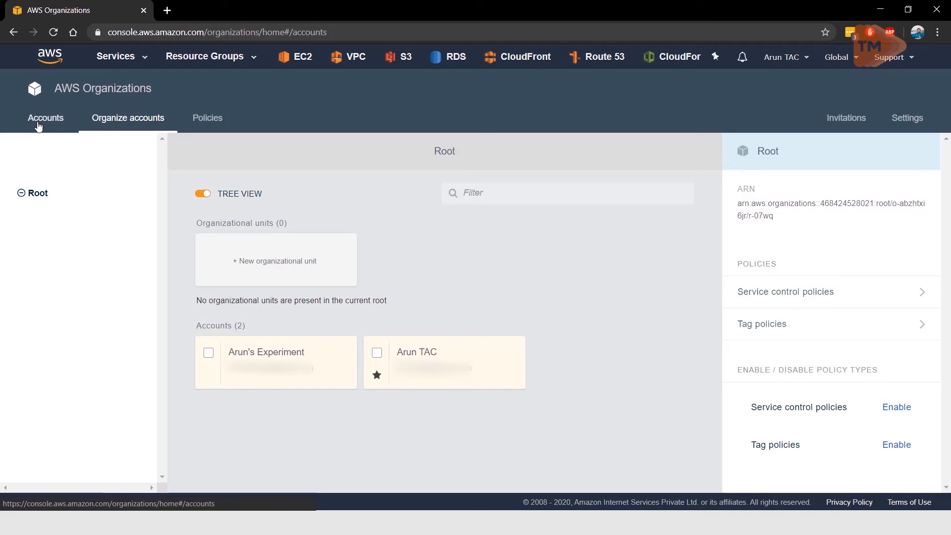
click(207, 124)
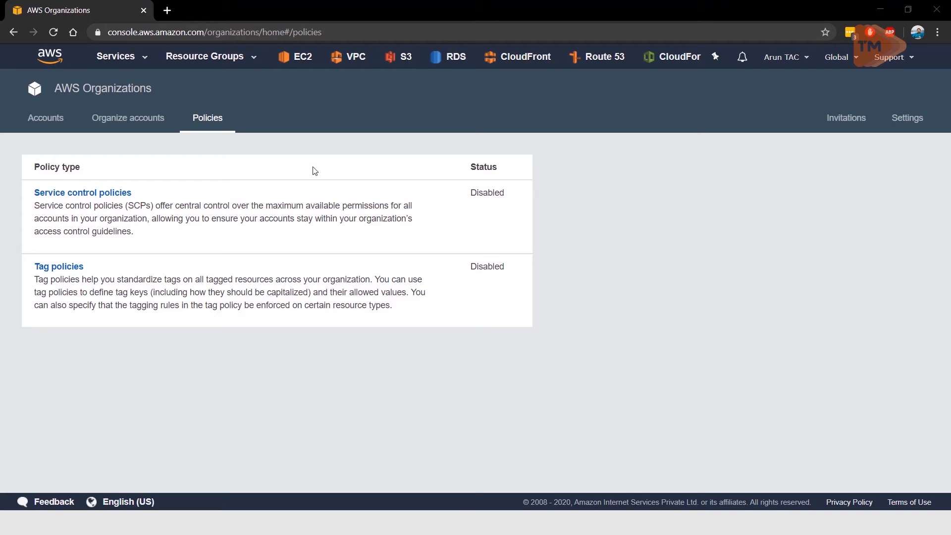
Step: Open IAM and start creating a role with Another AWS account as the trusted entity type
click(114, 60)
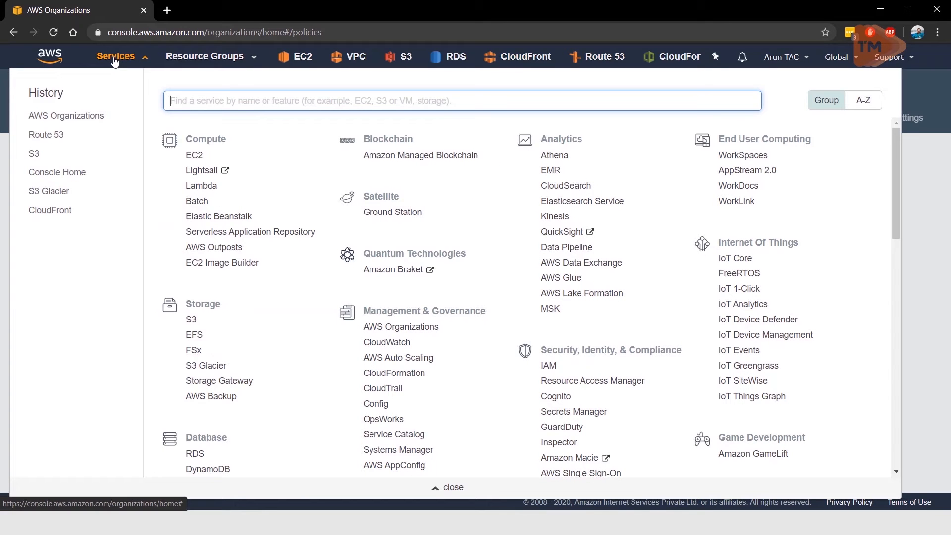
click(549, 367)
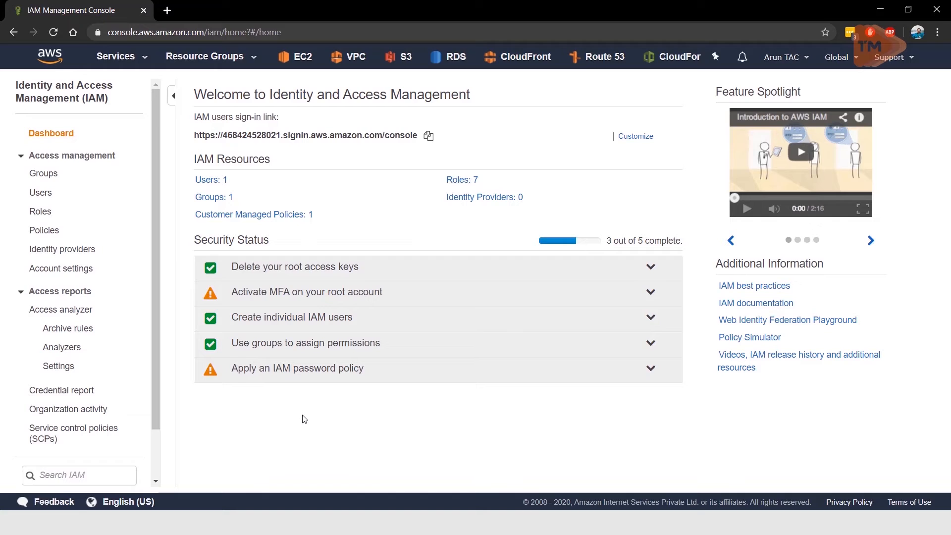
click(39, 212)
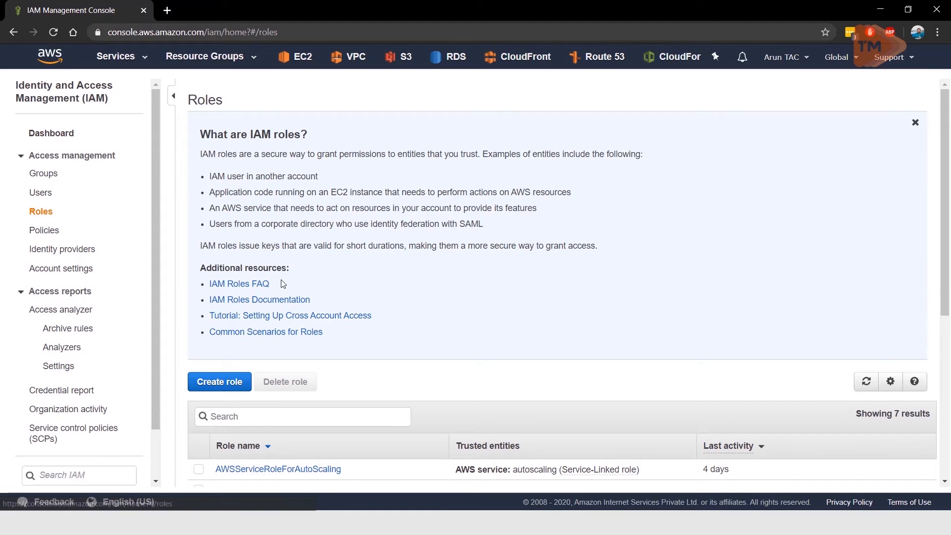
click(218, 377)
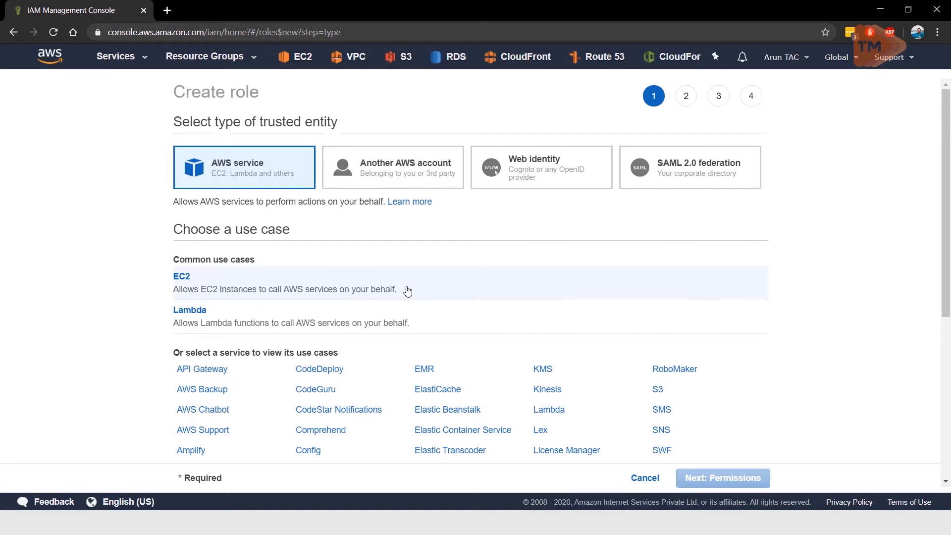
click(400, 181)
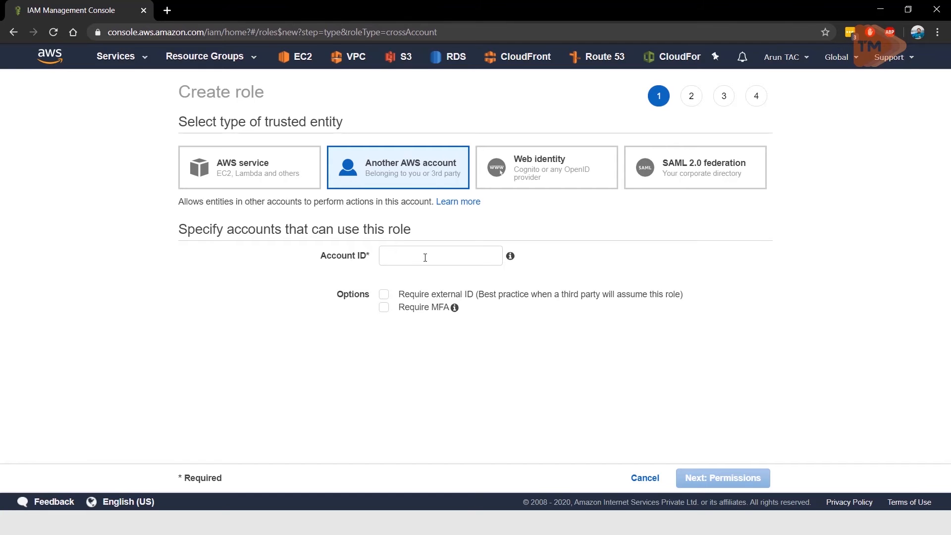
Step: Switch to the member account's console, open its account settings and copy the account ID
key(alt+Tab)
key(alt+Tab)
key(alt+Tab)
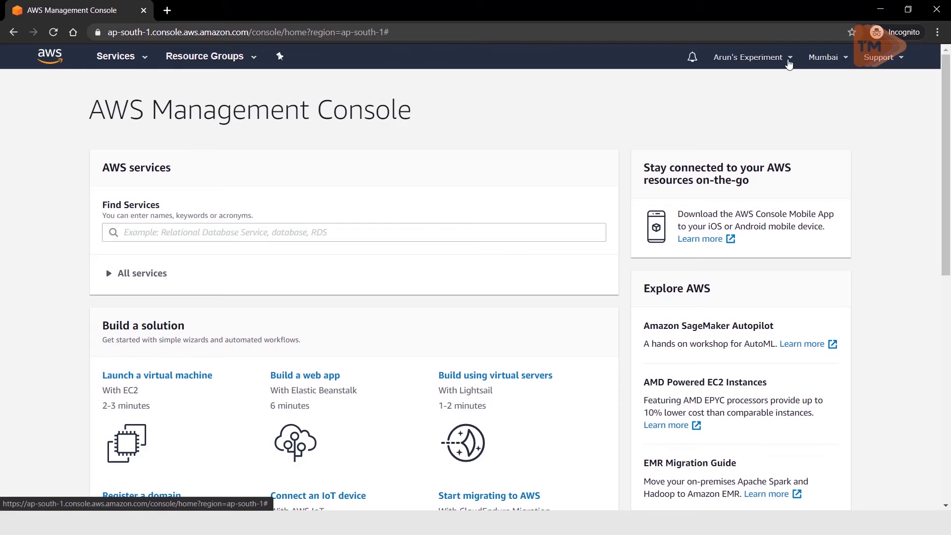
click(788, 62)
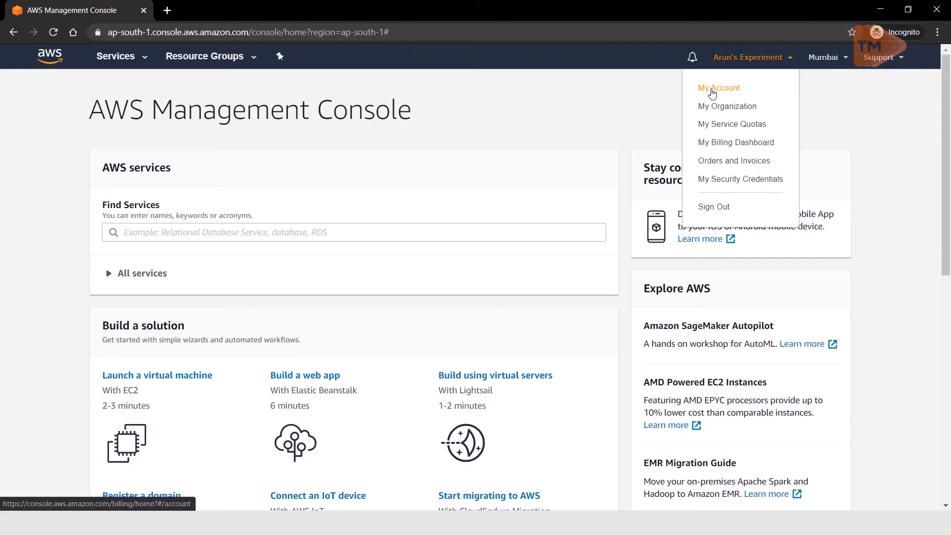
click(712, 92)
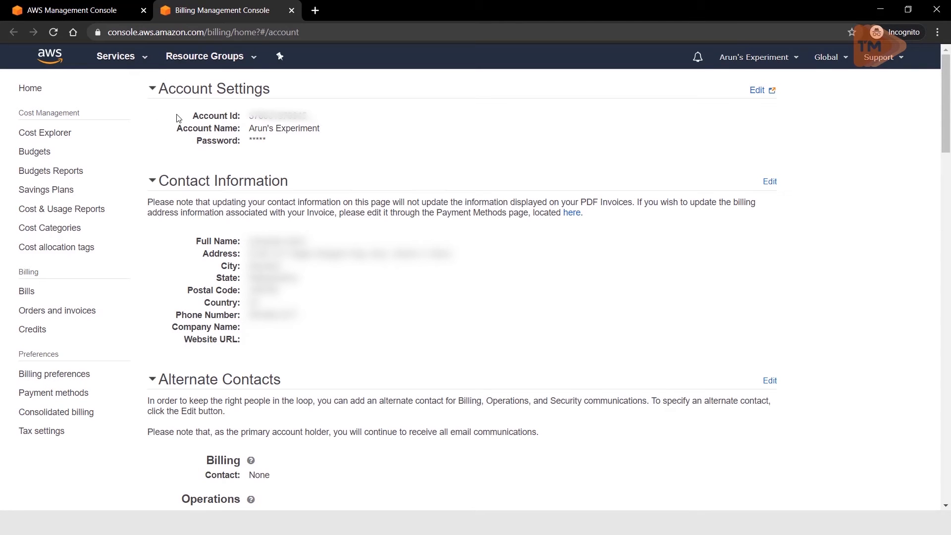
double_click(264, 116)
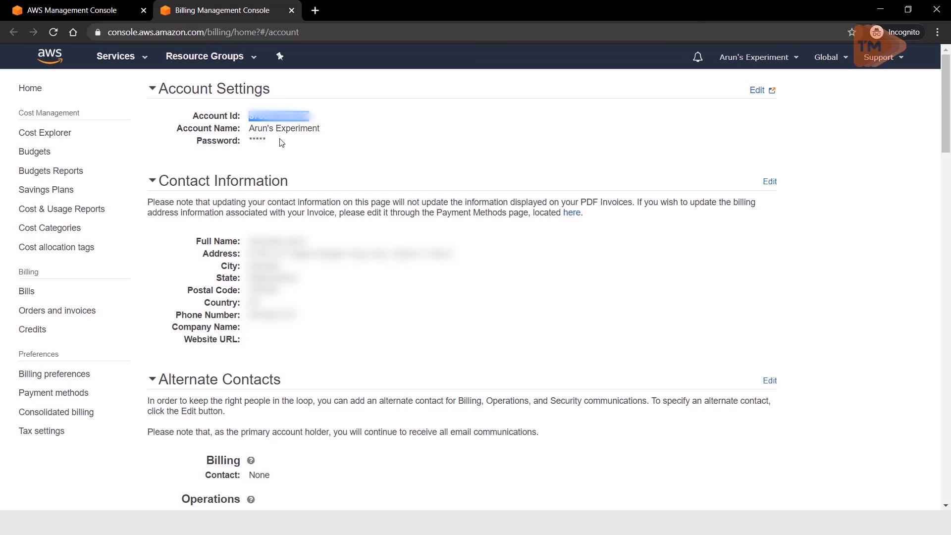
click(79, 8)
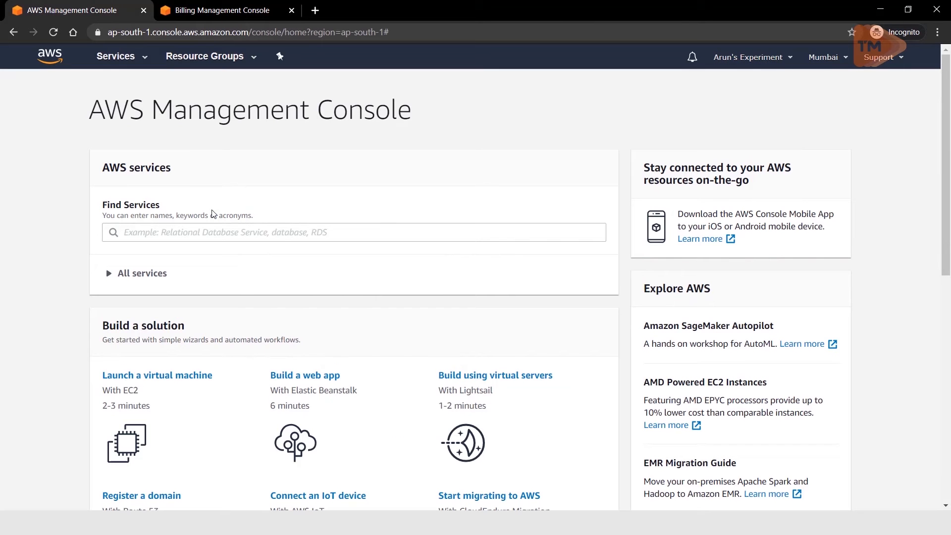
Step: Return to the IAM role creation, paste the member account's ID as the trusted account and continue to permissions
key(alt+Tab)
key(Tab)
key(Tab)
key(Tab)
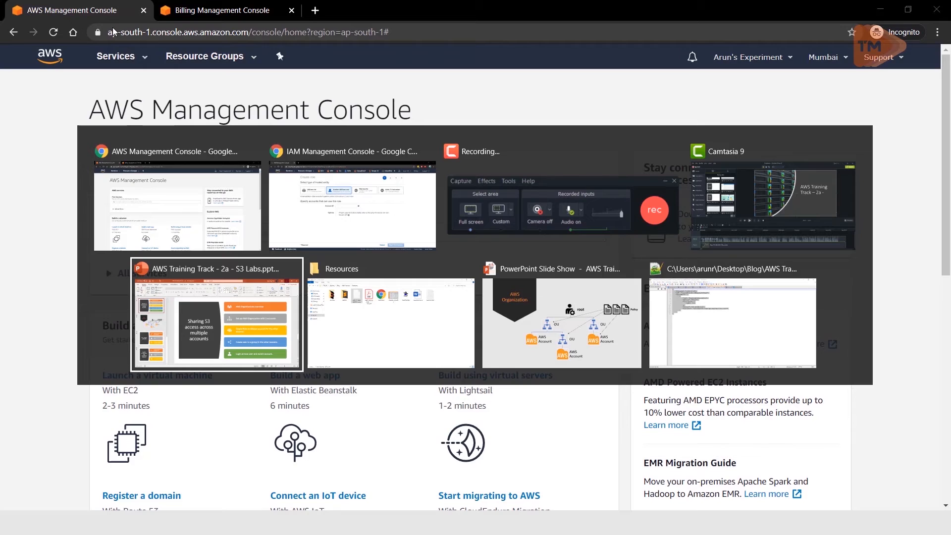
key(Tab)
key(Tab)
key(Tab)
key(Tab)
key(Tab)
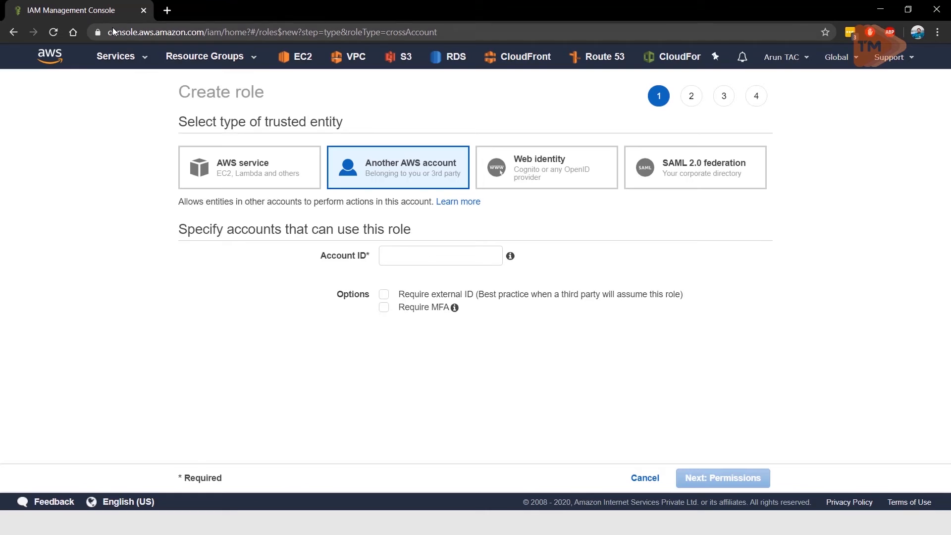
click(391, 256)
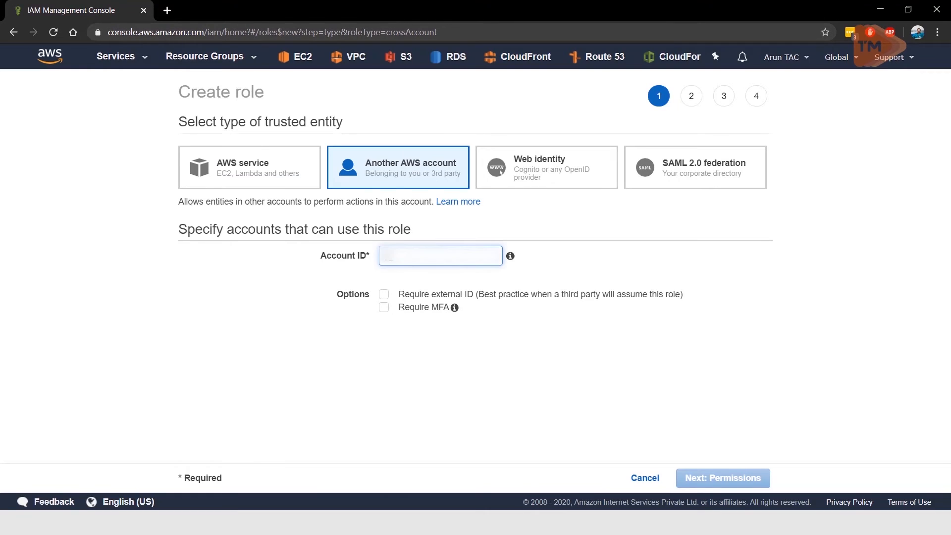
key(ctrl+v)
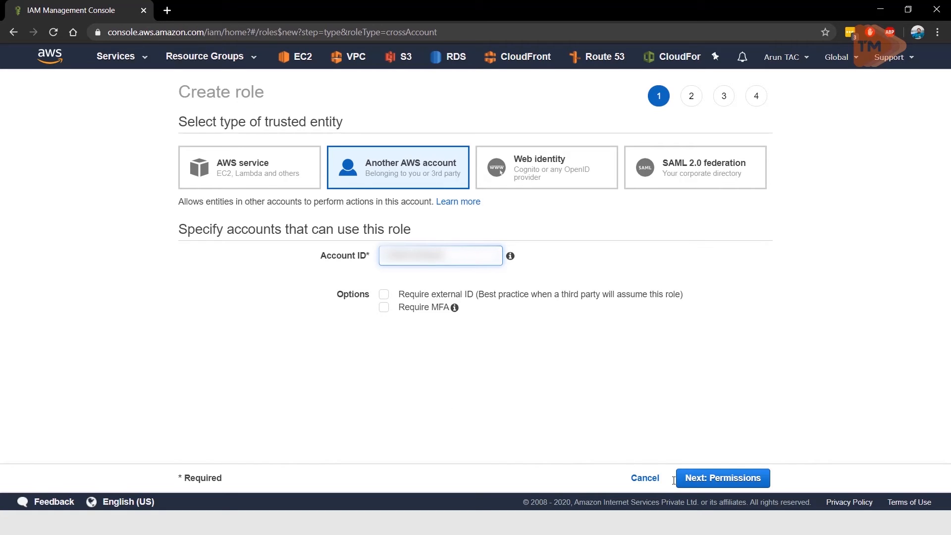
click(697, 478)
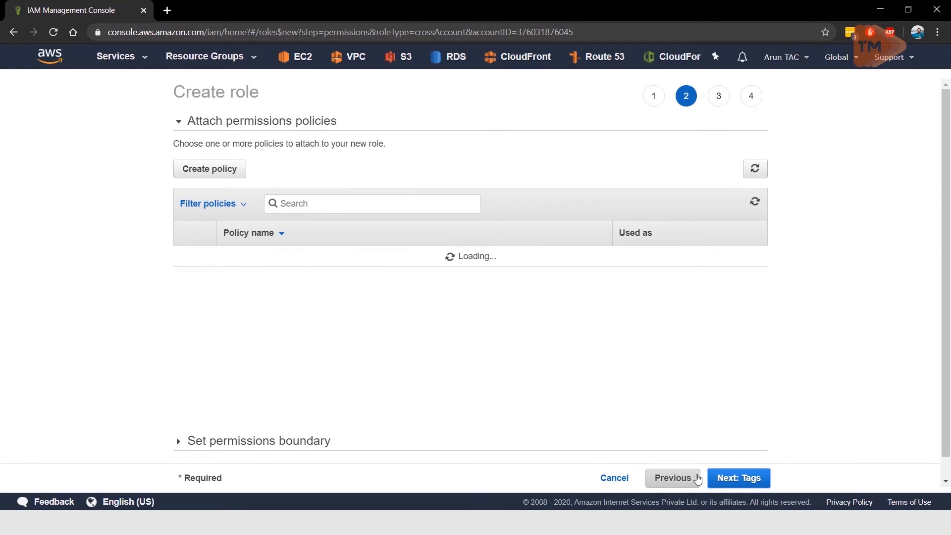
Step: Search the policies for s3, attach AmazonS3FullAccess to the role and continue to tags
click(333, 204)
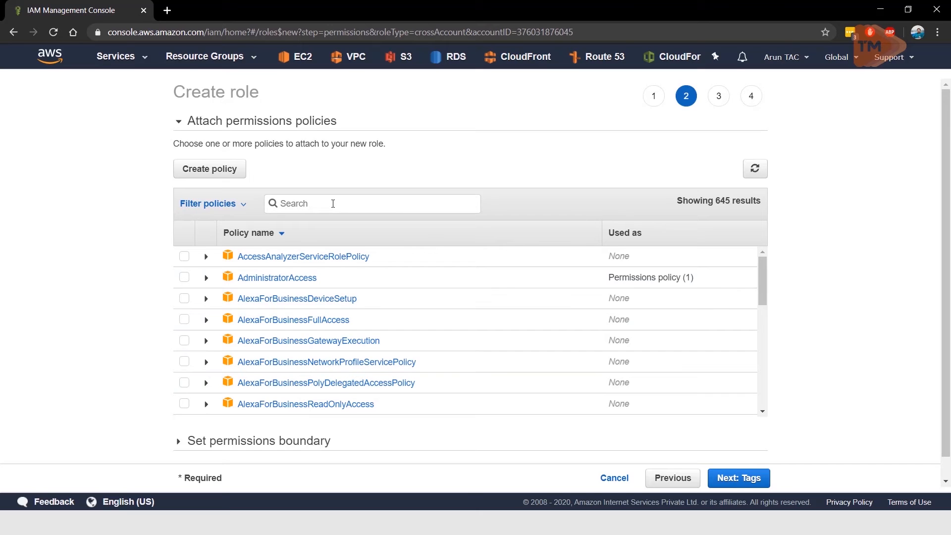
text(s3)
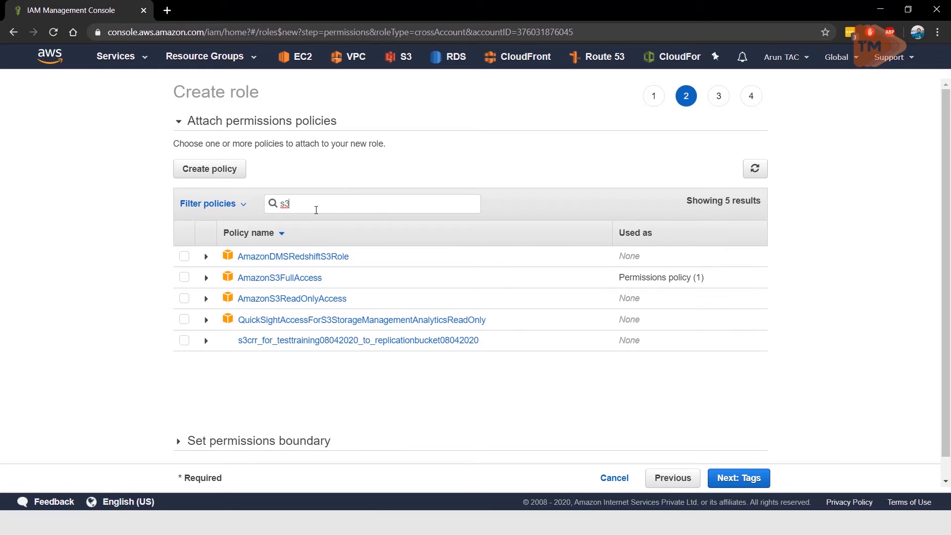
click(184, 278)
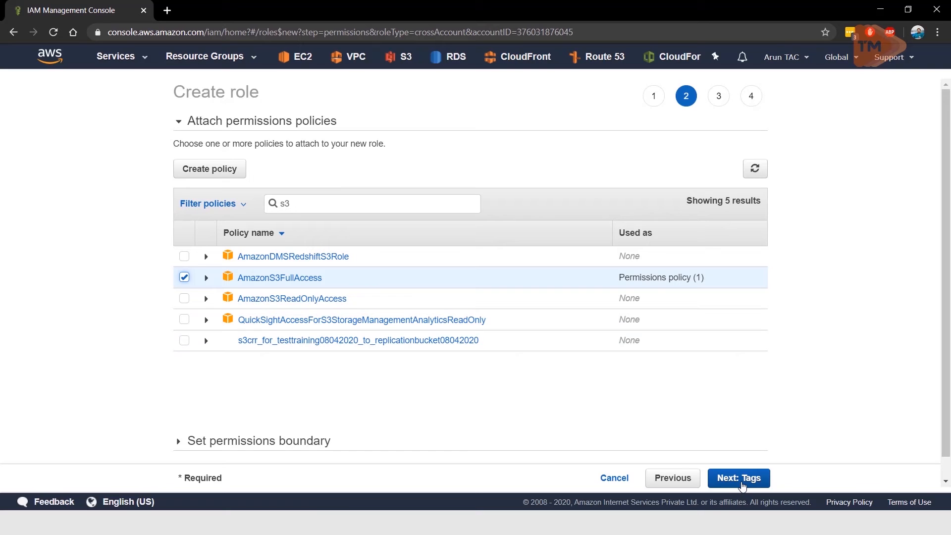
click(741, 479)
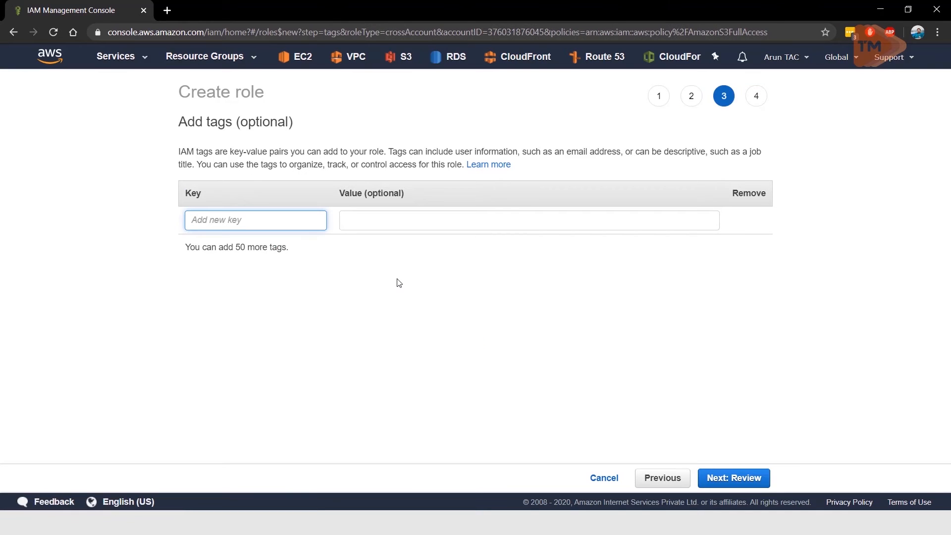
Step: Add a tag with key Name and value Cross_account_s3, copy that value and continue to the review
text(Name)
click(382, 224)
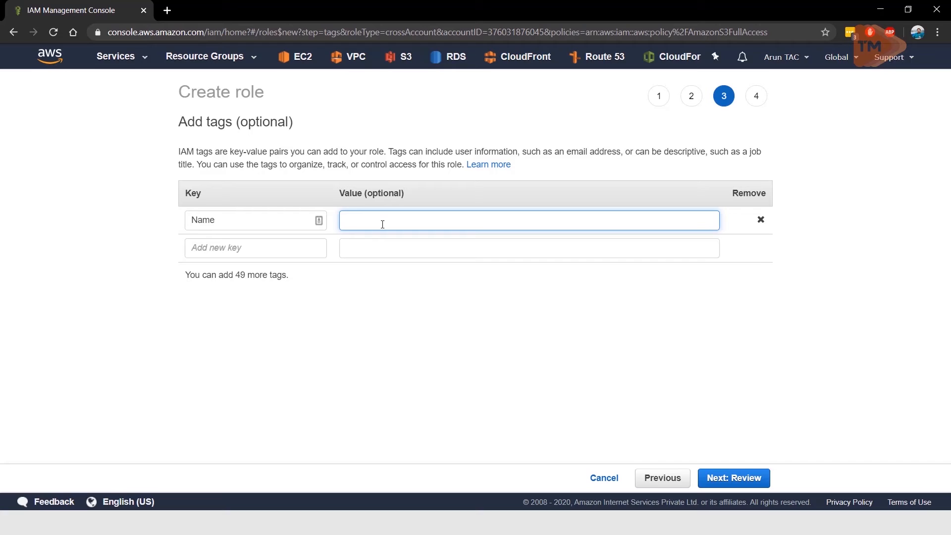
text(Cross_account_s3)
key(ctrl+a)
key(ctrl+c)
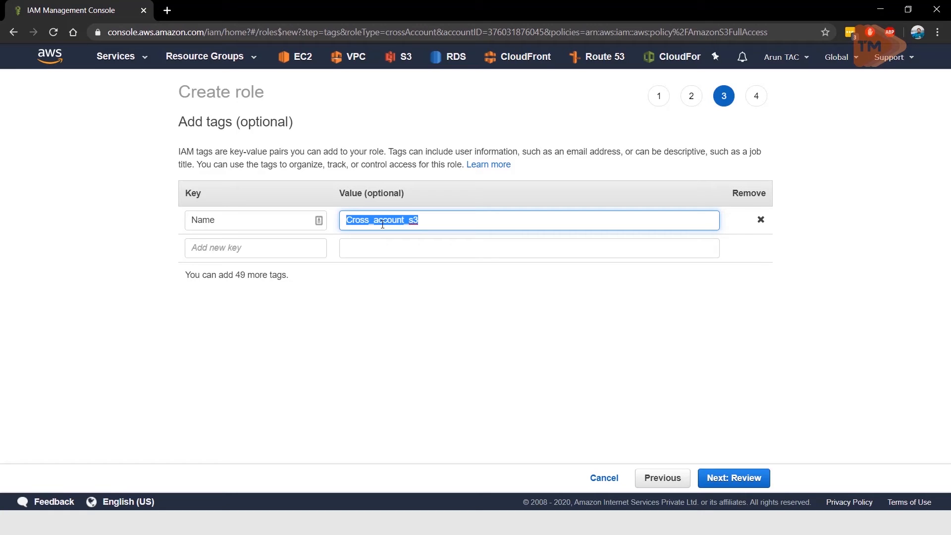
click(735, 478)
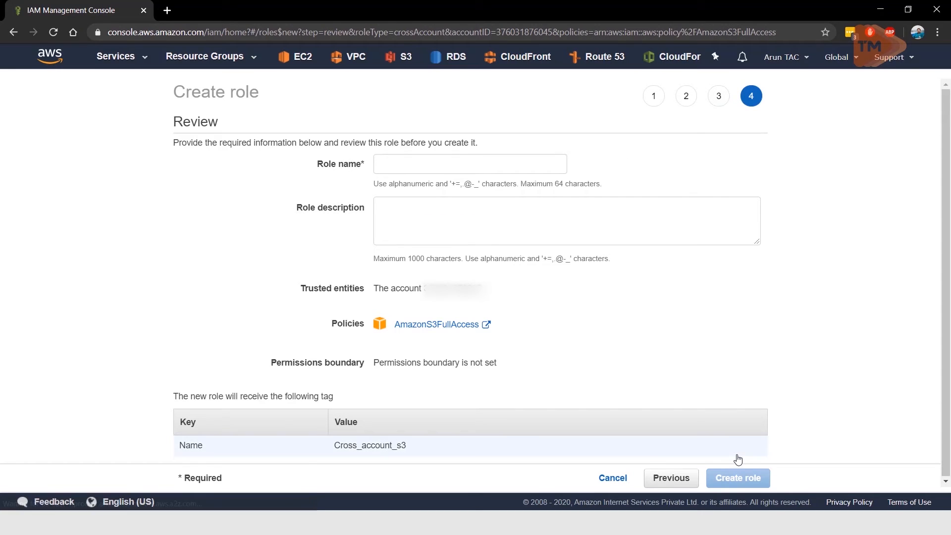
Step: Enter Cross_account_s3 as both the role name and role description, and create the role
click(404, 158)
key(ctrl+v)
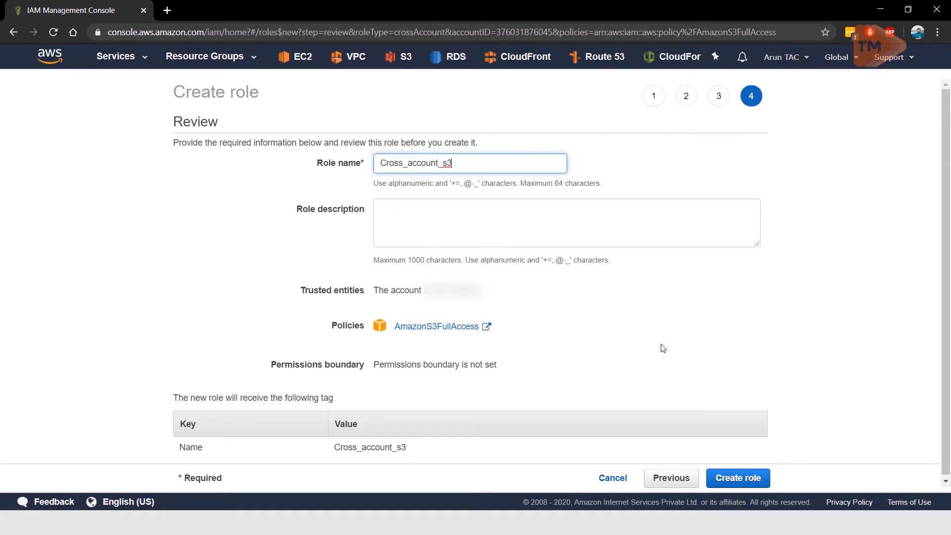
click(419, 216)
key(ctrl+v)
click(813, 314)
scroll(812, 314, down, 1)
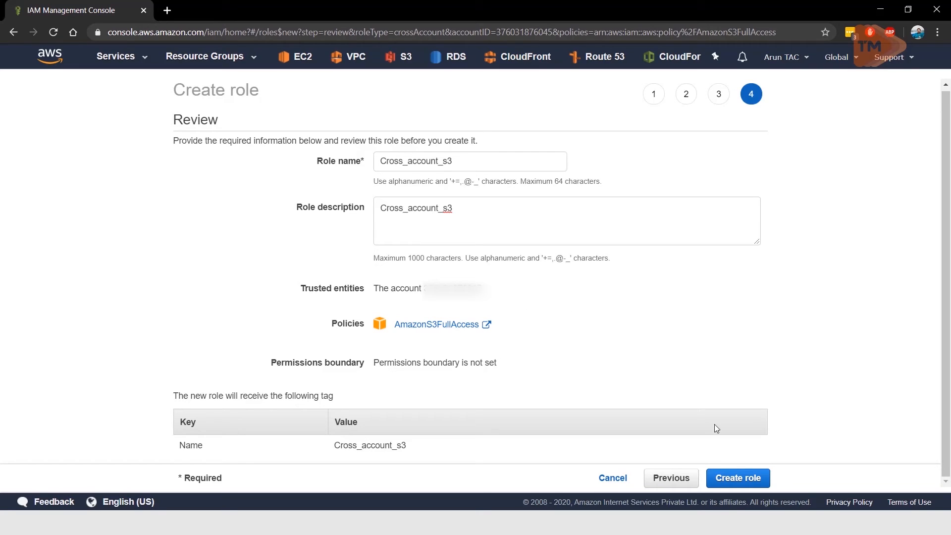
click(738, 477)
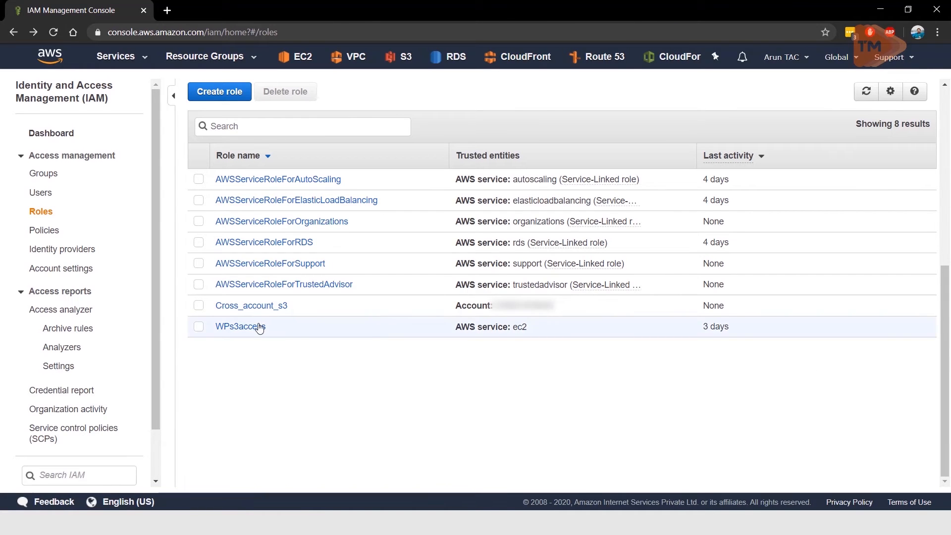
Step: Open the Cross_account_s3 role, copy its switch-role link and paste it into a new Notepad document
click(224, 307)
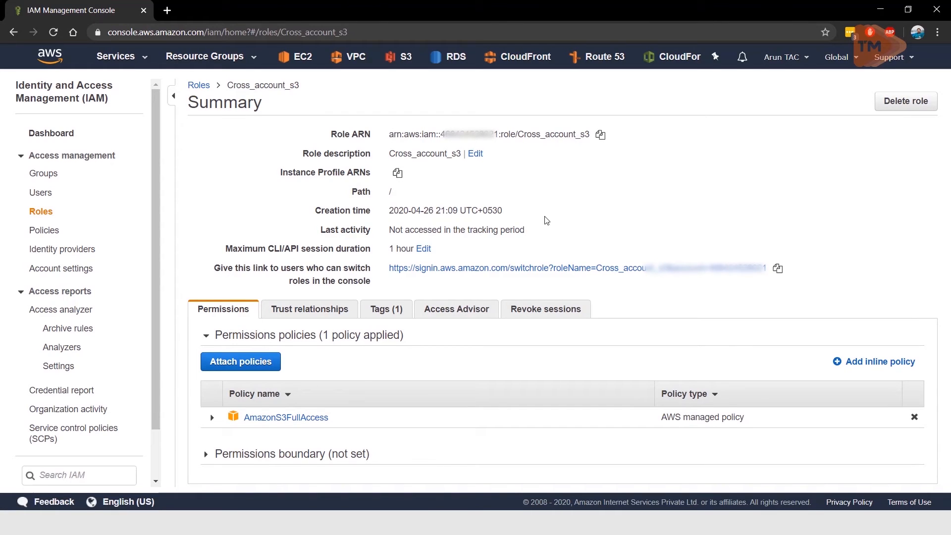
click(778, 270)
key(super+r)
text(notepad)
key(Return)
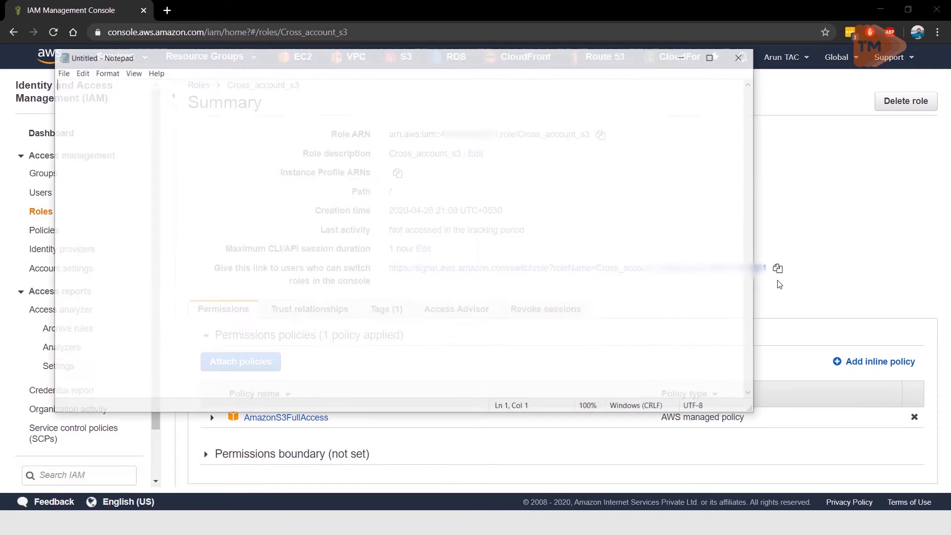
key(ctrl+v)
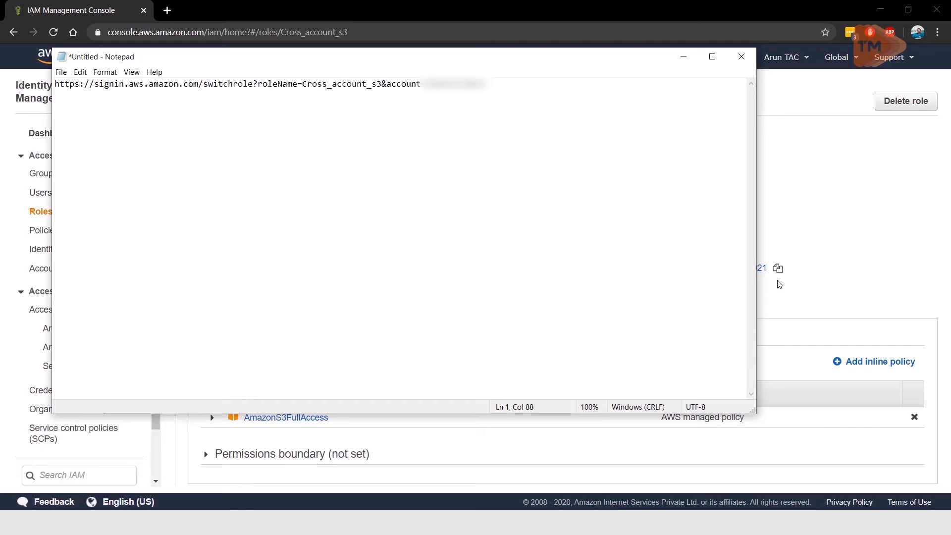
click(779, 284)
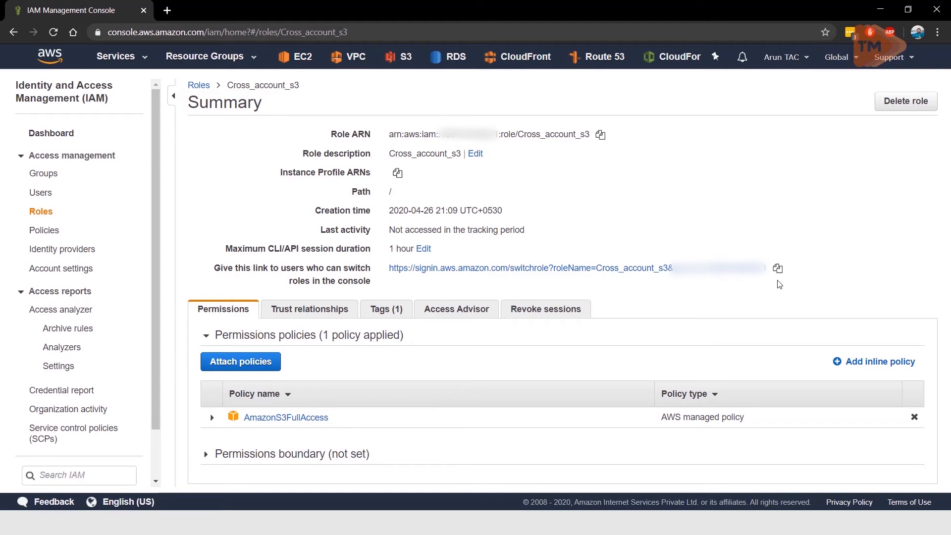
Step: Switch to the member account's console, close the billing page and start adding a user in IAM
key(super+Tab)
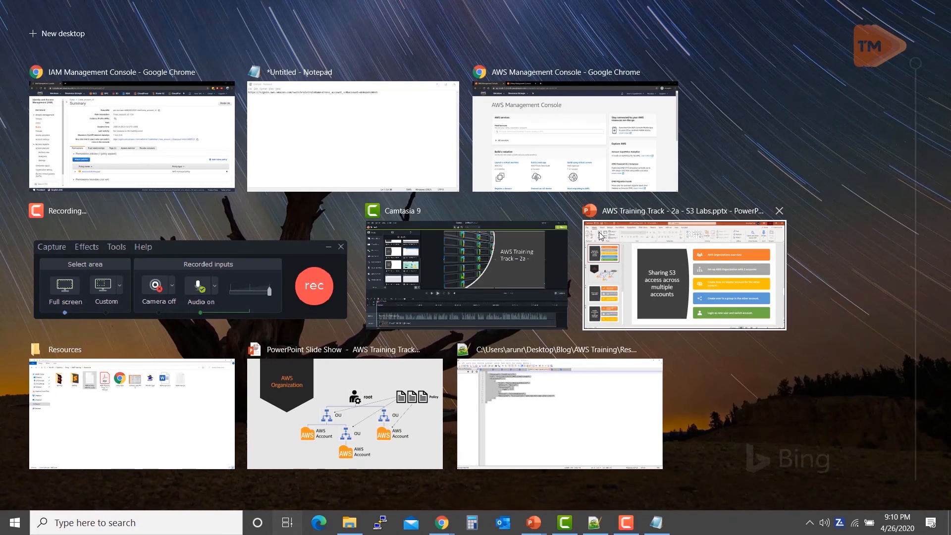
click(536, 126)
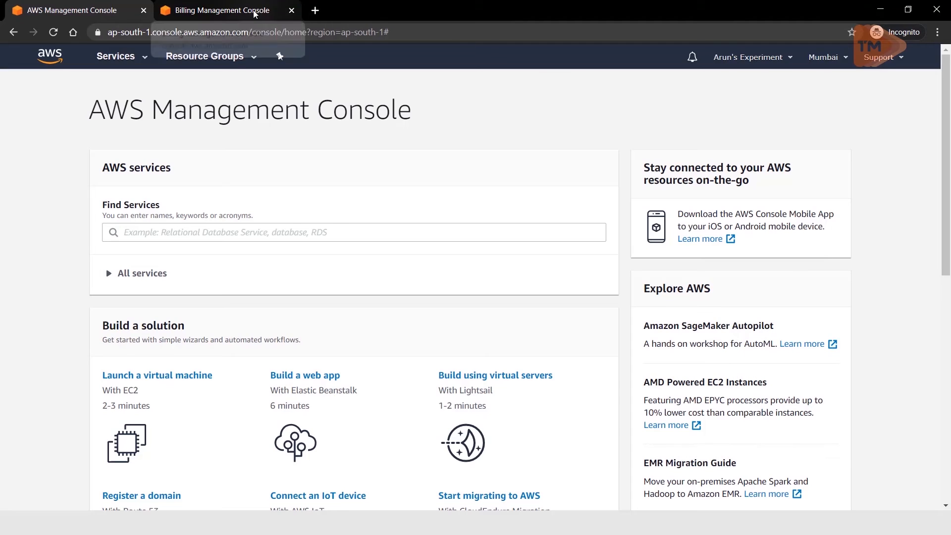
click(291, 10)
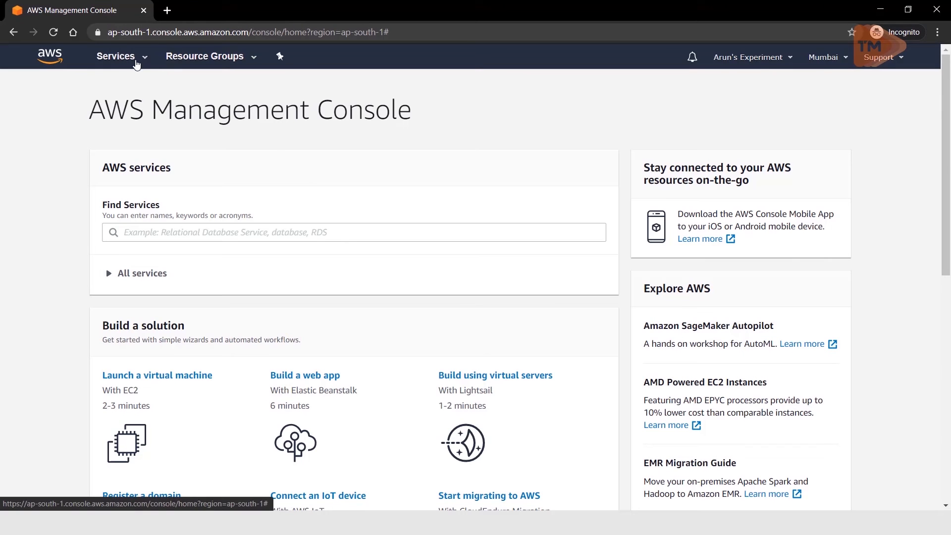
click(136, 60)
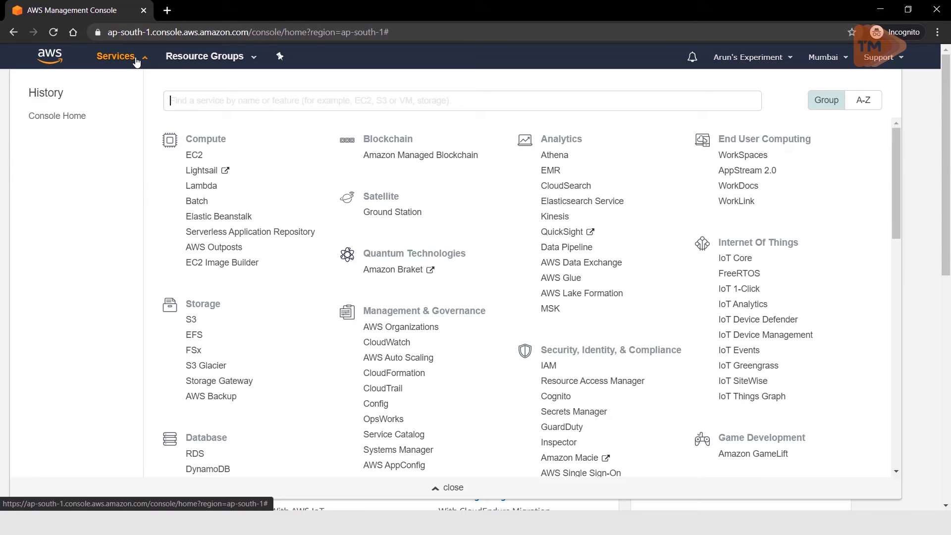
click(550, 368)
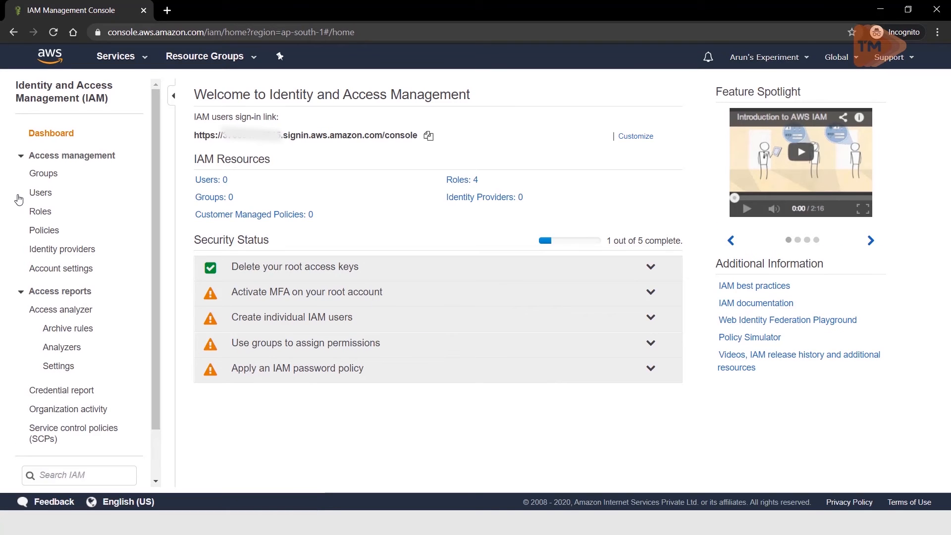
click(67, 199)
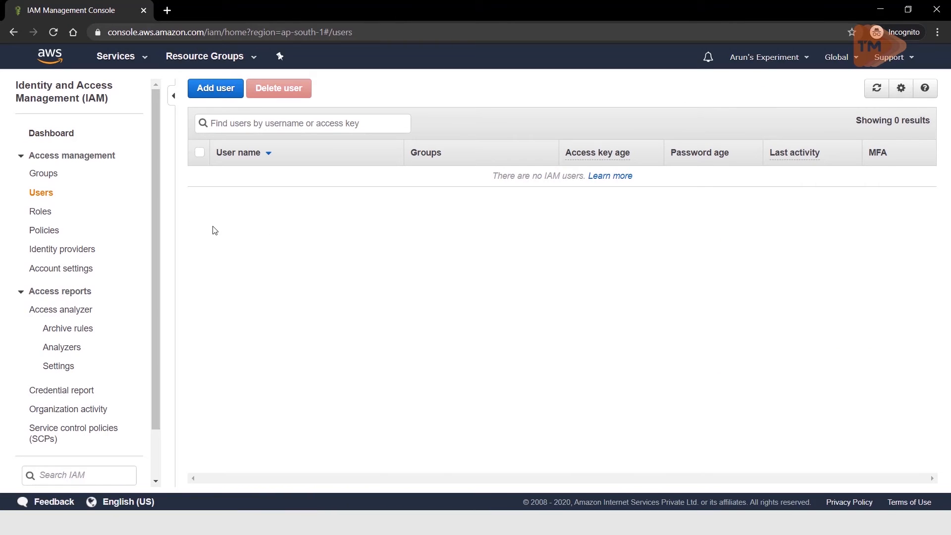
click(217, 93)
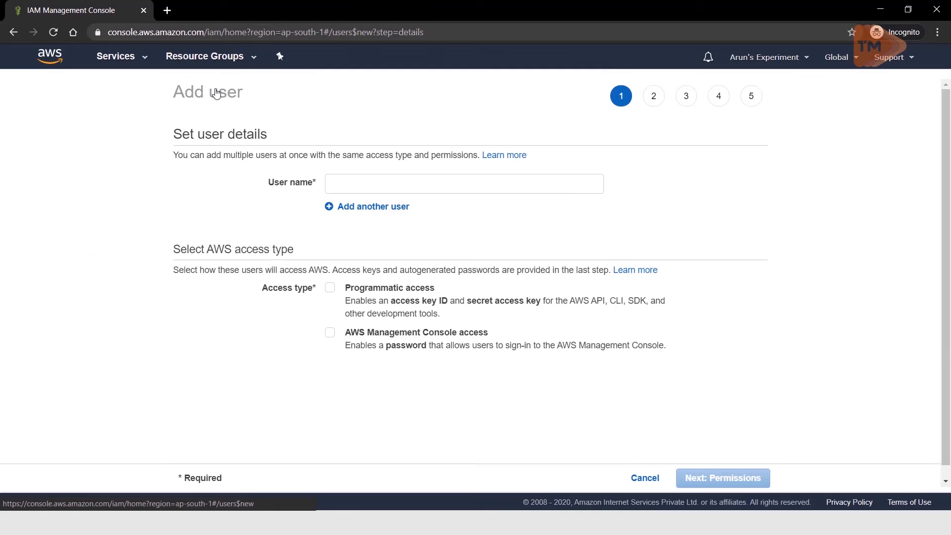
Step: Enter the new user's name and enable AWS Management Console access for the user
click(363, 179)
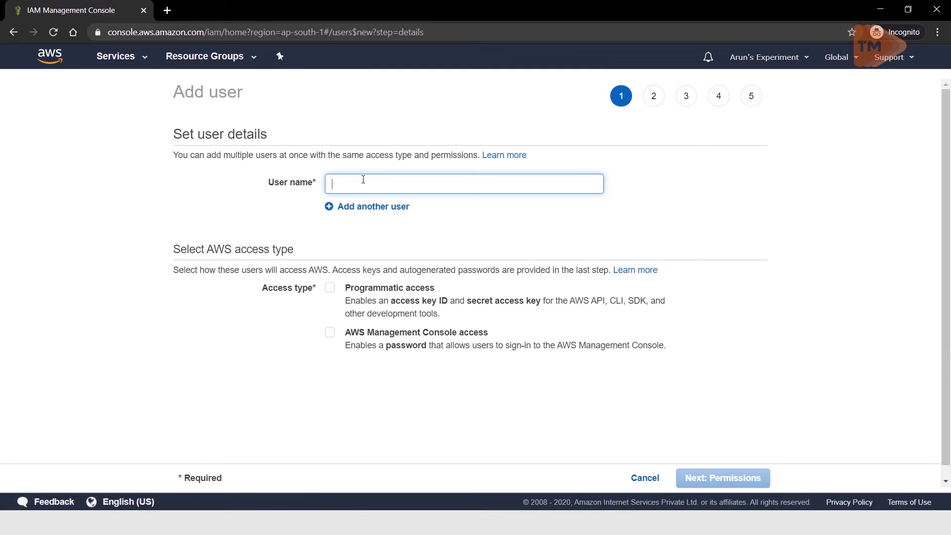
text(arun)
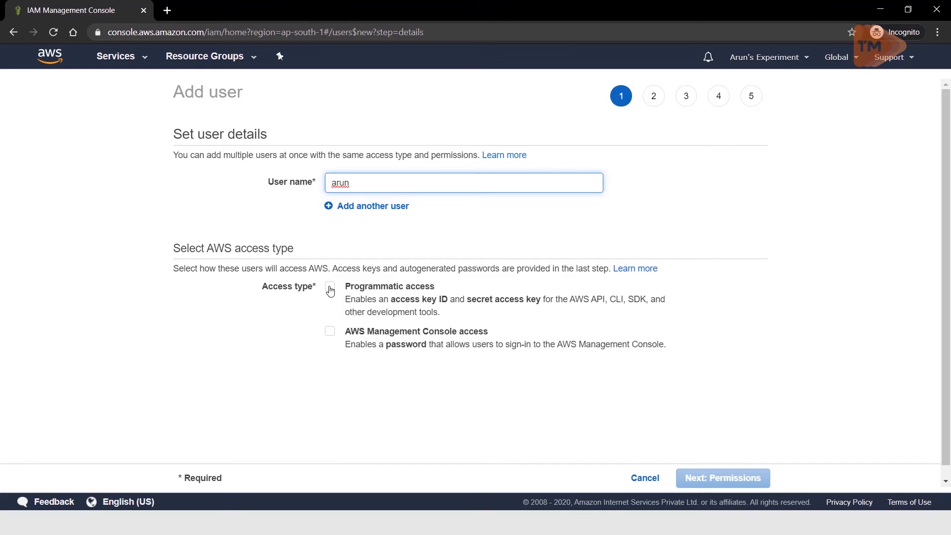
click(329, 332)
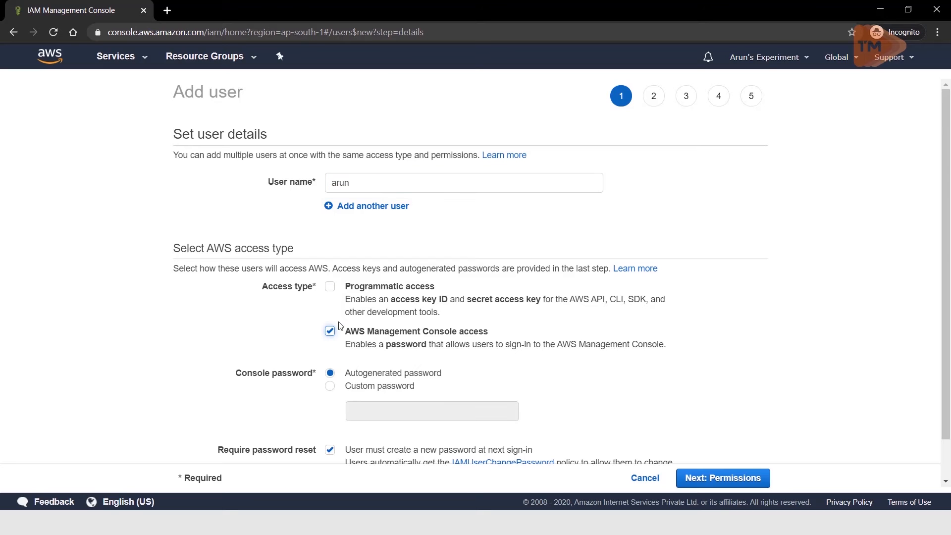
Step: Set a custom console password without requiring a reset at next sign-in, and continue to the permissions
scroll(586, 429, down, 1)
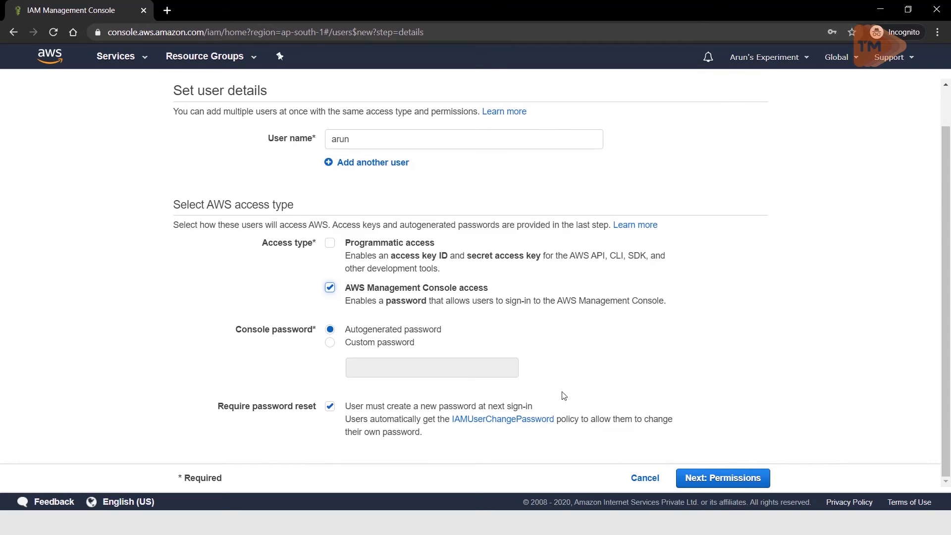
click(331, 346)
text(•••)
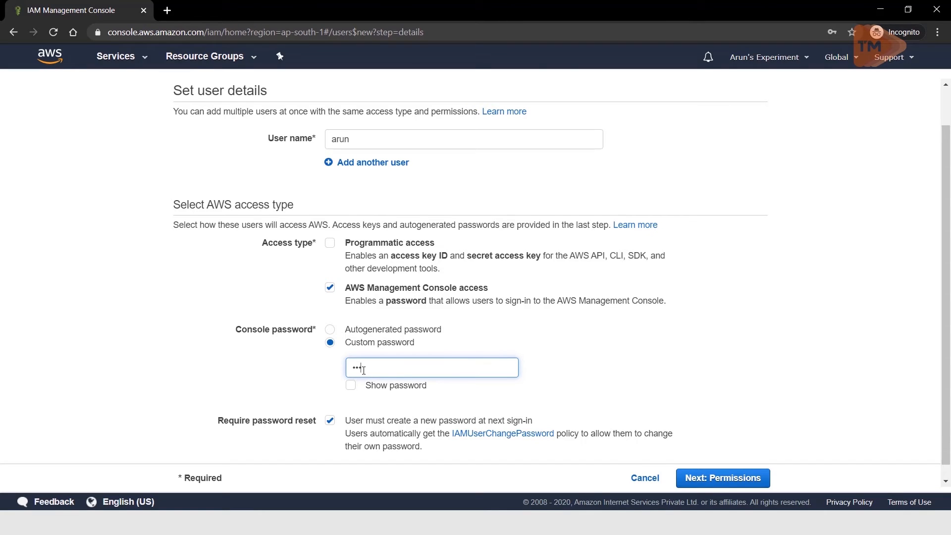
click(330, 420)
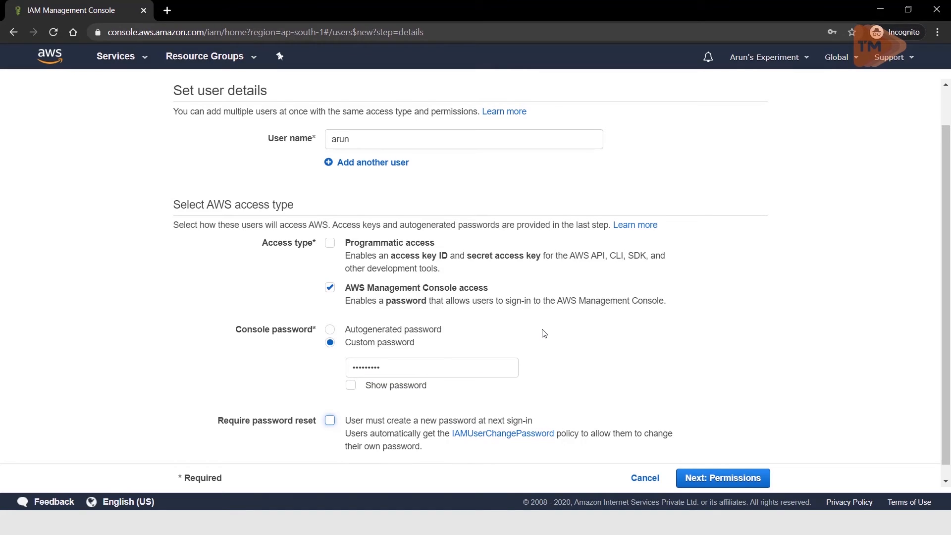
scroll(541, 330, down, 1)
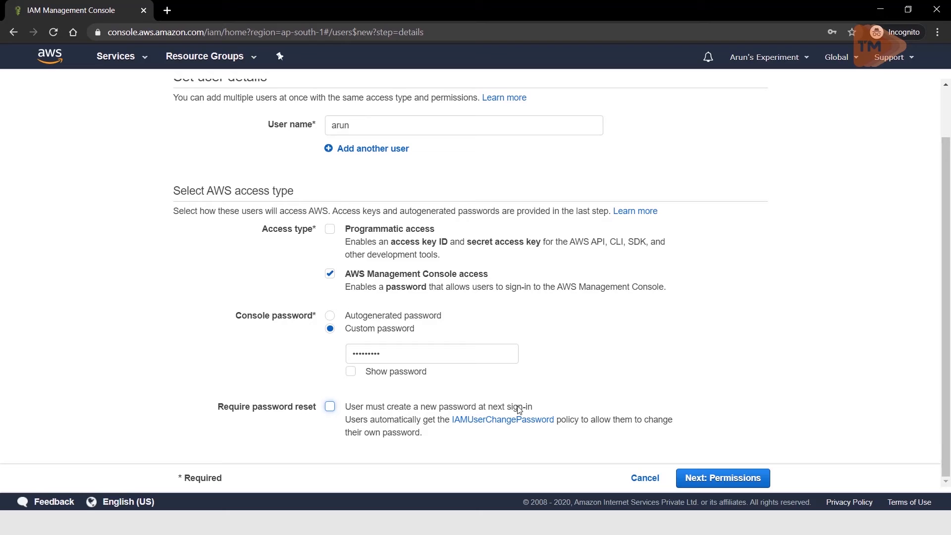
click(696, 480)
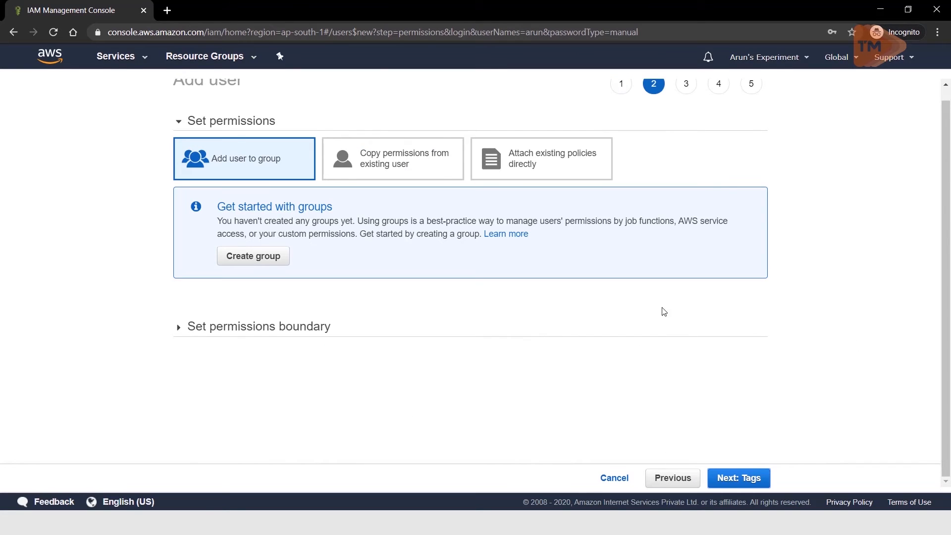
Step: Create a group named Admin with the AdministratorAccess policy for the new user
click(254, 264)
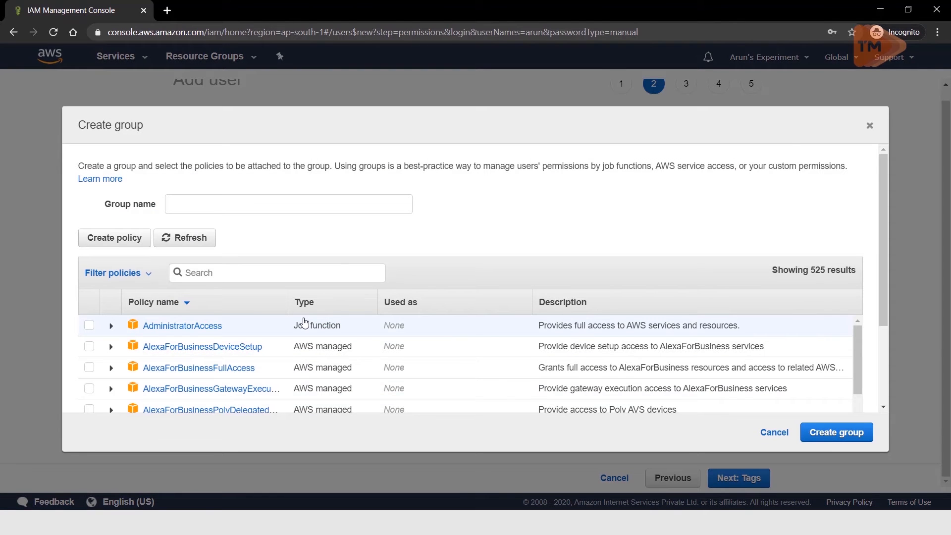
click(196, 196)
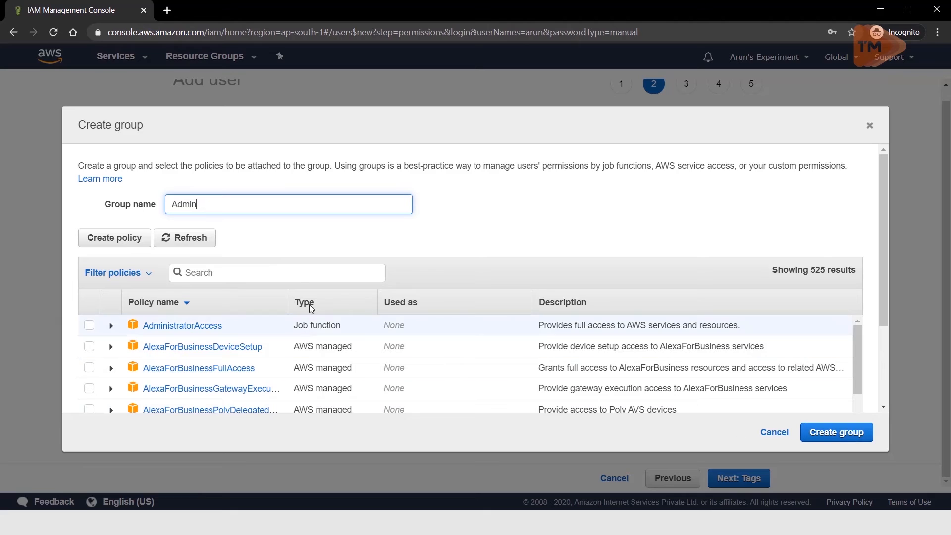
click(263, 274)
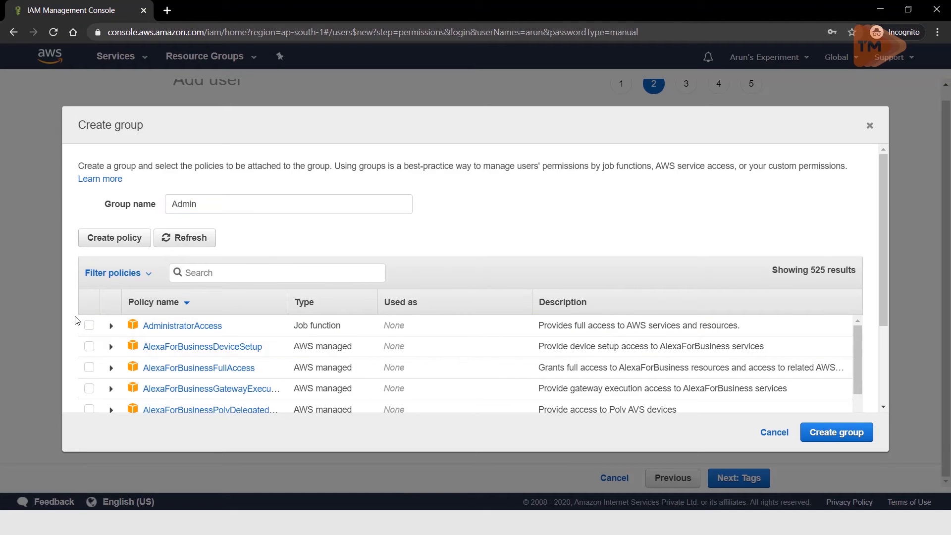
click(89, 327)
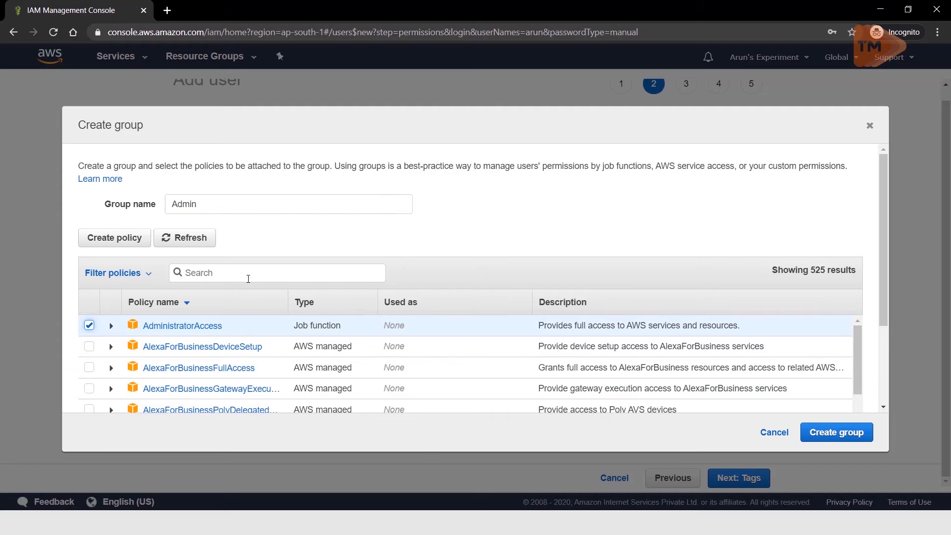
click(832, 432)
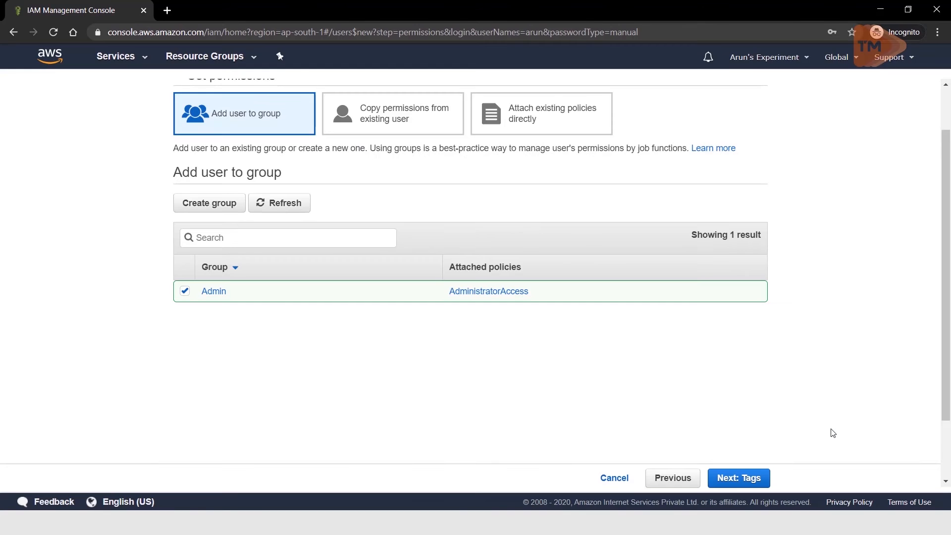
Step: Add a tag with key Name and value AdminUsers to the user and continue to the review
click(752, 478)
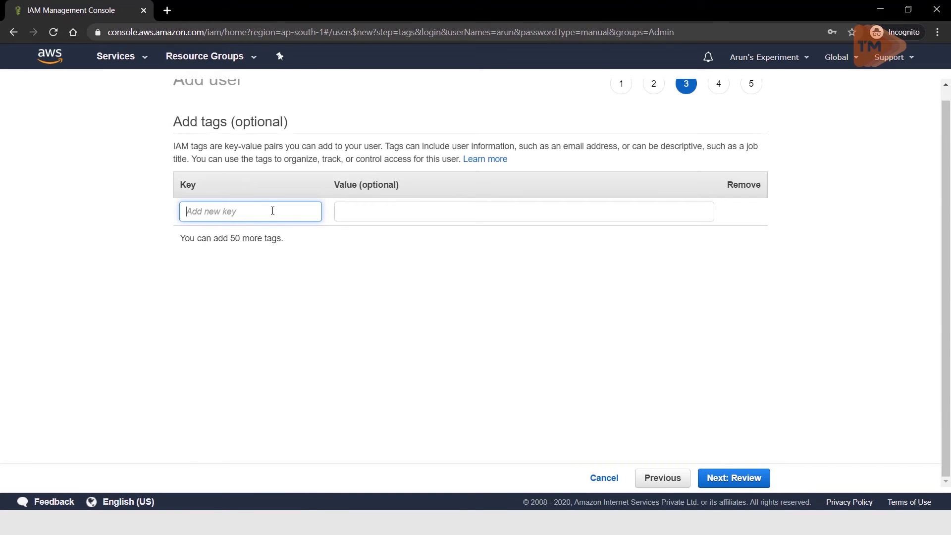
text(Name)
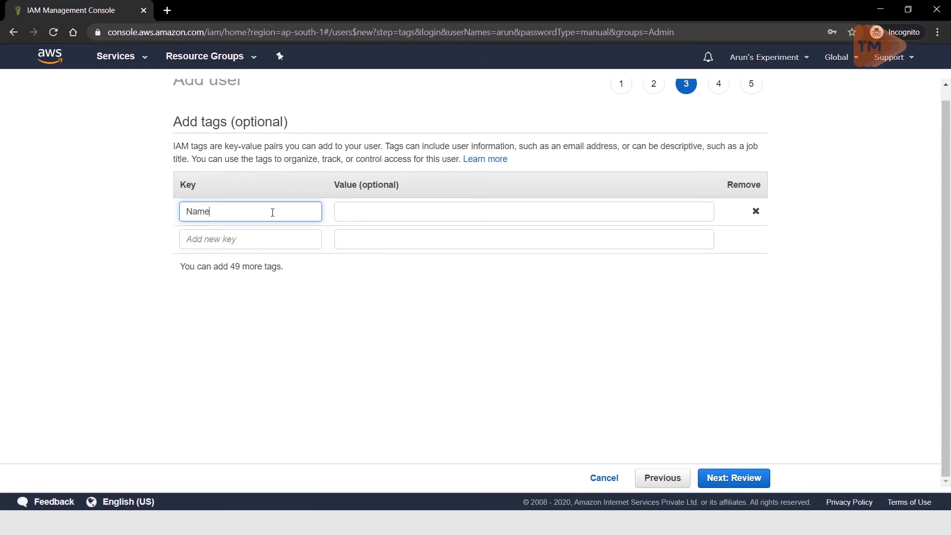
key(Tab)
text(Adm)
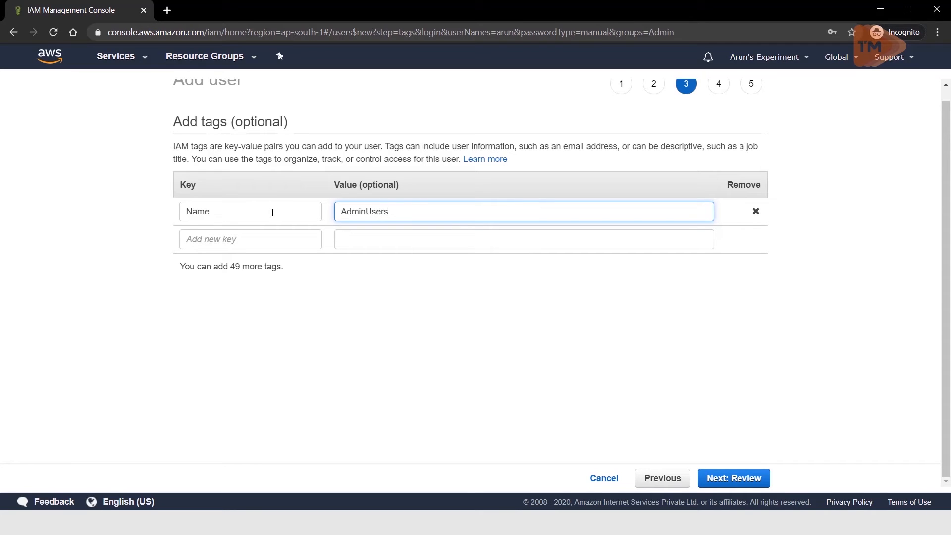
click(703, 471)
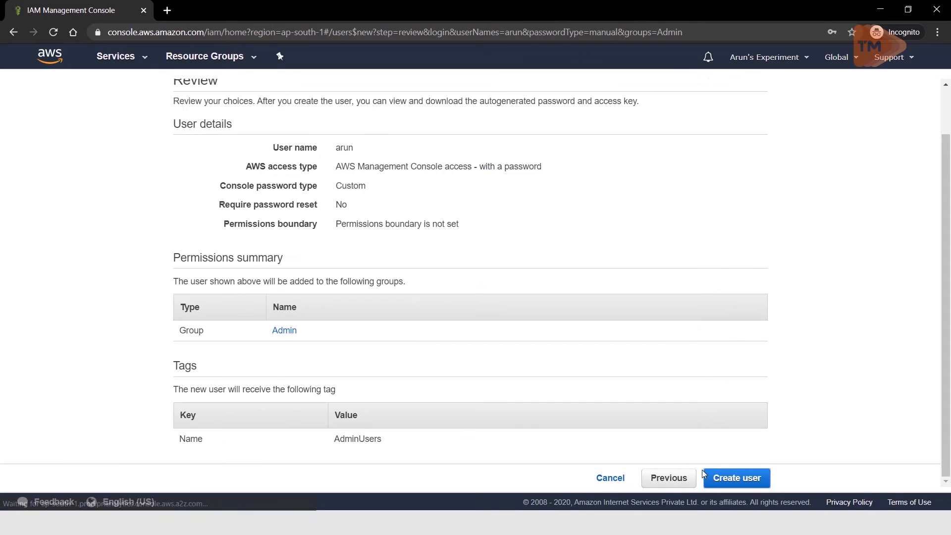
Step: Review the user details, permissions and tags, and create the user
scroll(365, 264, up, 1)
scroll(365, 173, down, 1)
scroll(365, 176, up, 1)
scroll(488, 325, down, 2)
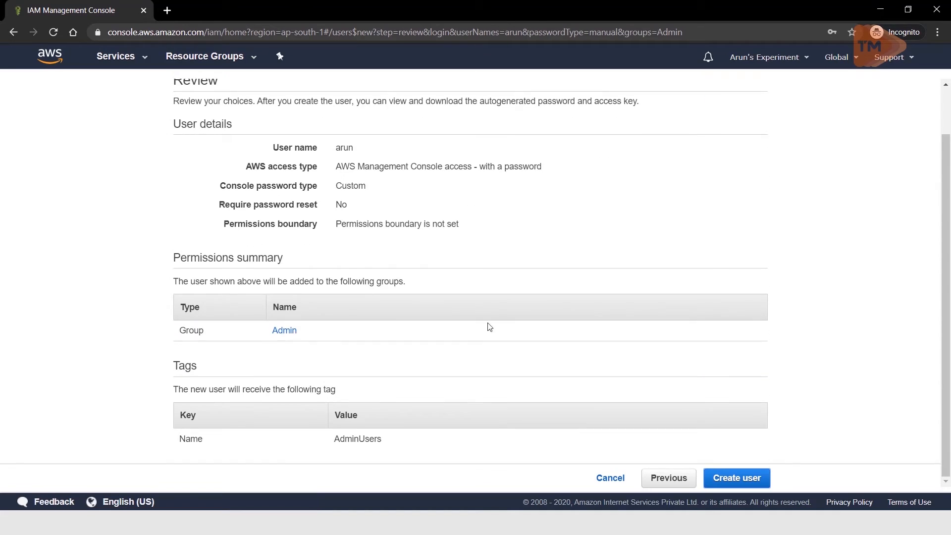
click(750, 478)
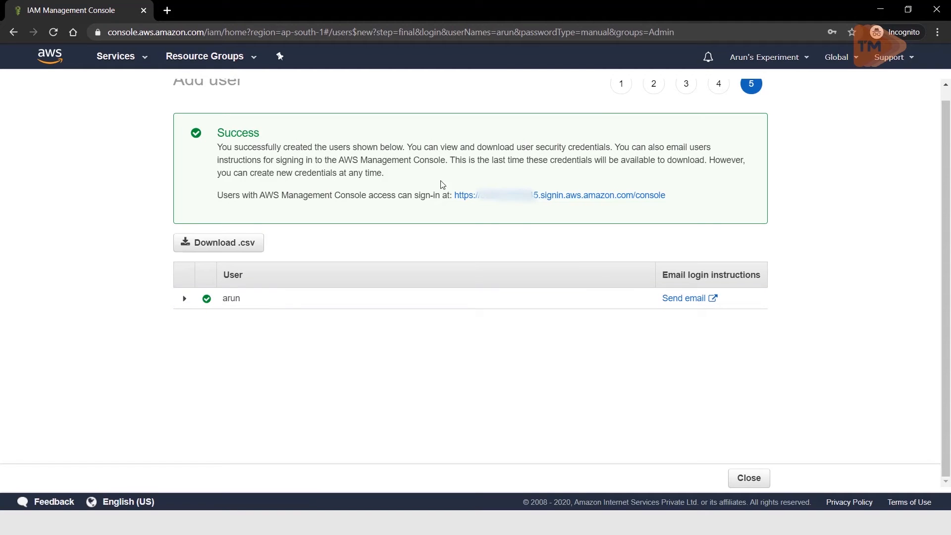
Step: Use the console sign-in link to sign in as the new IAM user, and decline saving the login in LastPass
drag(685, 201, 456, 205)
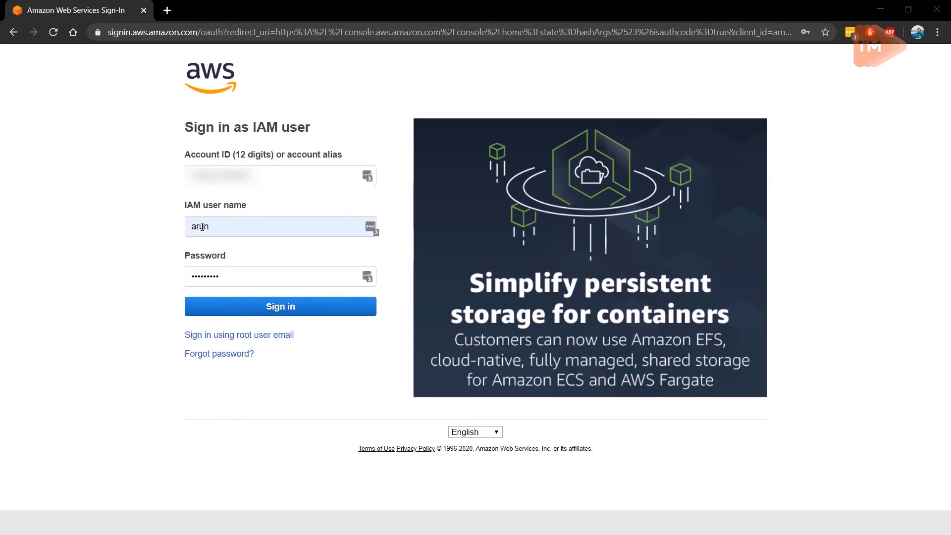
click(249, 316)
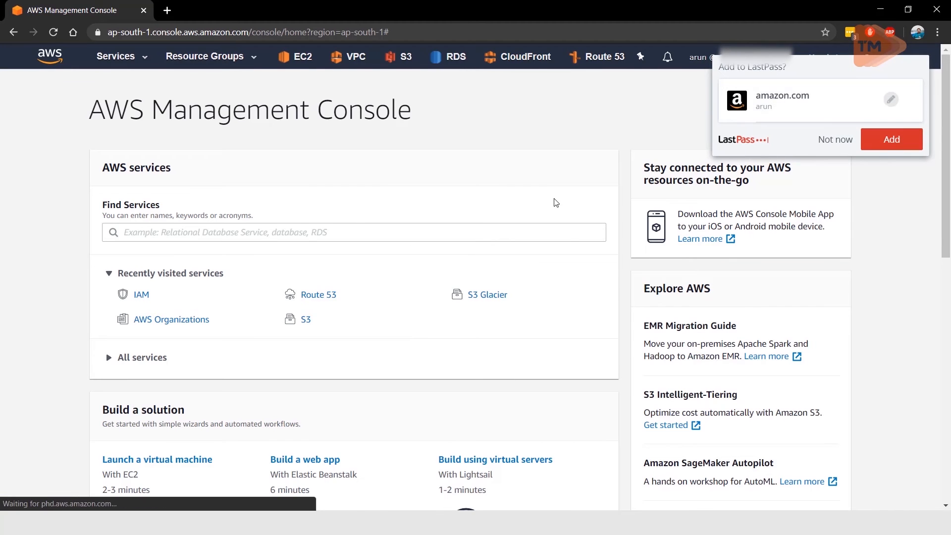
click(826, 140)
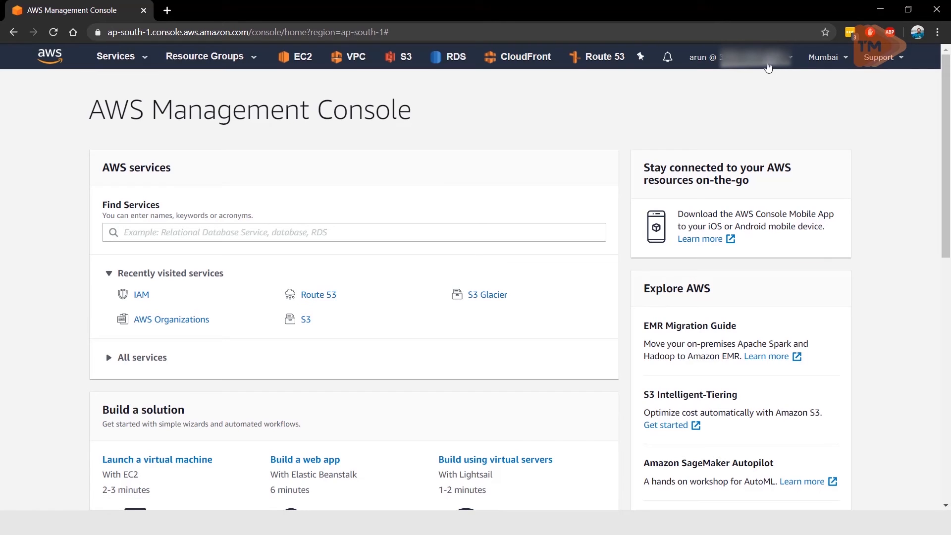
click(788, 60)
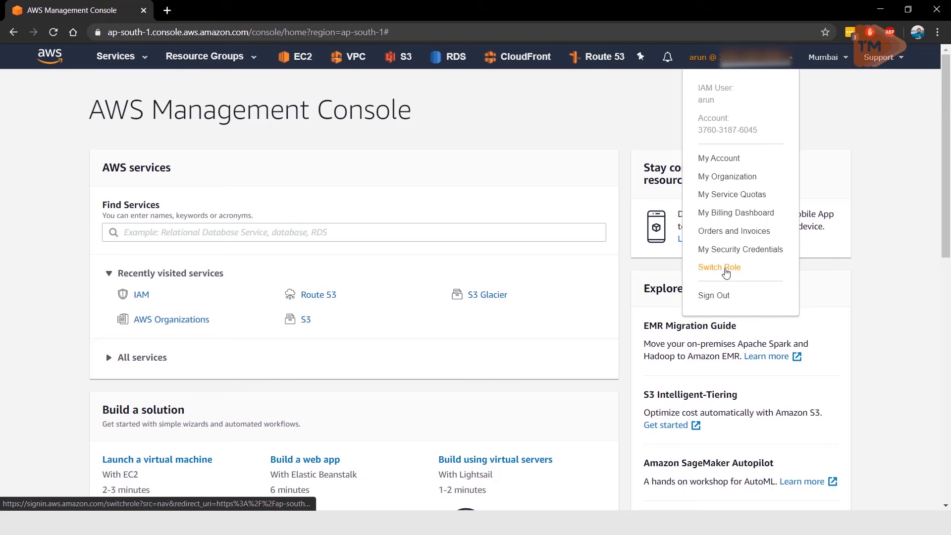
click(726, 270)
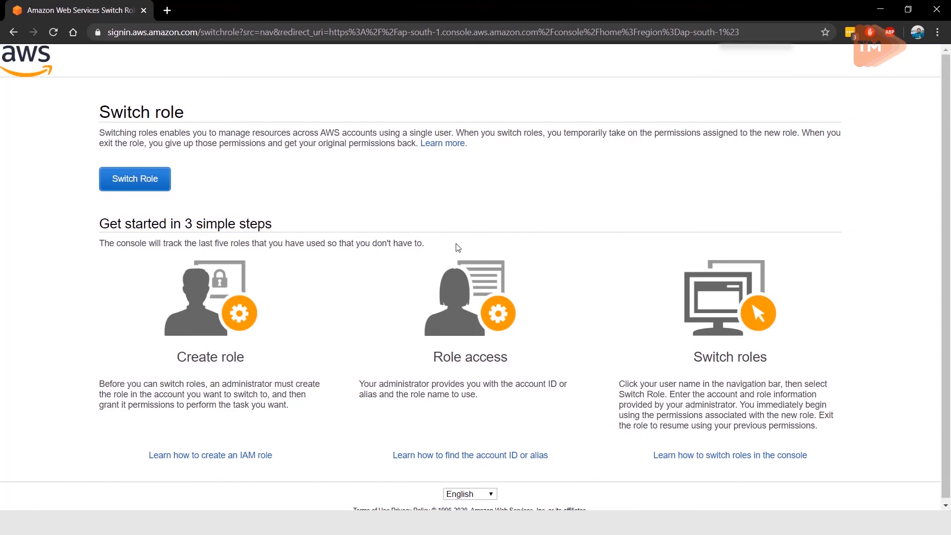
click(150, 183)
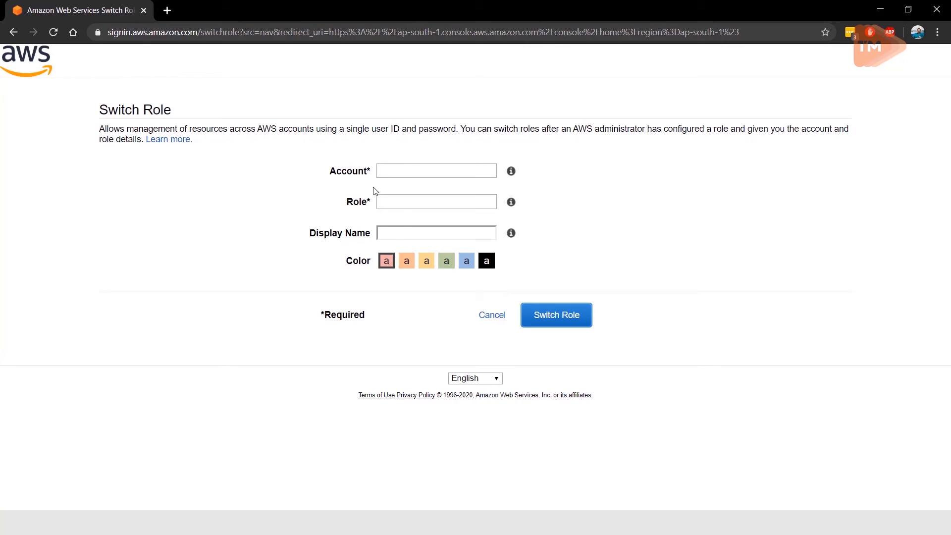
click(12, 33)
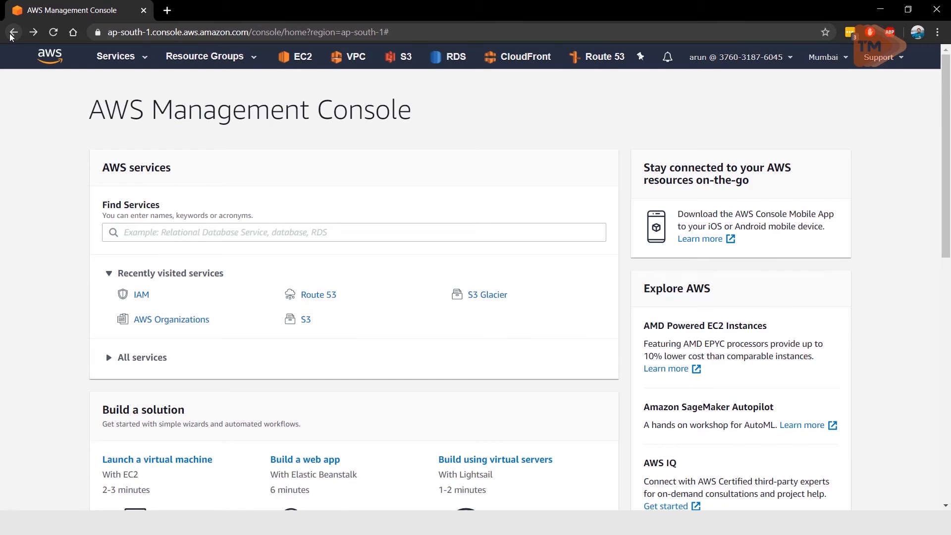
Step: Copy the switch-role link from Notepad, open it in a new browser tab and switch to the Cross_account_s3 role
key(super+Tab)
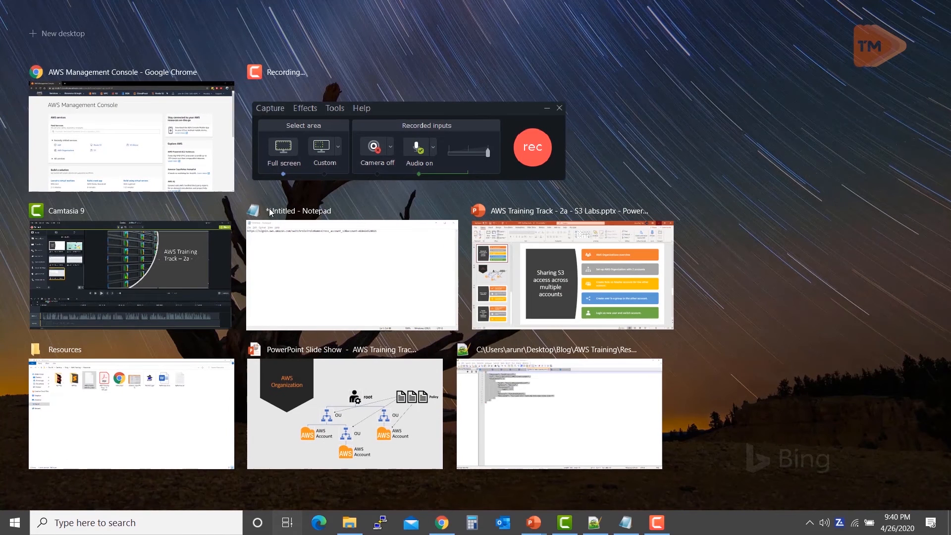
click(313, 264)
drag(493, 84, 35, 98)
key(ctrl+c)
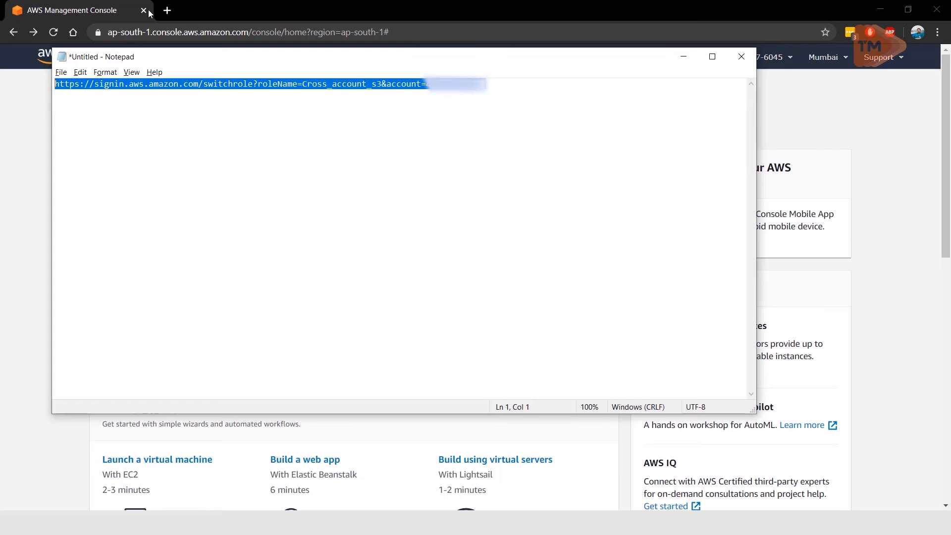
click(167, 10)
key(ctrl+v)
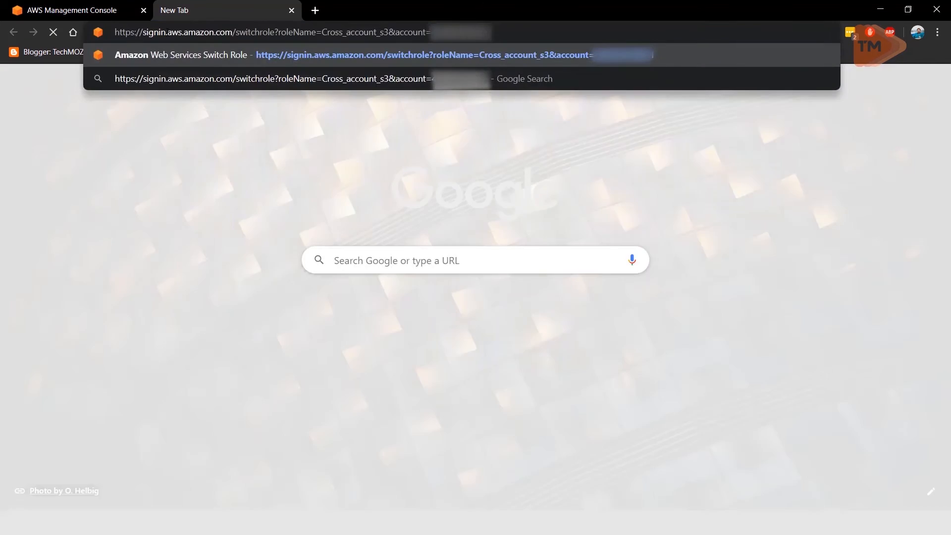
key(Return)
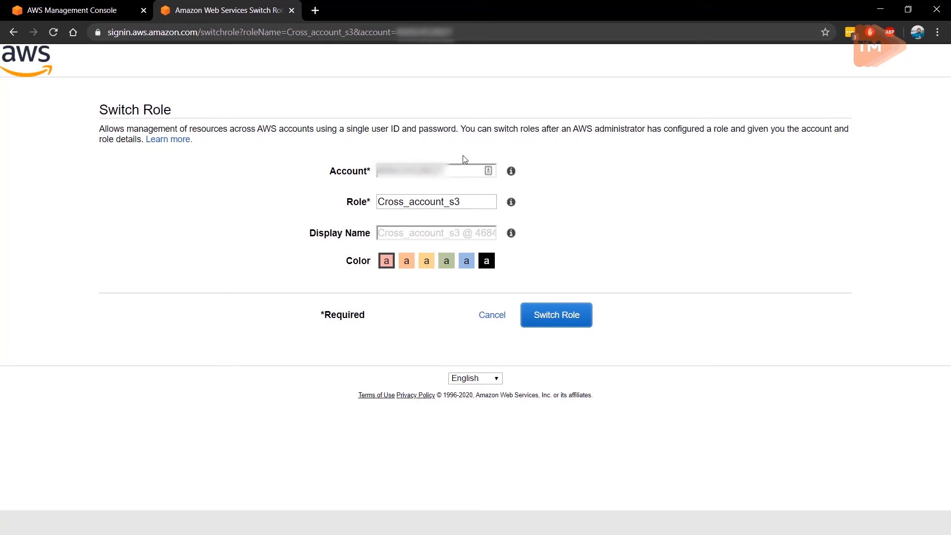
click(538, 318)
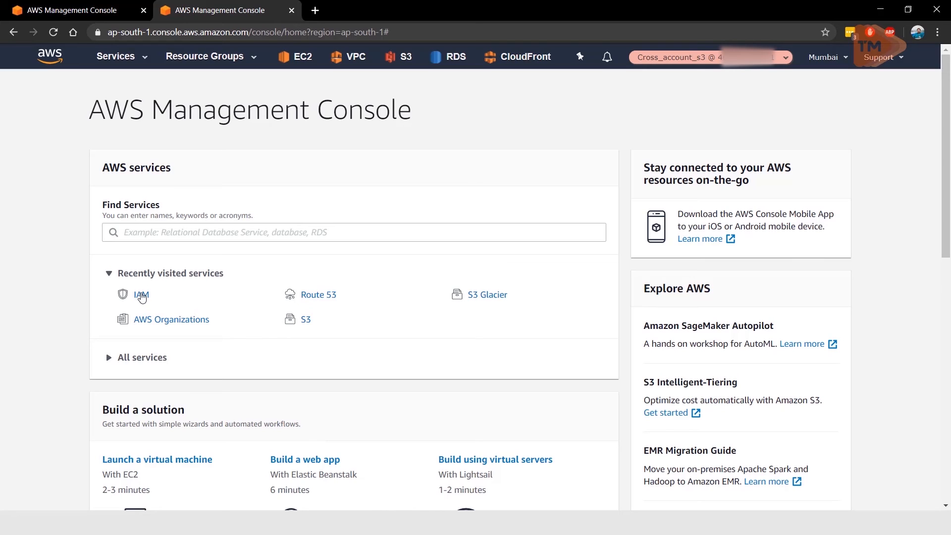
Step: Check the switched role's access to the IAM dashboard, the EC2 running instances and the S3 bucket list
click(142, 297)
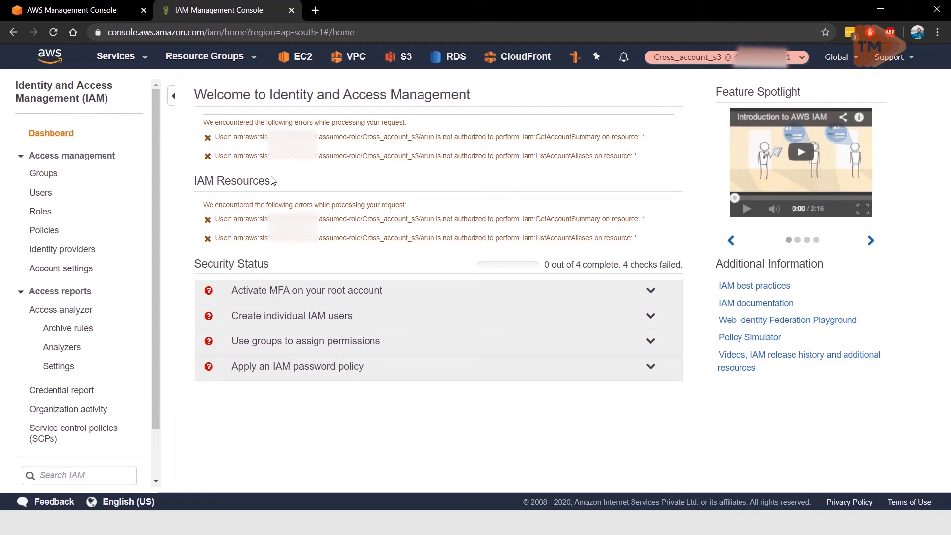
click(129, 58)
click(300, 63)
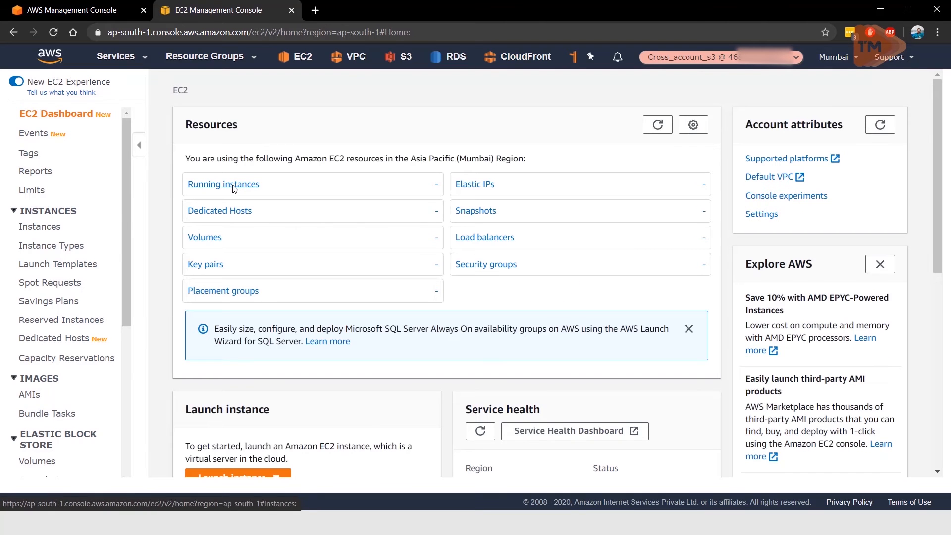
click(233, 186)
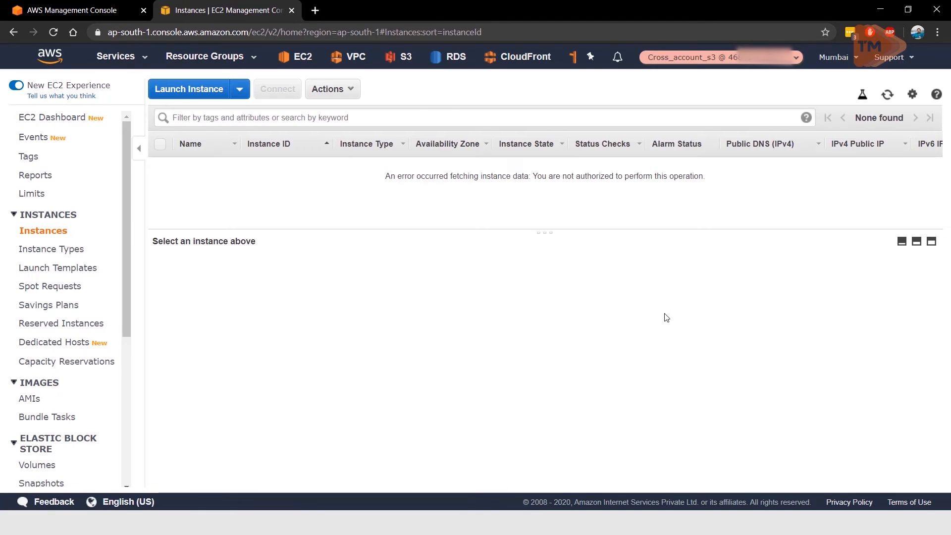
drag(588, 177, 591, 176)
click(590, 177)
click(403, 57)
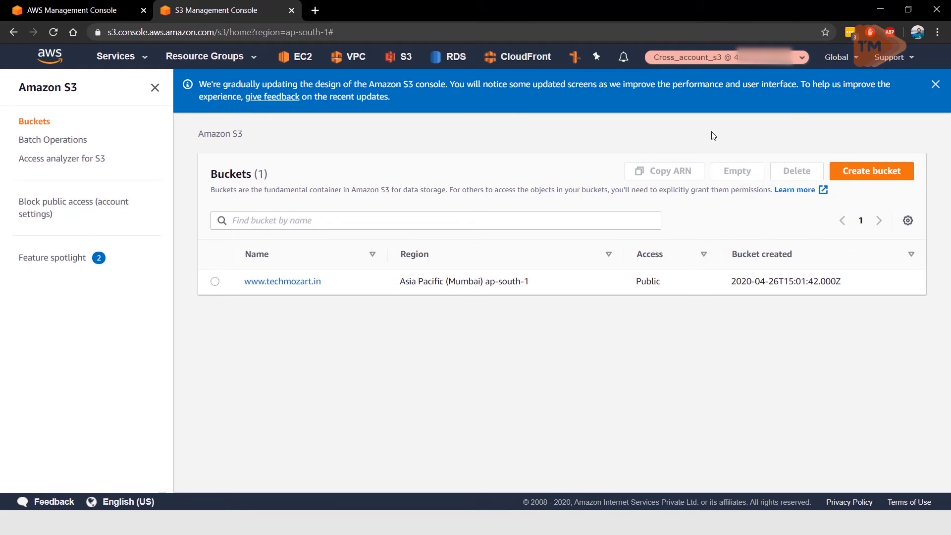
Step: Create an S3 bucket named crossaccounttest in Asia Pacific (Mumbai) ap-south-1, keeping all public access blocked
click(852, 171)
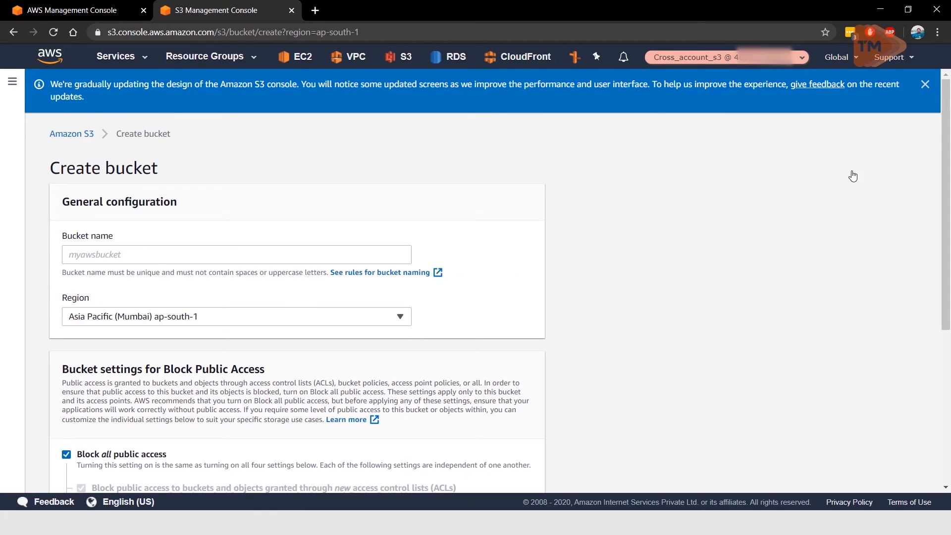
click(199, 257)
text(crossaccounttest)
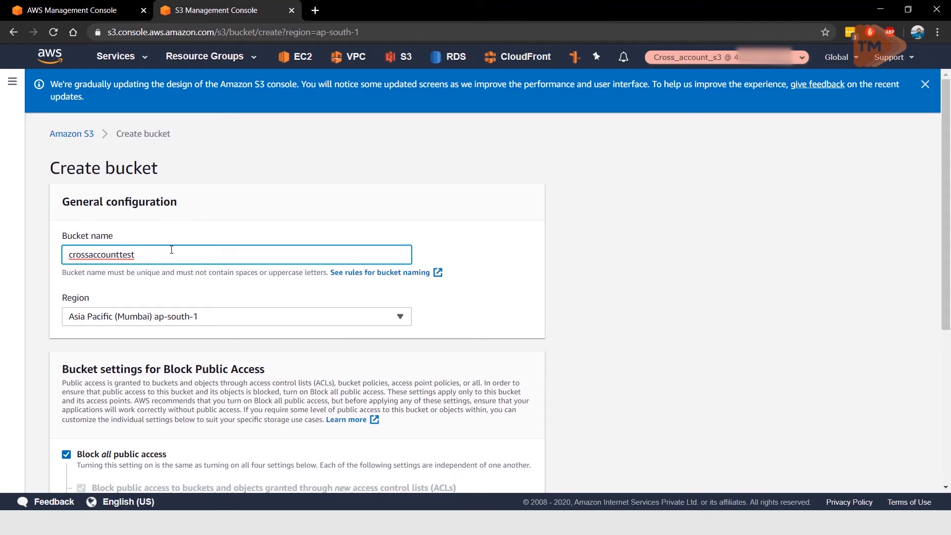
scroll(179, 279, down, 5)
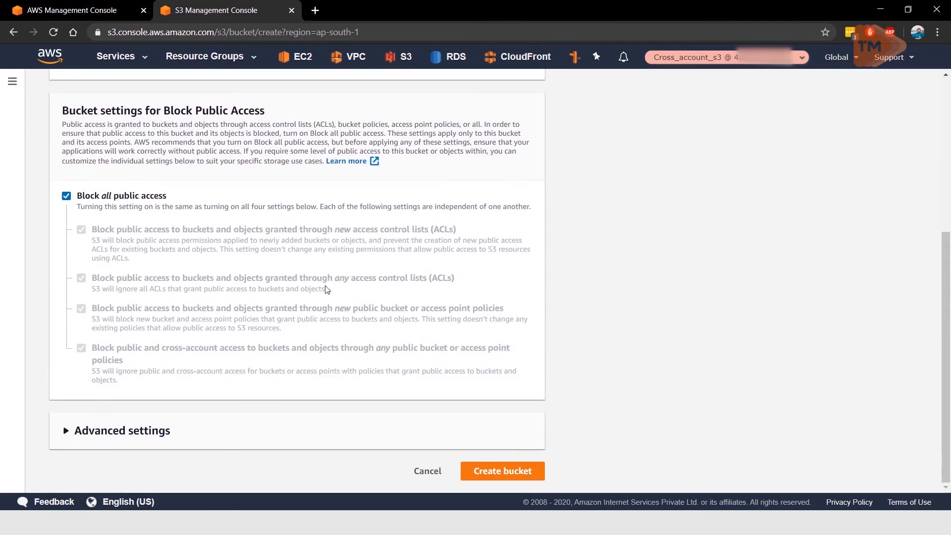
click(493, 470)
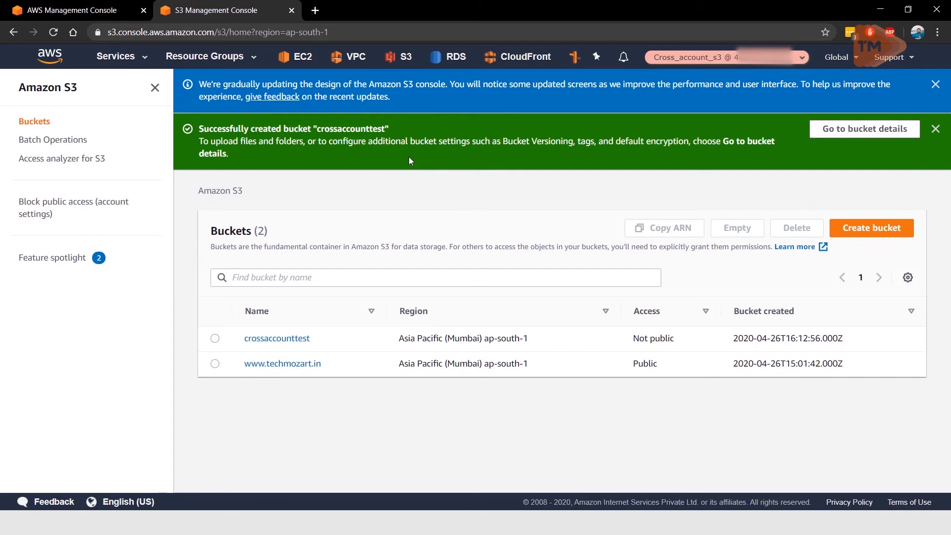
Step: Sign out of the switched-role session and sign back in to the AWS console with the root user account
click(685, 60)
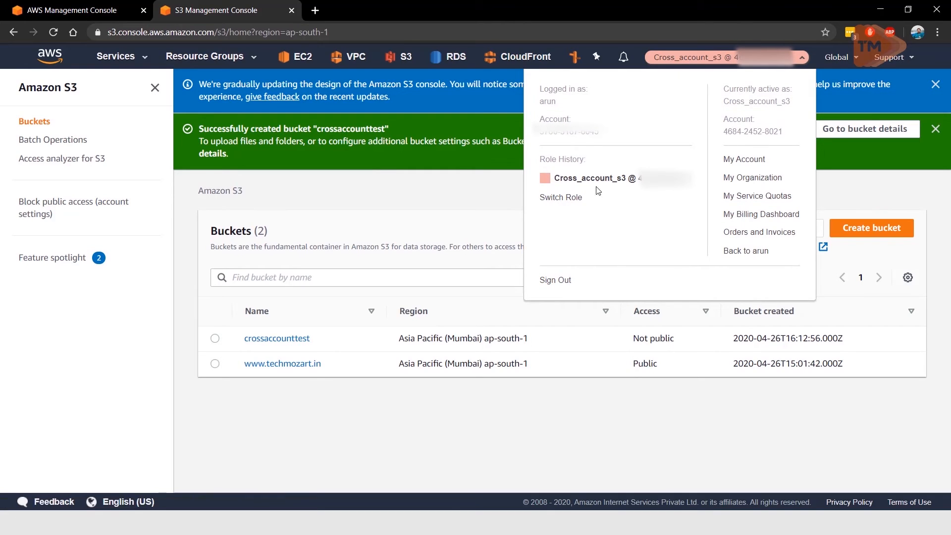
click(560, 282)
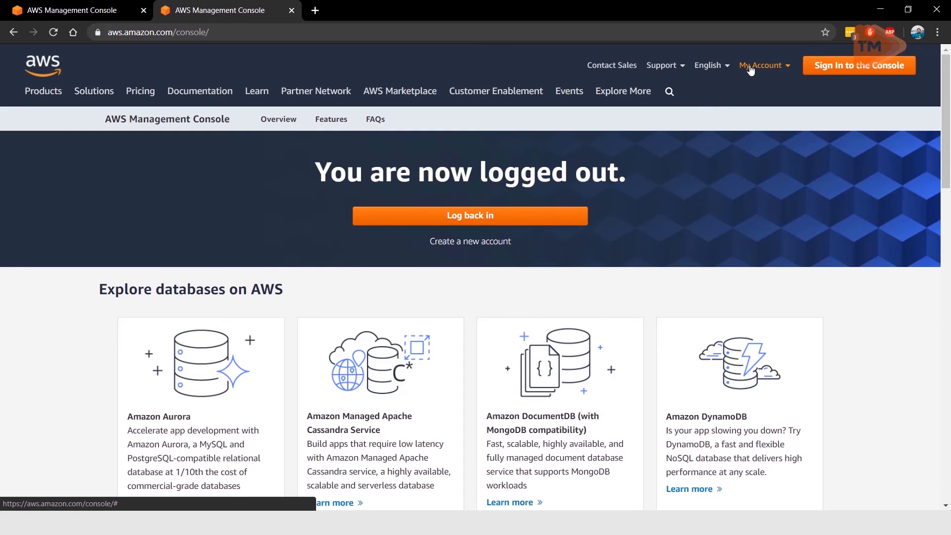
click(751, 70)
click(763, 94)
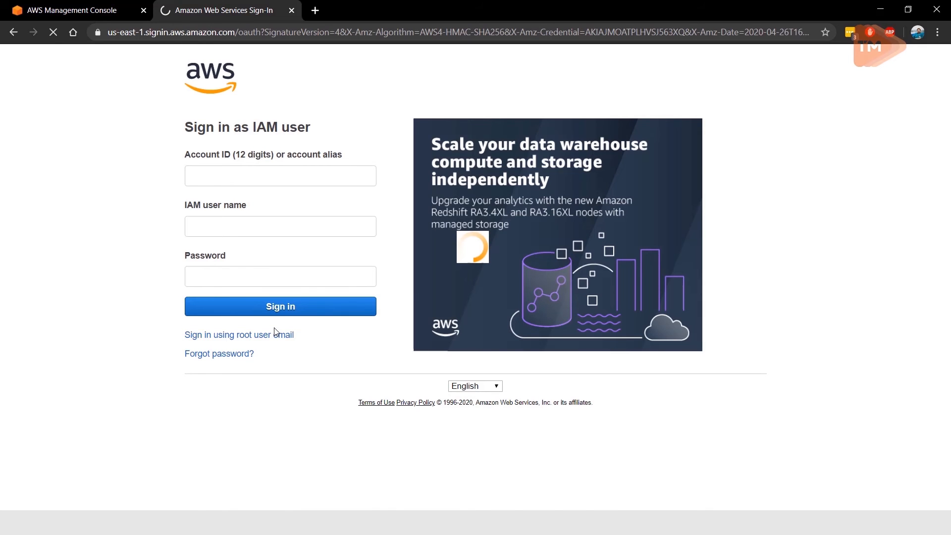
click(276, 334)
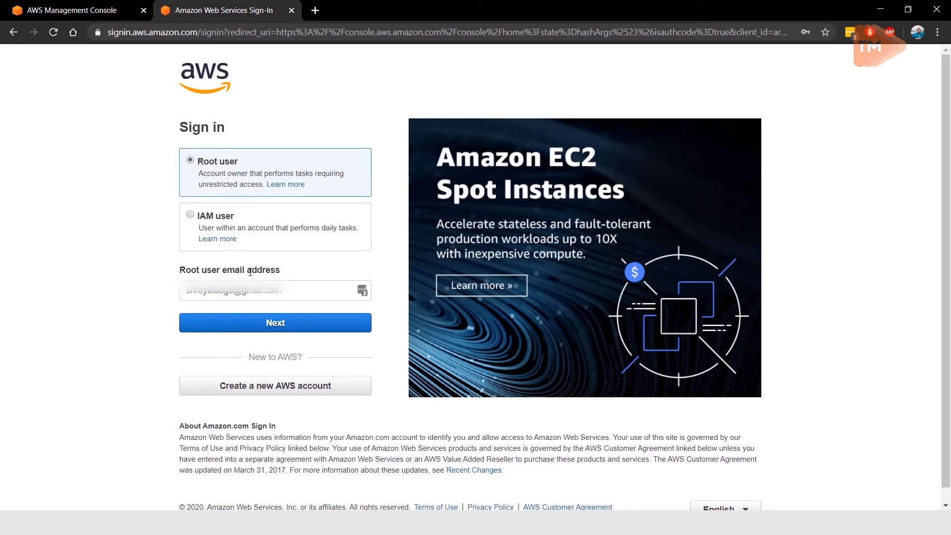
key(Return)
click(258, 231)
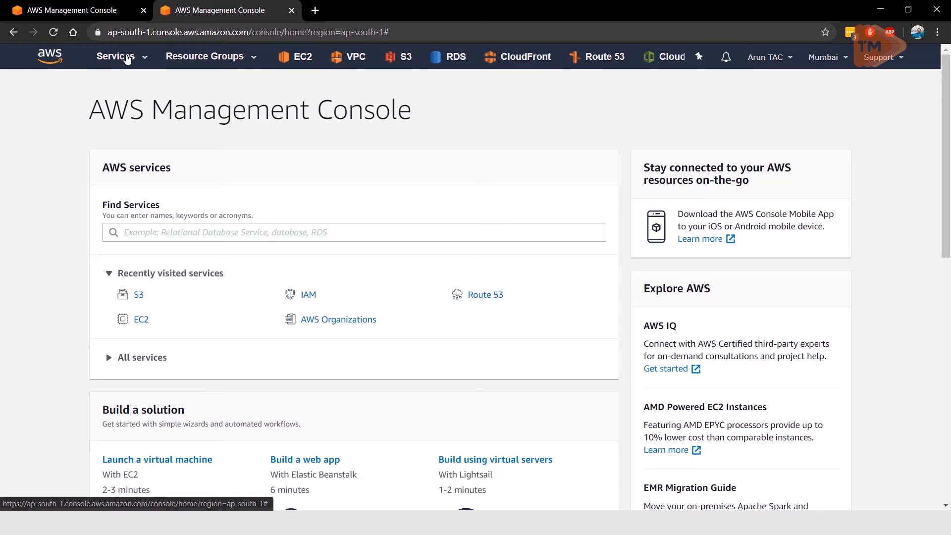
Step: View the member accounts in AWS Organizations and go to the S3 service to check the bucket list
click(355, 321)
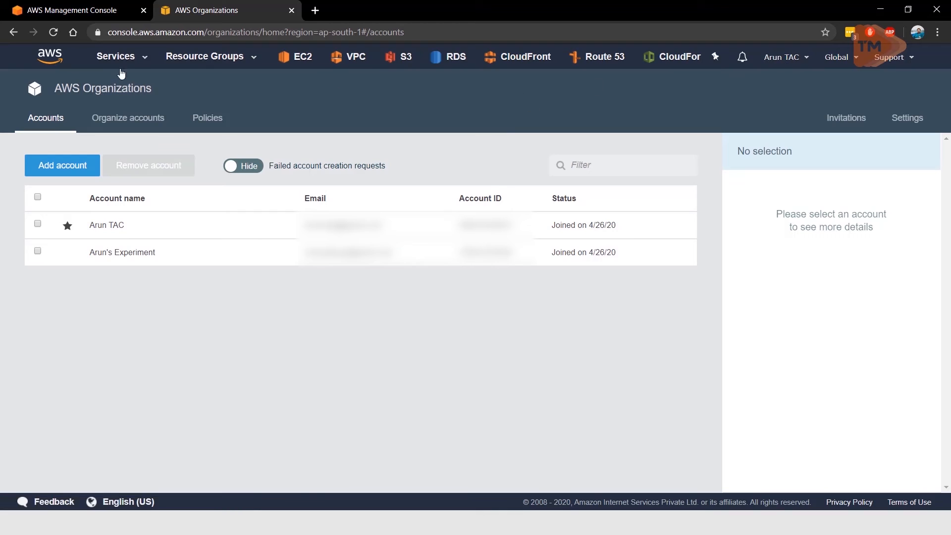
click(132, 56)
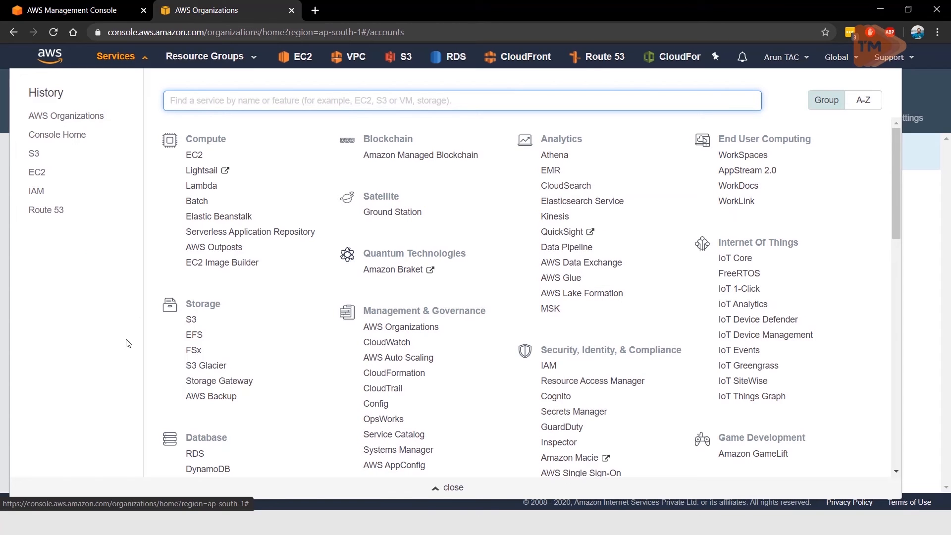
click(191, 320)
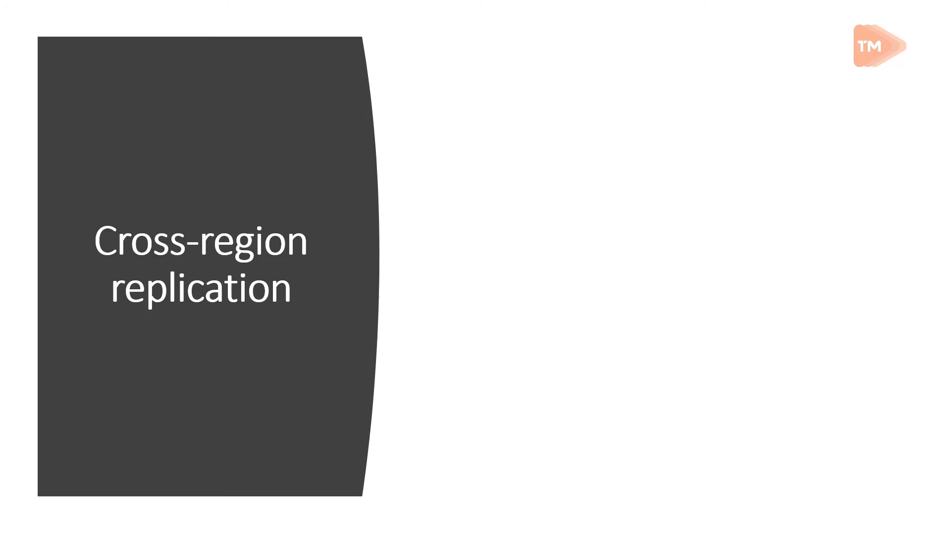
key(Right)
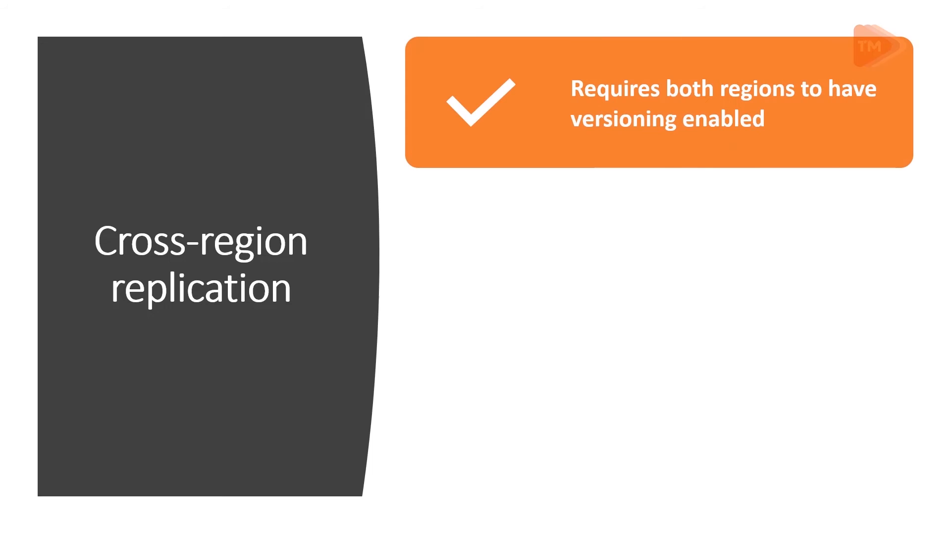
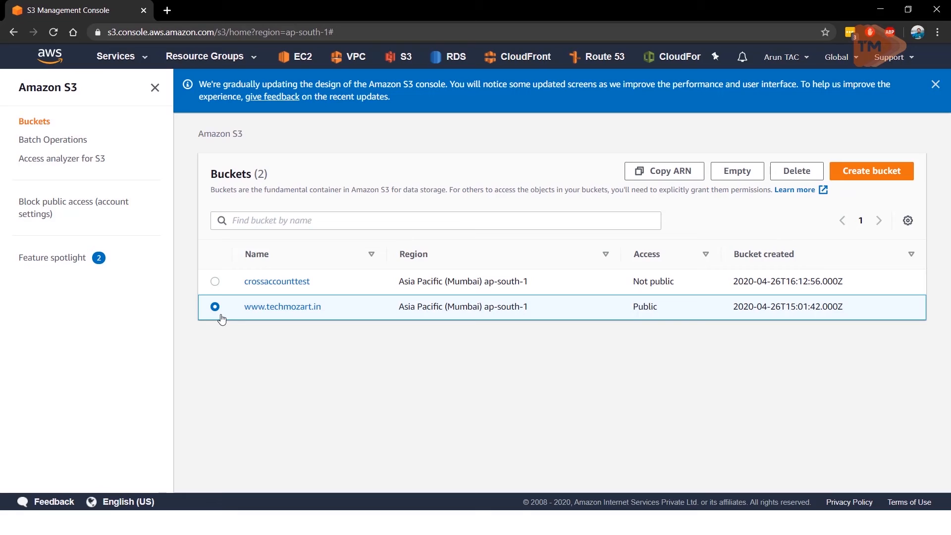
click(270, 308)
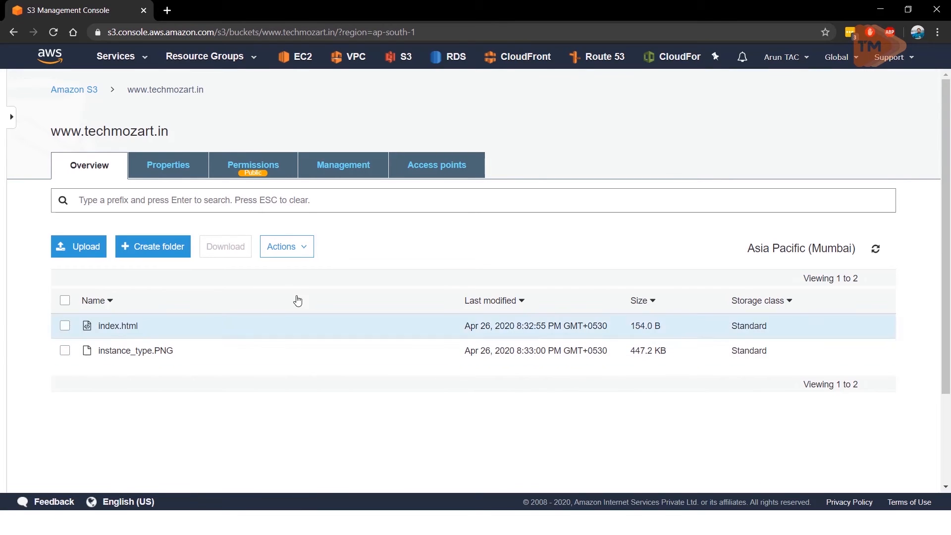
click(181, 169)
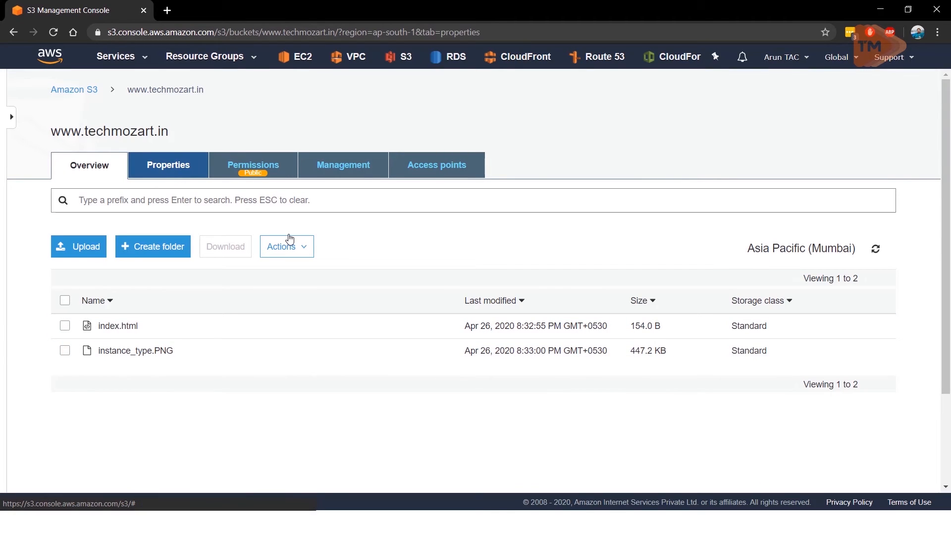
scroll(289, 240, down, 9)
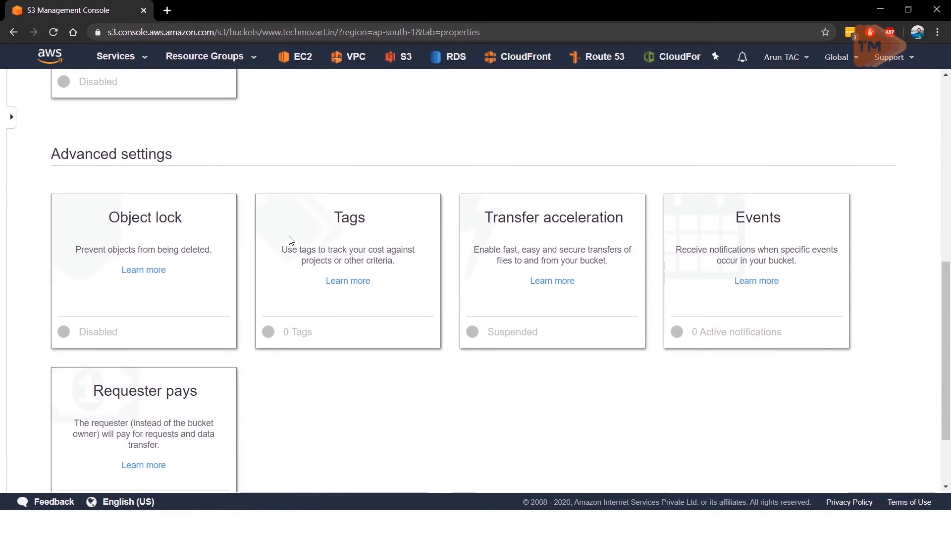
scroll(488, 295, up, 9)
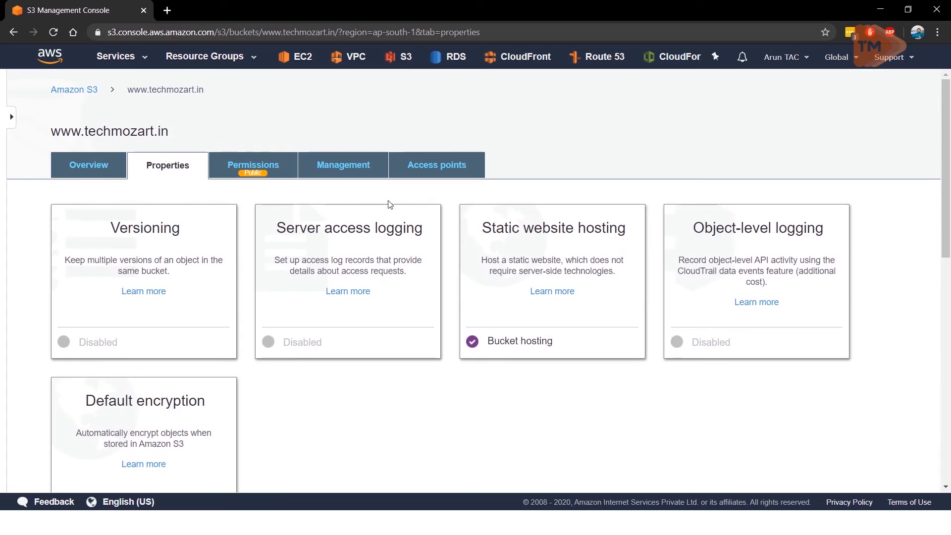
click(356, 165)
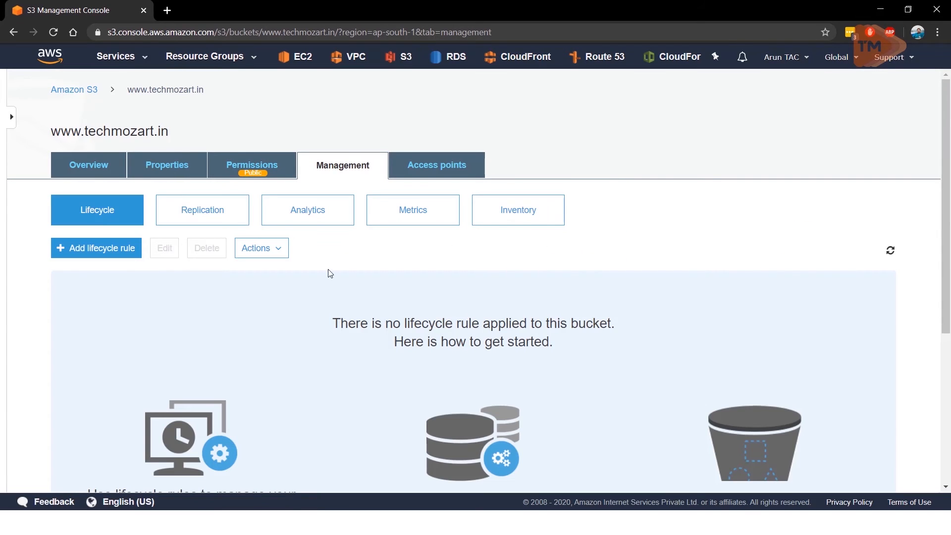
click(208, 212)
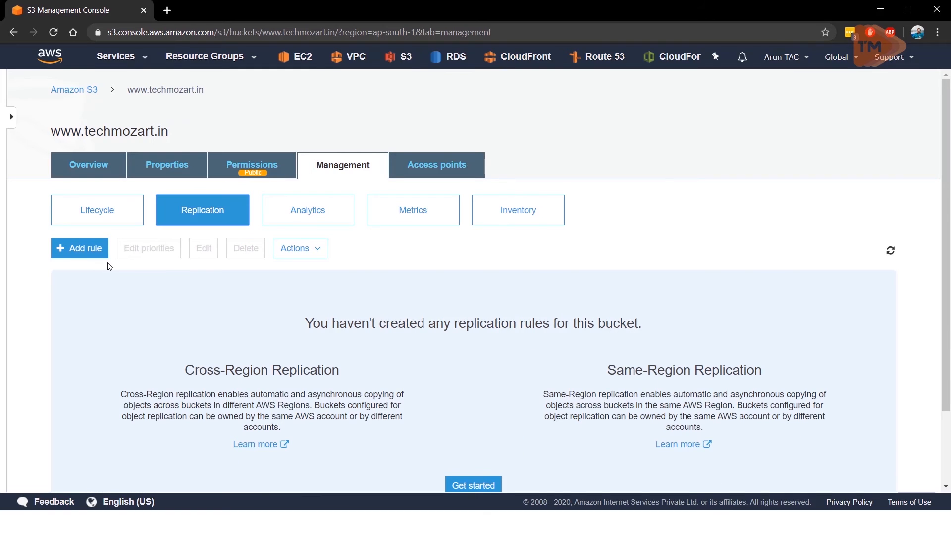
click(93, 257)
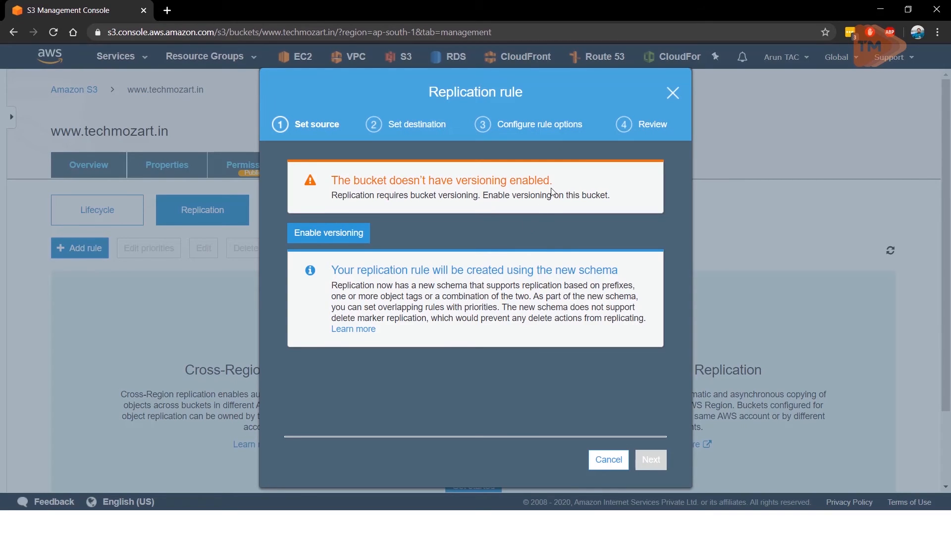
click(336, 241)
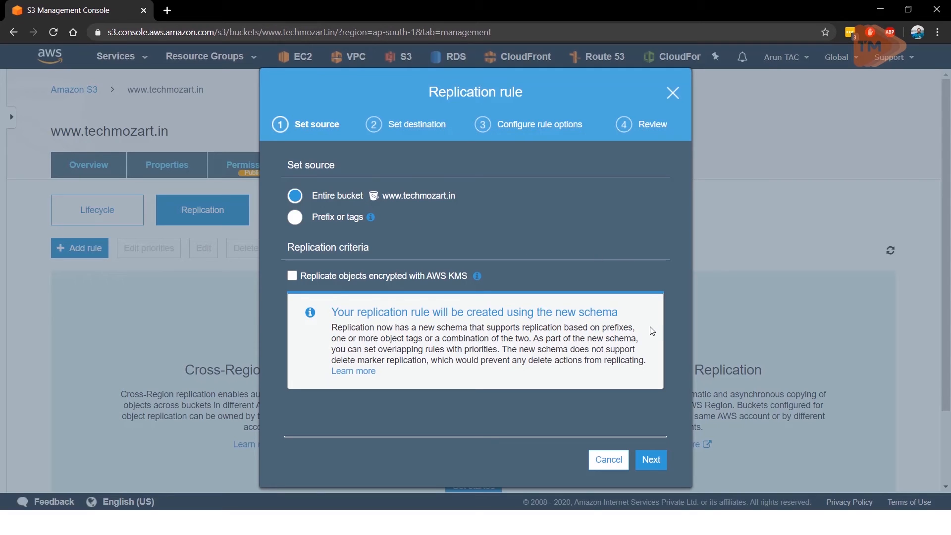
click(608, 459)
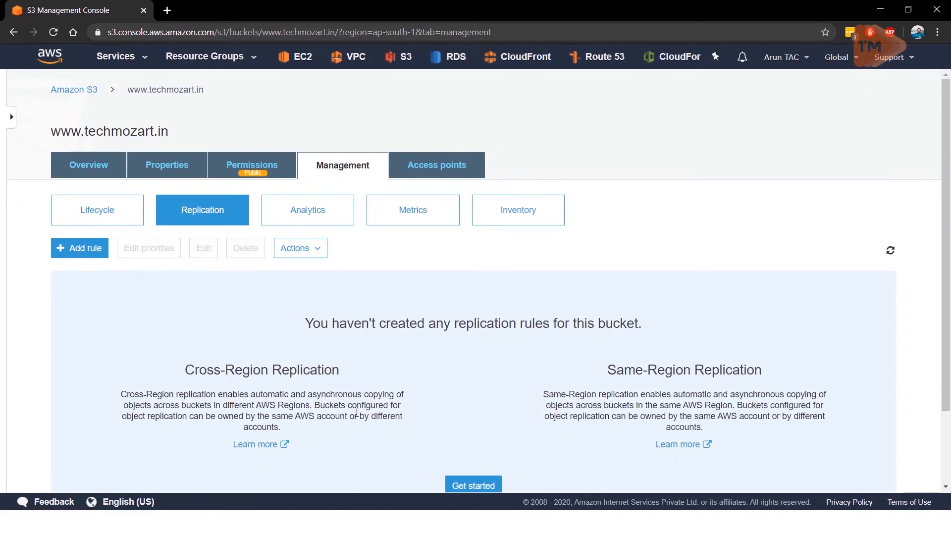
Step: Check the versioning setting in the bucket's properties without changing it
click(174, 164)
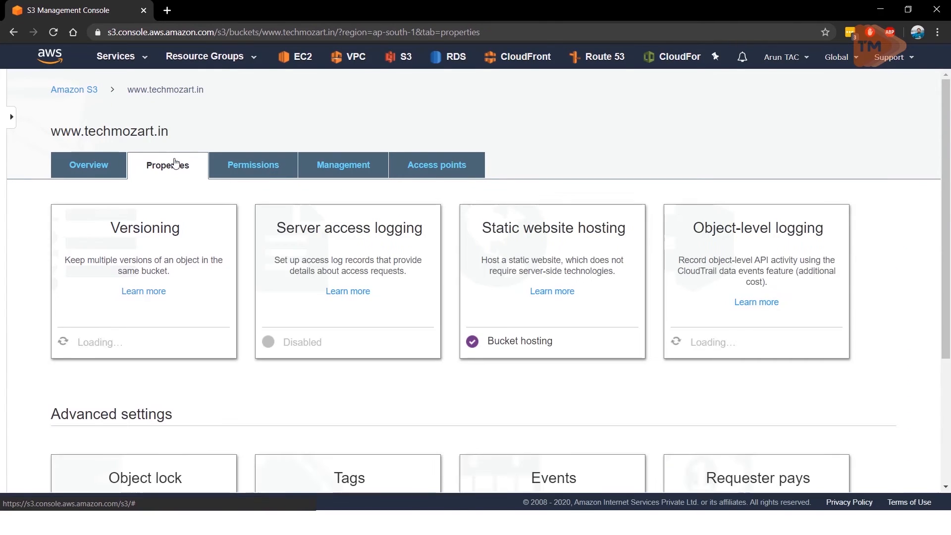
click(74, 312)
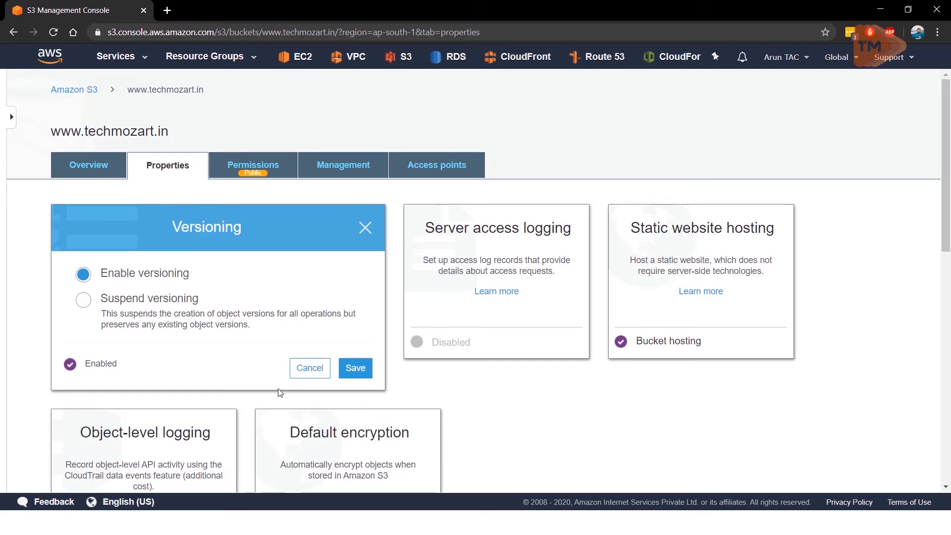
click(309, 376)
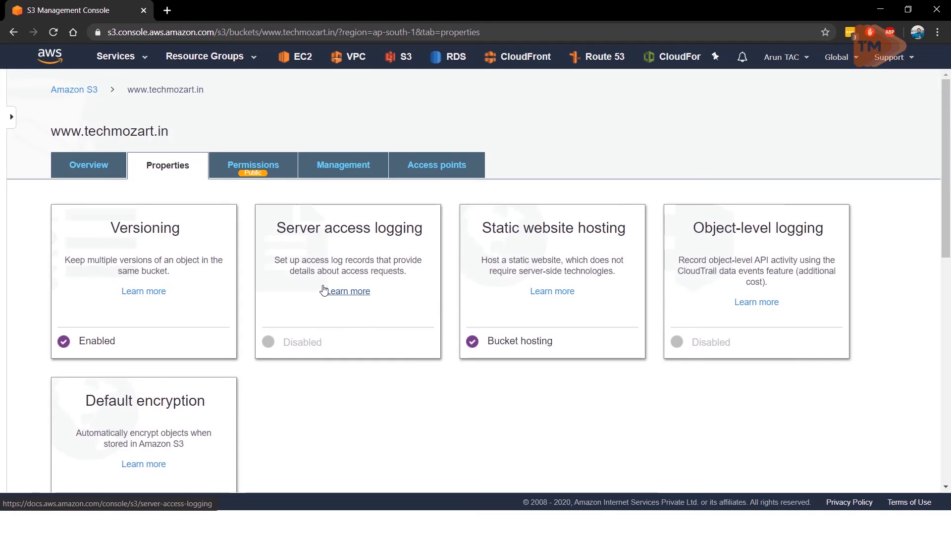
click(345, 168)
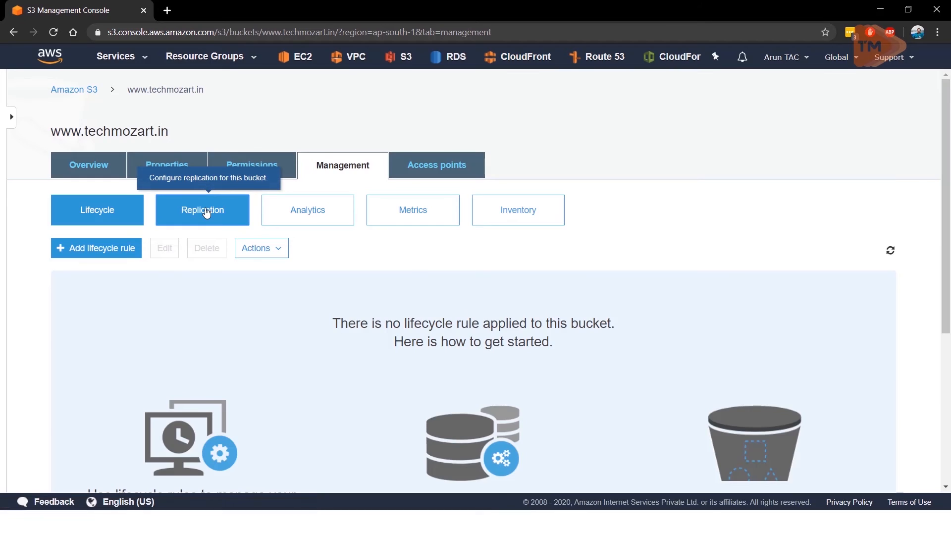
click(206, 211)
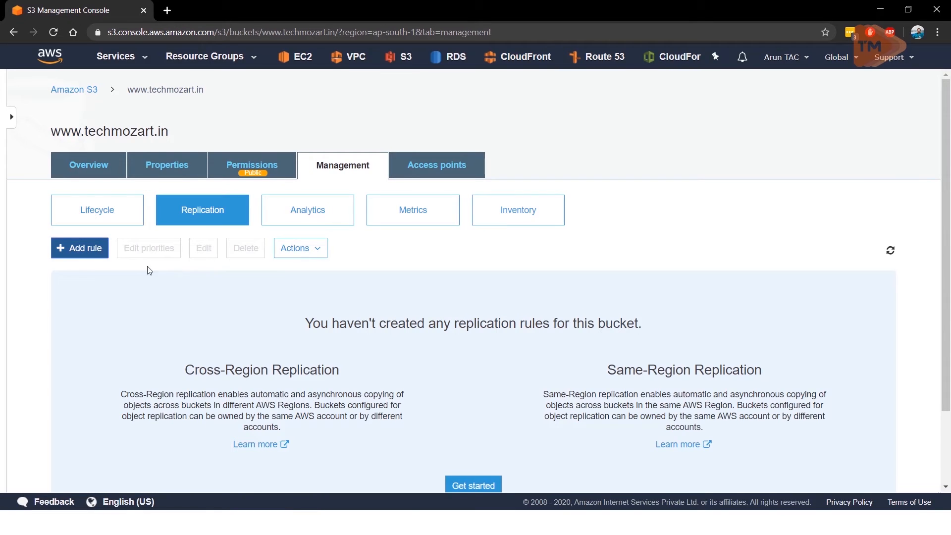
click(80, 247)
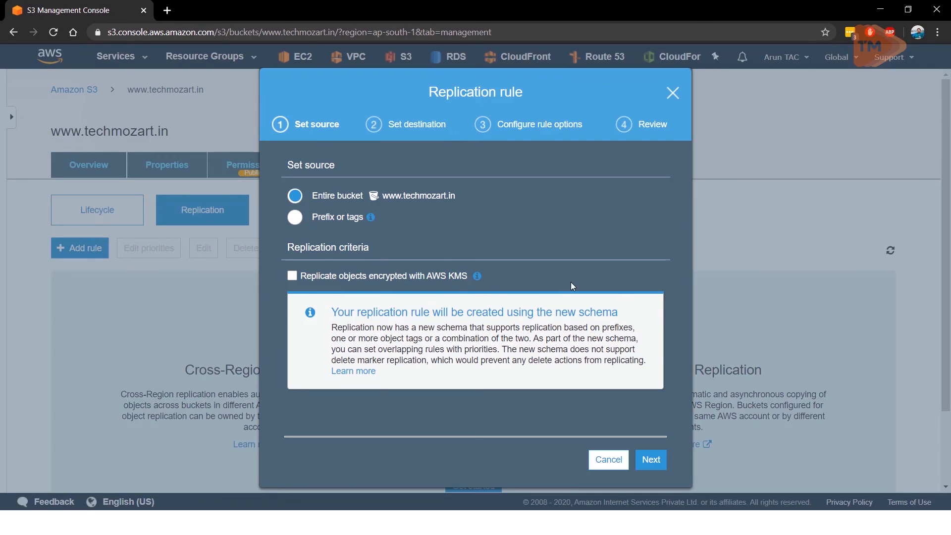
click(648, 461)
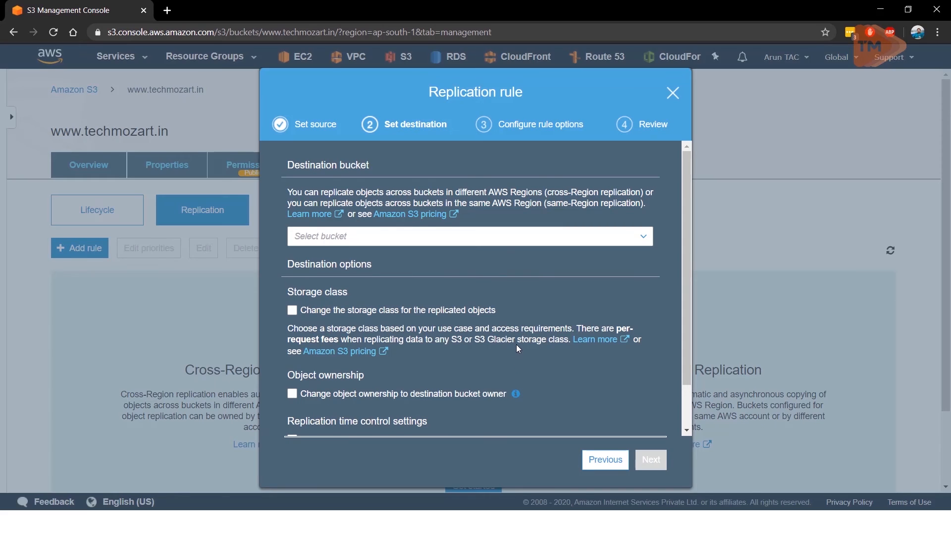
scroll(516, 344, down, 1)
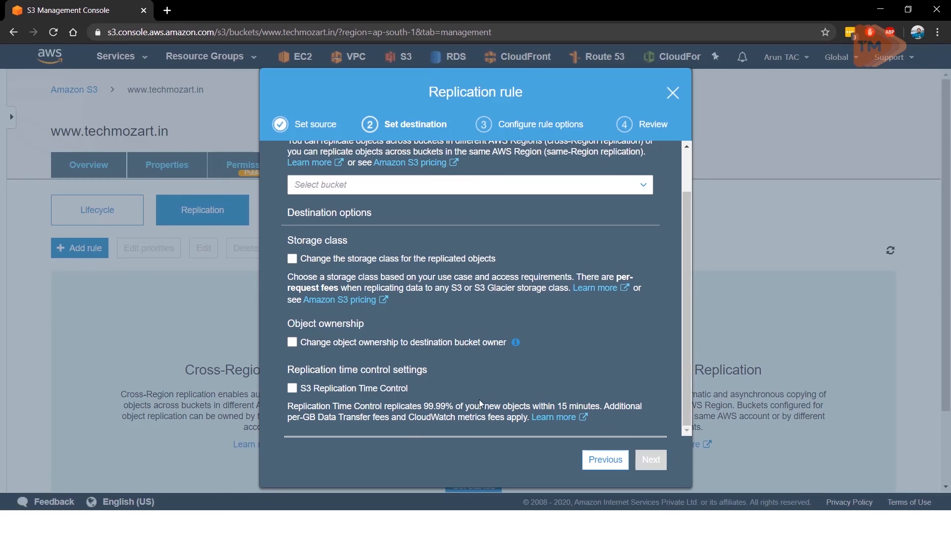
scroll(591, 429, up, 1)
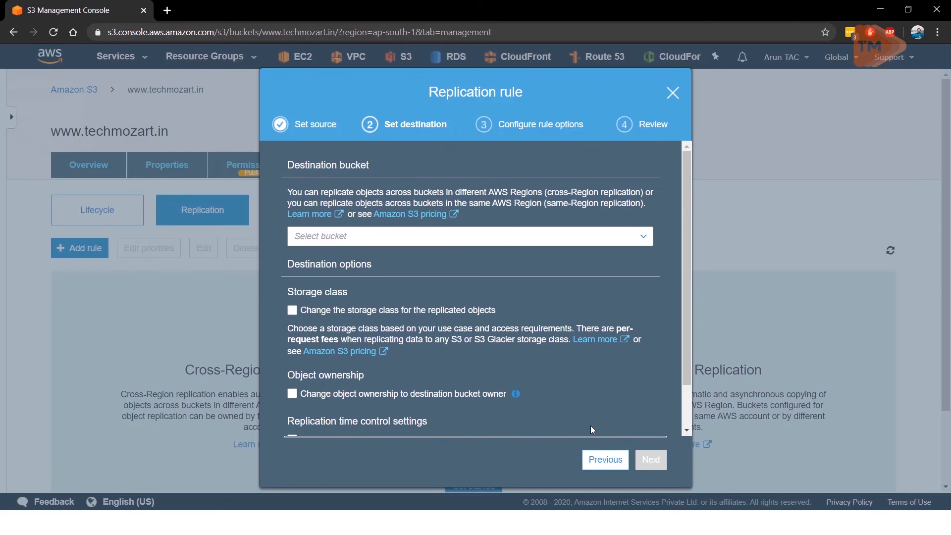
click(346, 239)
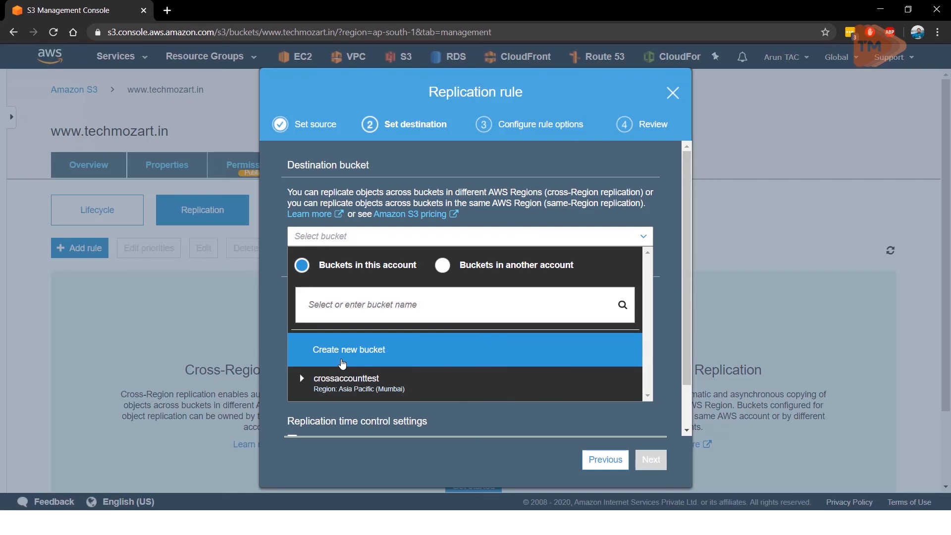
click(342, 364)
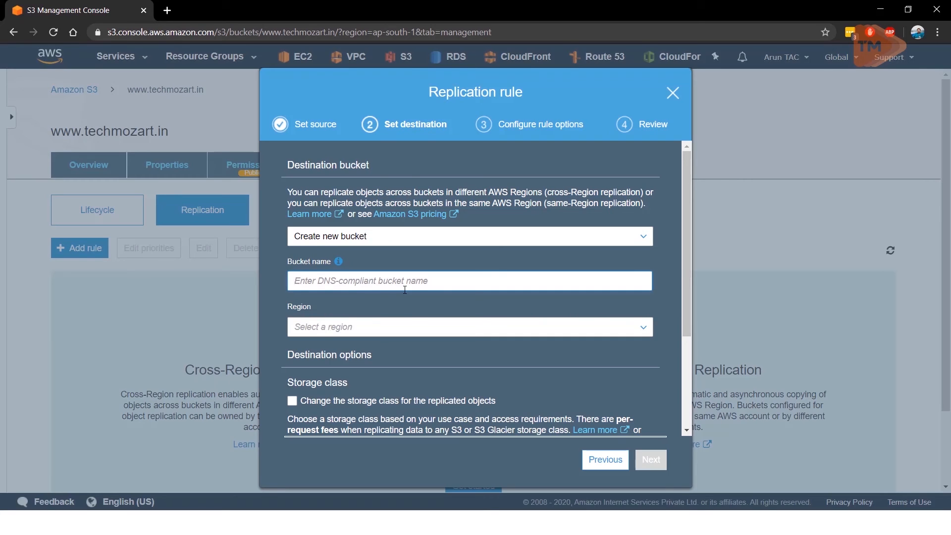
text(www.t)
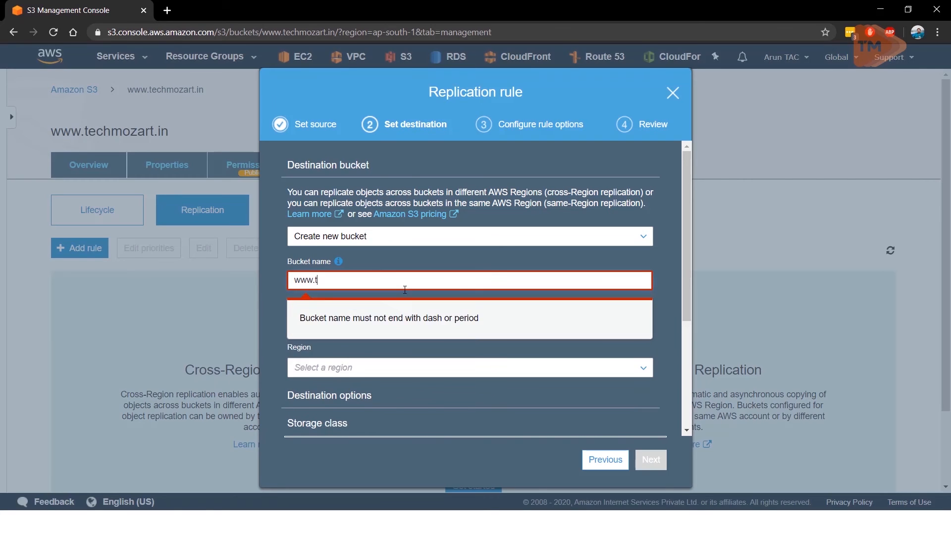
text(echmozart.us)
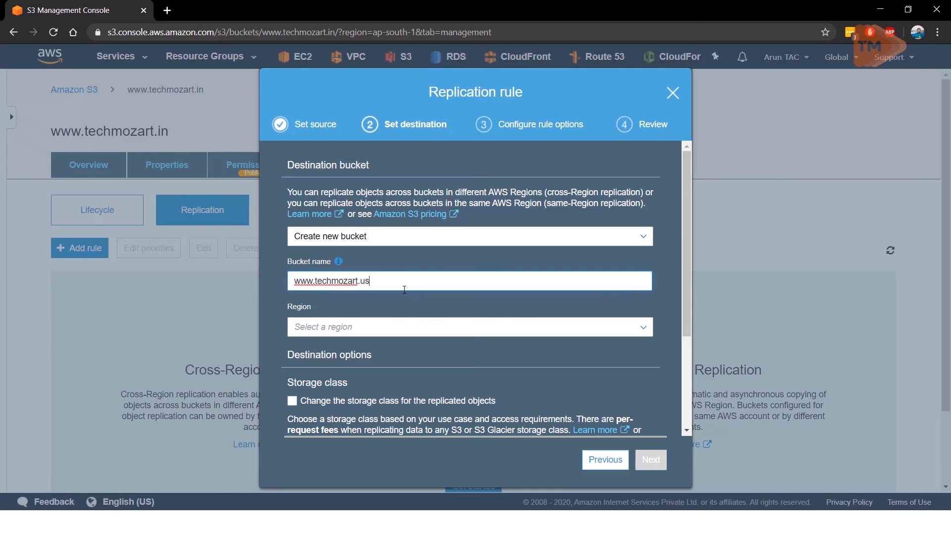
Step: Set the destination bucket's region to US East (N. Virginia) and continue to the rule options
click(382, 327)
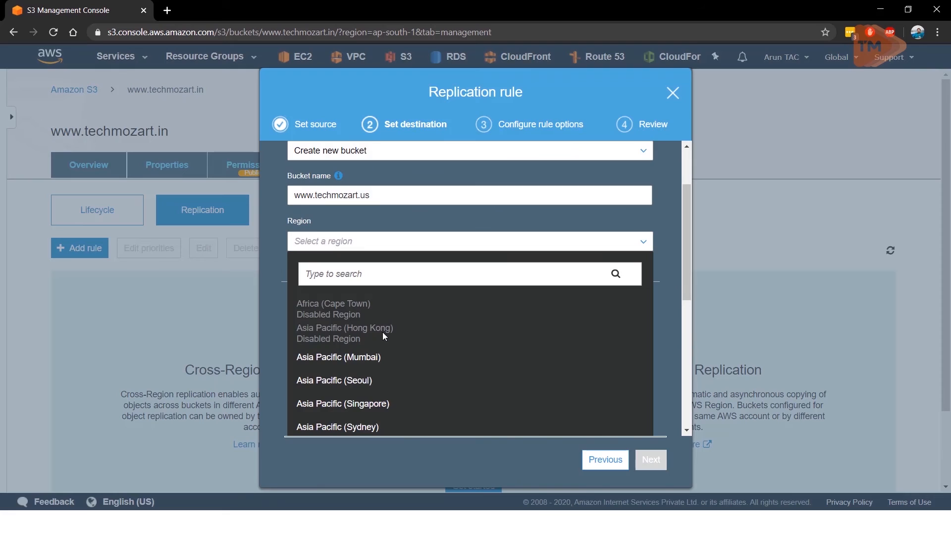
scroll(356, 399, down, 3)
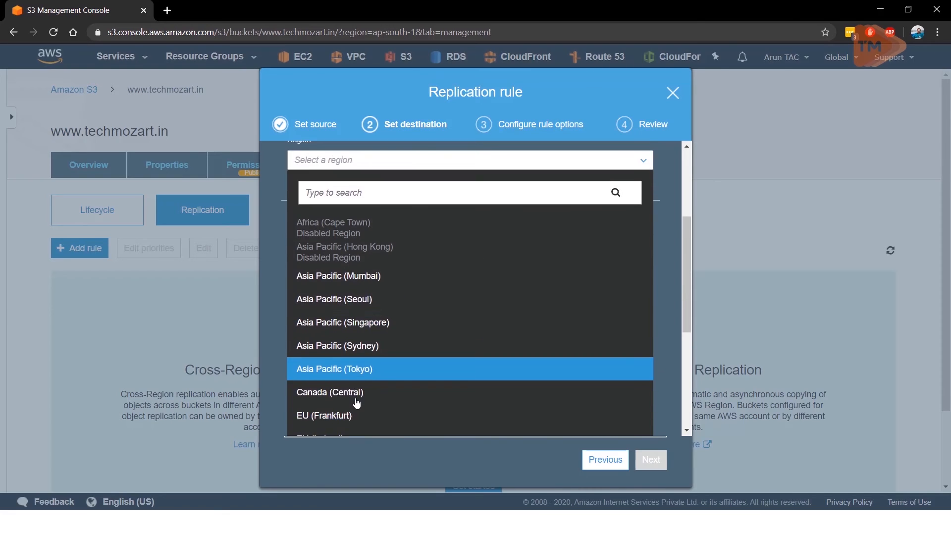
scroll(356, 404, down, 3)
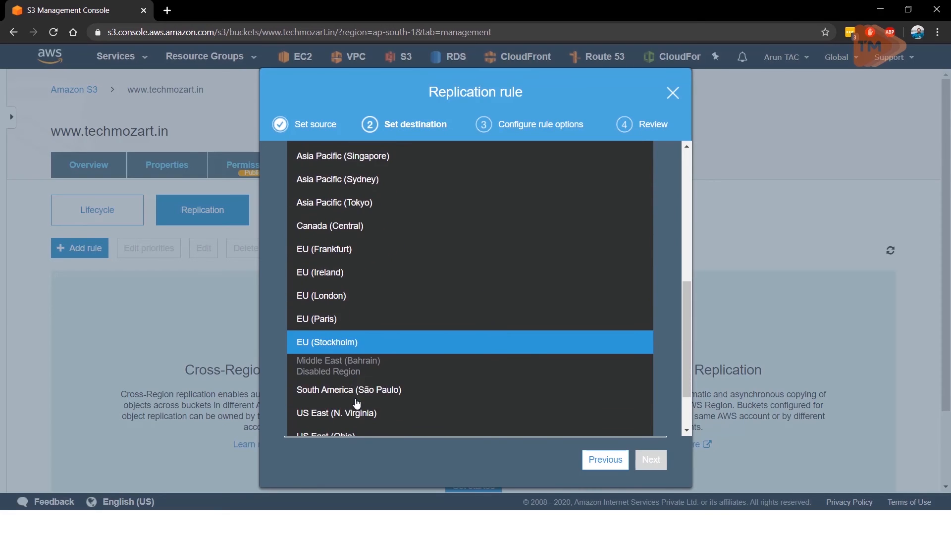
click(356, 415)
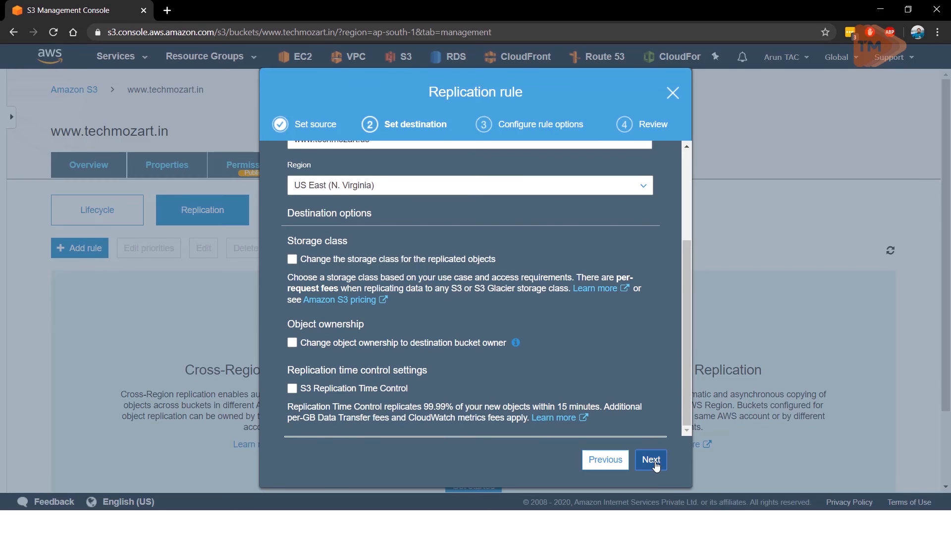
click(651, 460)
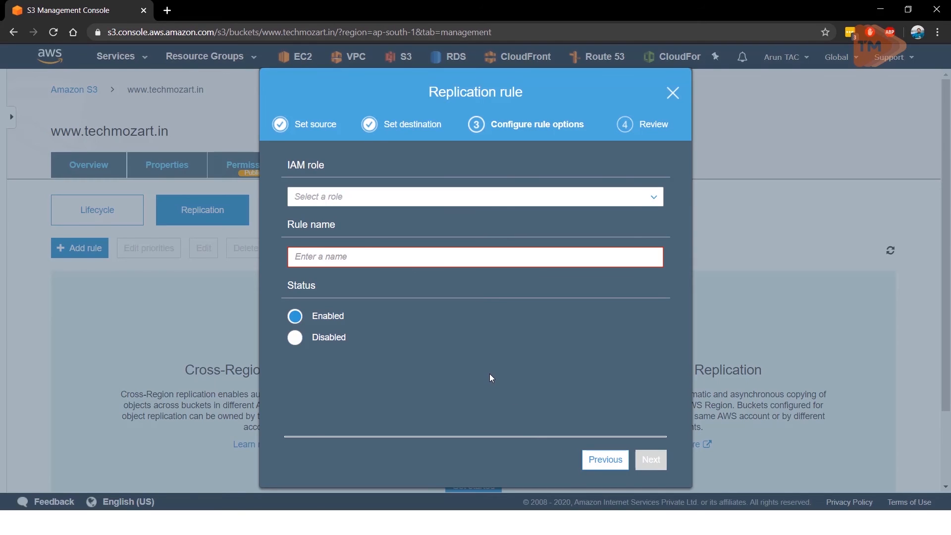
click(307, 196)
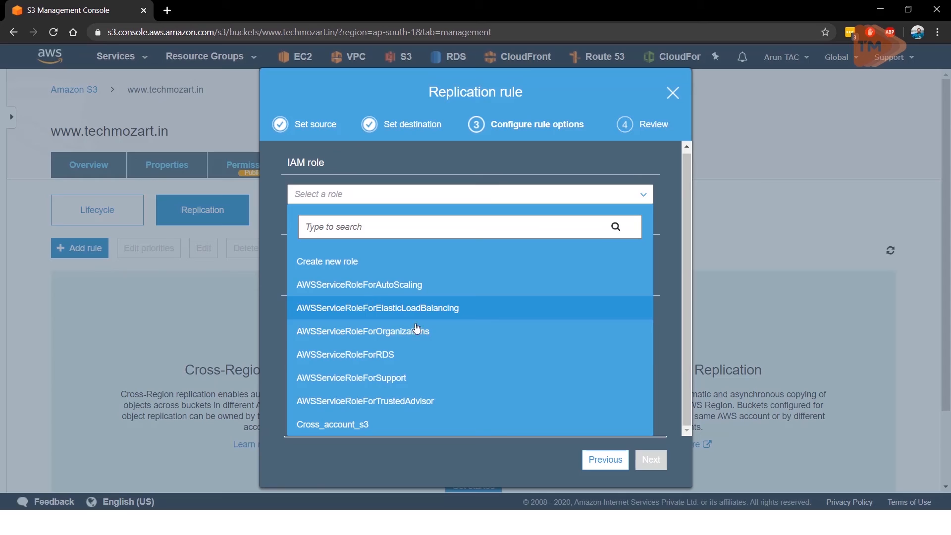
click(397, 198)
click(397, 198)
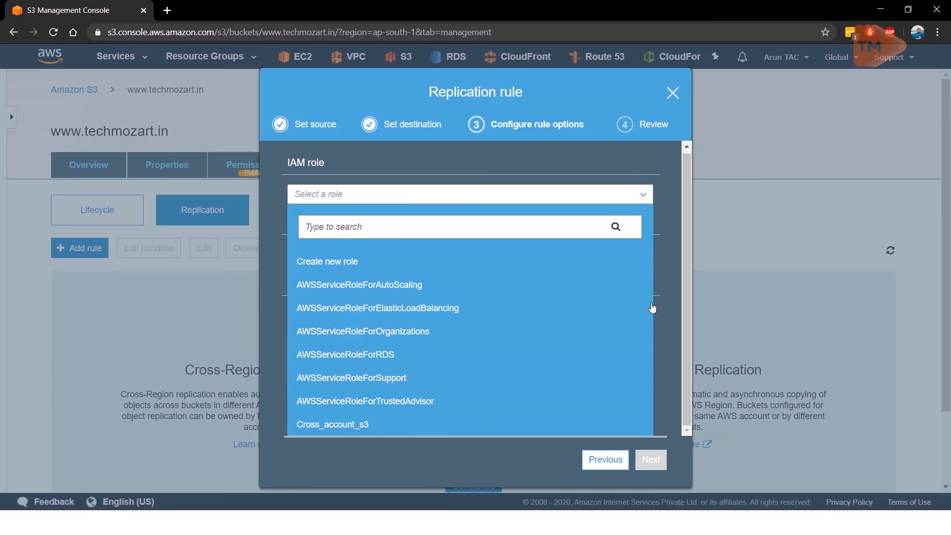
click(674, 162)
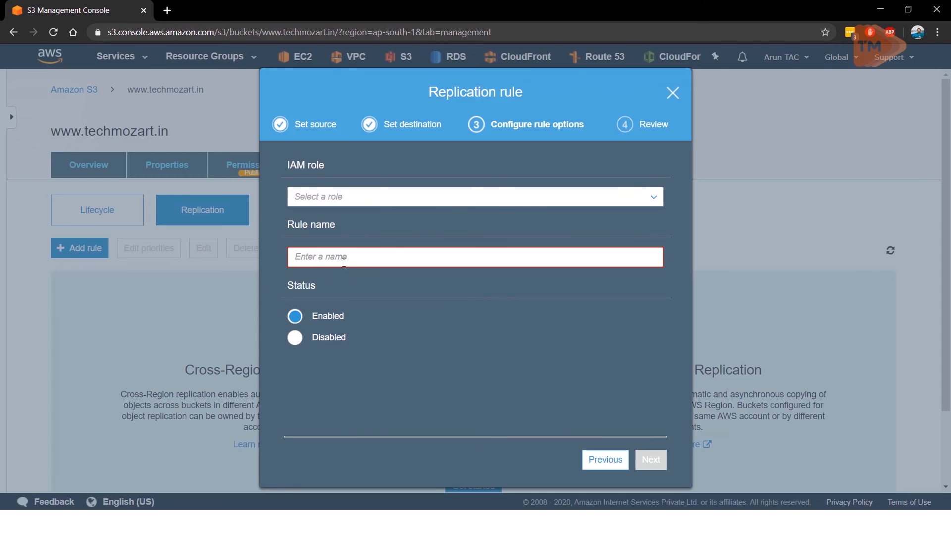
click(327, 200)
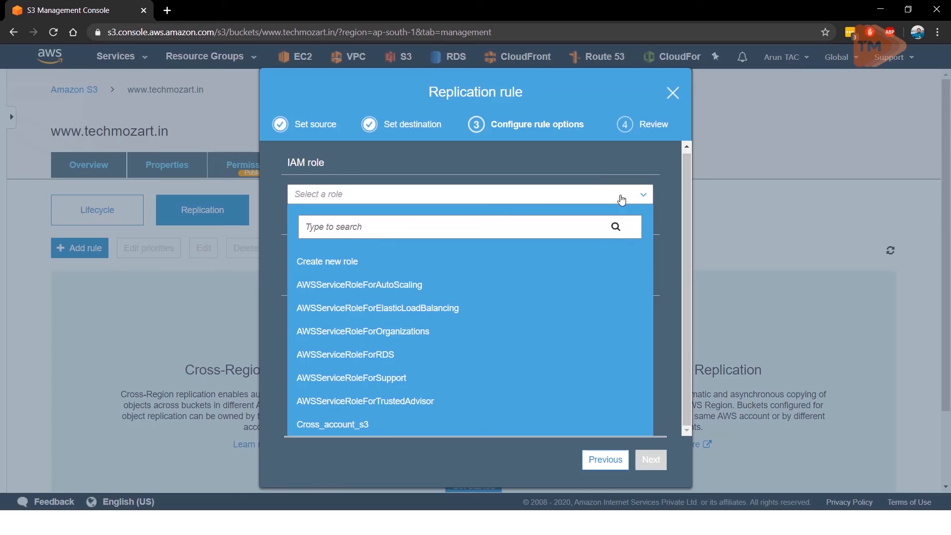
click(592, 158)
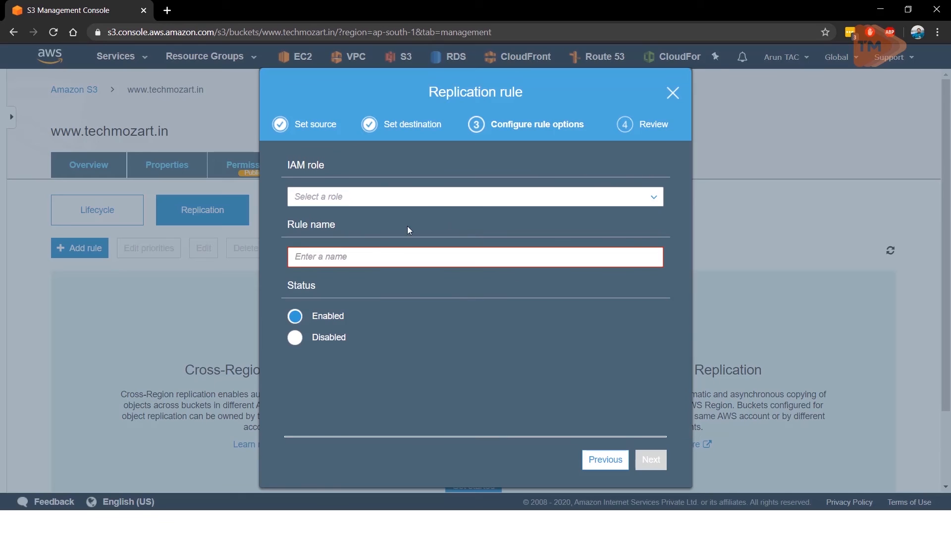
click(297, 344)
click(298, 320)
Step: Set the rule's IAM role to Create new role, name the rule "Cross Region Replication s3" and continue to the review
click(336, 197)
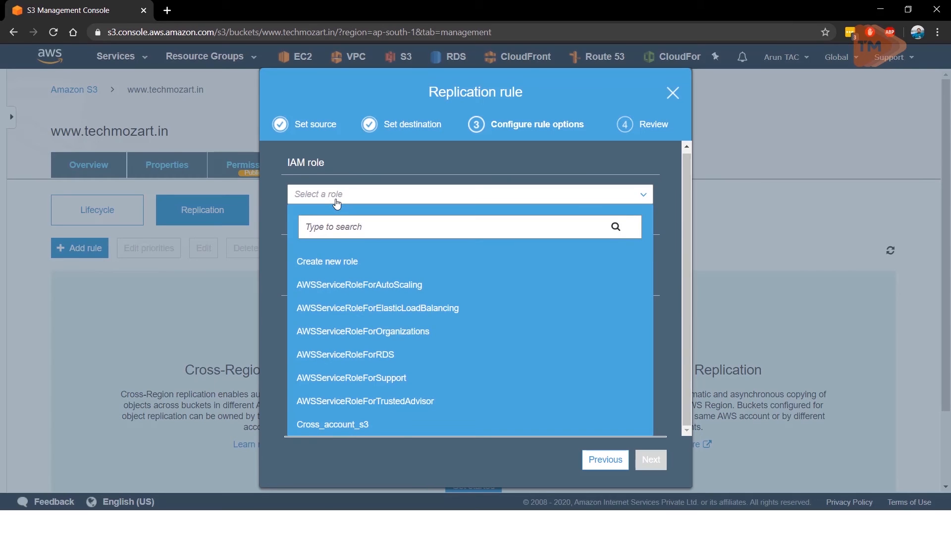
click(329, 261)
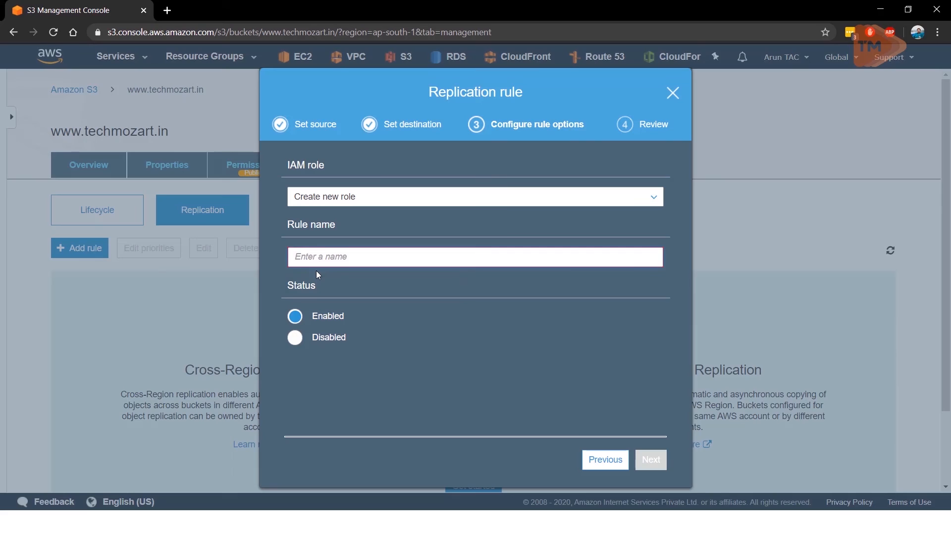
text(Cross R)
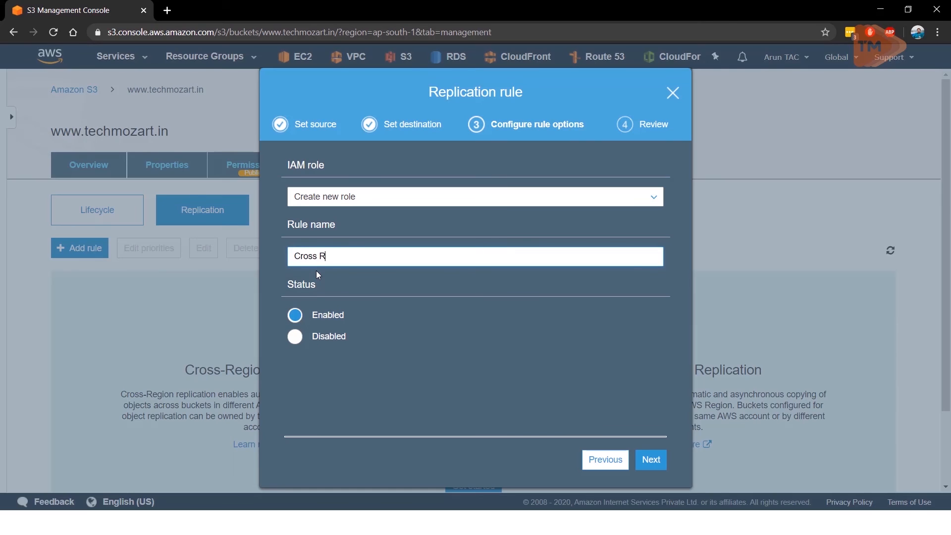
text(egion Replication s3)
click(649, 461)
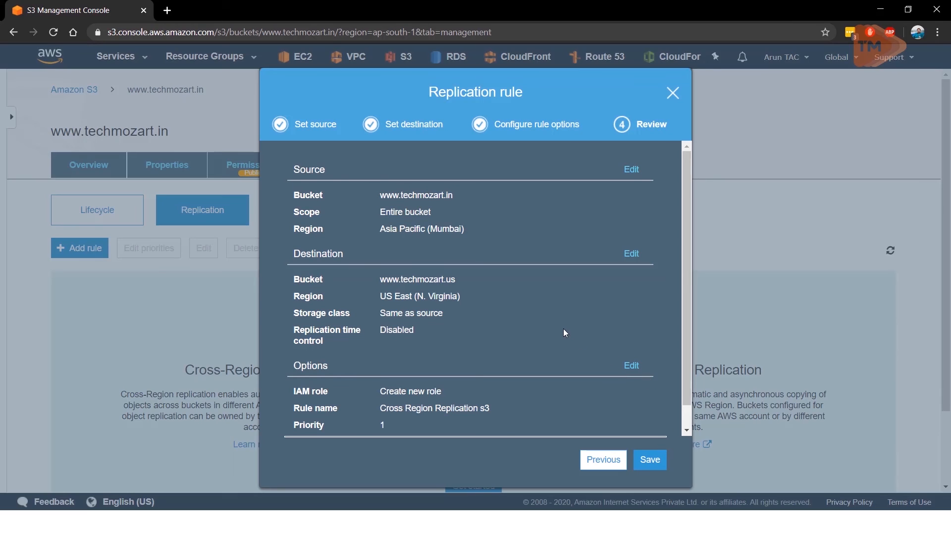
Step: Review the source, destination and options of the replication rule, save it and look over the saved configuration
click(602, 460)
click(651, 467)
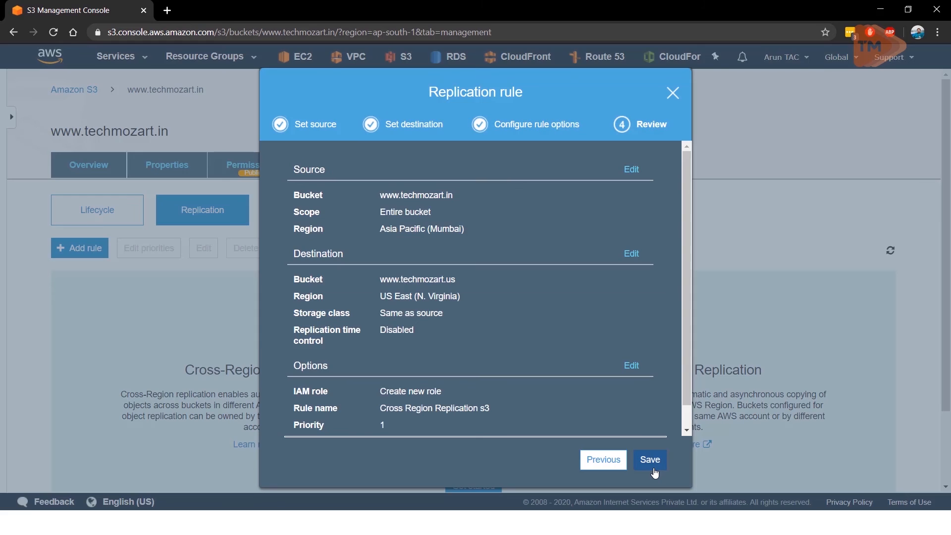
scroll(595, 350, down, 1)
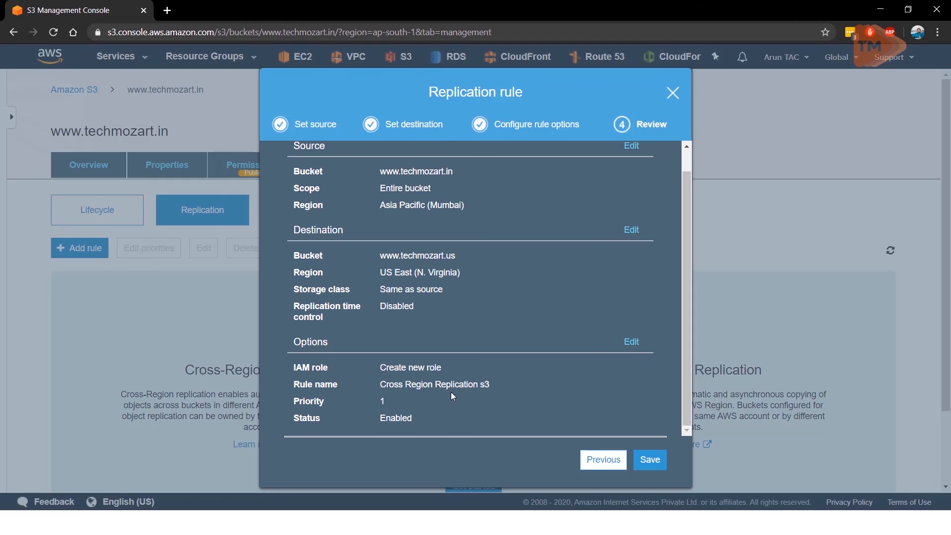
scroll(612, 317, up, 1)
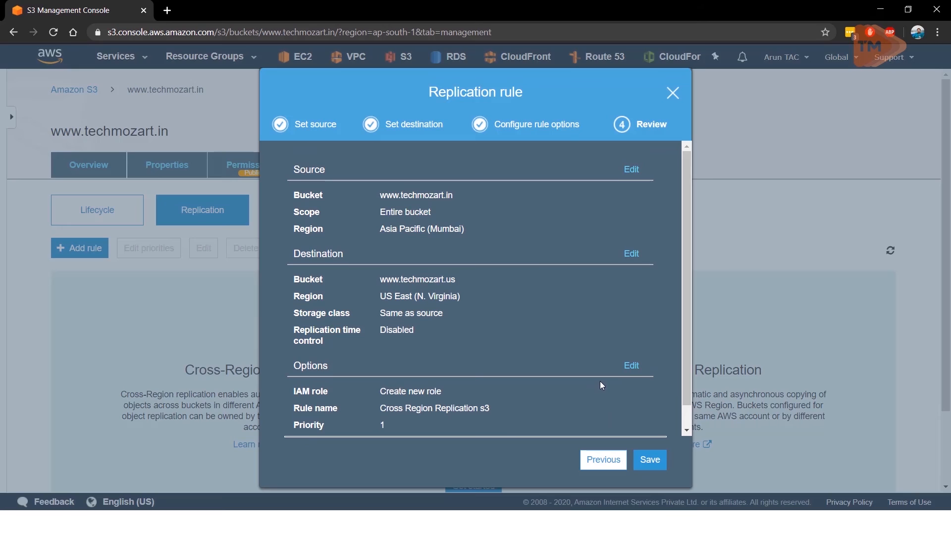
click(651, 461)
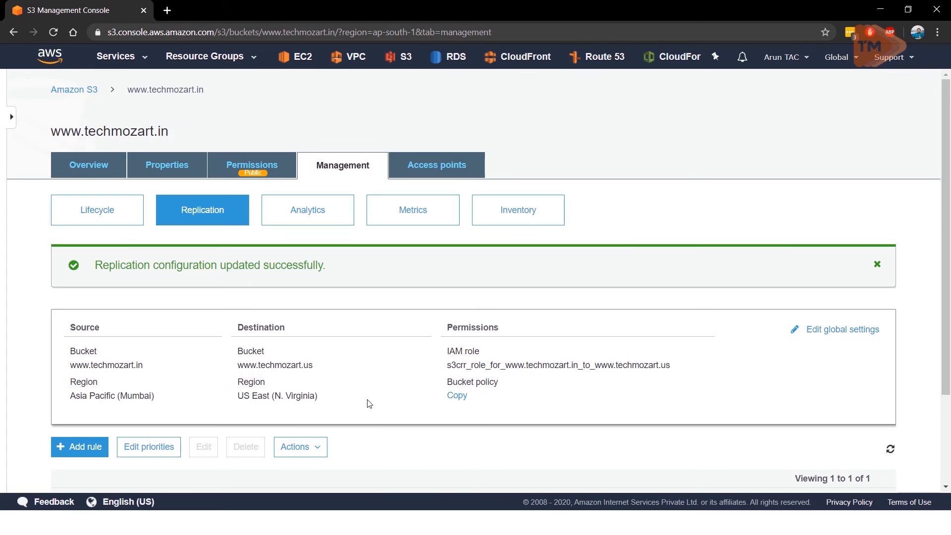
scroll(368, 403, down, 3)
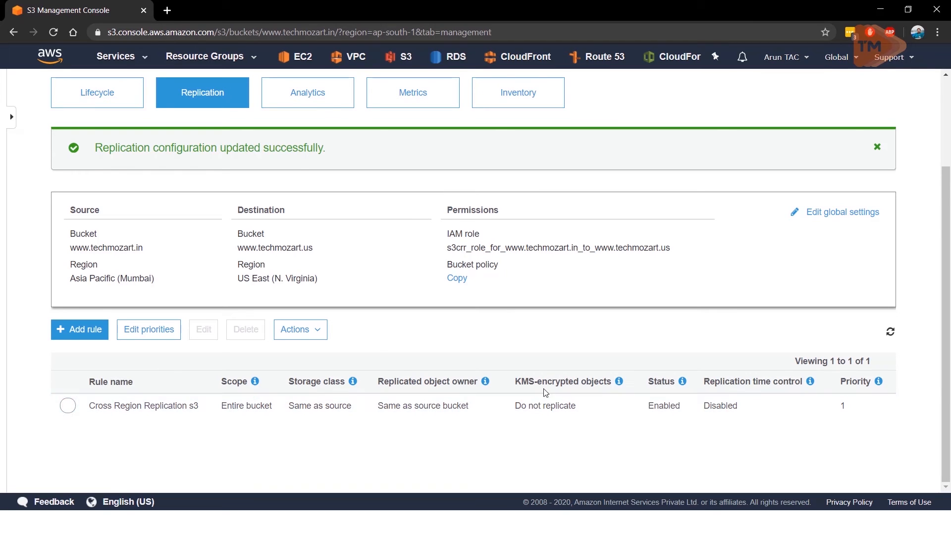
scroll(376, 349, up, 3)
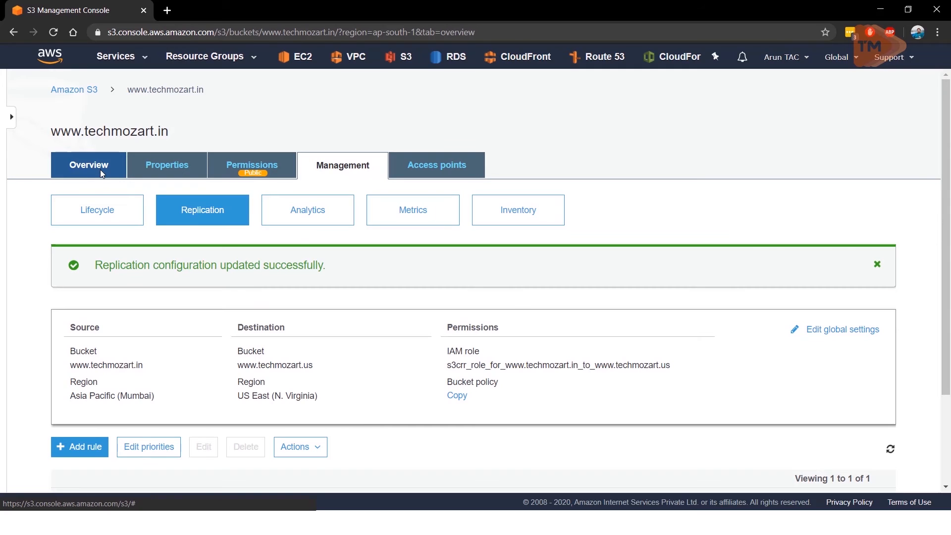
click(101, 171)
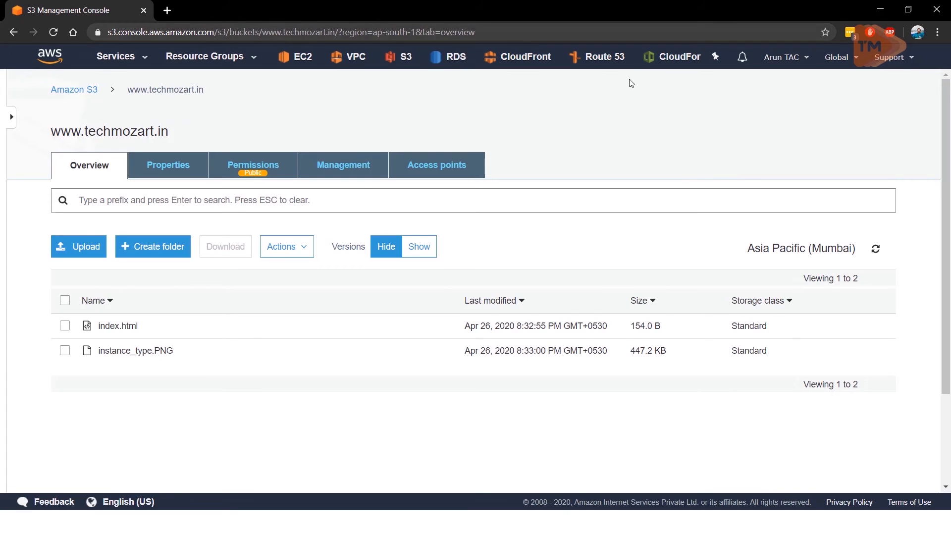
right_click(38, 13)
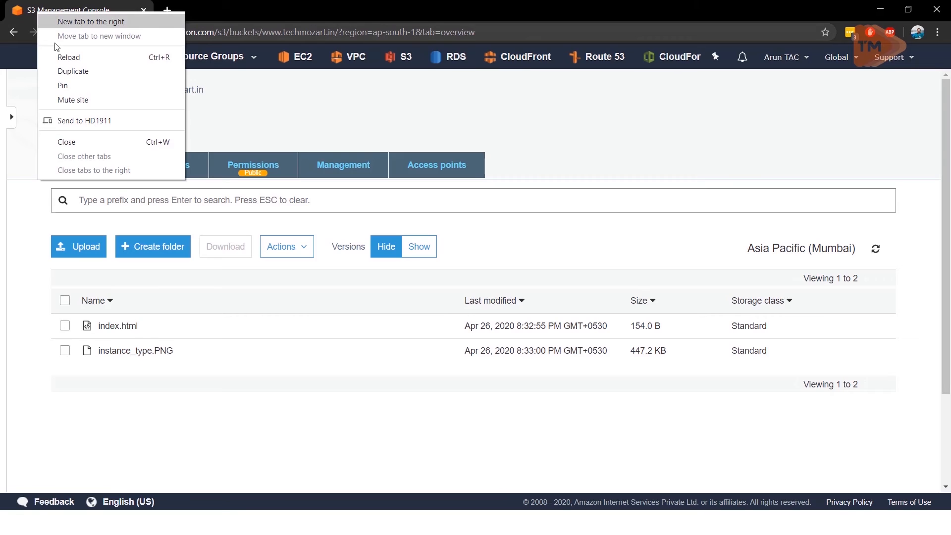
click(67, 72)
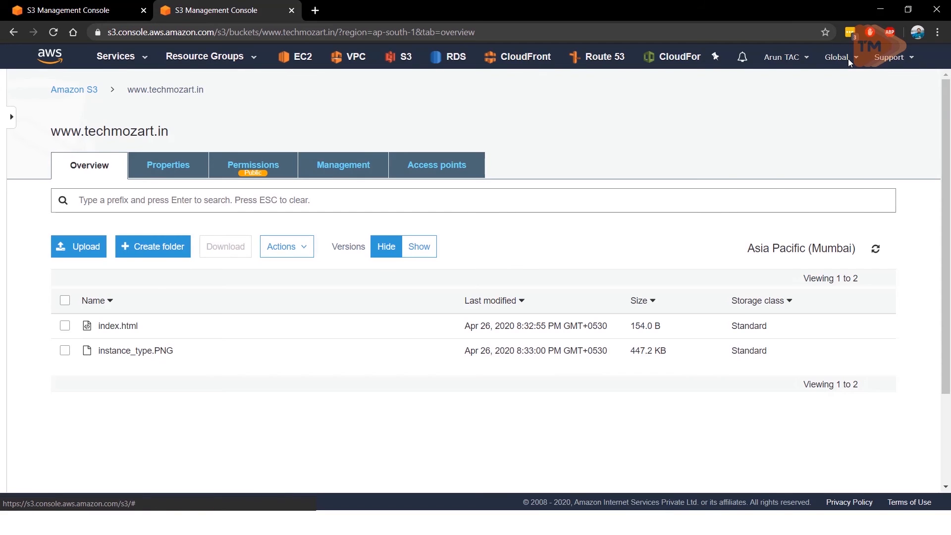
click(848, 58)
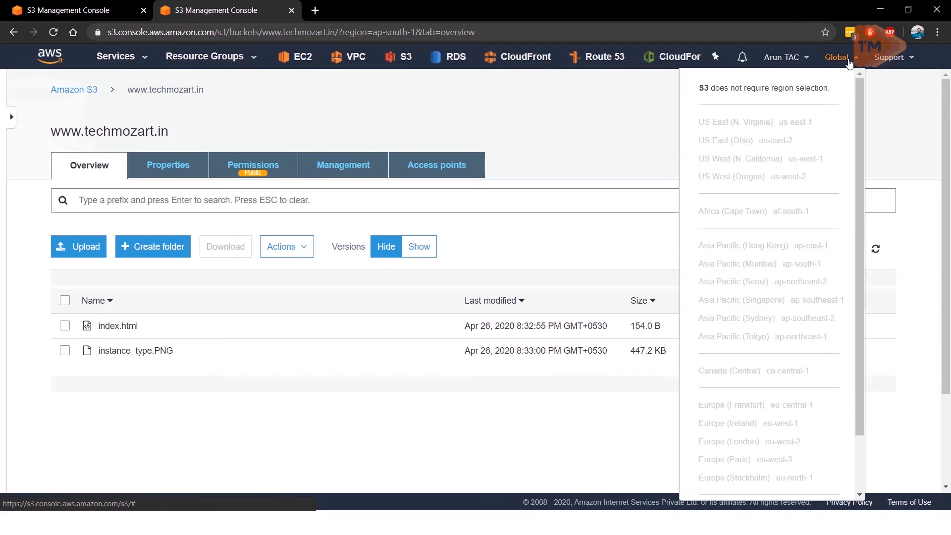
click(896, 100)
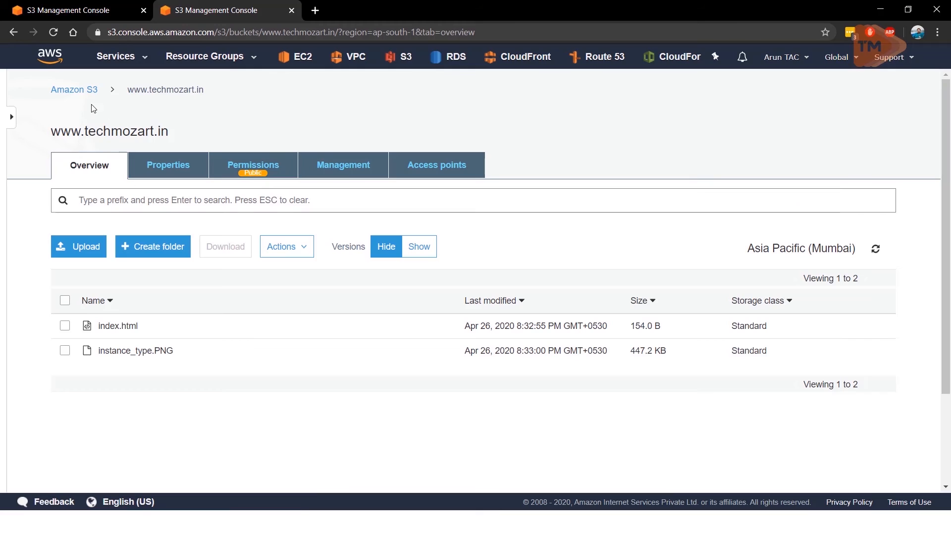
click(89, 91)
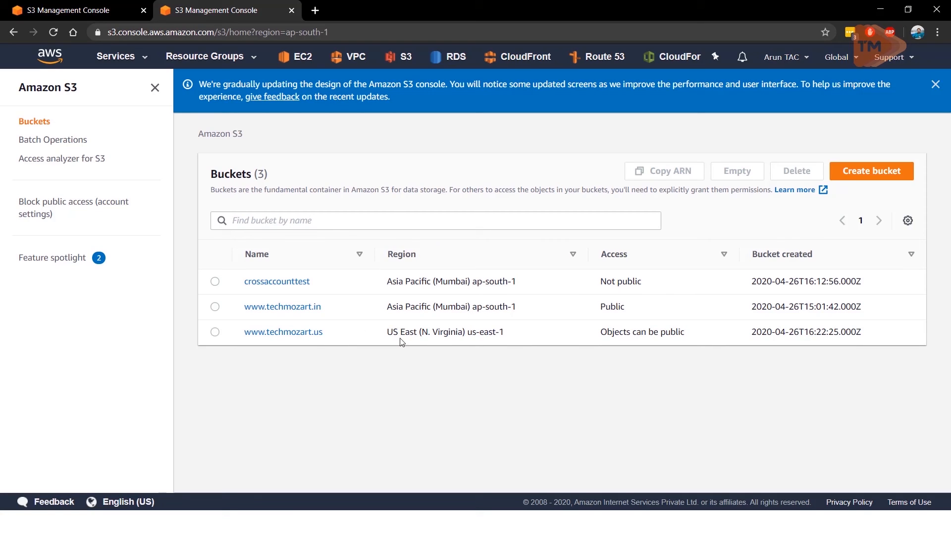
click(272, 338)
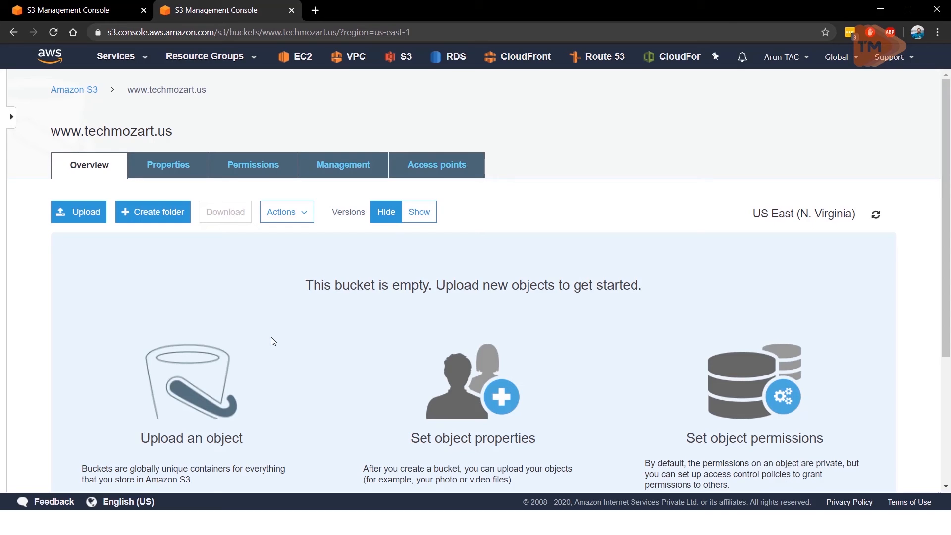
click(40, 10)
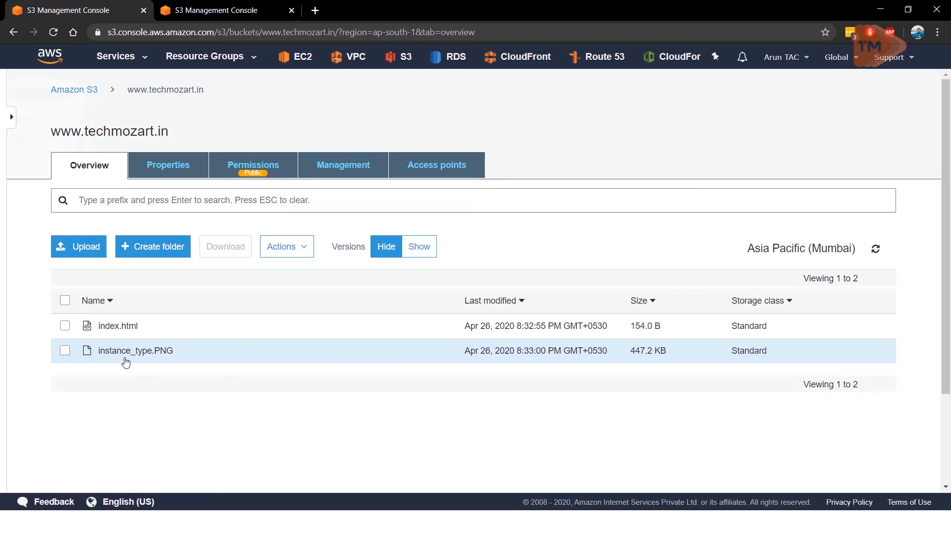
click(80, 248)
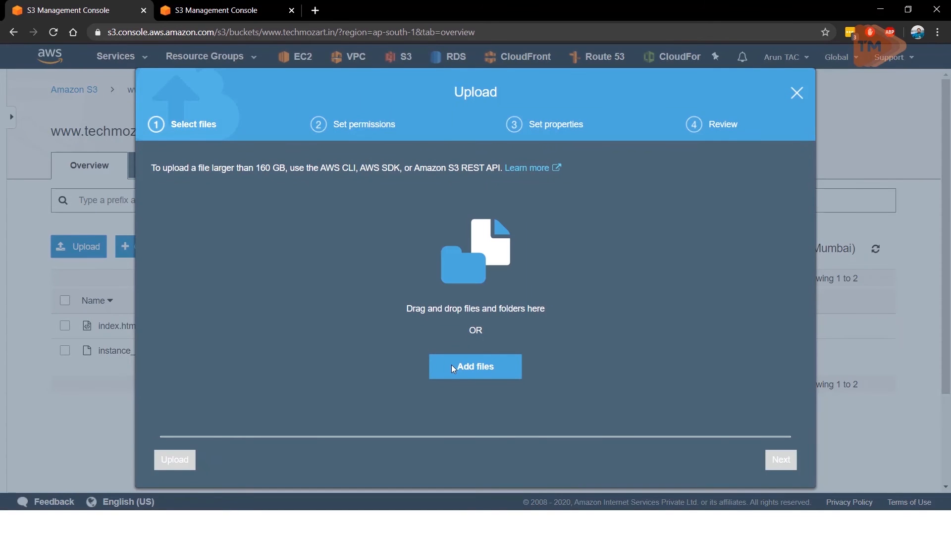
click(452, 365)
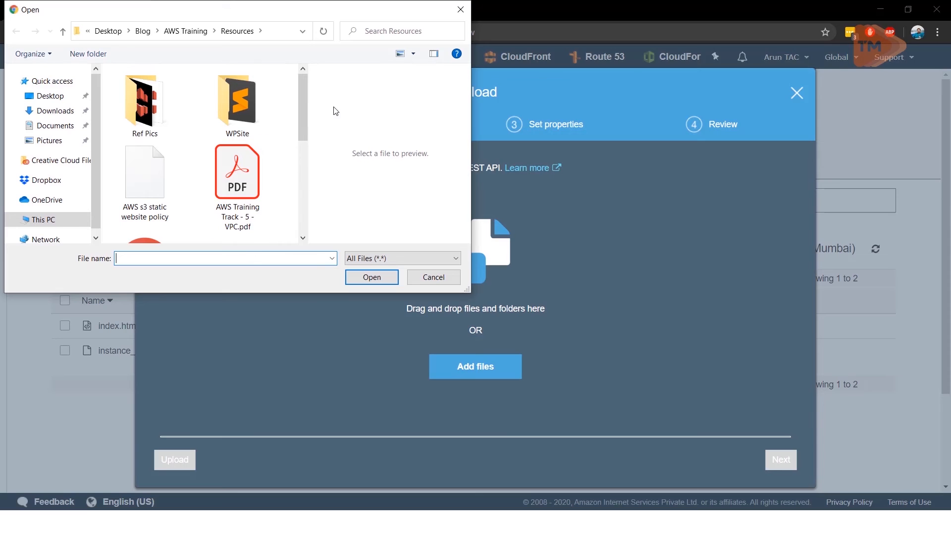
drag(302, 101, 297, 128)
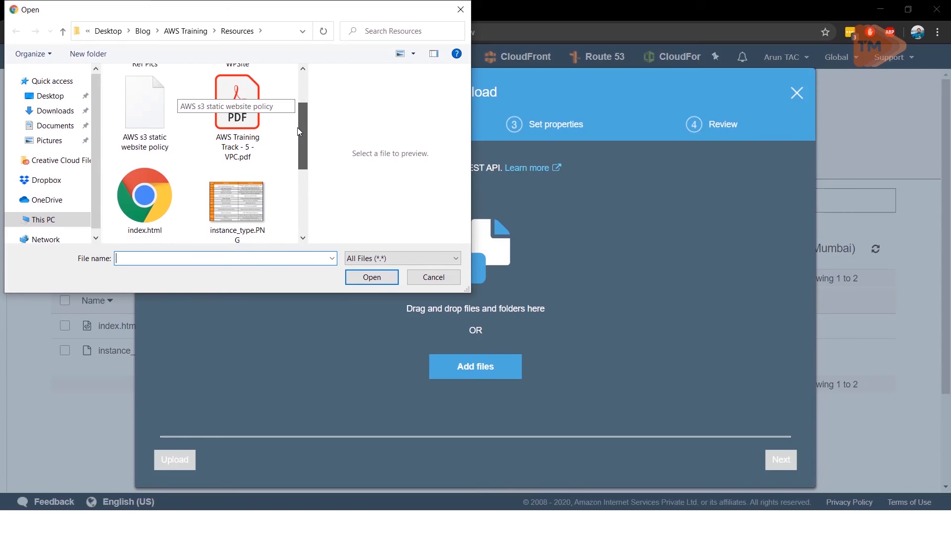
double_click(150, 135)
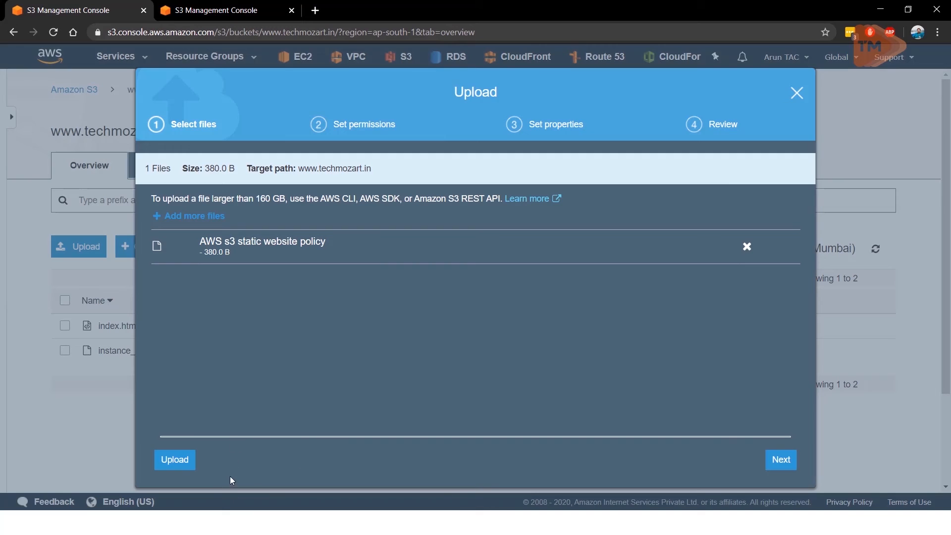
click(169, 460)
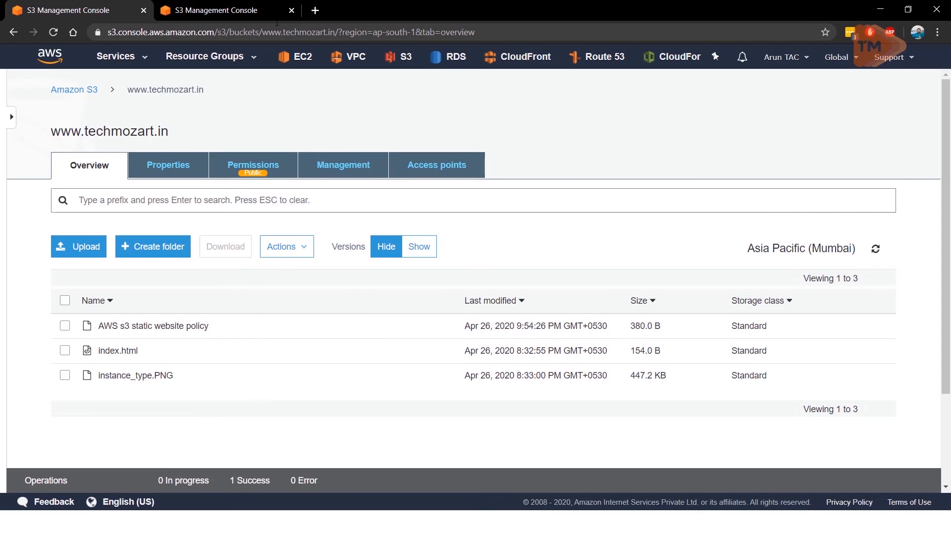
click(264, 9)
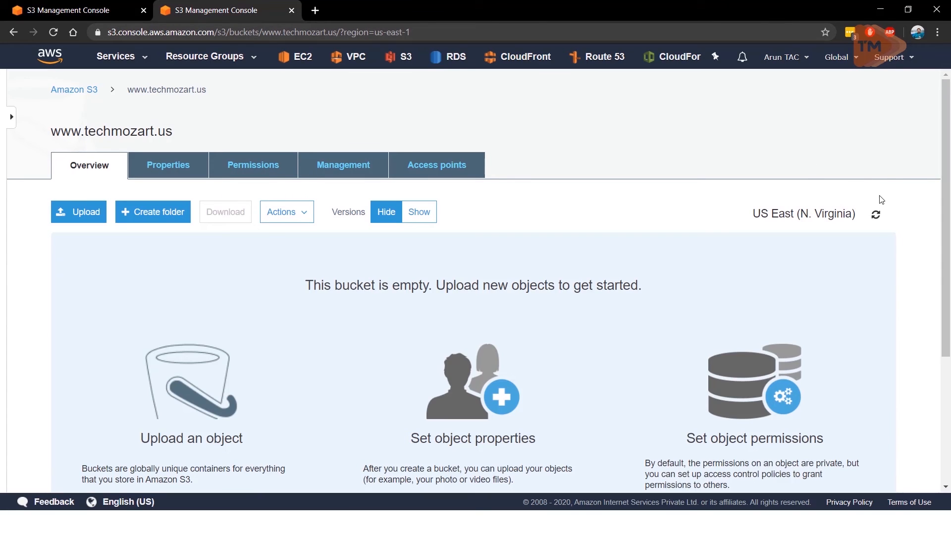
click(874, 219)
click(56, 33)
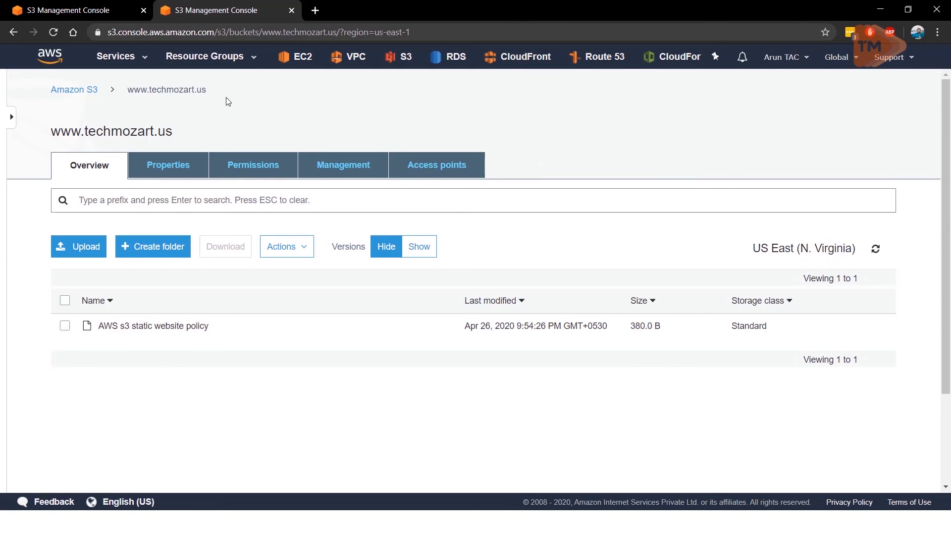
click(124, 7)
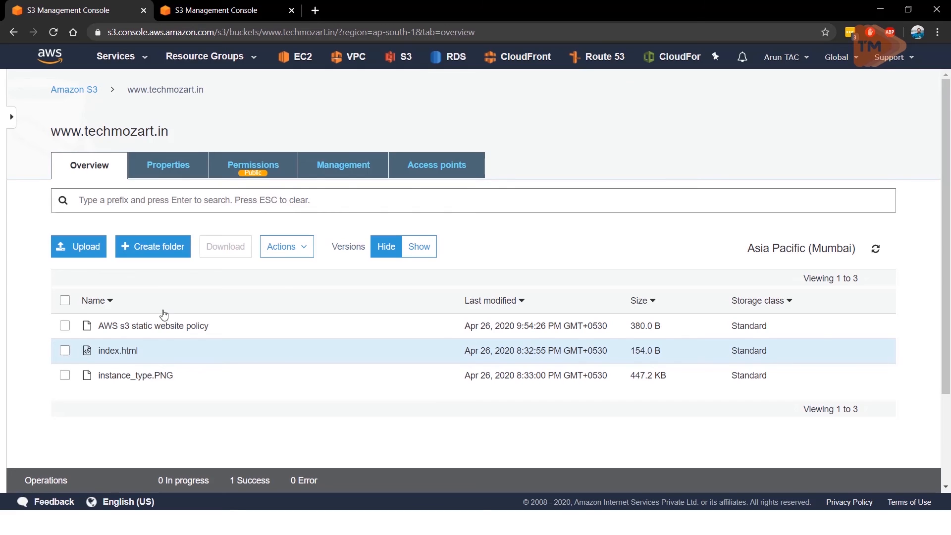
click(91, 249)
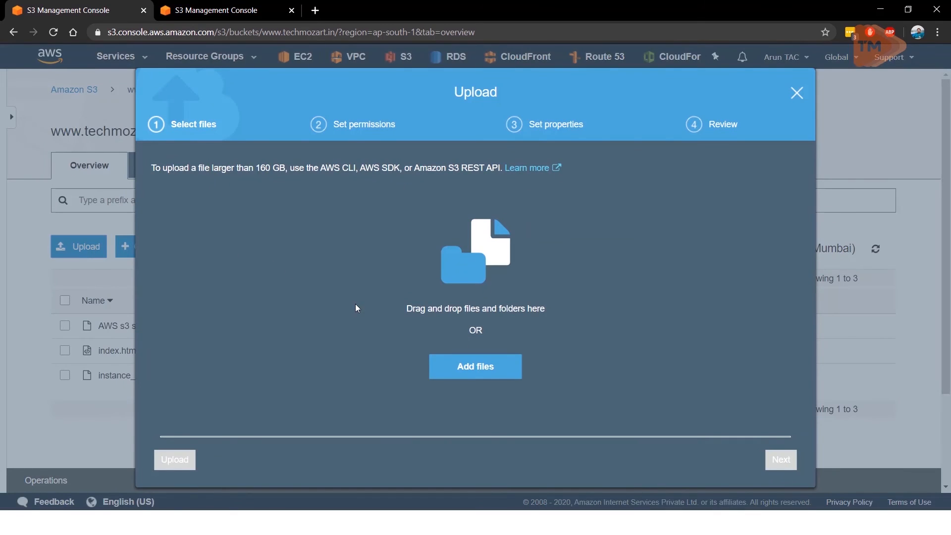
click(486, 367)
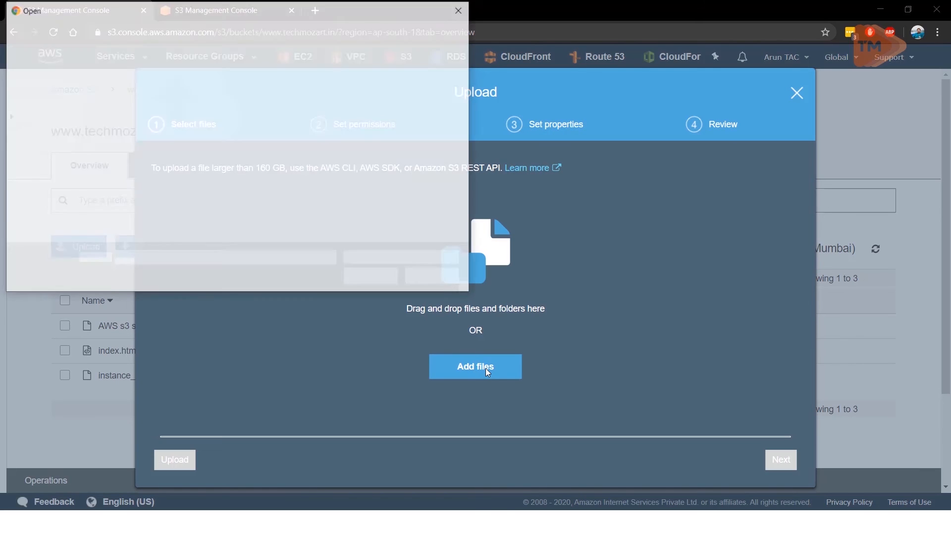
drag(309, 154, 328, 154)
scroll(268, 175, down, 2)
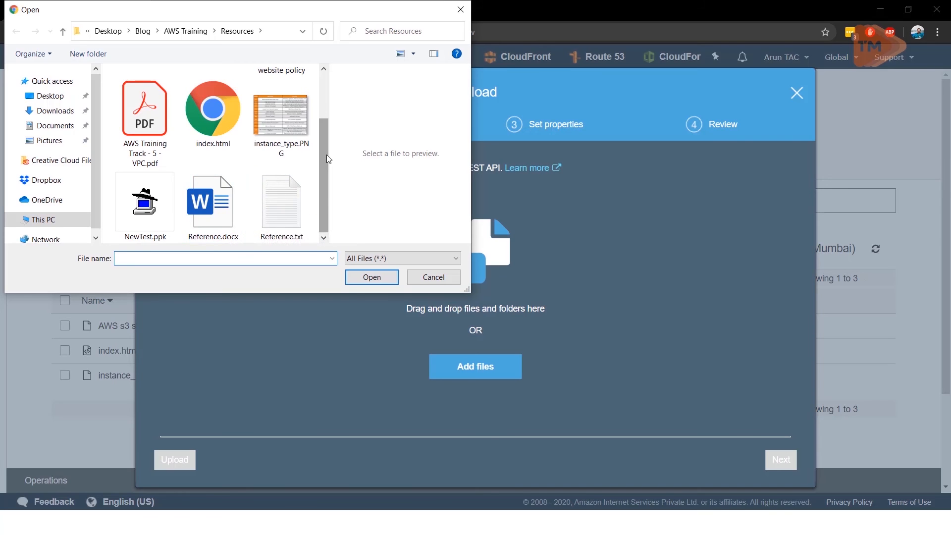
drag(326, 155, 338, 127)
scroll(248, 149, down, 2)
click(230, 148)
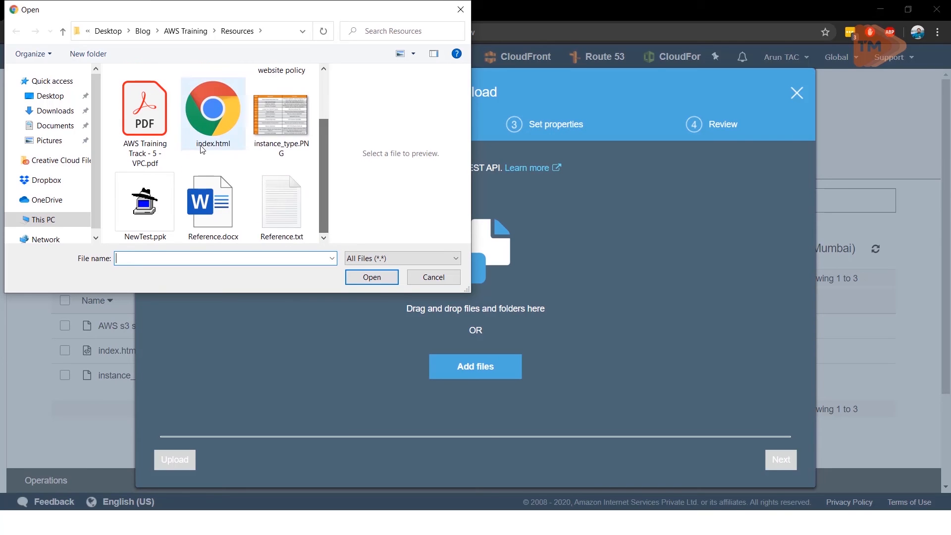
click(372, 278)
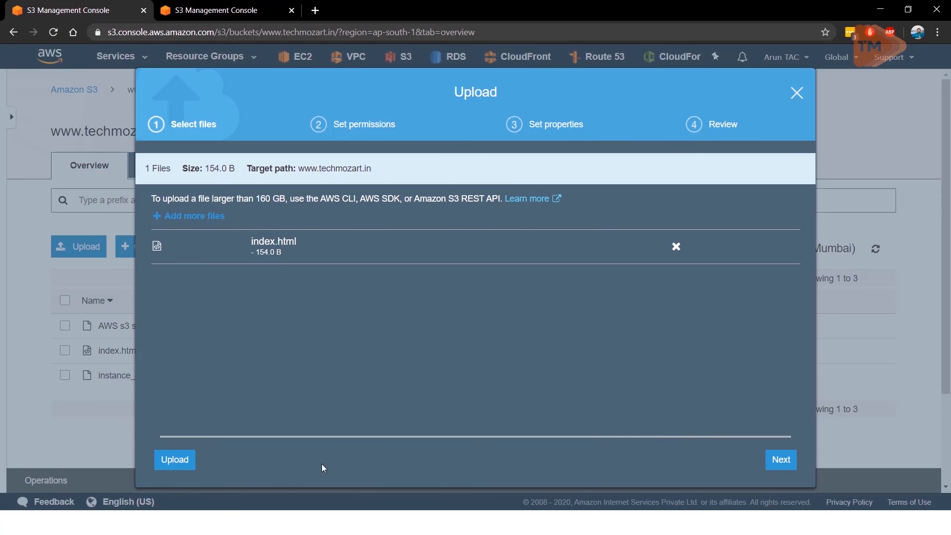
click(187, 459)
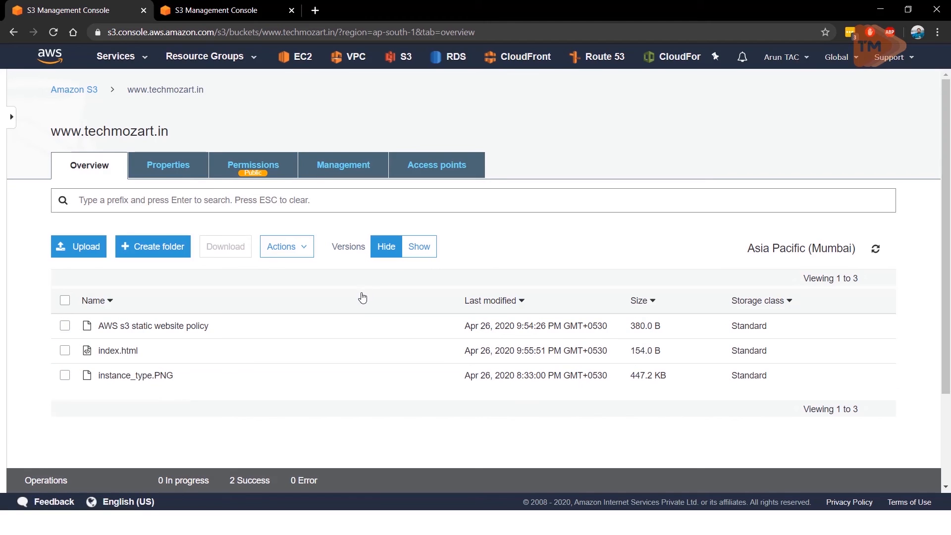
click(419, 249)
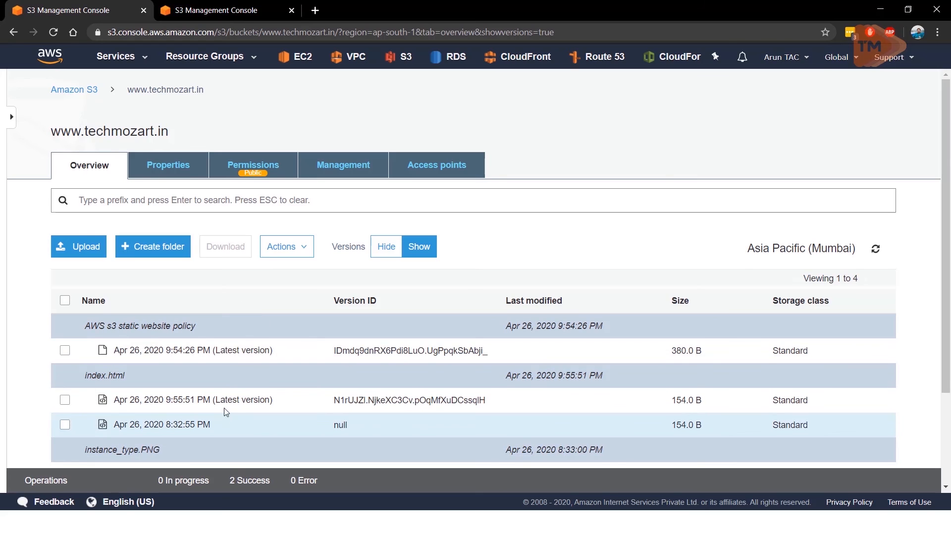
click(230, 10)
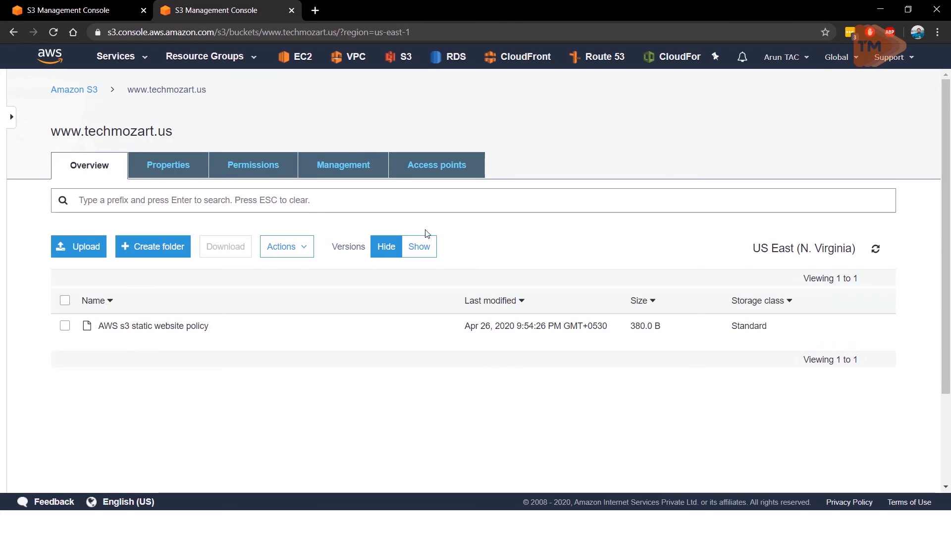
click(879, 248)
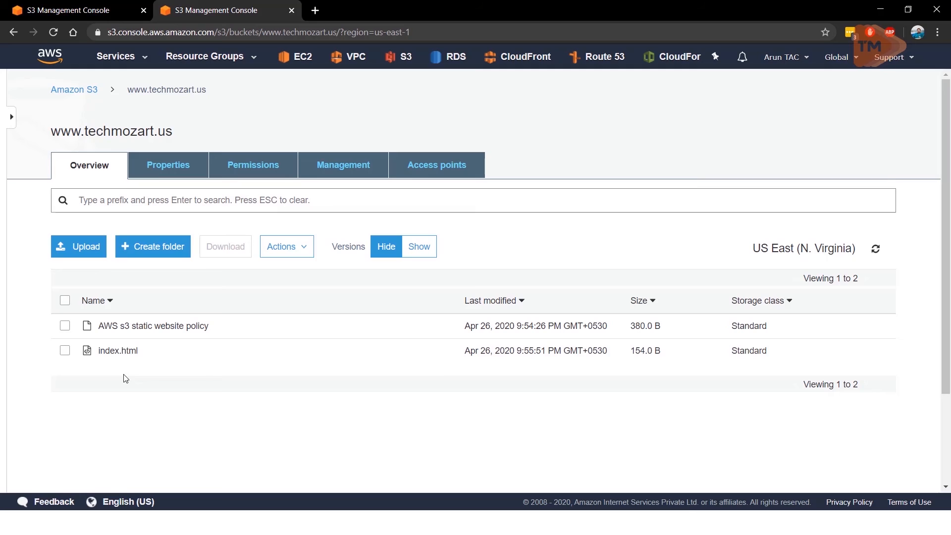
click(52, 9)
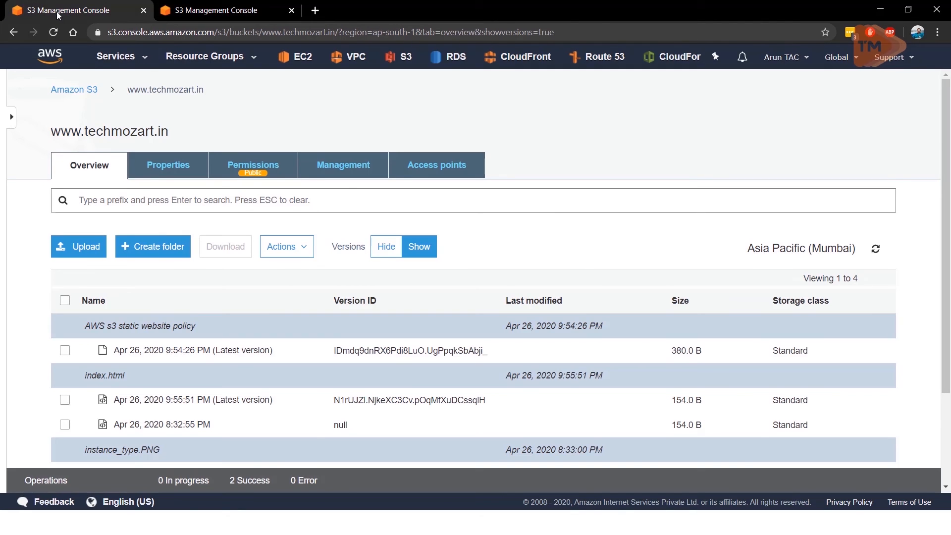
click(384, 248)
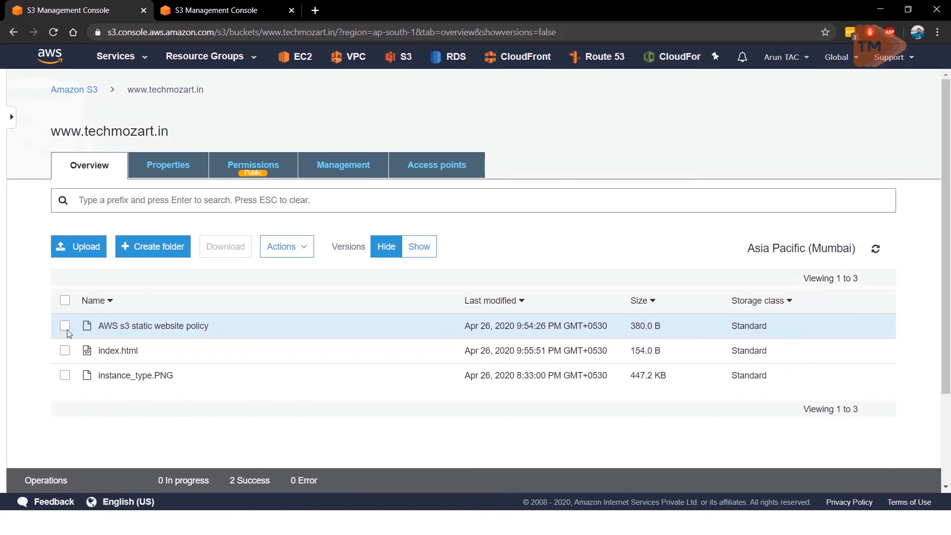
click(65, 327)
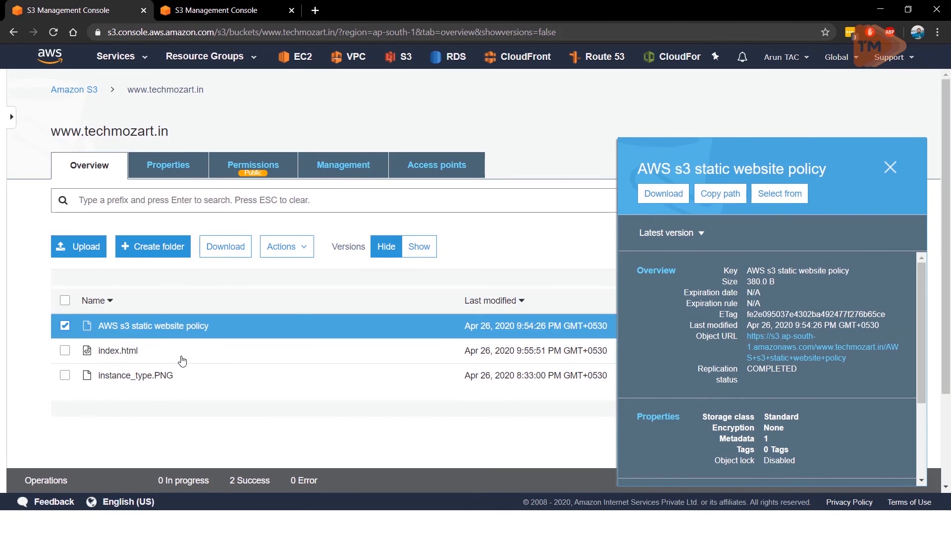
click(288, 247)
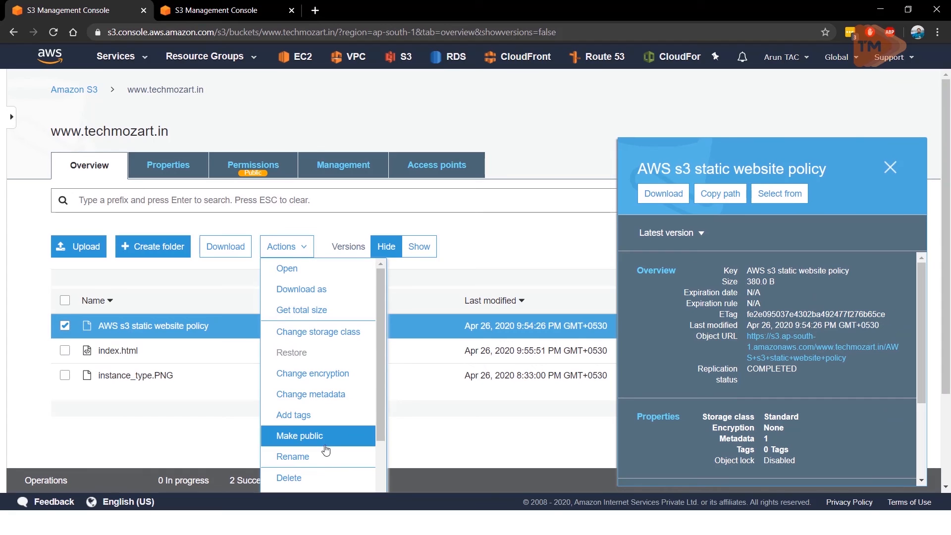
click(318, 477)
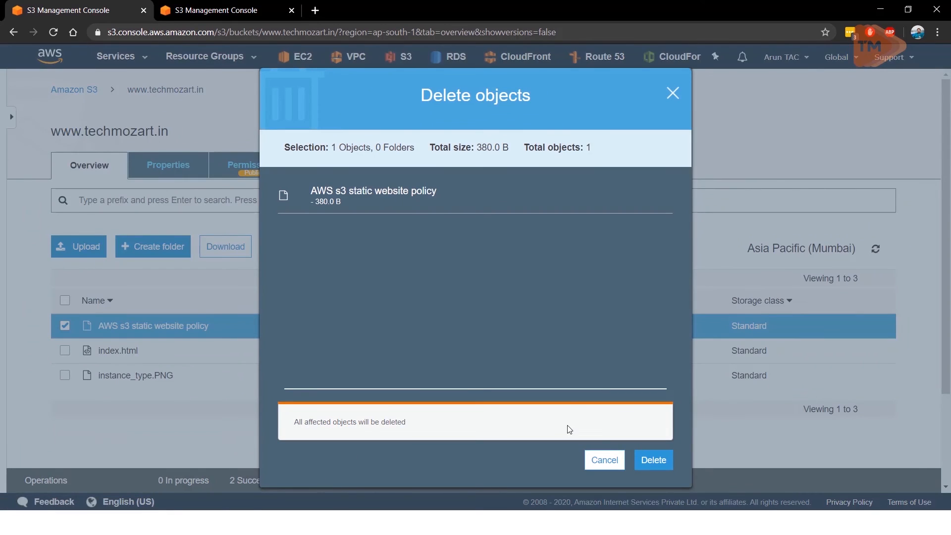
click(646, 461)
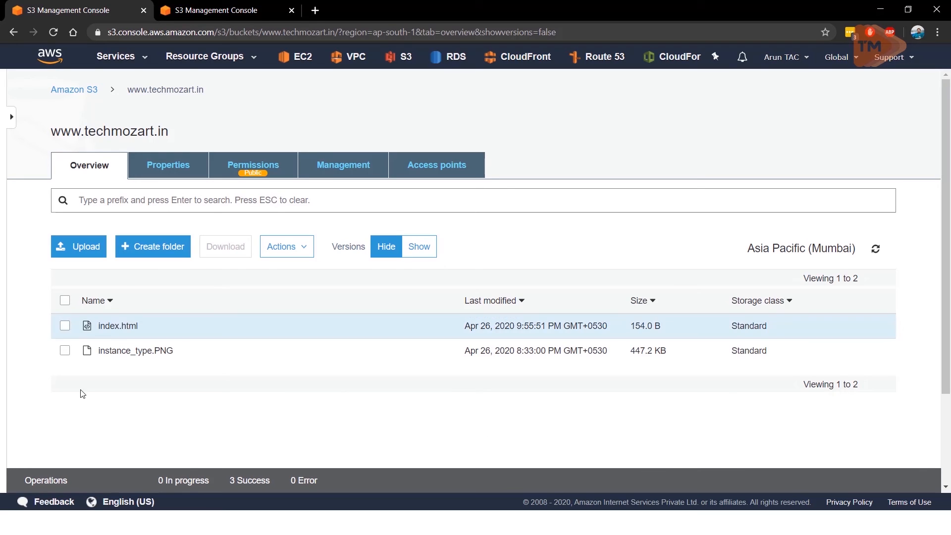
click(191, 8)
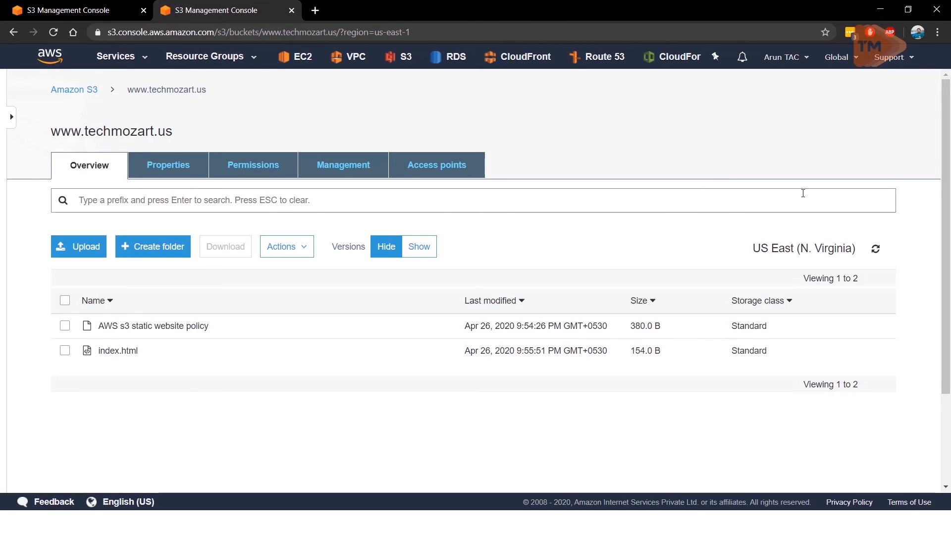
click(875, 252)
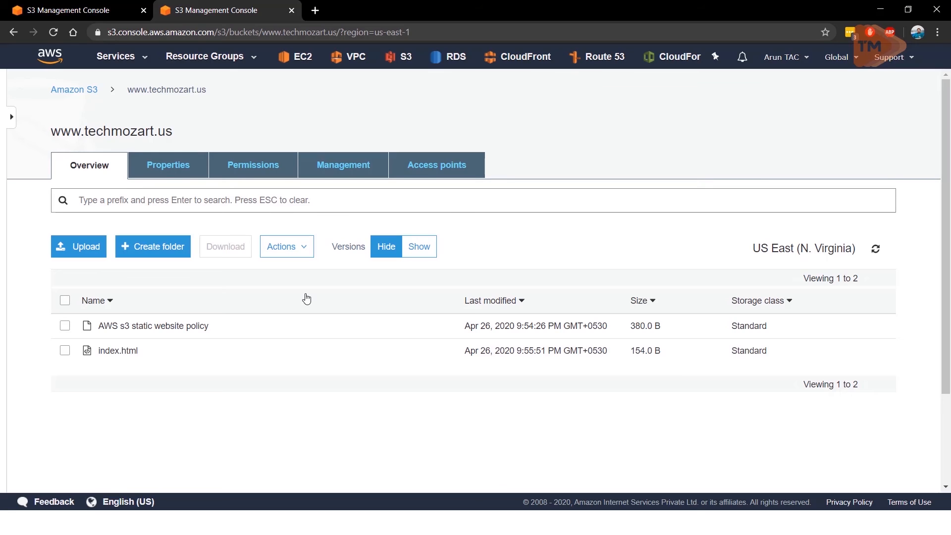
click(877, 250)
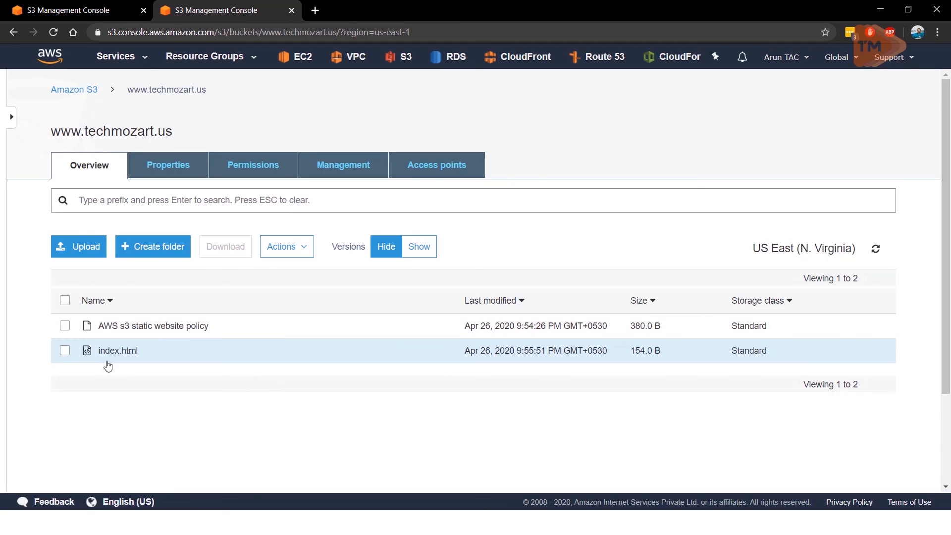
click(61, 7)
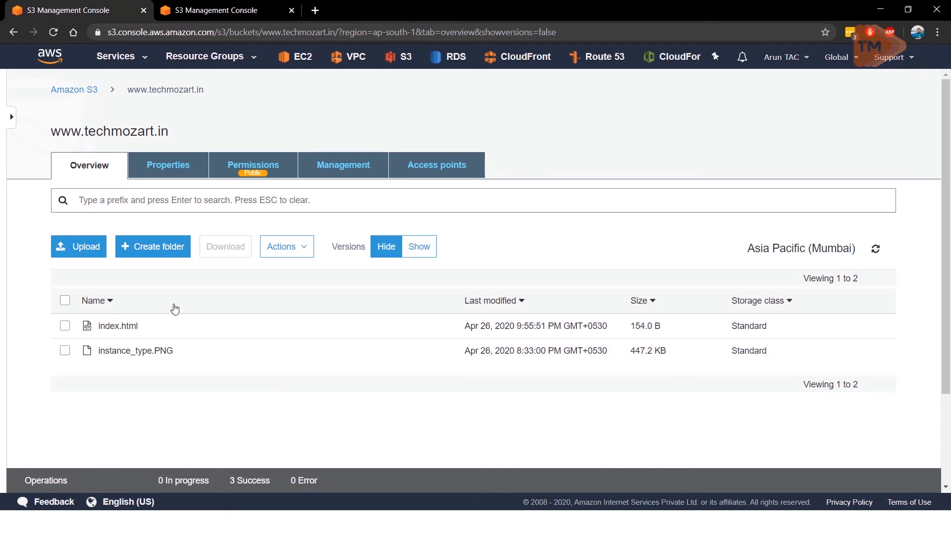
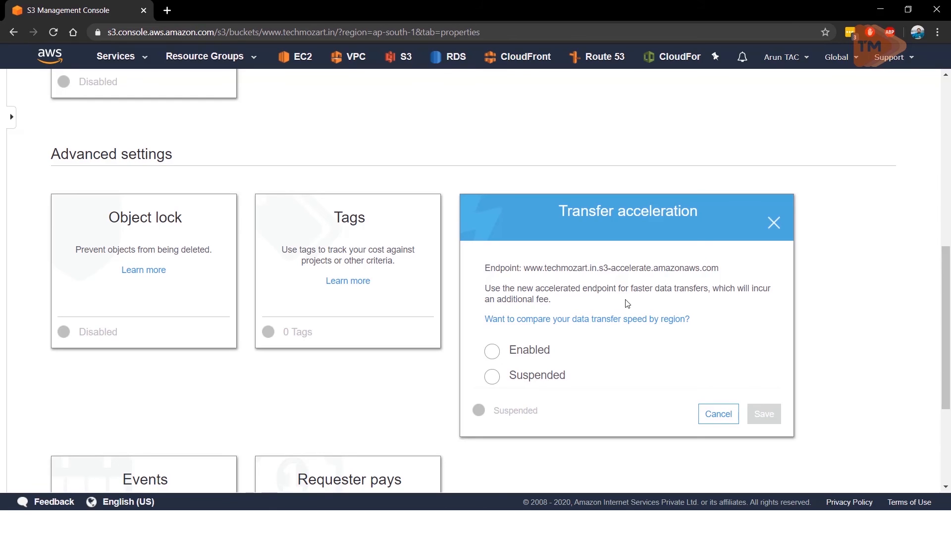
middle_click(609, 324)
scroll(607, 325, down, 1)
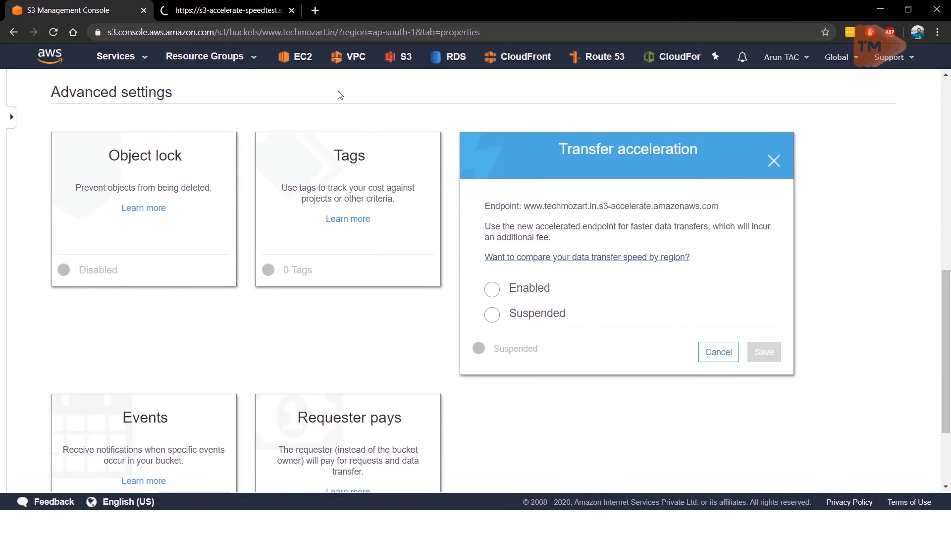
key(ctrl+Tab)
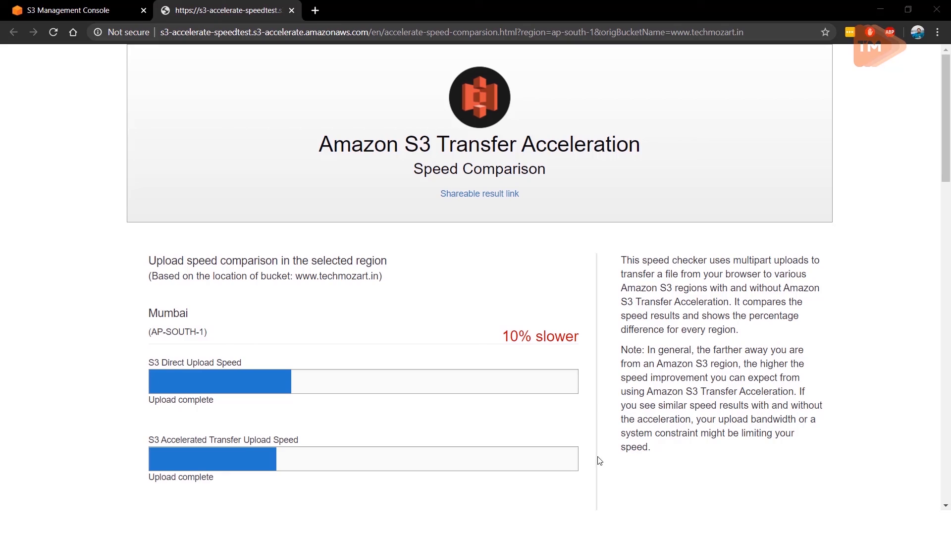
scroll(594, 410, down, 1)
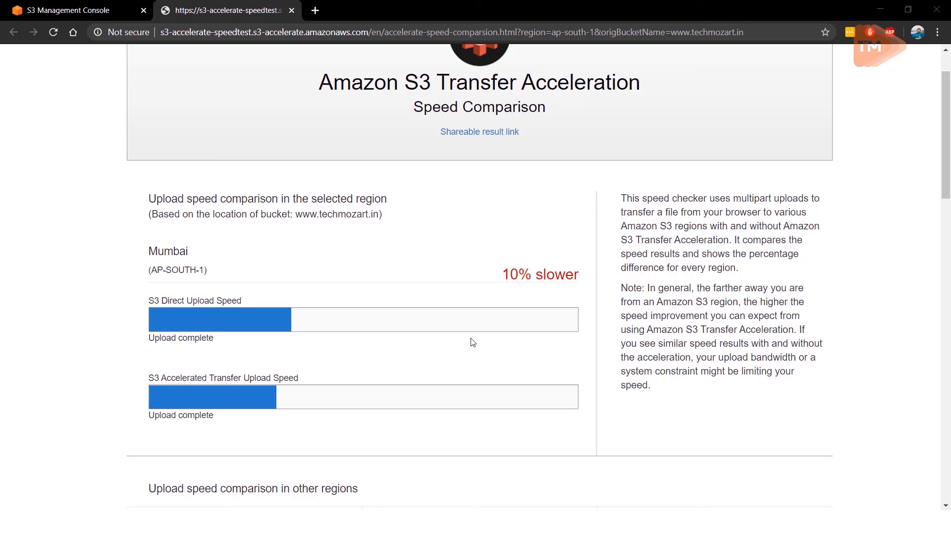
scroll(473, 342, down, 5)
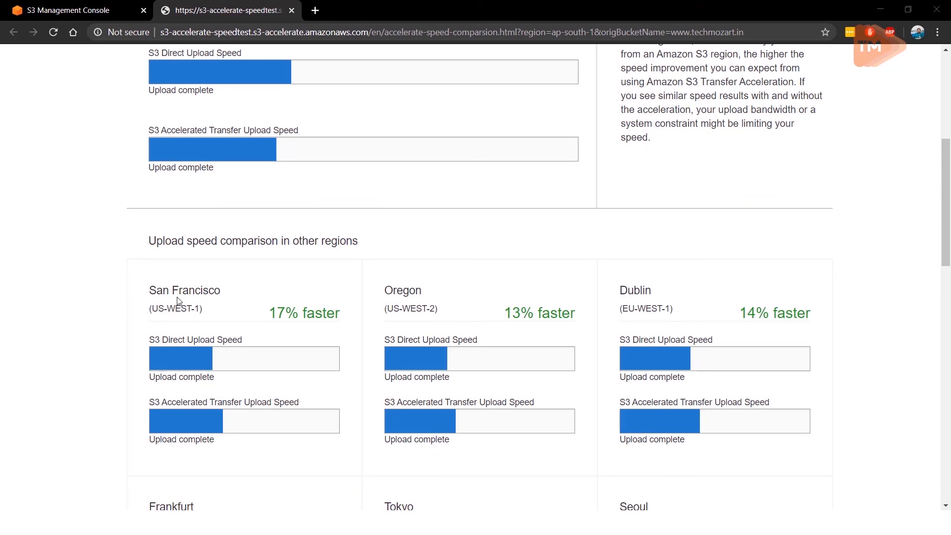
scroll(524, 325, down, 1)
scroll(795, 283, down, 2)
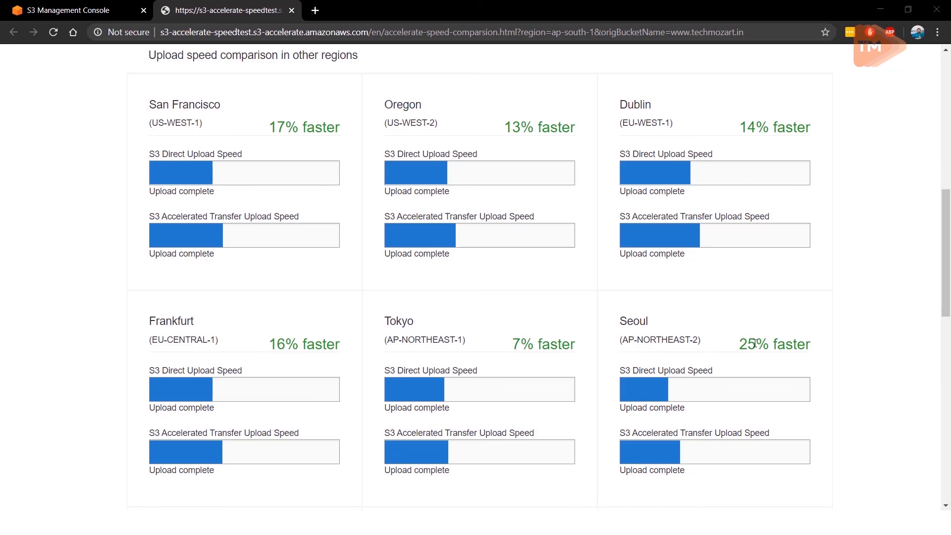
scroll(754, 343, down, 5)
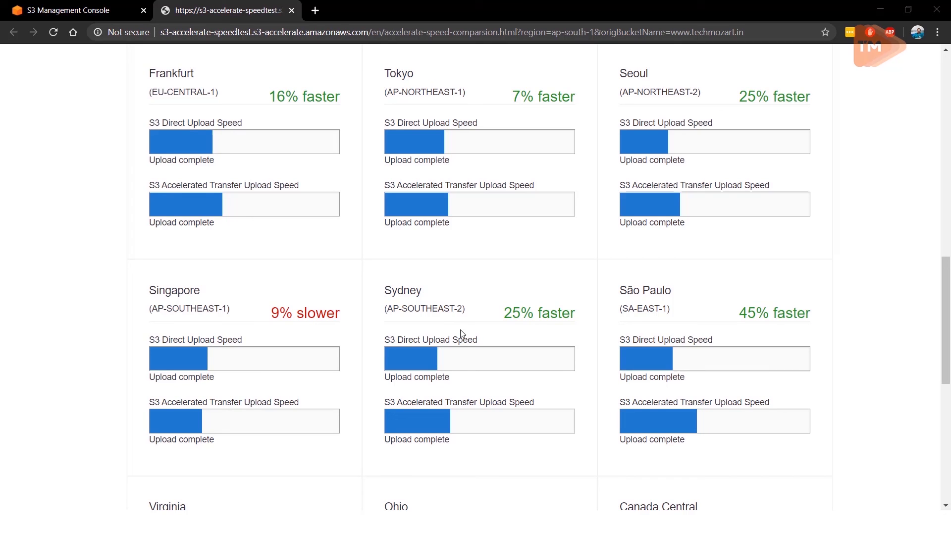
scroll(708, 307, down, 2)
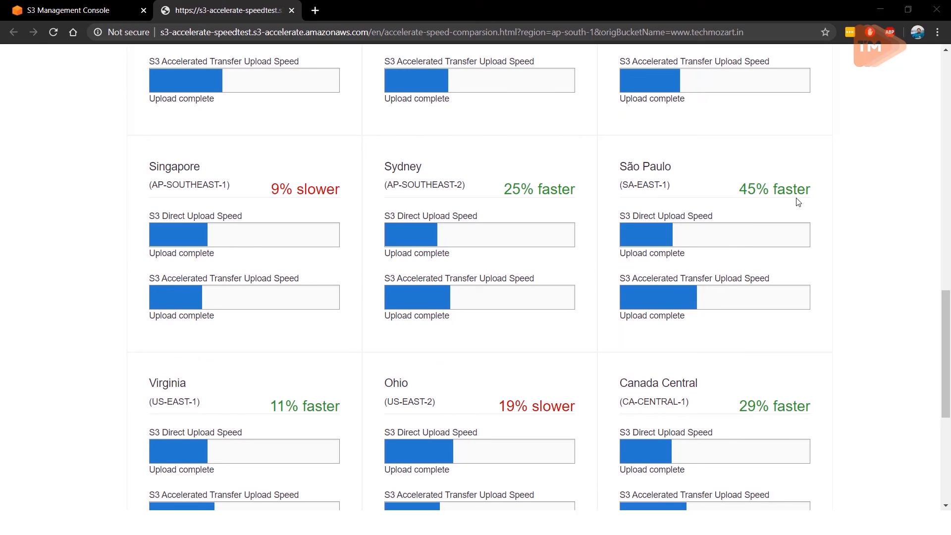
scroll(579, 310, down, 2)
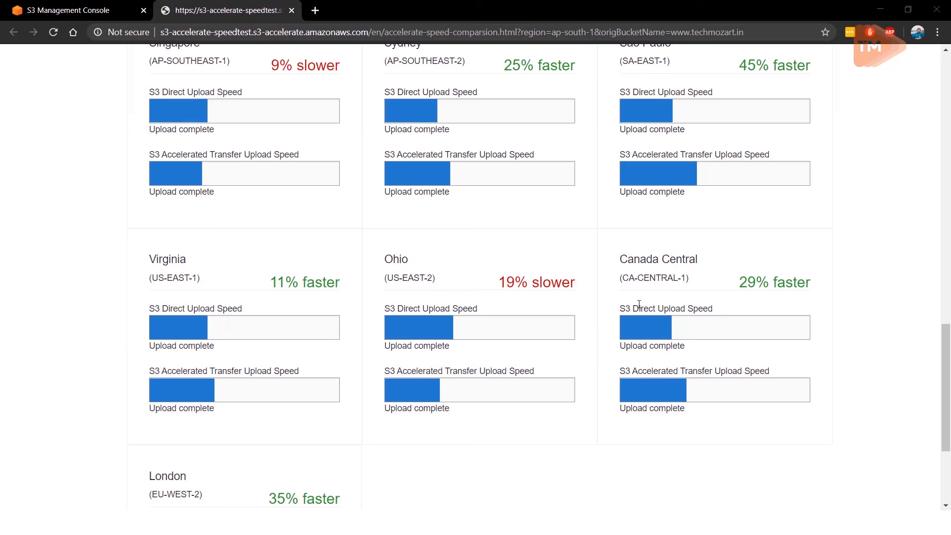
scroll(639, 304, down, 2)
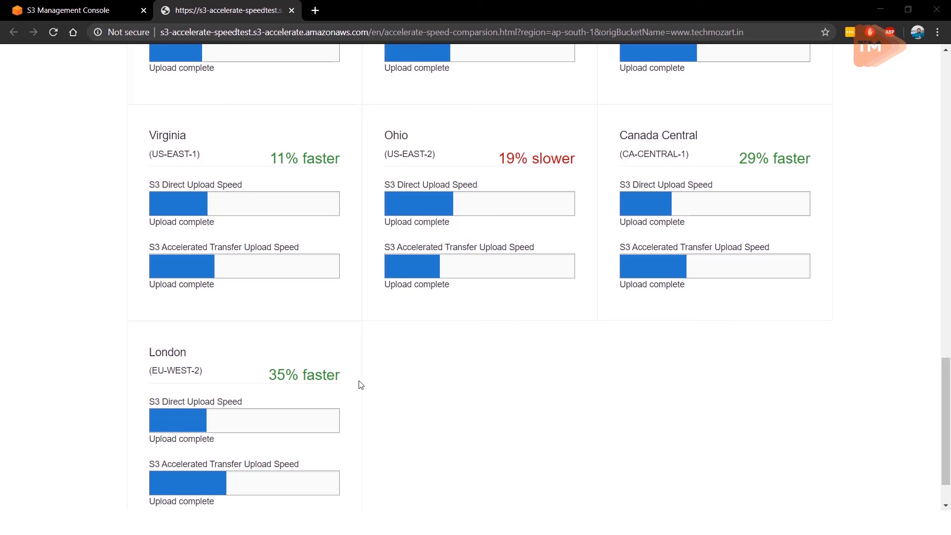
scroll(370, 356, up, 15)
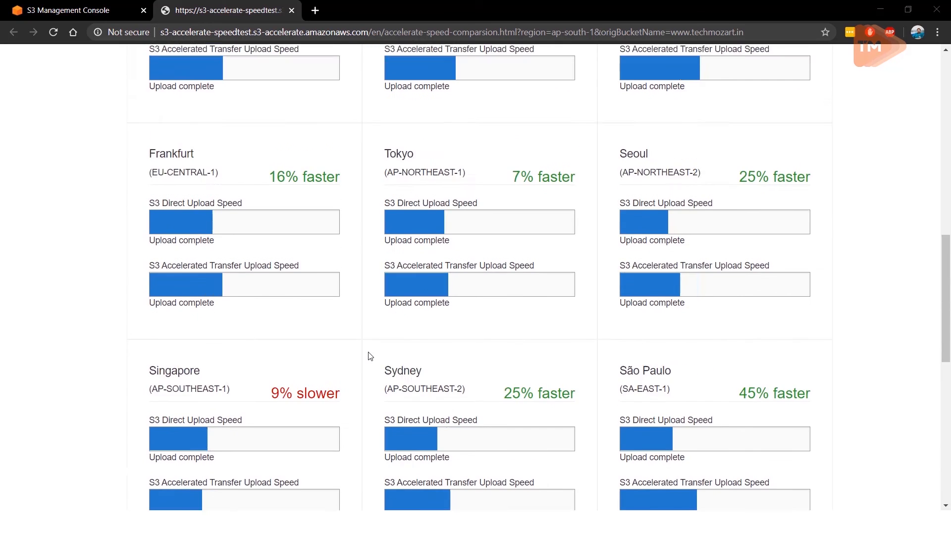
scroll(370, 357, up, 2)
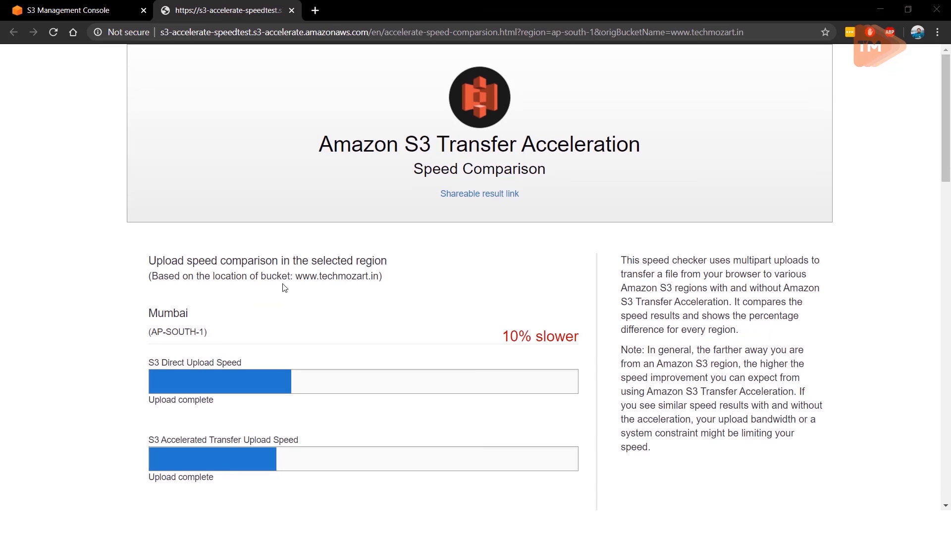
Step: Compare the direct and accelerated upload speeds of the bucket's own region again with those of the other regions, down to London
drag(150, 275, 378, 282)
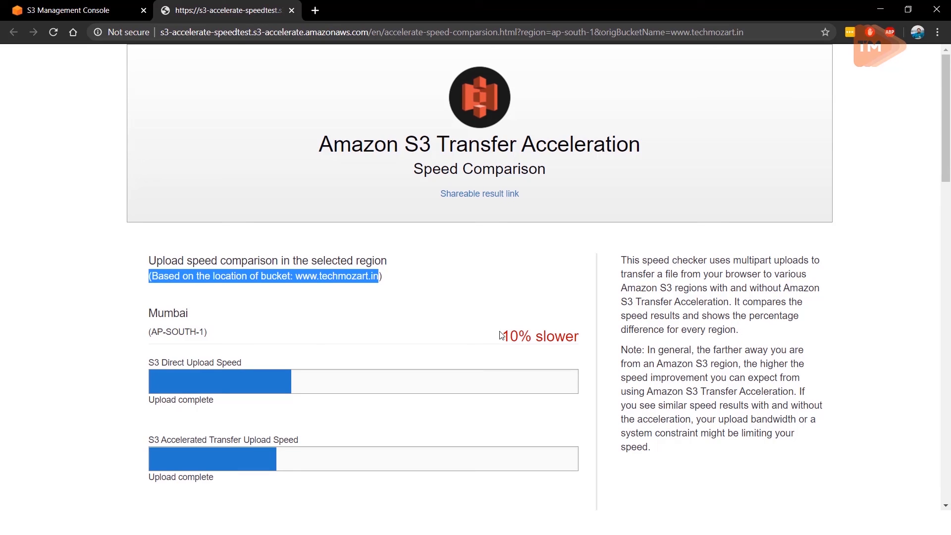
click(437, 341)
scroll(436, 342, down, 20)
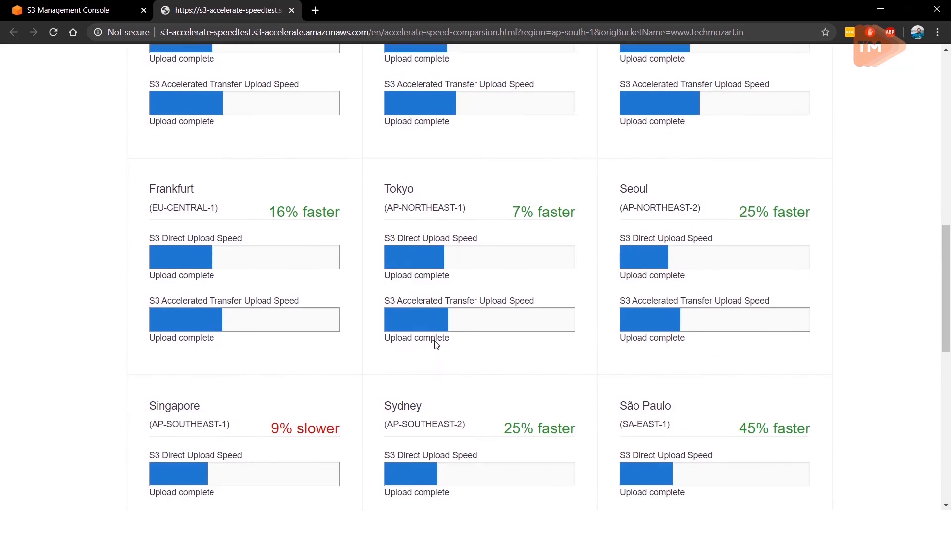
scroll(436, 344, down, 3)
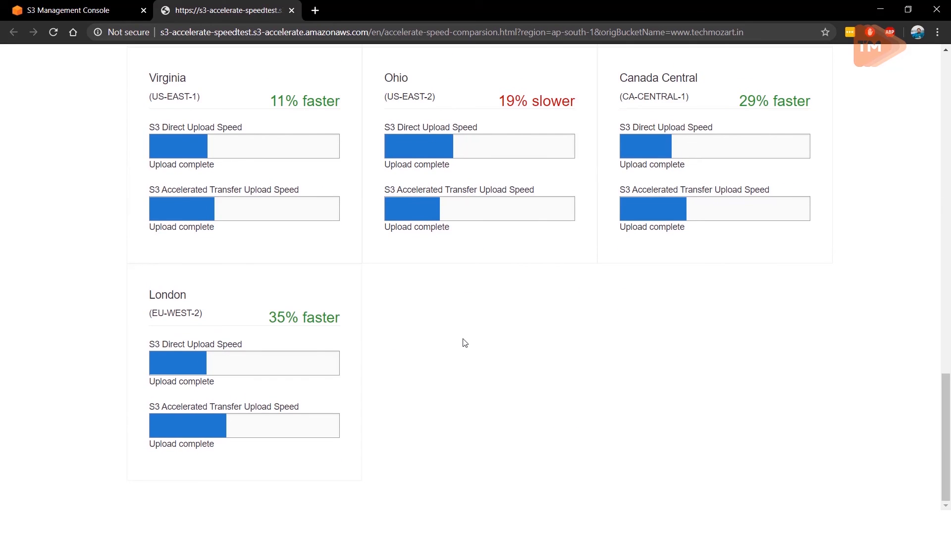
scroll(463, 338, up, 3)
scroll(493, 203, down, 2)
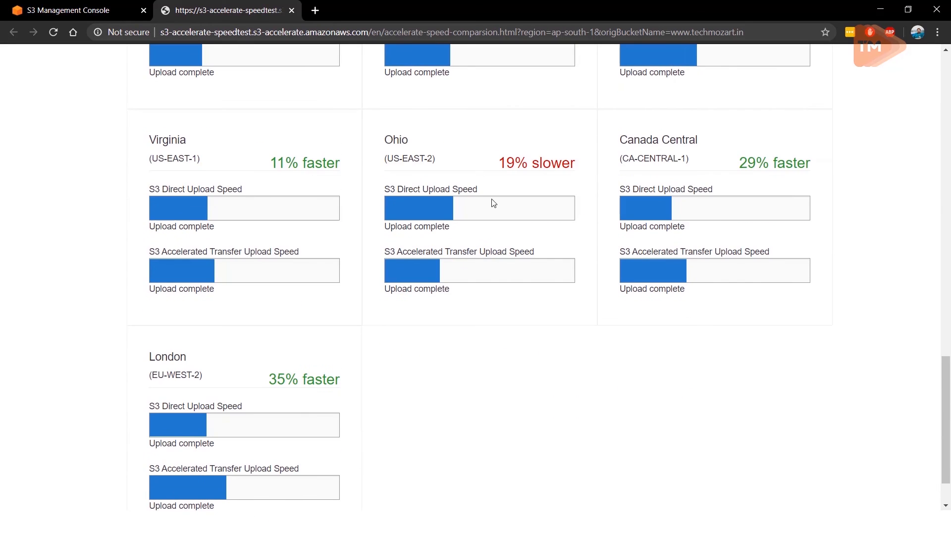
scroll(447, 216, up, 6)
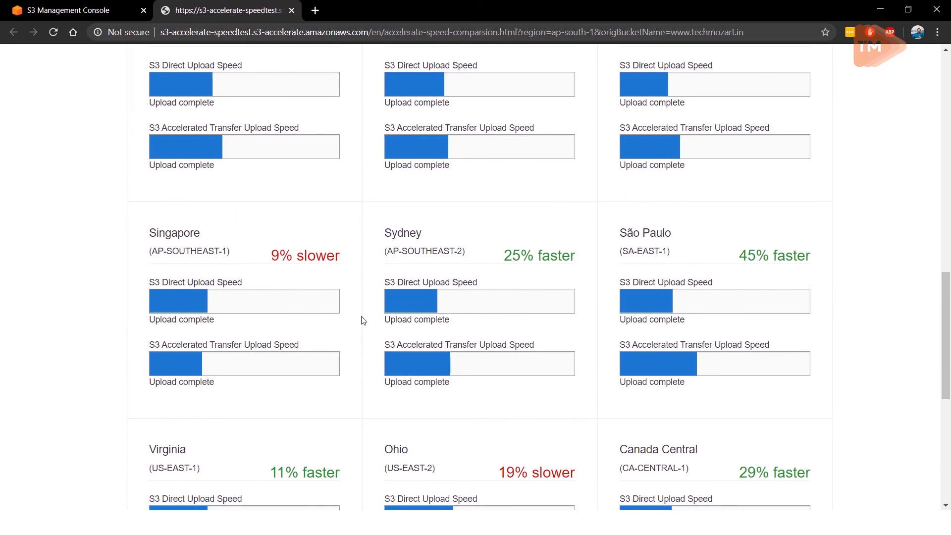
scroll(255, 252, down, 1)
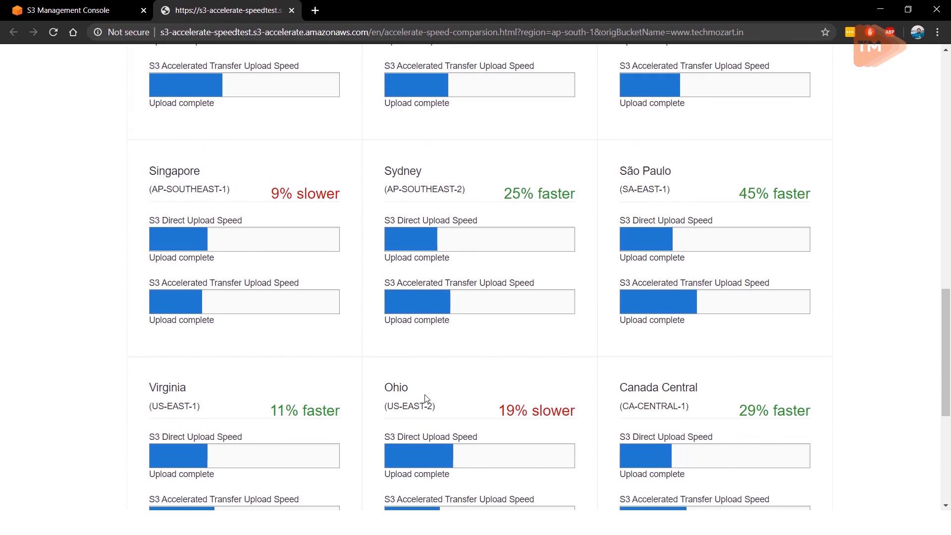
scroll(299, 331, up, 5)
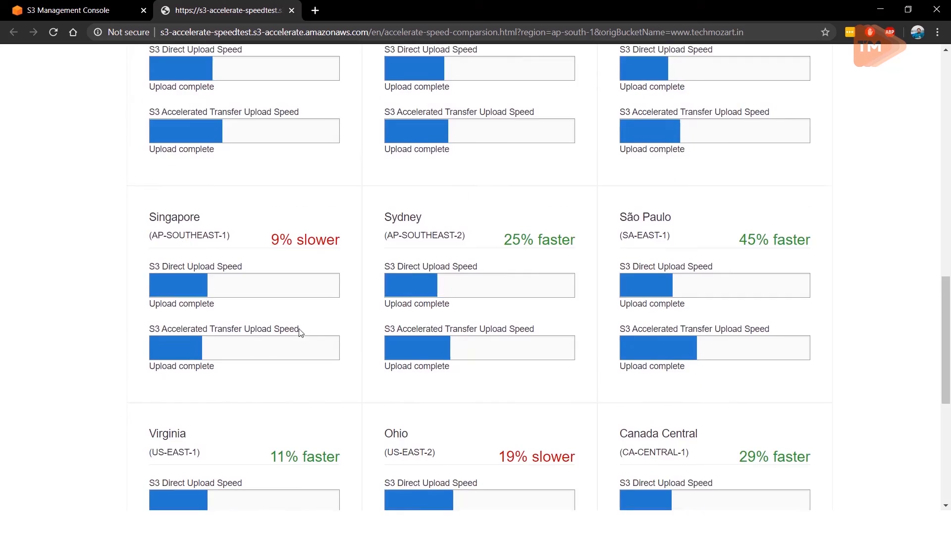
scroll(301, 330, up, 6)
scroll(303, 324, down, 17)
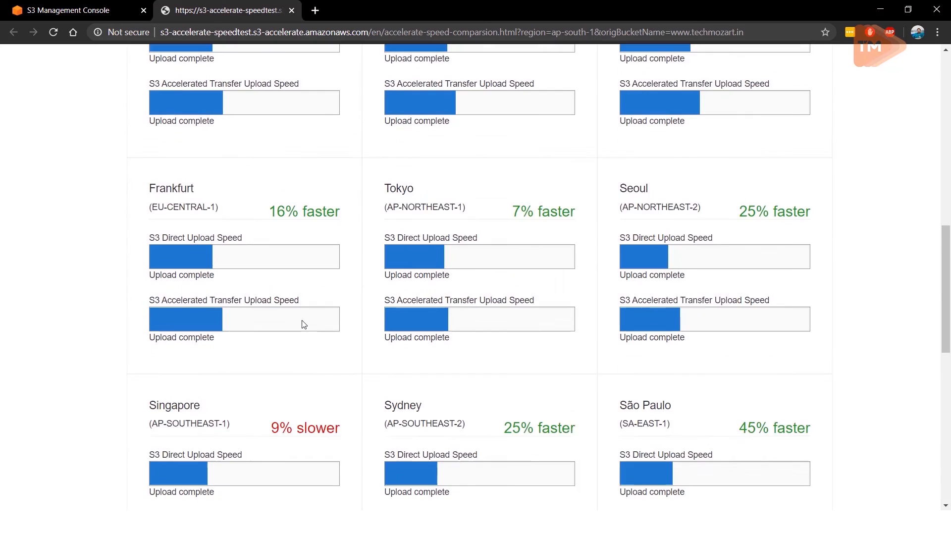
scroll(303, 322, up, 1)
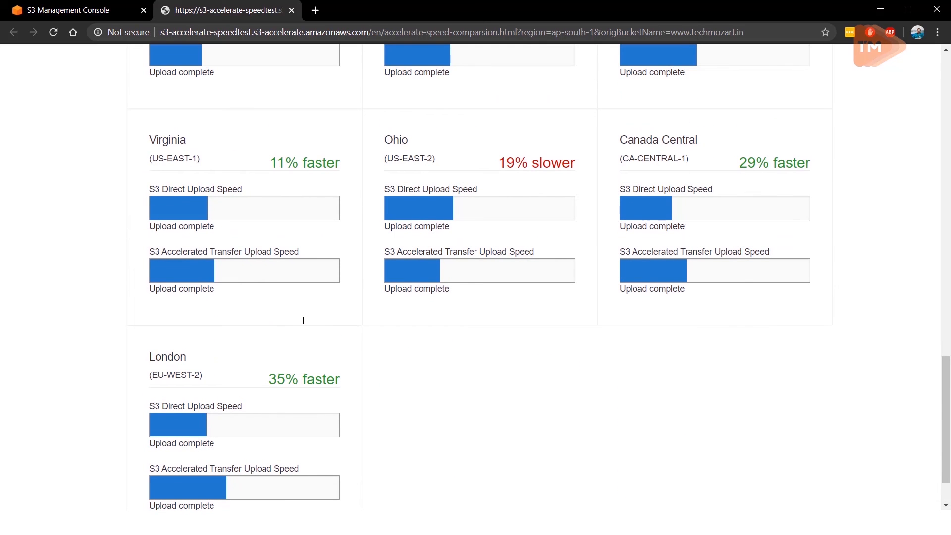
scroll(342, 388, up, 3)
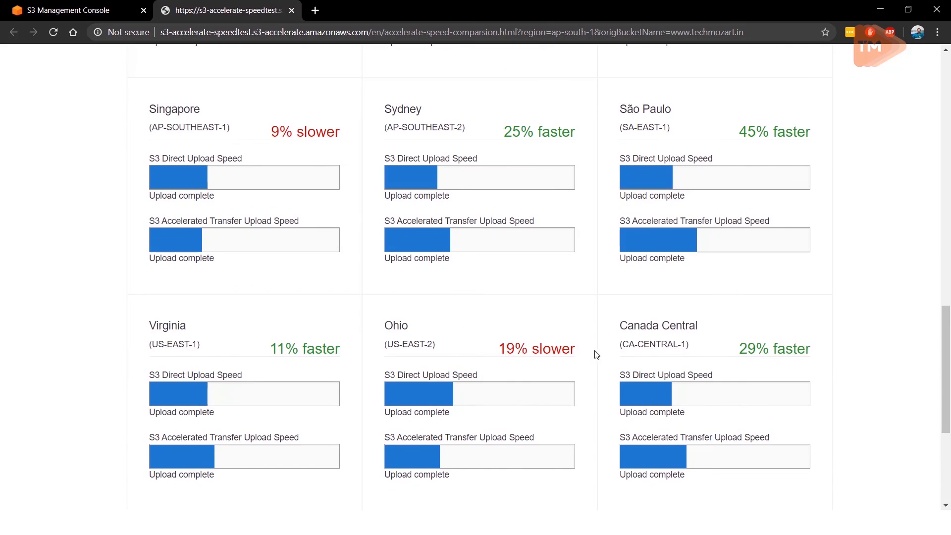
scroll(596, 354, up, 3)
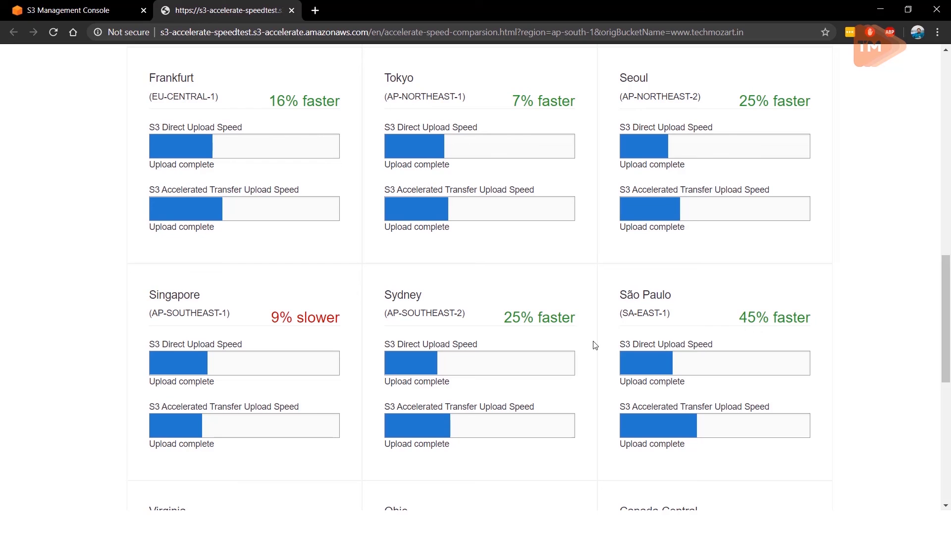
scroll(595, 346, up, 9)
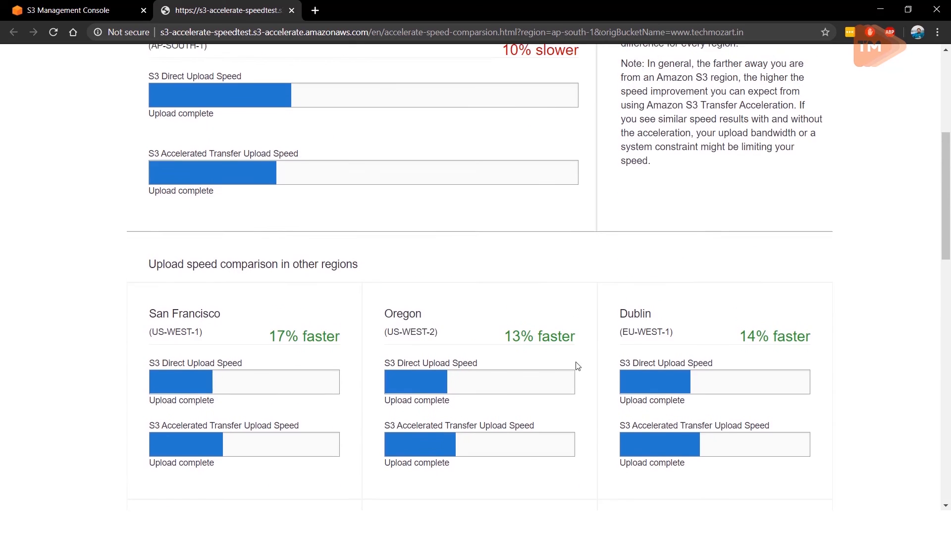
scroll(569, 366, up, 5)
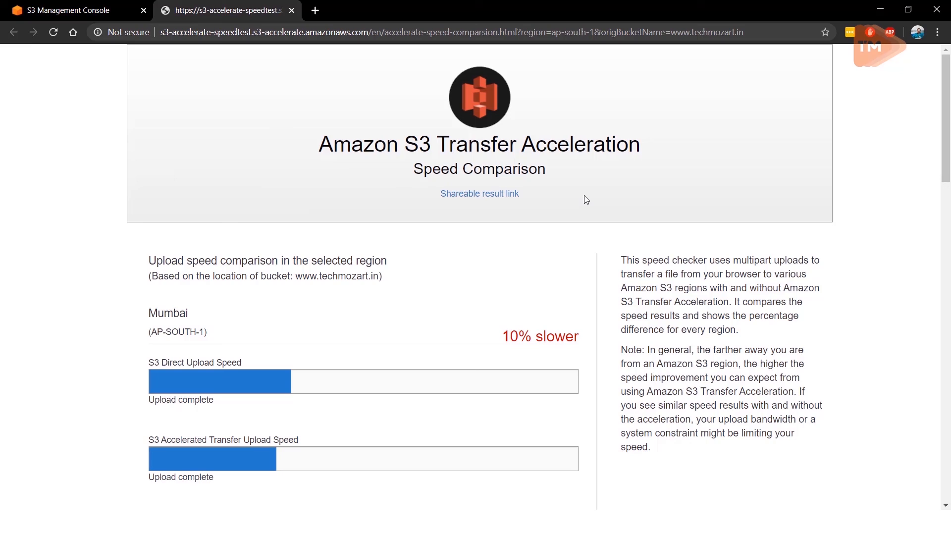
middle_click(193, 14)
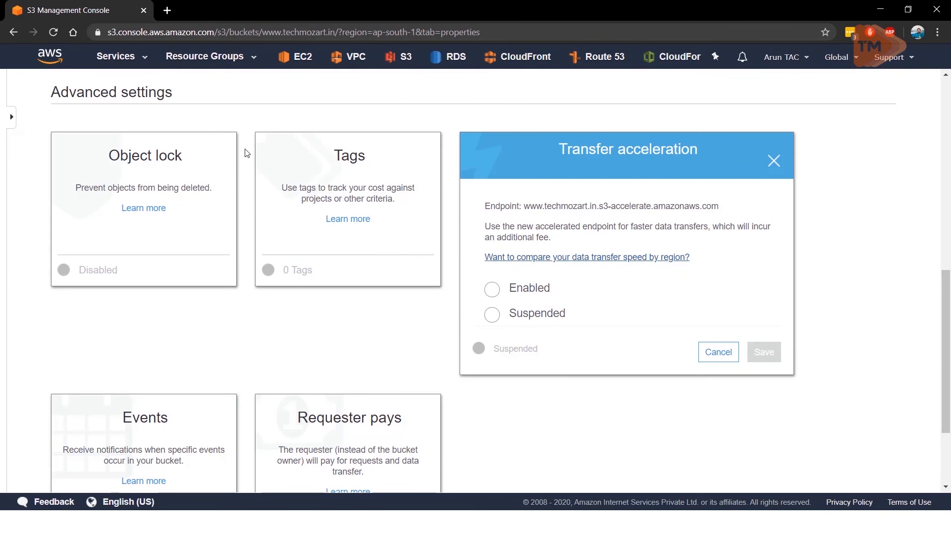
scroll(205, 227, up, 6)
scroll(485, 331, down, 5)
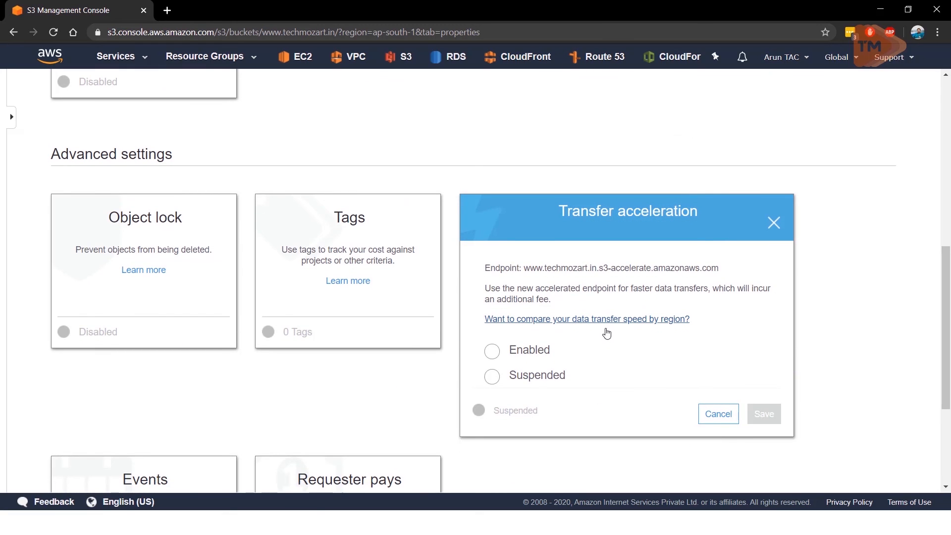
scroll(607, 333, up, 10)
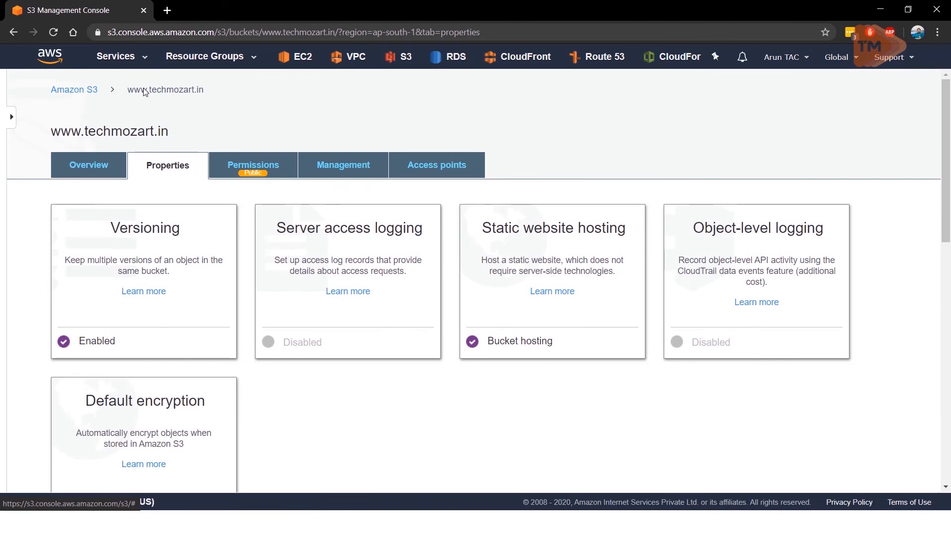
Step: Switch to the CloudFront service under Networking & Content Delivery and start creating a new distribution
click(146, 59)
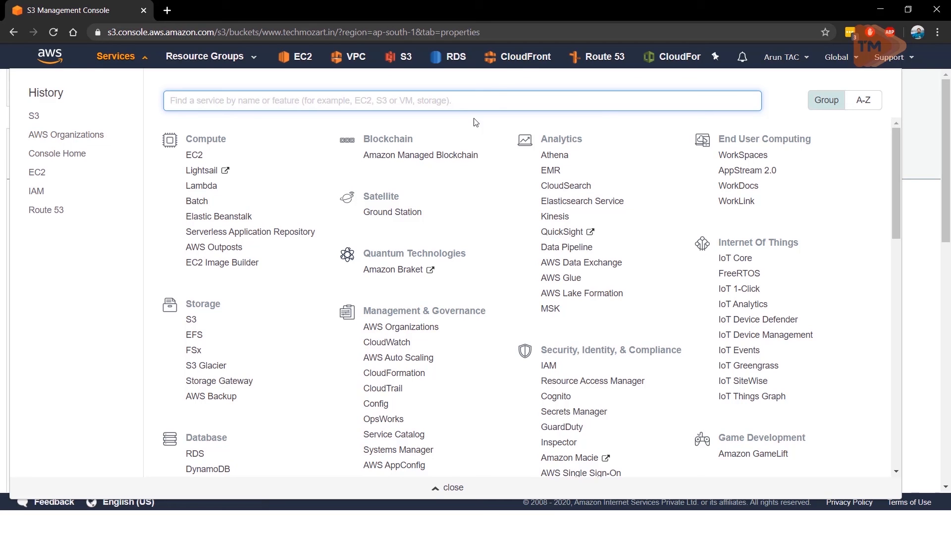
scroll(466, 215, down, 1)
scroll(466, 215, down, 7)
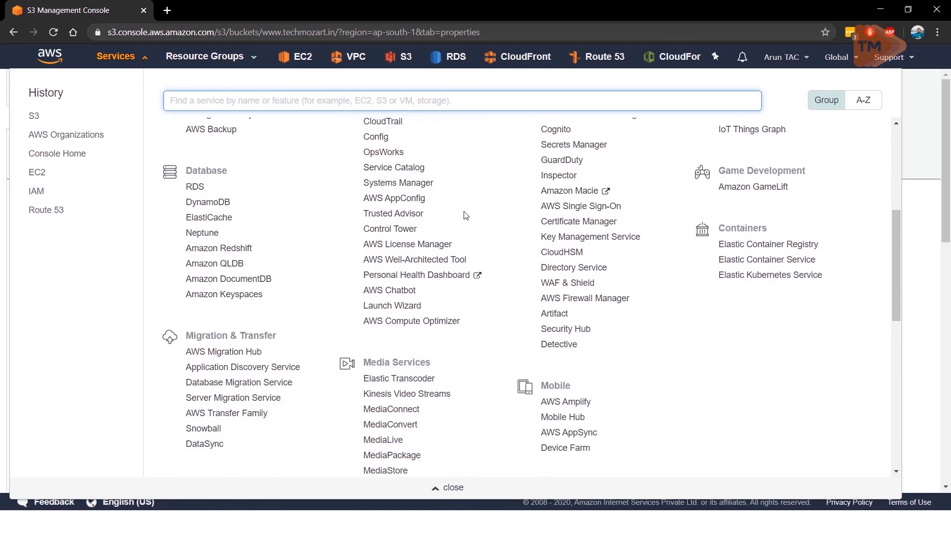
scroll(465, 215, down, 3)
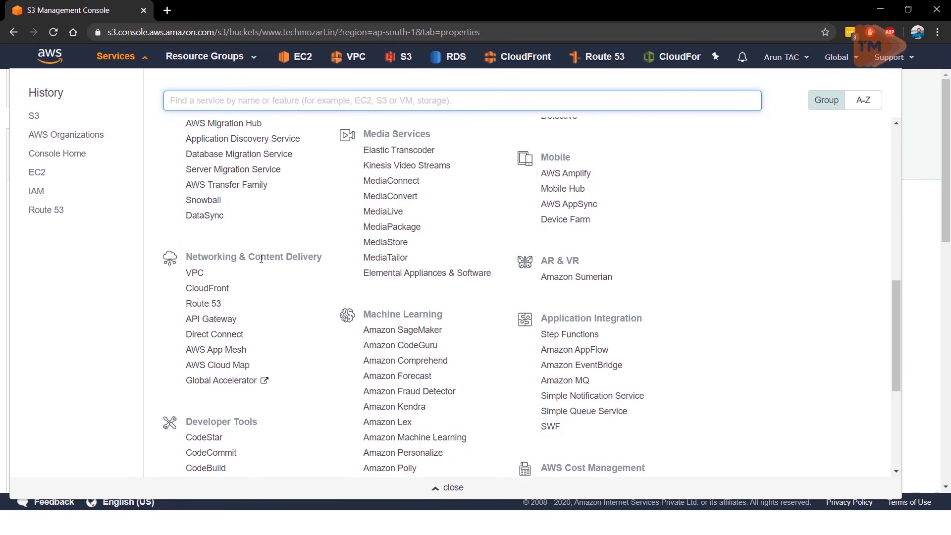
click(220, 291)
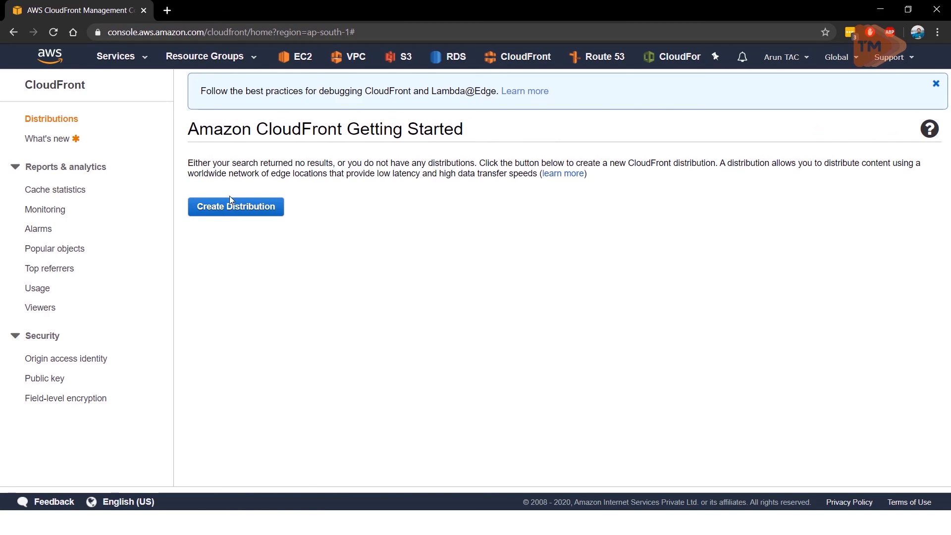
click(221, 211)
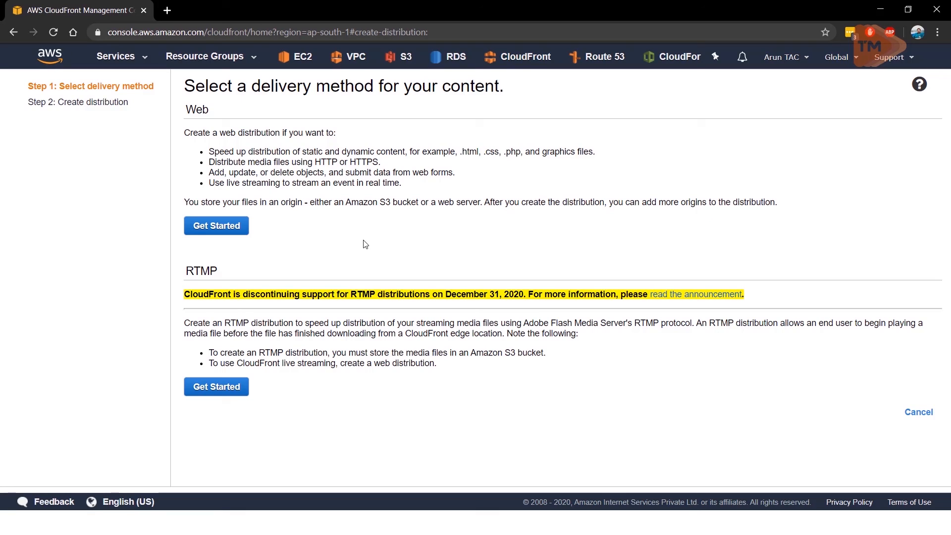
Step: Read the notice about CloudFront's RTMP distribution support among the delivery methods, including its end date
drag(276, 293, 526, 292)
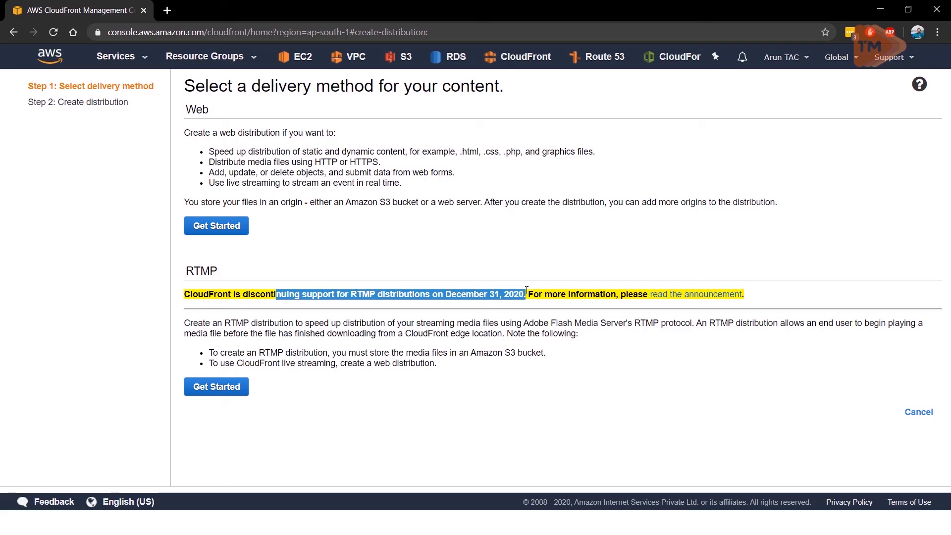
click(526, 291)
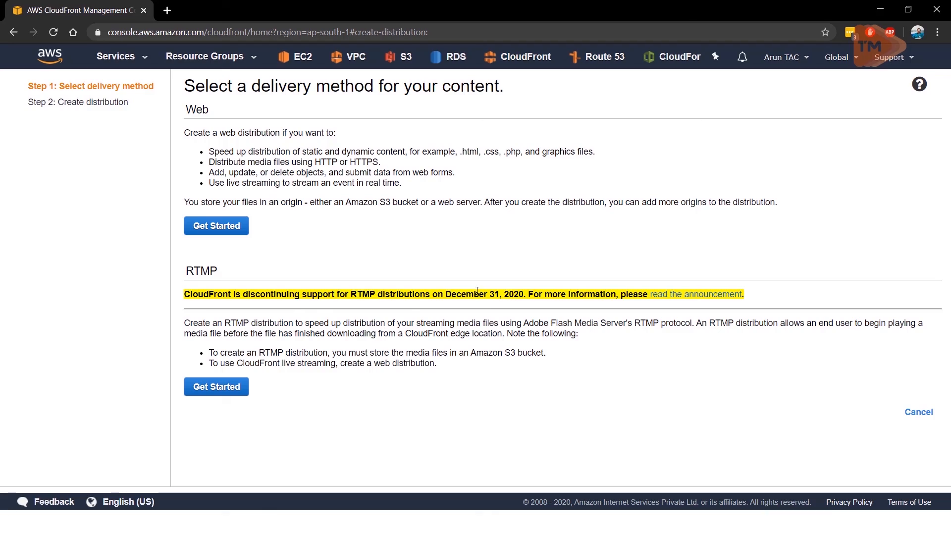
drag(447, 295, 511, 307)
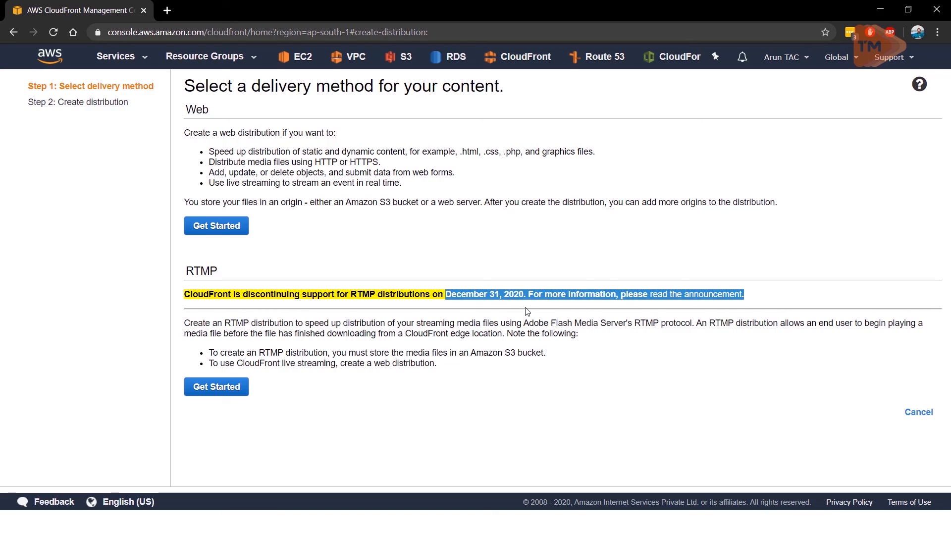
click(528, 311)
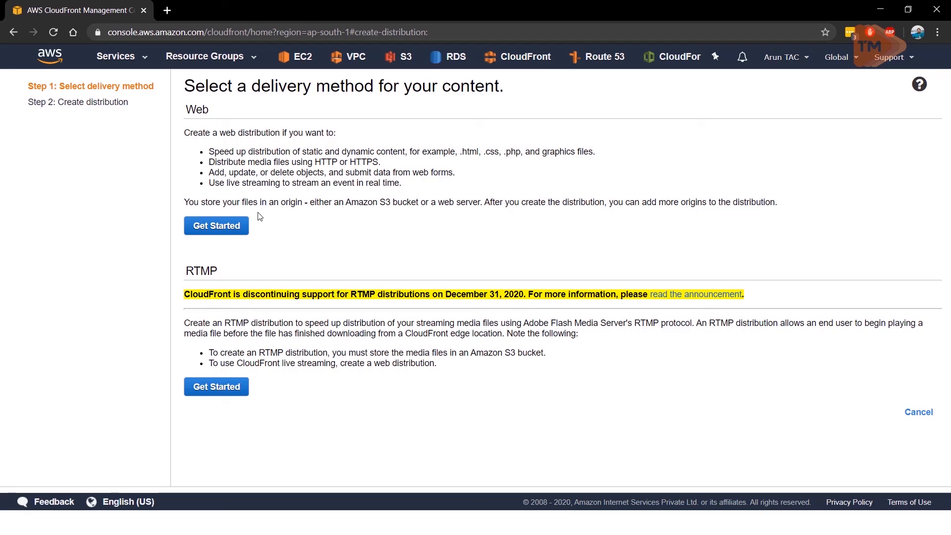
click(227, 231)
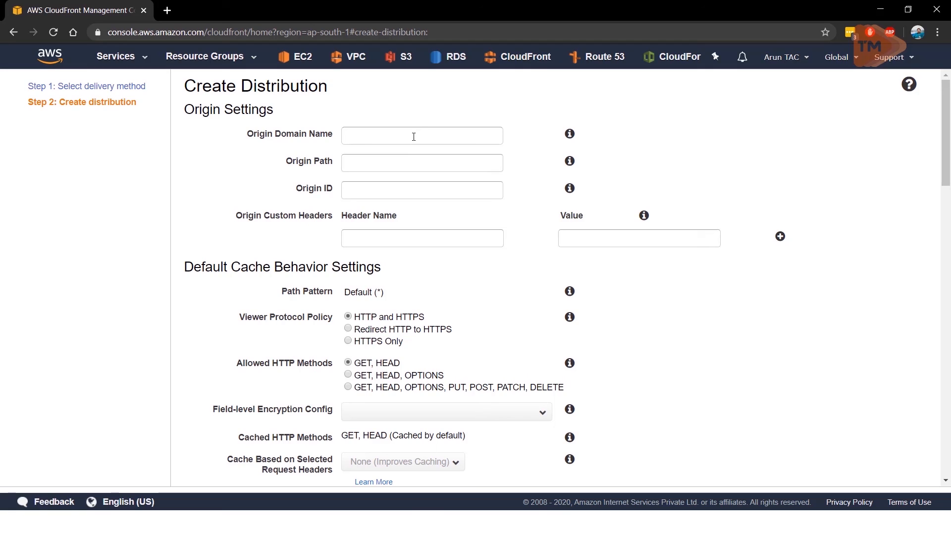
click(414, 137)
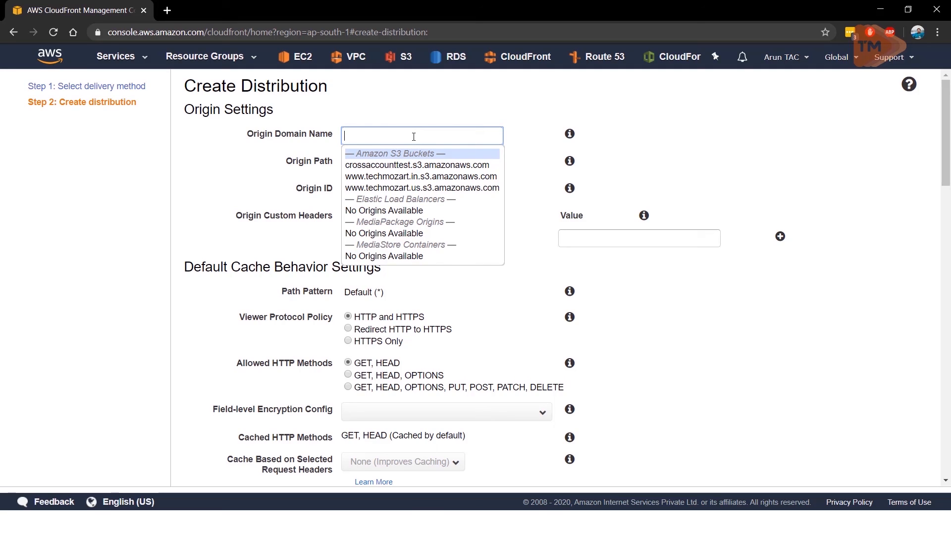
click(410, 176)
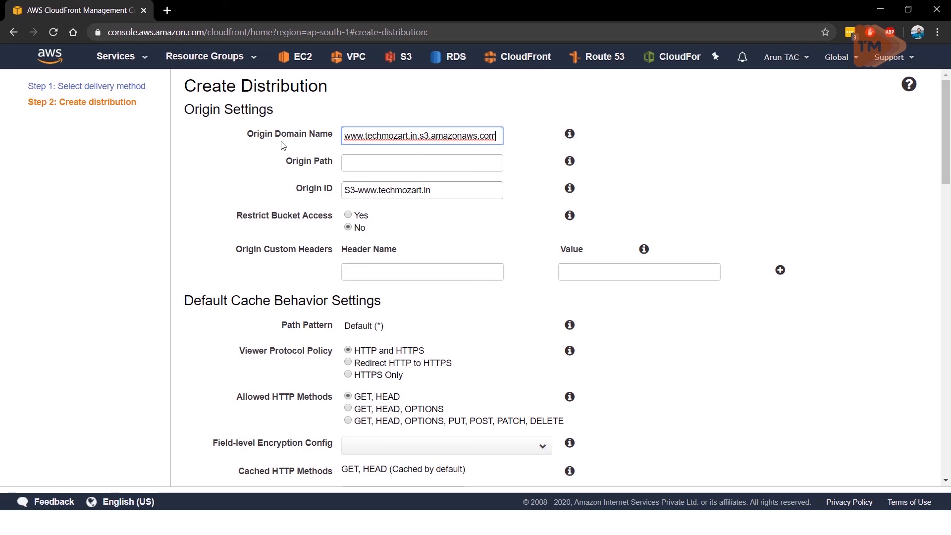
click(394, 167)
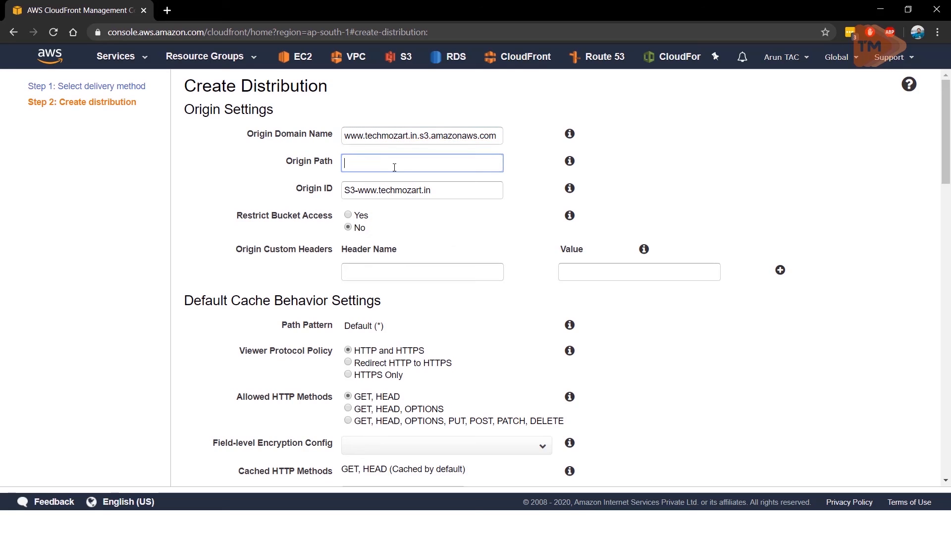
text(/)
key(BackSpace)
Step: Review the origin settings and default cache behavior settings of the new distribution, down to the distribution settings
scroll(681, 174, down, 2)
scroll(684, 175, up, 1)
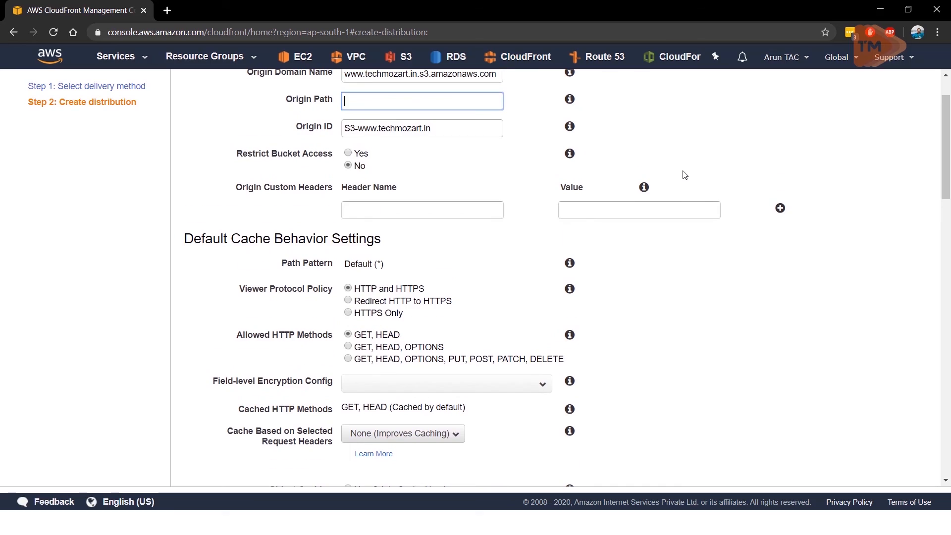
scroll(683, 174, up, 1)
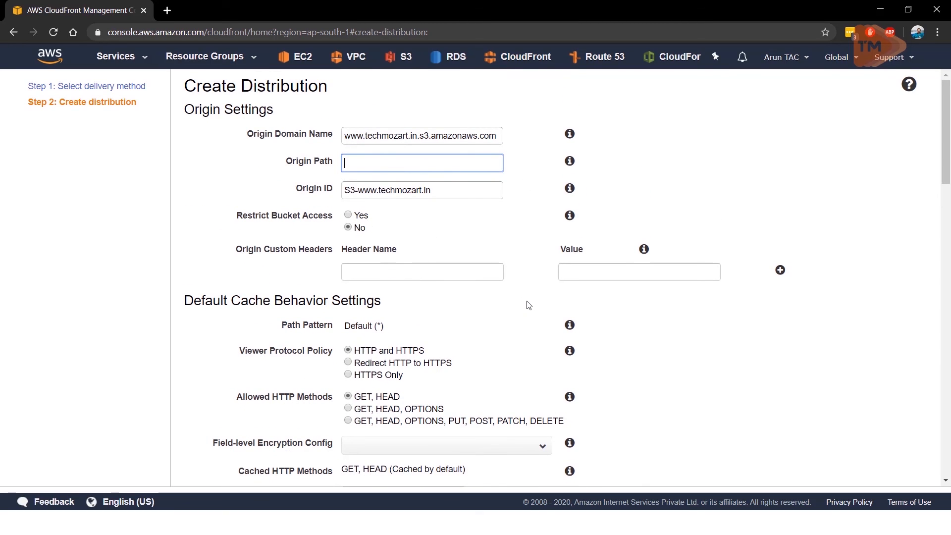
scroll(531, 302, down, 1)
scroll(531, 302, up, 1)
scroll(537, 297, down, 6)
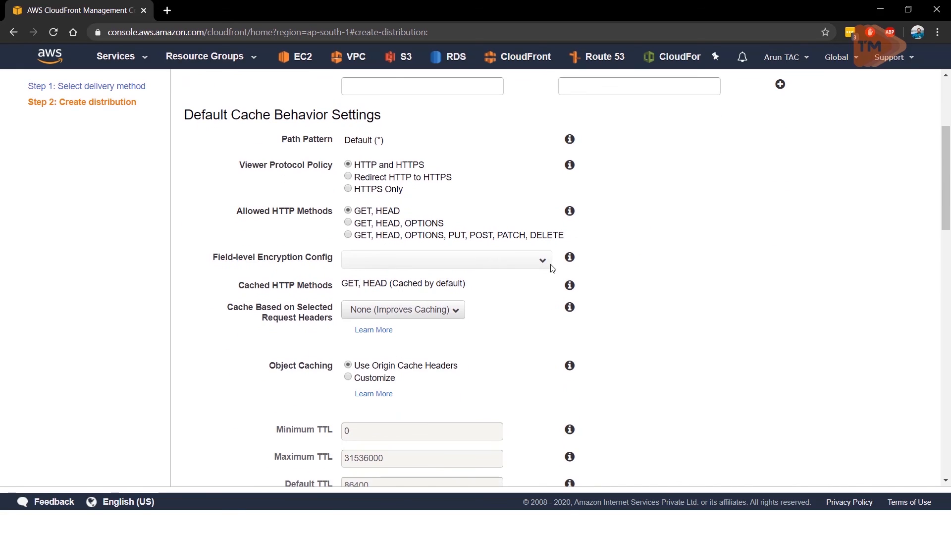
scroll(553, 269, down, 5)
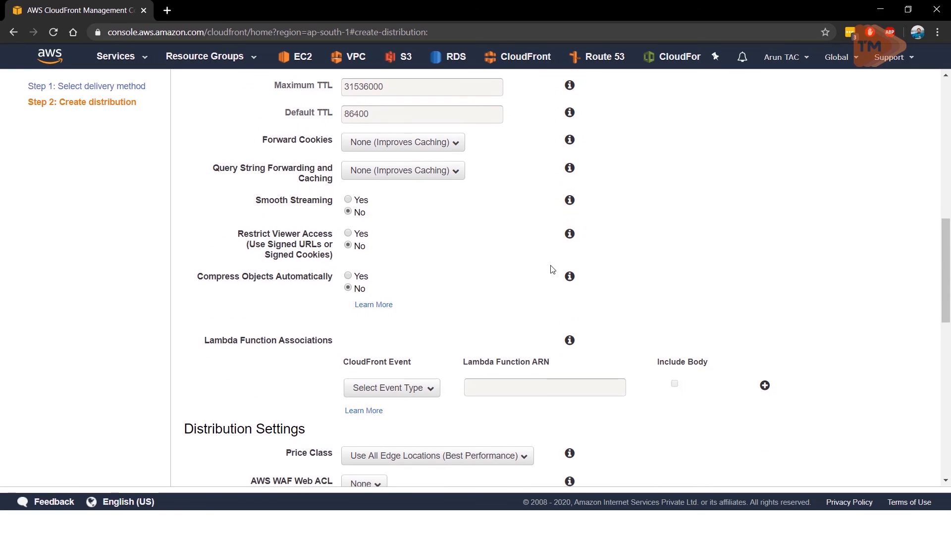
scroll(553, 268, down, 2)
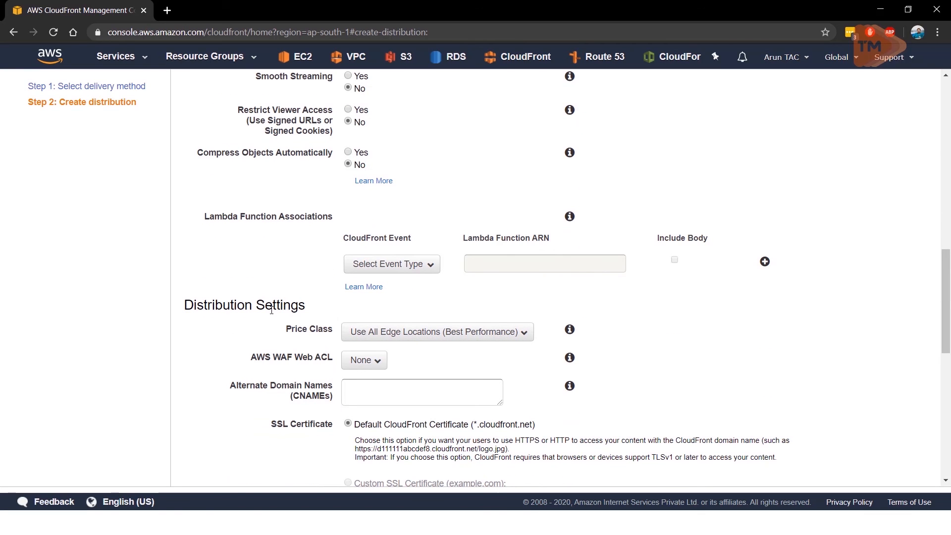
Step: Check the price class options and choose Use All Edge Locations (Best Performance)
click(410, 331)
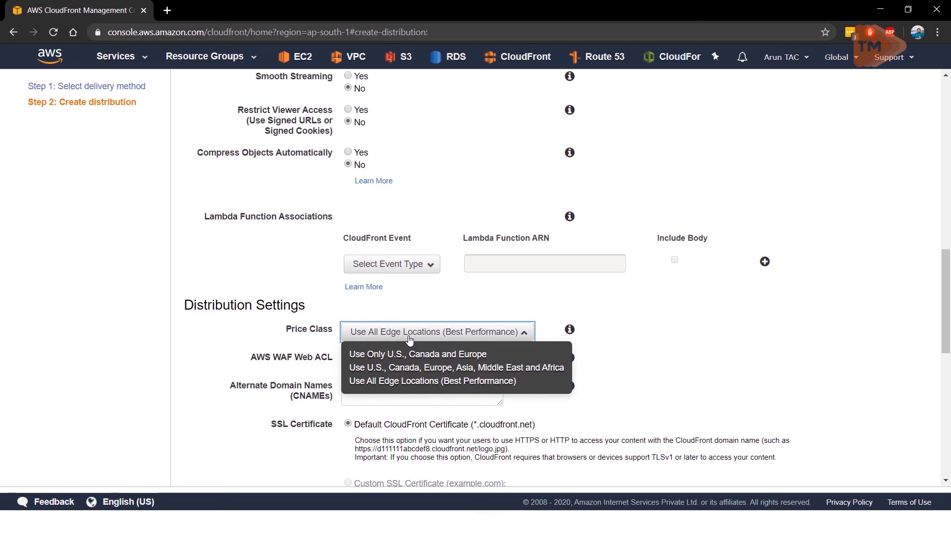
click(409, 337)
click(409, 338)
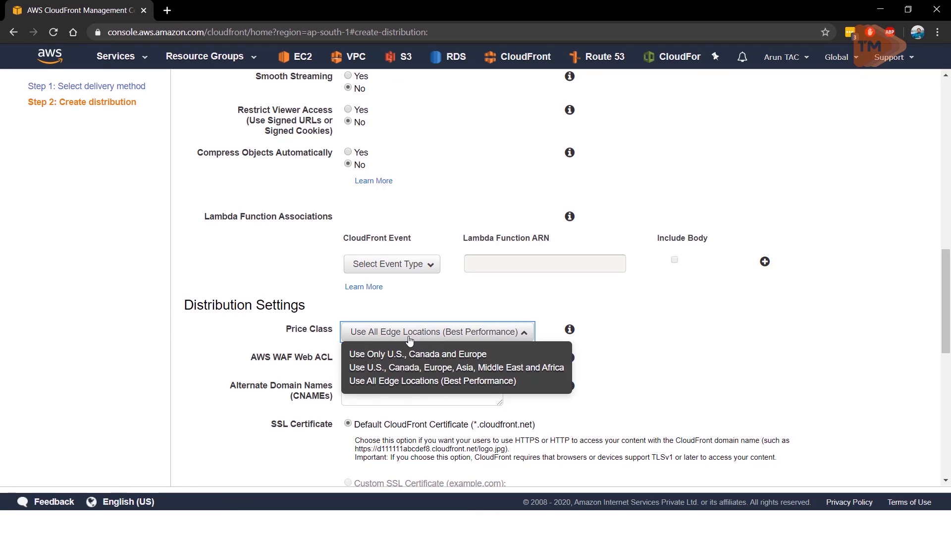
click(402, 386)
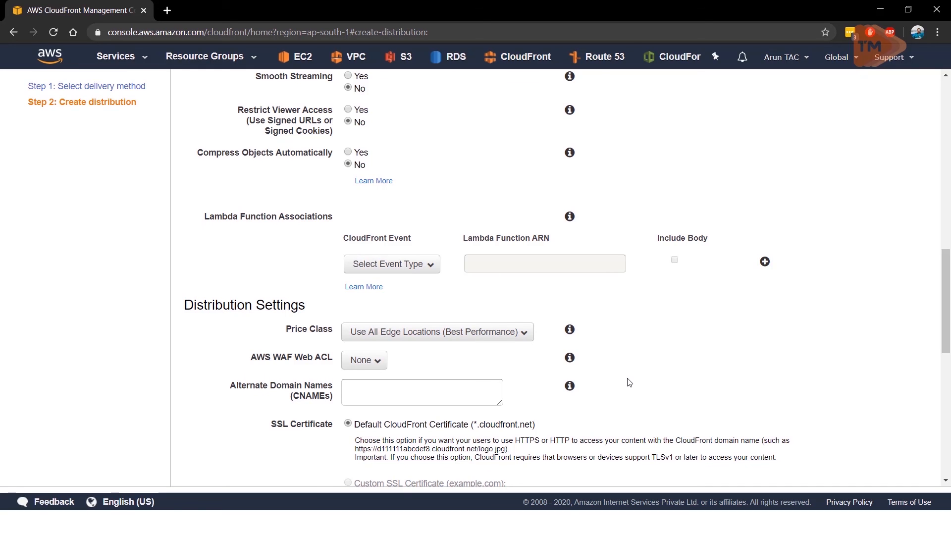
Step: Look through the remaining distribution settings, including SSL certificate and logging, and go back to the TTL values for object caching
scroll(628, 379, down, 5)
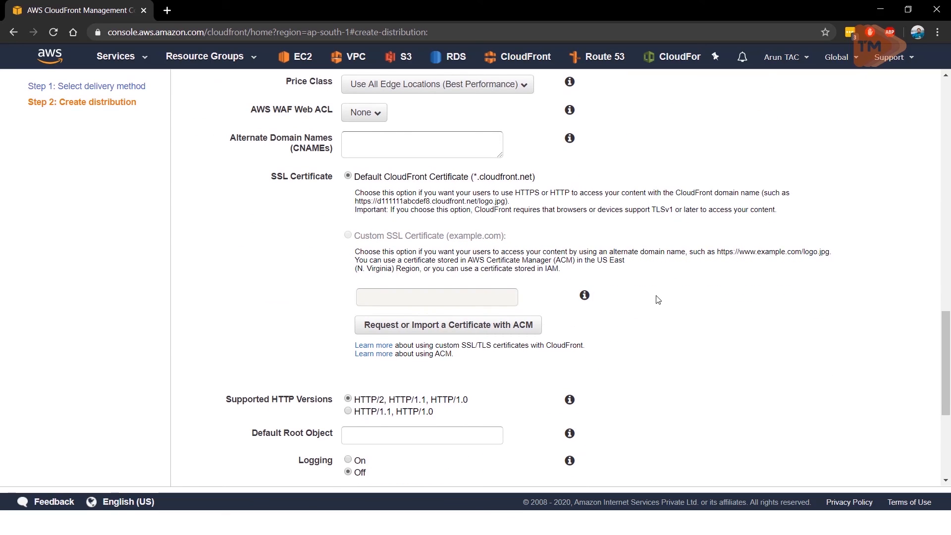
scroll(658, 299, down, 4)
scroll(658, 301, up, 5)
scroll(644, 297, up, 1)
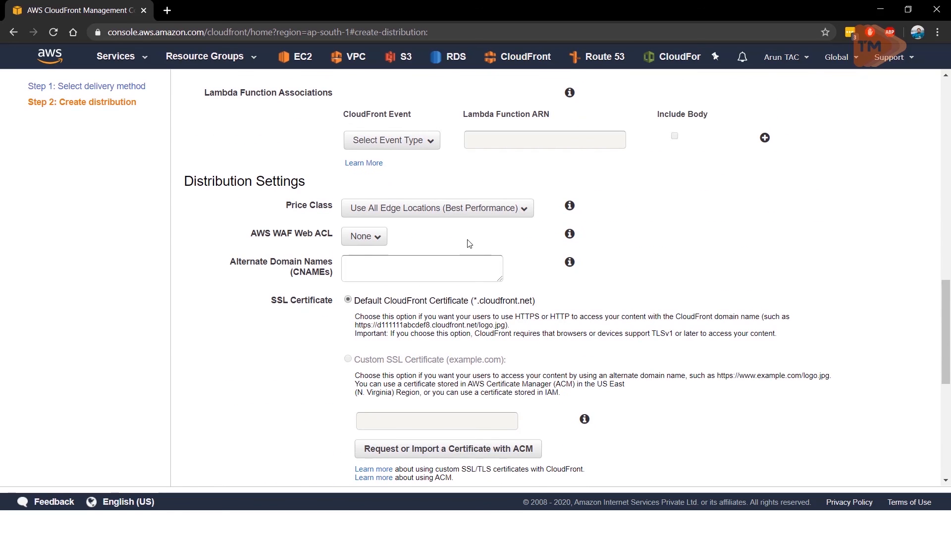
scroll(582, 246, down, 7)
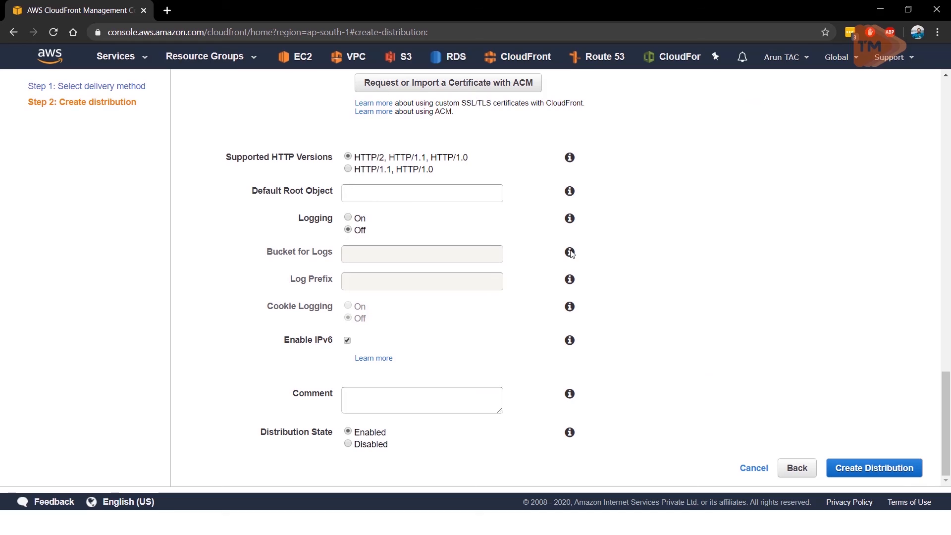
scroll(503, 246, up, 6)
scroll(503, 248, up, 7)
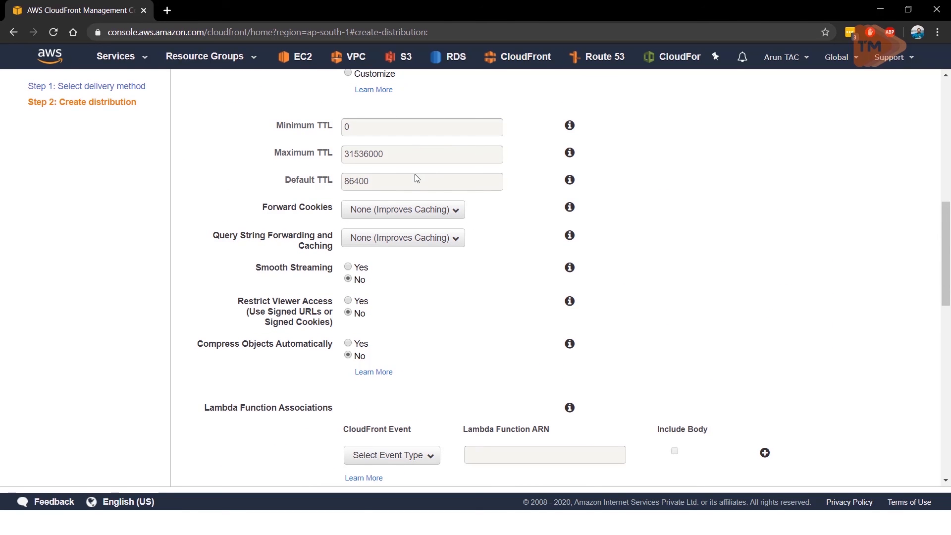
scroll(356, 170, up, 1)
scroll(355, 170, up, 2)
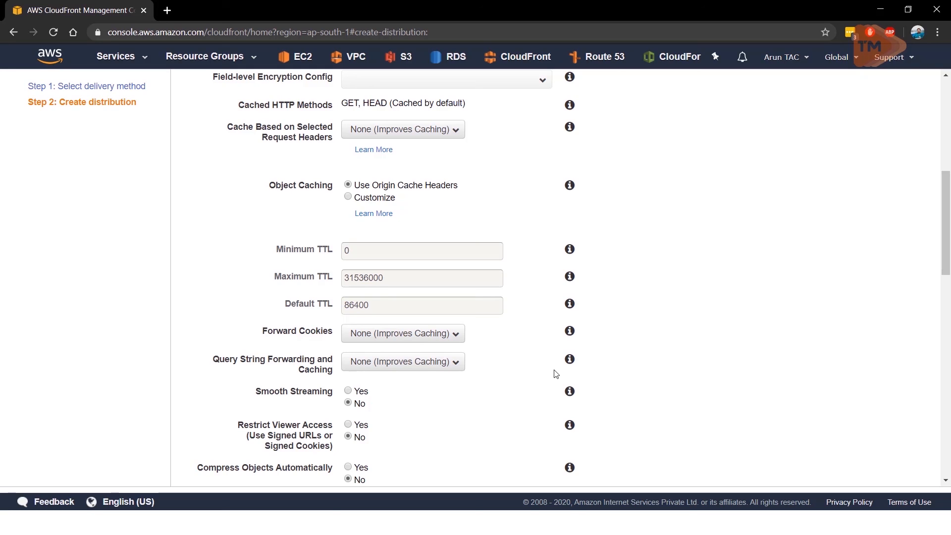
Step: Create the CloudFront distribution, leaving its remaining settings at their defaults
scroll(693, 446, down, 7)
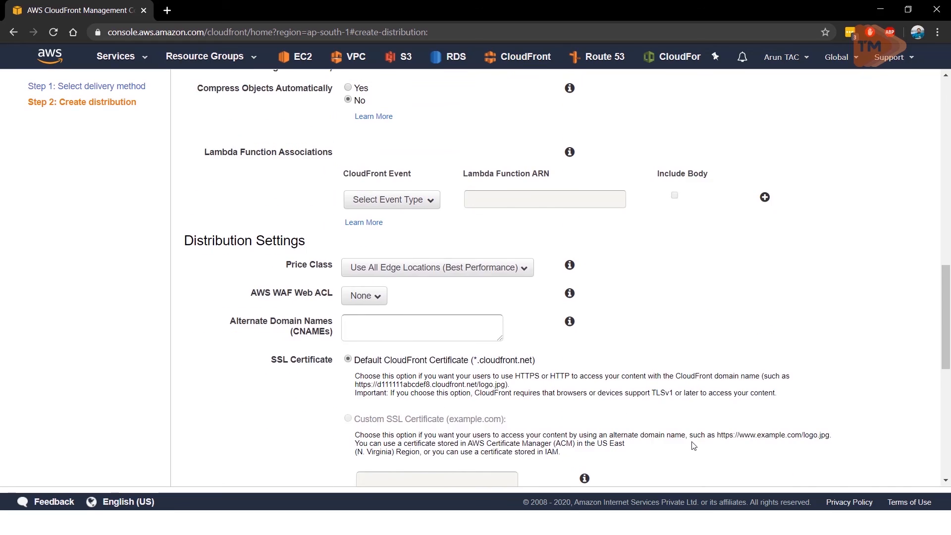
scroll(692, 445, down, 1)
scroll(659, 293, up, 8)
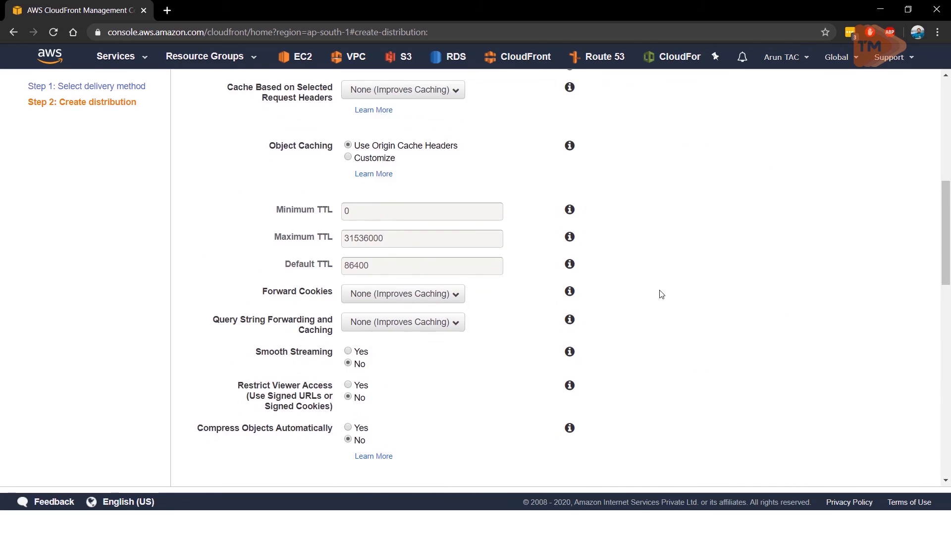
scroll(660, 293, up, 8)
scroll(659, 294, down, 20)
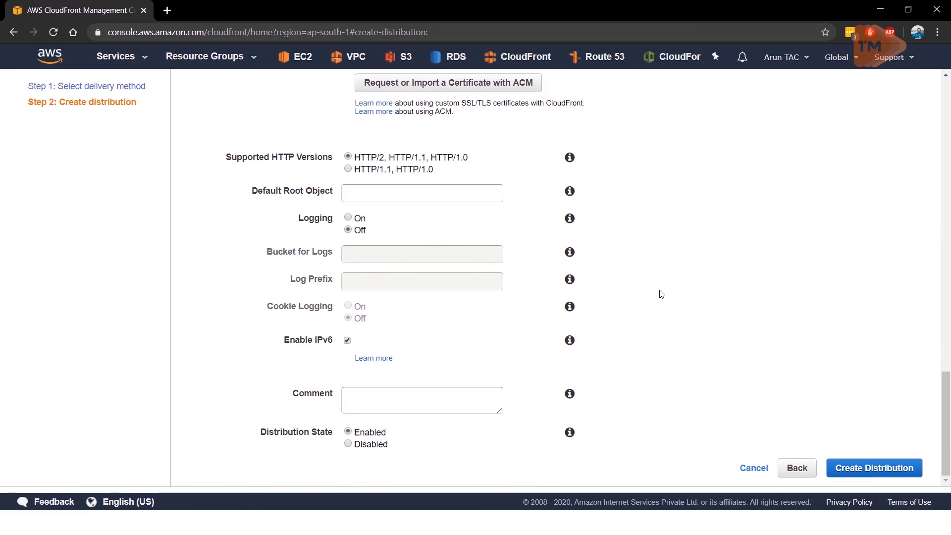
click(870, 471)
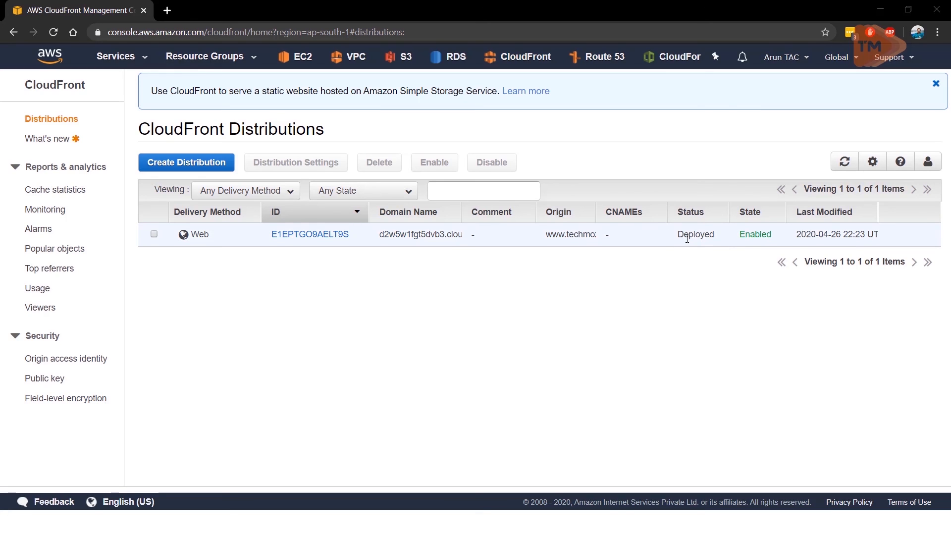
Step: Open the deployed distribution's details, copy its domain name and load that address in a new browser tab
click(299, 242)
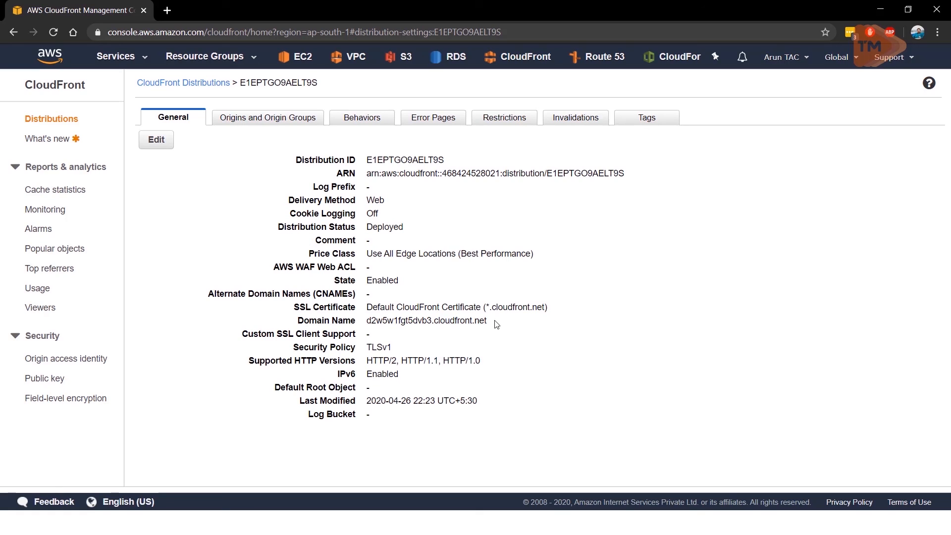
drag(367, 320, 489, 324)
key(ctrl+c)
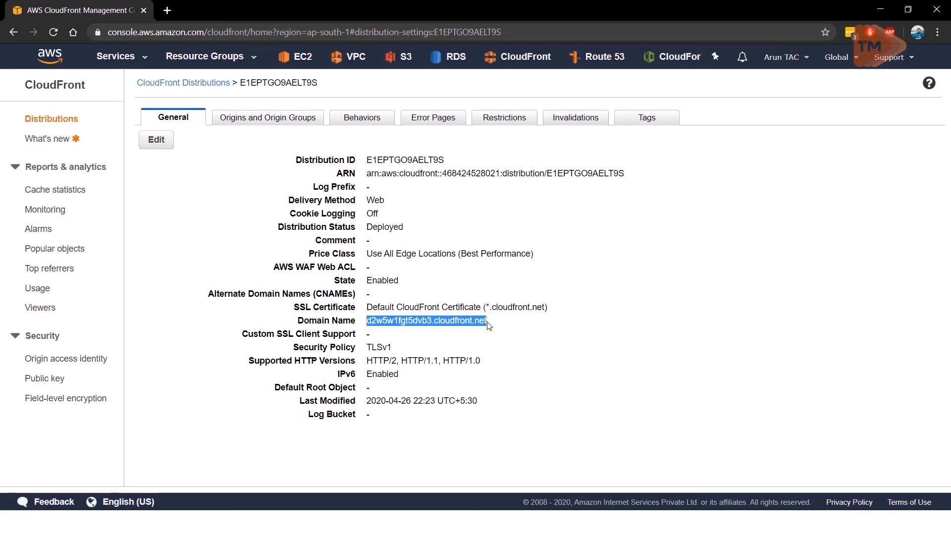
click(171, 12)
key(ctrl+v)
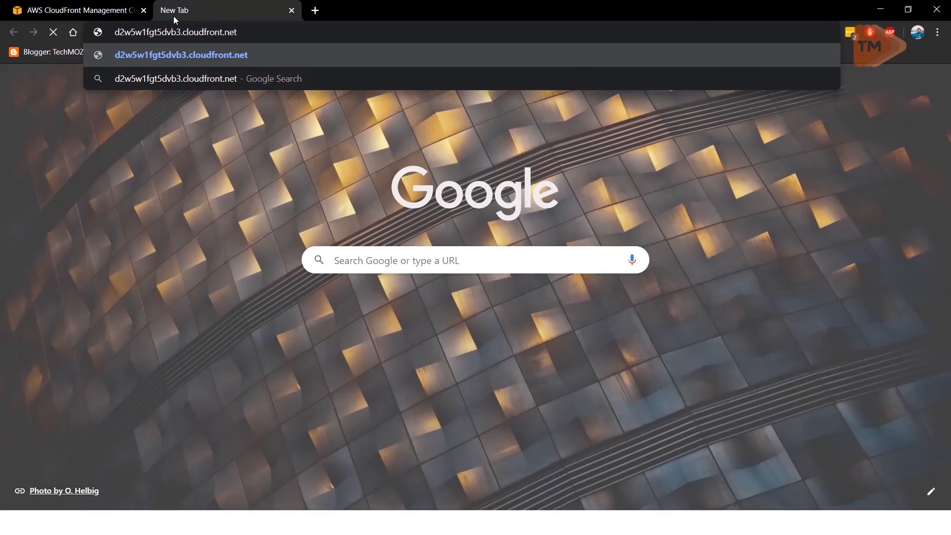
key(Return)
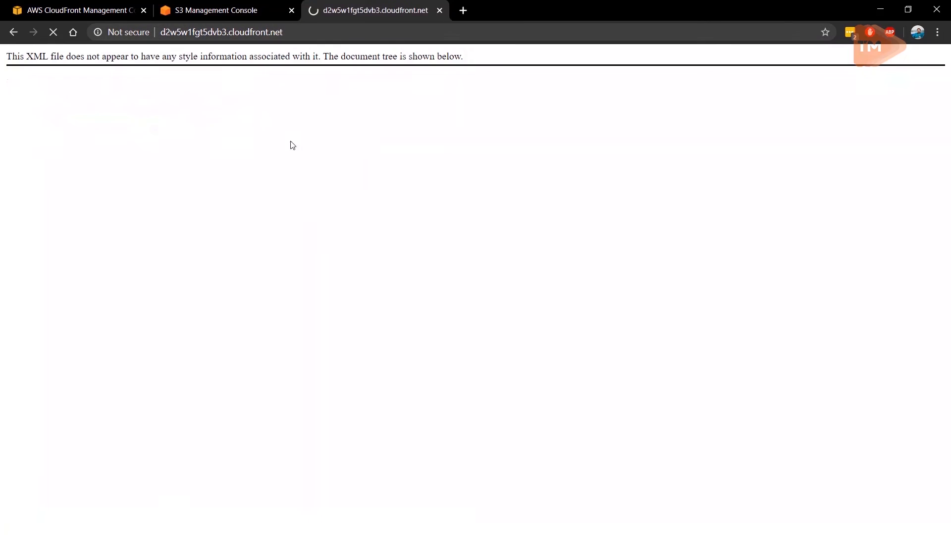
Step: Add /index.html to the CloudFront domain address and load the page
click(330, 33)
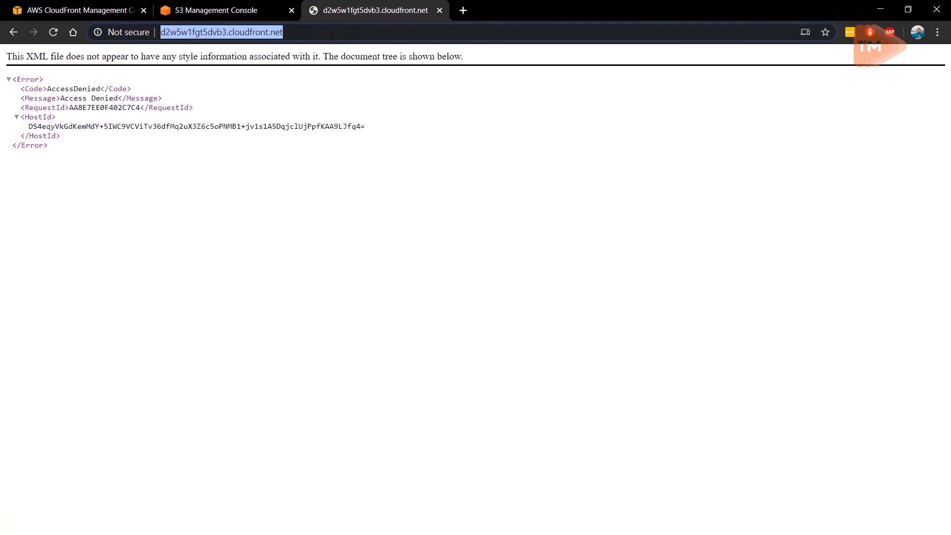
click(331, 35)
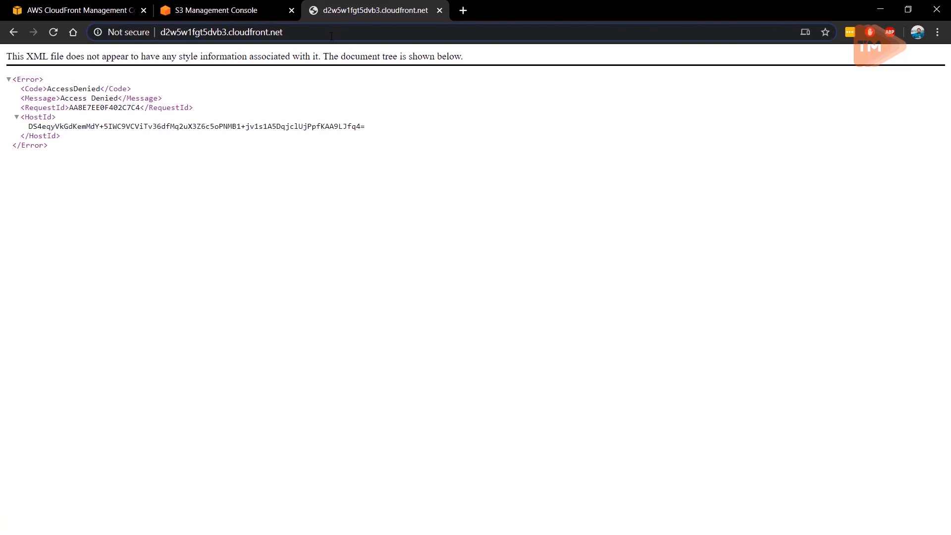
text(/in)
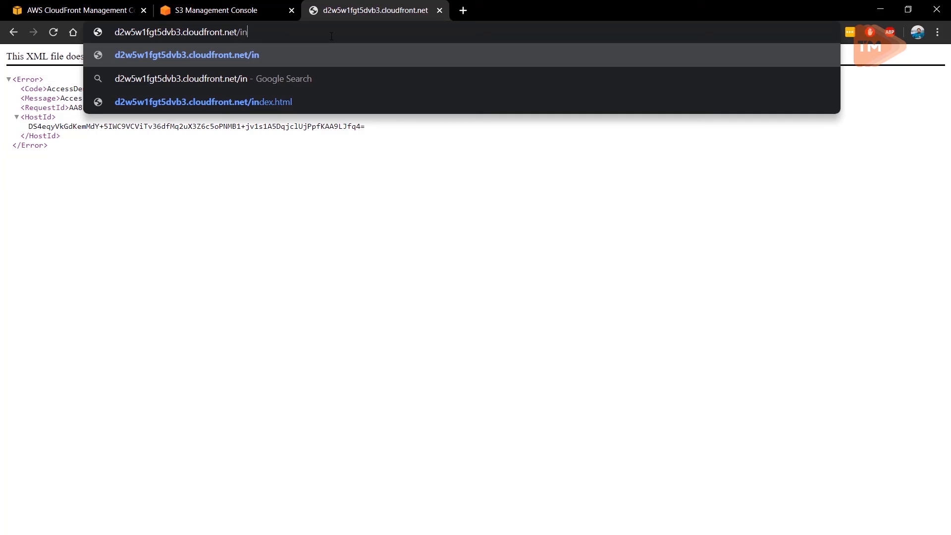
text(dex.)
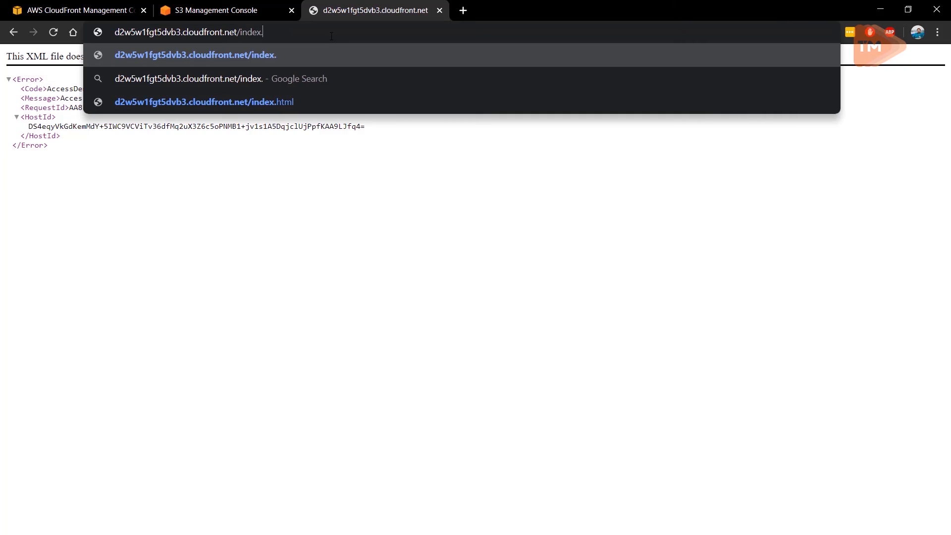
text(html)
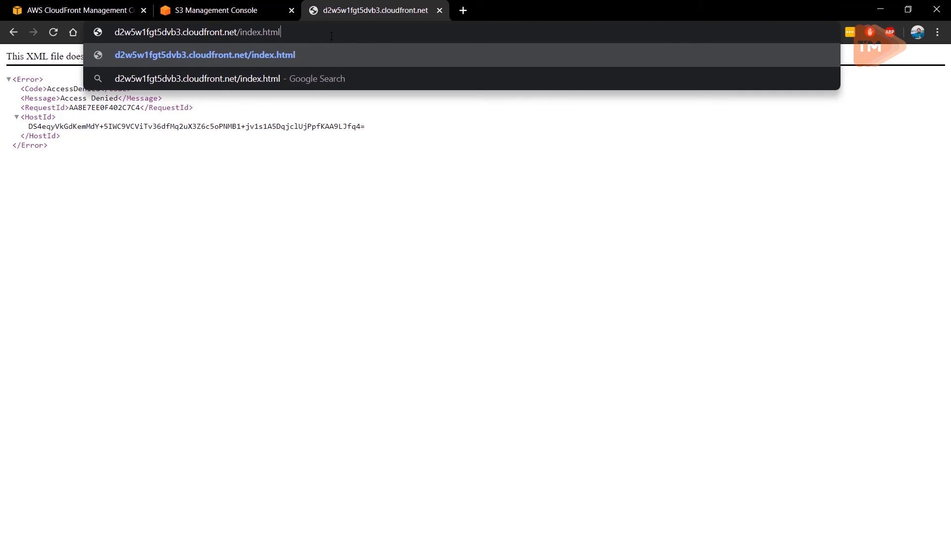
key(Return)
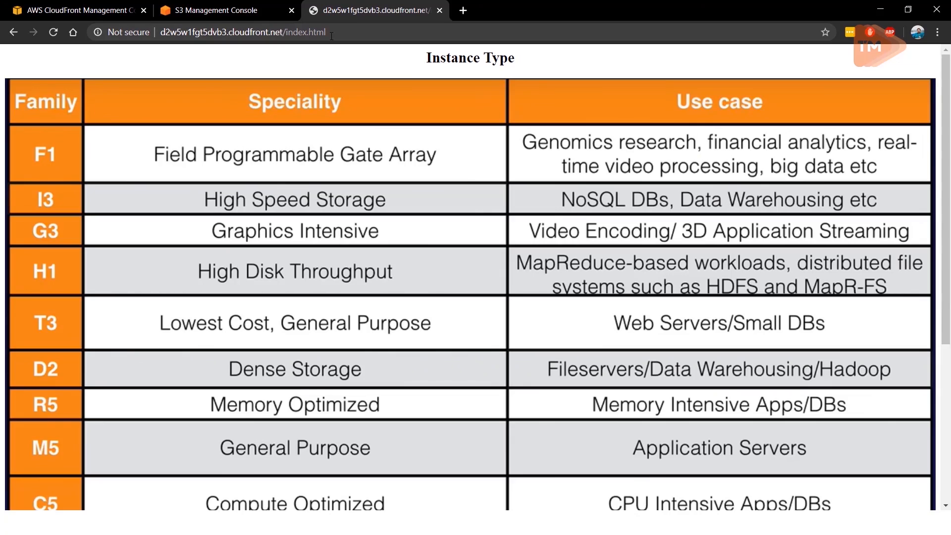